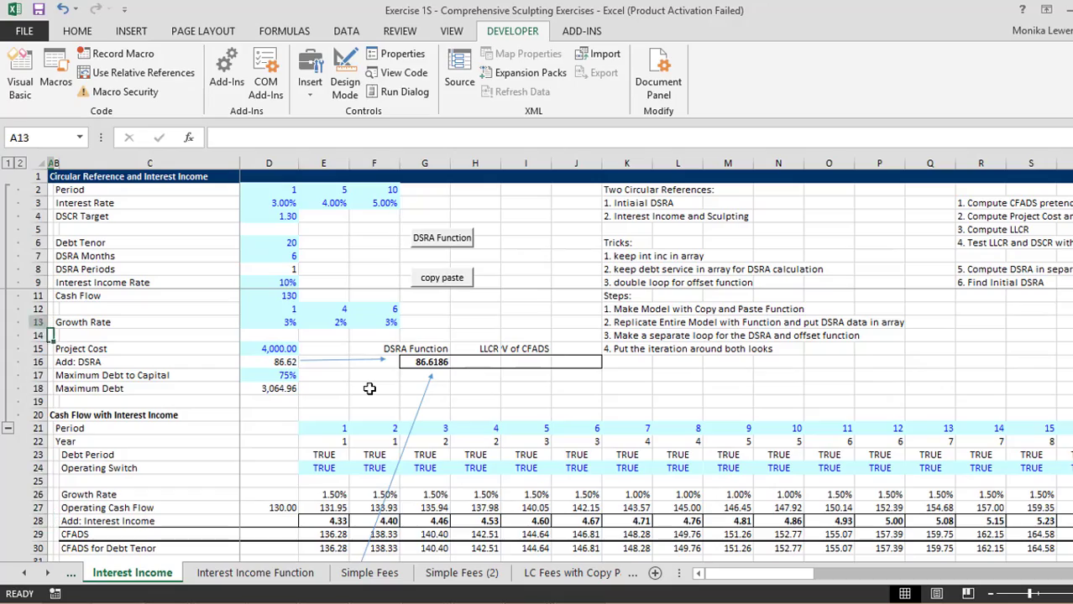
Look through the financing and project cost assumptions and the Cash Flow with Interest Income section on the Interest Income sheet
{"action": "key", "text": "Down"}
{"action": "key", "text": "Up"}
{"action": "key", "text": "Up"}
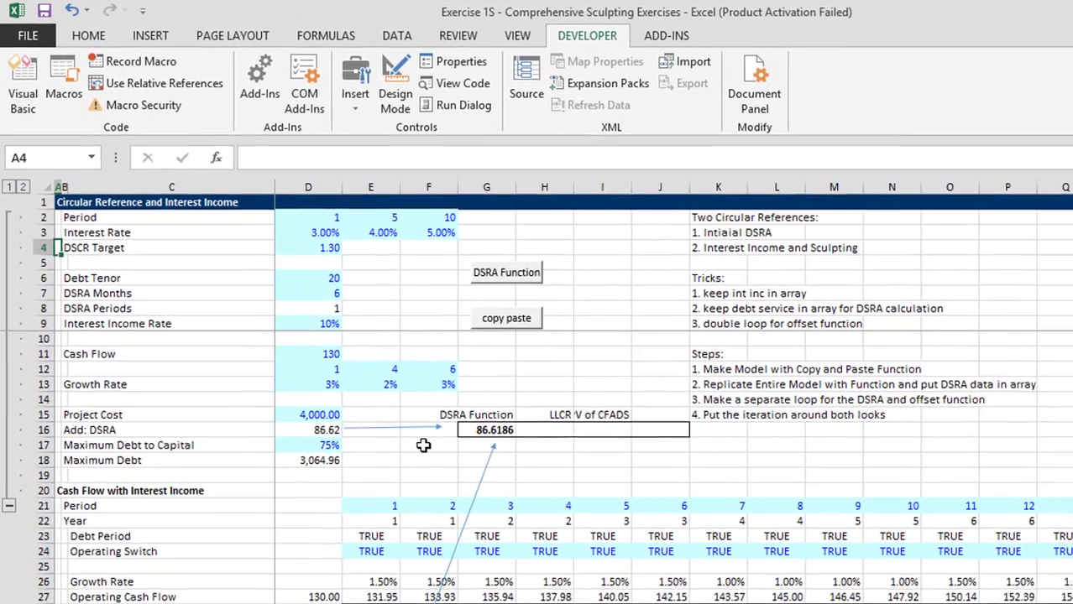
{"action": "key", "text": "Down"}
{"action": "key", "text": "Down"}
{"action": "key", "text": "Down"}
{"action": "key", "text": "Down"}
{"action": "key", "text": "Down"}
{"action": "key", "text": "Down"}
{"action": "key", "text": "Down"}
{"action": "key", "text": "Down"}
{"action": "key", "text": "Down"}
{"action": "key", "text": "Down"}
{"action": "key", "text": "Down"}
{"action": "key", "text": "Down"}
{"action": "key", "text": "Down"}
{"action": "key", "text": "Down"}
{"action": "key", "text": "Down"}
{"action": "key", "text": "Down"}
{"action": "key", "text": "Down"}
{"action": "key", "text": "Down"}
{"action": "key", "text": "Down"}
{"action": "key", "text": "Down"}
{"action": "key", "text": "Down"}
{"action": "key", "text": "Down"}
{"action": "key", "text": "Down"}
{"action": "key", "text": "Down"}
{"action": "key", "text": "Down"}
{"action": "key", "text": "Down"}
{"action": "key", "text": "Down"}
{"action": "key", "text": "Down"}
{"action": "key", "text": "Down"}
{"action": "key", "text": "Down"}
{"action": "key", "text": "Down"}
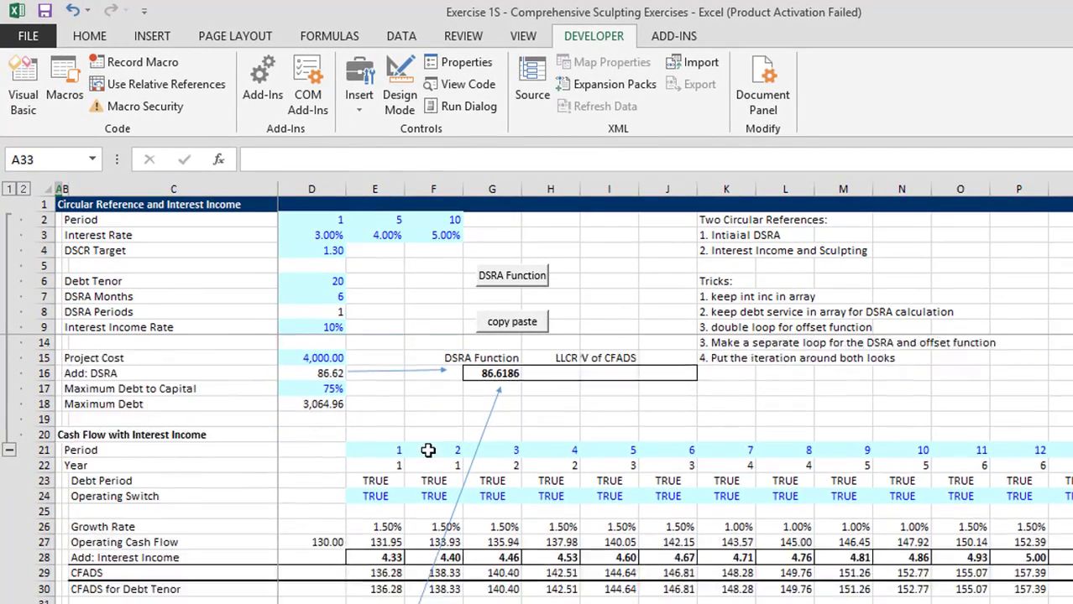
Inspect the formula for the first period's Add: Interest Income in cell E28
{"action": "key", "text": "Up"}
{"action": "key", "text": "Up"}
{"action": "key", "text": "Up"}
{"action": "key", "text": "Up"}
{"action": "key", "text": "Up"}
{"action": "key", "text": "Up"}
{"action": "key", "text": "Right"}
{"action": "key", "text": "Right"}
{"action": "key", "text": "Right"}
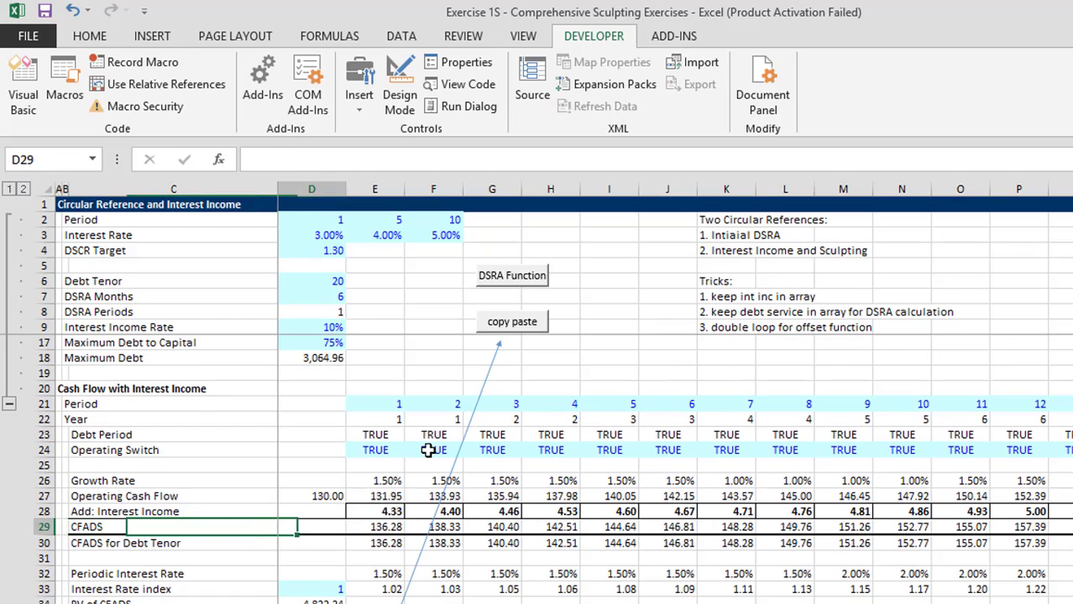
{"action": "key", "text": "Up"}
{"action": "key", "text": "Right"}
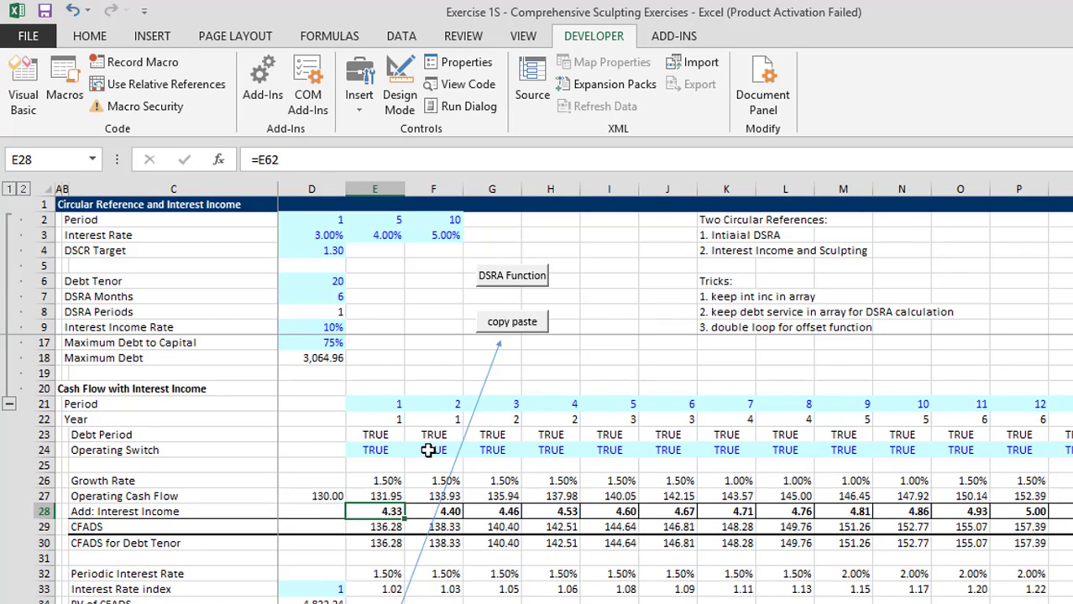
Review the growth rate formula, the project cost and DSRA inputs, and the debt assumptions above the cash flow section
{"action": "key", "text": "Up"}
{"action": "key", "text": "Up"}
{"action": "key", "text": "Up"}
{"action": "key", "text": "Up"}
{"action": "key", "text": "Up"}
{"action": "key", "text": "Up"}
{"action": "key", "text": "Up"}
{"action": "key", "text": "Up"}
{"action": "key", "text": "Up"}
{"action": "key", "text": "Up"}
{"action": "key", "text": "Up"}
{"action": "key", "text": "Up"}
{"action": "key", "text": "Up"}
{"action": "key", "text": "Up"}
{"action": "key", "text": "Up"}
{"action": "key", "text": "Up"}
{"action": "key", "text": "Up"}
{"action": "key", "text": "Up"}
{"action": "key", "text": "Up"}
{"action": "key", "text": "Up"}
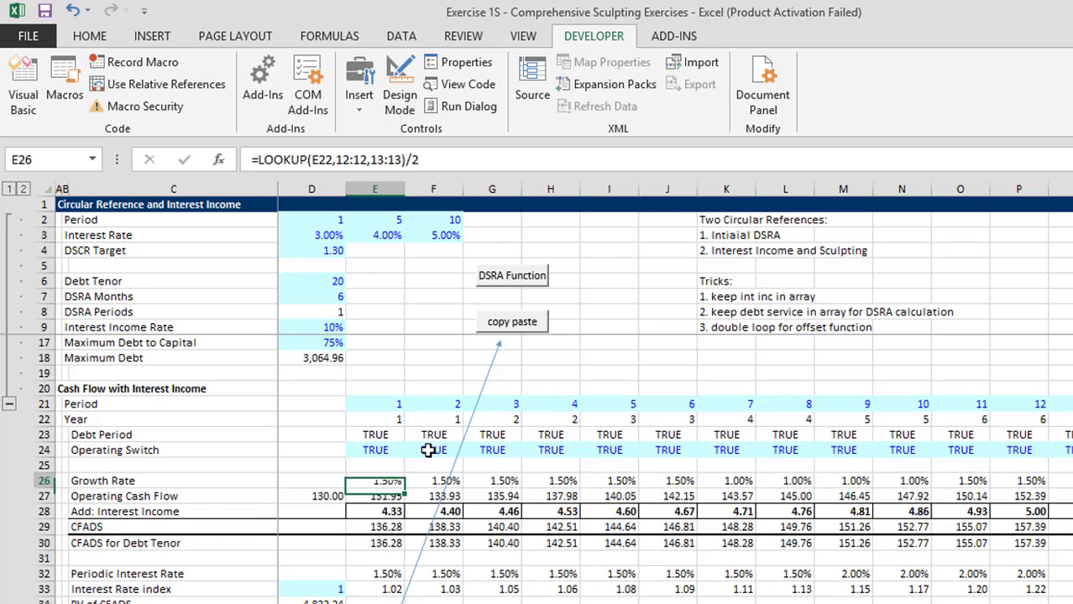
{"action": "key", "text": "Down"}
{"action": "key", "text": "Down"}
{"action": "key", "text": "Down"}
{"action": "key", "text": "Down"}
{"action": "key", "text": "Down"}
{"action": "key", "text": "Down"}
{"action": "key", "text": "Down"}
{"action": "key", "text": "Down"}
{"action": "key", "text": "Down"}
{"action": "key", "text": "Down"}
{"action": "key", "text": "Down"}
{"action": "key", "text": "Down"}
{"action": "key", "text": "Down"}
{"action": "key", "text": "Down"}
{"action": "key", "text": "Down"}
{"action": "key", "text": "Down"}
{"action": "key", "text": "Down"}
{"action": "key", "text": "Down"}
{"action": "key", "text": "Down"}
{"action": "key", "text": "Down"}
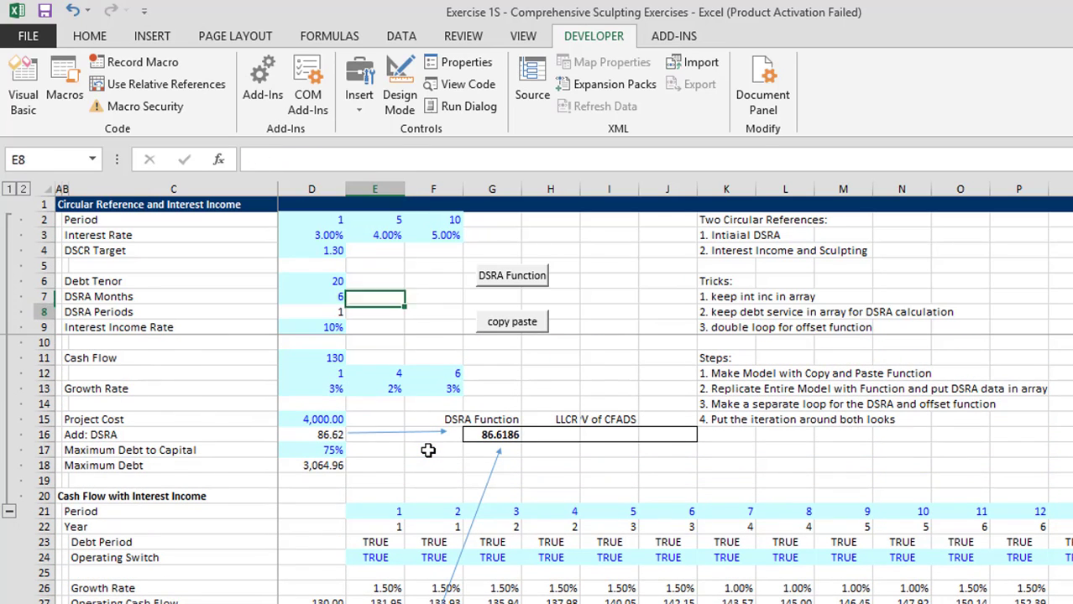
Examine the target debt service, the debt balance schedule, and the rows comparing computed and pasted DSRA and interest income
{"action": "key", "text": "Down"}
{"action": "key", "text": "Down"}
{"action": "key", "text": "Down"}
{"action": "key", "text": "Down"}
{"action": "key", "text": "Down"}
{"action": "key", "text": "Down"}
{"action": "key", "text": "Down"}
{"action": "key", "text": "Down"}
{"action": "key", "text": "Down"}
{"action": "key", "text": "Down"}
{"action": "key", "text": "Down"}
{"action": "key", "text": "Down"}
{"action": "key", "text": "Down"}
{"action": "key", "text": "Down"}
{"action": "key", "text": "Down"}
{"action": "key", "text": "Down"}
{"action": "key", "text": "Down"}
{"action": "key", "text": "Down"}
{"action": "key", "text": "Down"}
{"action": "key", "text": "Down"}
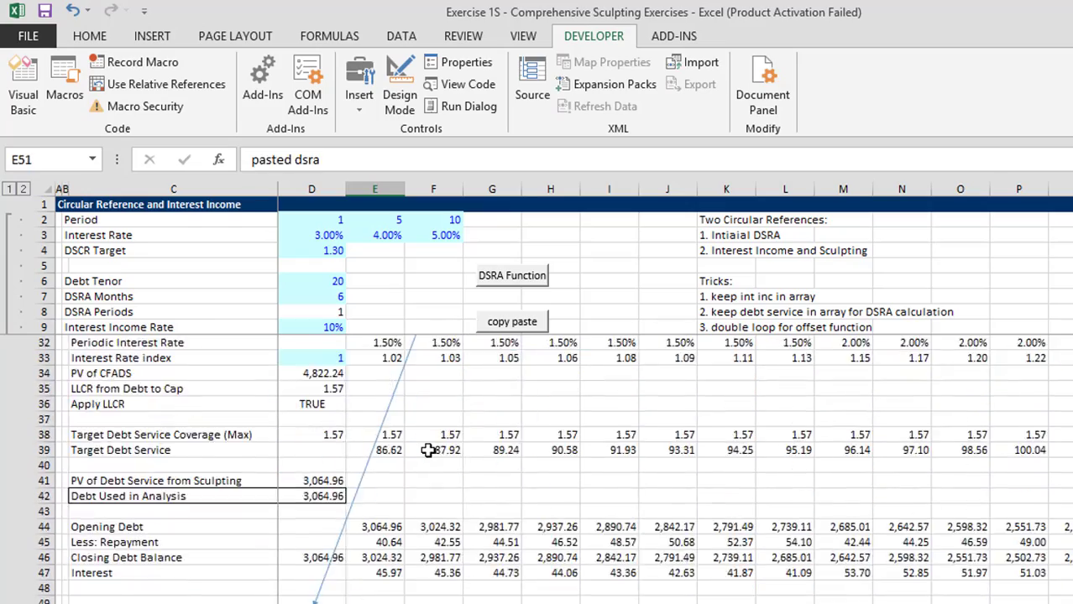
{"action": "key", "text": "Up"}
{"action": "key", "text": "Up"}
{"action": "key", "text": "Up"}
{"action": "key", "text": "Up"}
{"action": "key", "text": "Up"}
{"action": "key", "text": "Up"}
{"action": "key", "text": "Up"}
{"action": "key", "text": "Up"}
{"action": "key", "text": "Up"}
{"action": "key", "text": "Up"}
{"action": "key", "text": "Up"}
{"action": "key", "text": "Up"}
{"action": "key", "text": "Up"}
{"action": "key", "text": "Up"}
{"action": "key", "text": "Up"}
{"action": "key", "text": "Up"}
{"action": "key", "text": "Up"}
{"action": "key", "text": "Up"}
{"action": "key", "text": "Up"}
{"action": "key", "text": "Up"}
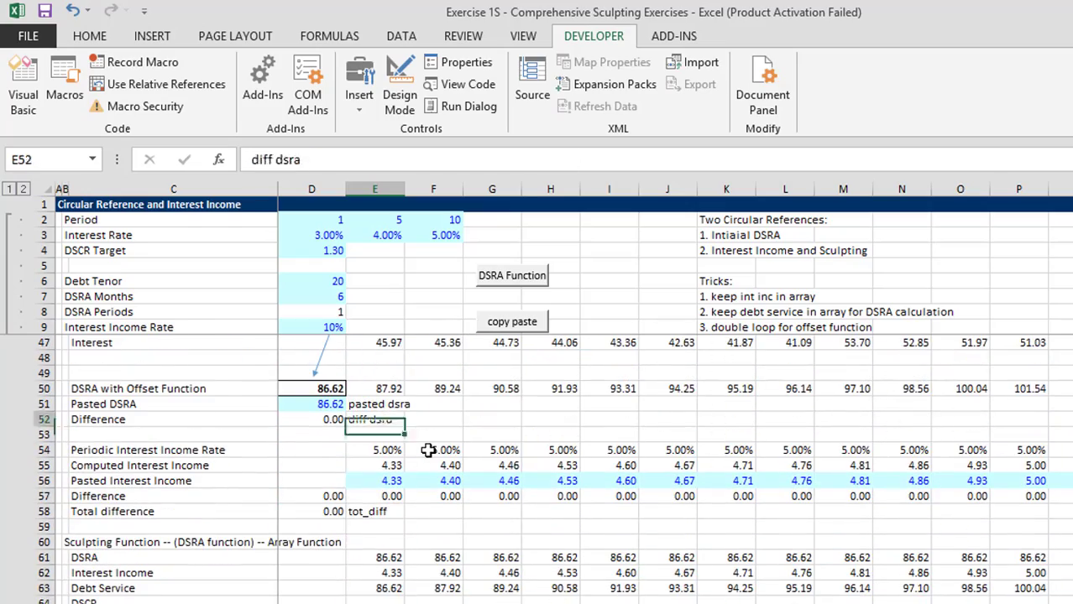
{"action": "key", "text": "Down"}
{"action": "key", "text": "Down"}
{"action": "key", "text": "Down"}
{"action": "key", "text": "Down"}
{"action": "key", "text": "Down"}
{"action": "key", "text": "Down"}
{"action": "key", "text": "Down"}
{"action": "key", "text": "Down"}
{"action": "key", "text": "Down"}
{"action": "key", "text": "Down"}
{"action": "key", "text": "Down"}
{"action": "key", "text": "Down"}
{"action": "key", "text": "Down"}
{"action": "key", "text": "Down"}
{"action": "key", "text": "Down"}
{"action": "key", "text": "Down"}
{"action": "key", "text": "Down"}
{"action": "key", "text": "Down"}
{"action": "key", "text": "Down"}
{"action": "key", "text": "Down"}
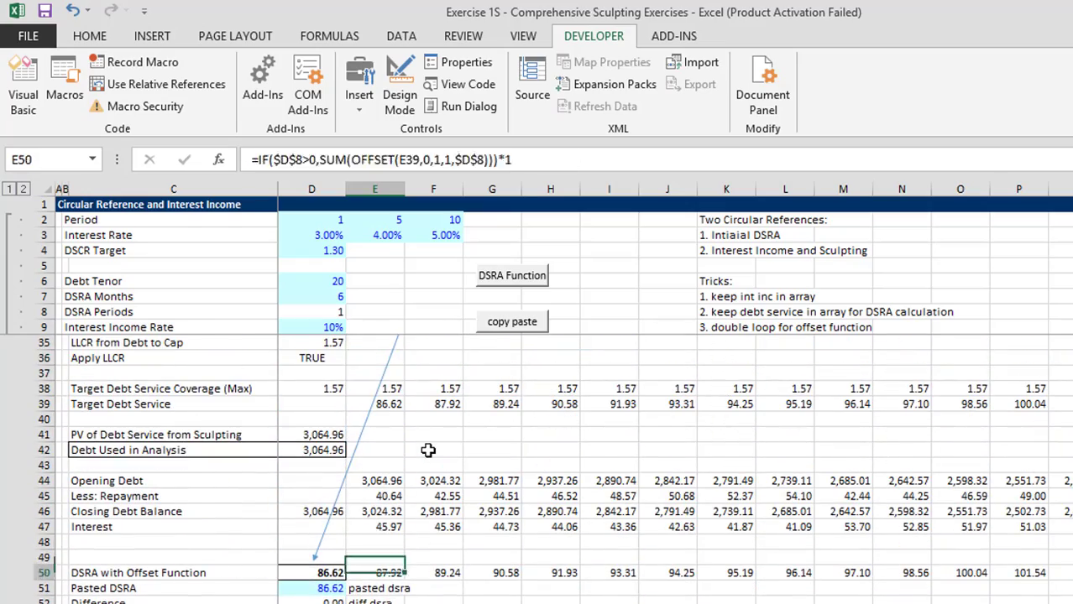
Examine the sculpting array function rows, the DSRA and equity cash flows and the IRR below the debt schedule
{"action": "key", "text": "Down"}
{"action": "key", "text": "Up"}
{"action": "key", "text": "Up"}
{"action": "key", "text": "Up"}
{"action": "key", "text": "Up"}
{"action": "key", "text": "Up"}
{"action": "key", "text": "Up"}
{"action": "key", "text": "Up"}
{"action": "key", "text": "Up"}
{"action": "key", "text": "Up"}
{"action": "key", "text": "Up"}
{"action": "key", "text": "Up"}
{"action": "key", "text": "Up"}
{"action": "key", "text": "Up"}
{"action": "key", "text": "Up"}
{"action": "key", "text": "Up"}
{"action": "key", "text": "Up"}
{"action": "key", "text": "Up"}
{"action": "key", "text": "Up"}
{"action": "key", "text": "Up"}
{"action": "key", "text": "Up"}
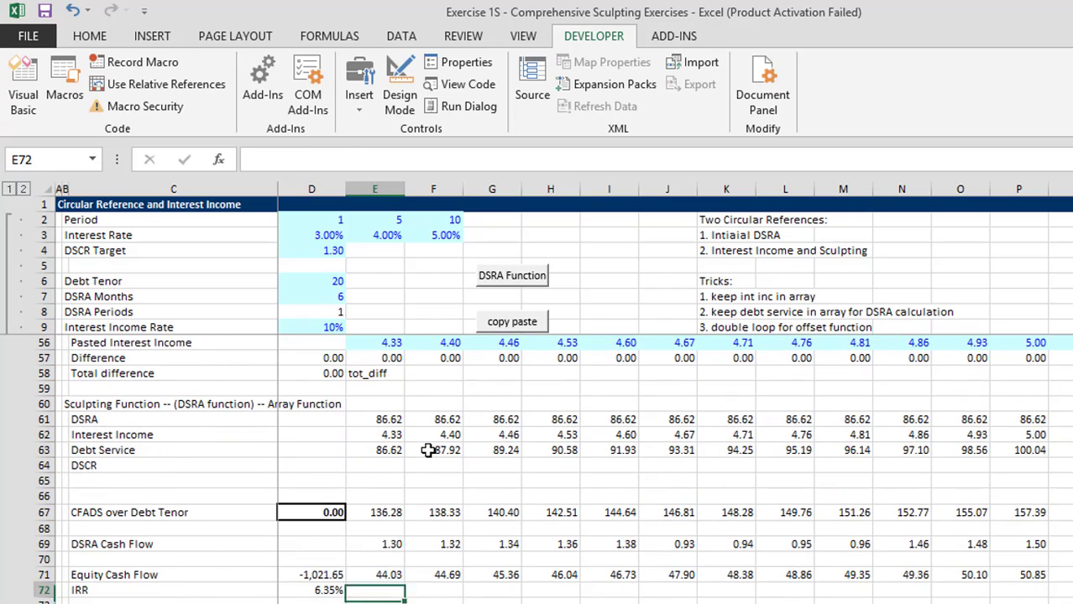
Go back over the rows from the IRR up to the Operating Switch in the Cash Flow with Interest Income section
{"action": "key", "text": "Up"}
{"action": "key", "text": "Up"}
{"action": "key", "text": "Up"}
{"action": "key", "text": "Up"}
{"action": "key", "text": "Up"}
{"action": "key", "text": "Up"}
{"action": "key", "text": "Up"}
{"action": "key", "text": "Up"}
{"action": "key", "text": "Up"}
{"action": "key", "text": "Up"}
{"action": "key", "text": "Up"}
{"action": "key", "text": "Up"}
{"action": "key", "text": "Up"}
{"action": "key", "text": "Up"}
{"action": "key", "text": "Up"}
{"action": "key", "text": "Up"}
{"action": "key", "text": "Up"}
{"action": "key", "text": "Up"}
{"action": "key", "text": "Up"}
{"action": "key", "text": "Up"}
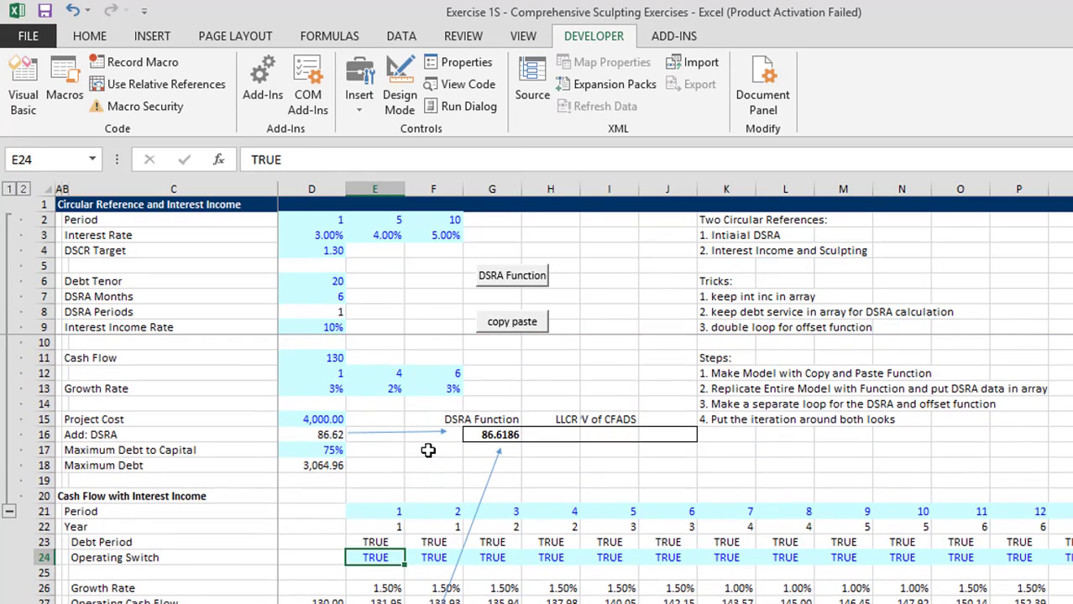
Inspect the Debt Period formula and the Add: Interest Income formula for period 1
{"action": "key", "text": "Down"}
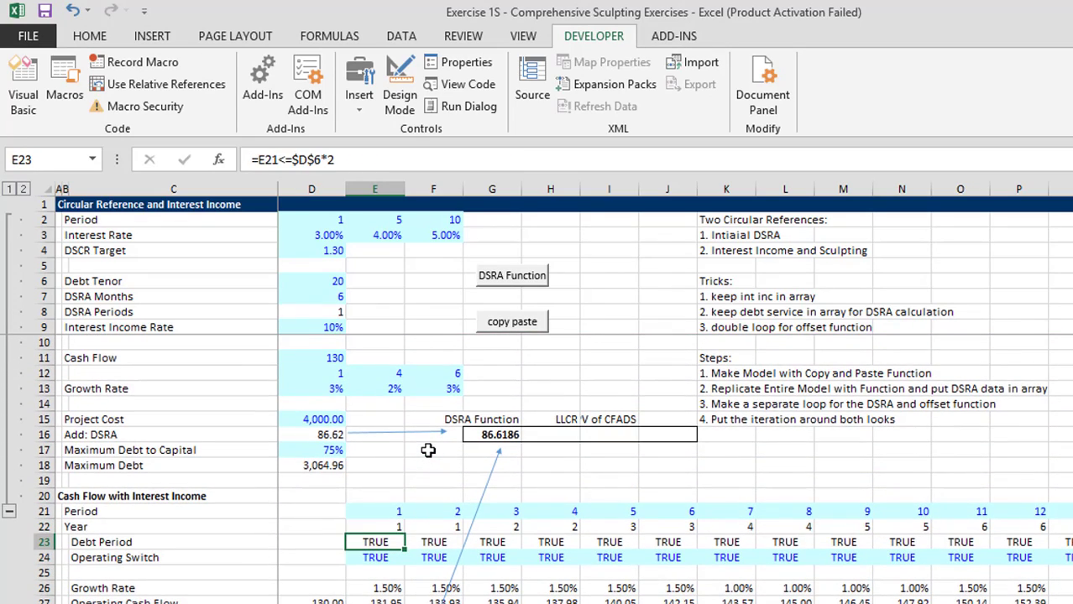
{"action": "key", "text": "Down"}
{"action": "key", "text": "Down"}
{"action": "key", "text": "Down"}
{"action": "key", "text": "Down"}
{"action": "key", "text": "Down"}
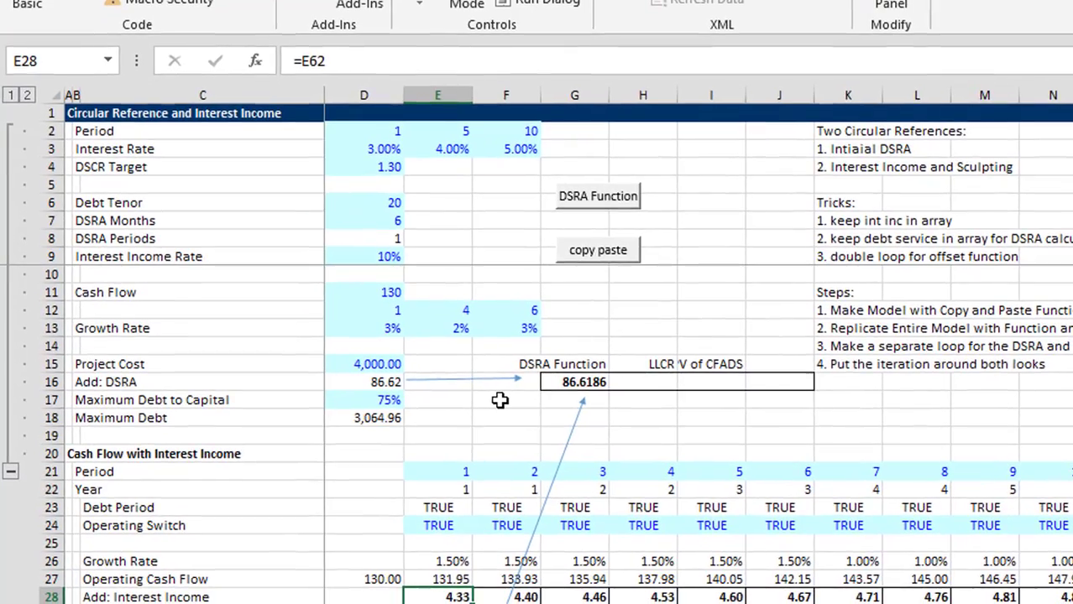
Read through the dsra_function VBA code on the neighbouring sheet, from the variable declarations to the output array
{"action": "key", "text": "ctrl+Page_Down"}
{"action": "key", "text": "Page_Down"}
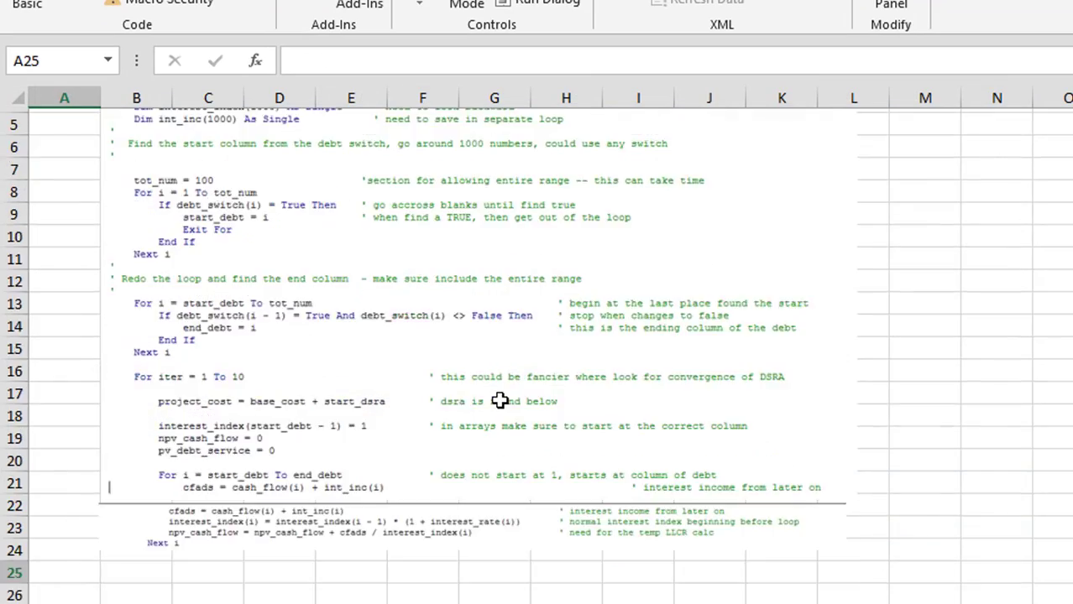
{"action": "key", "text": "Page_Down"}
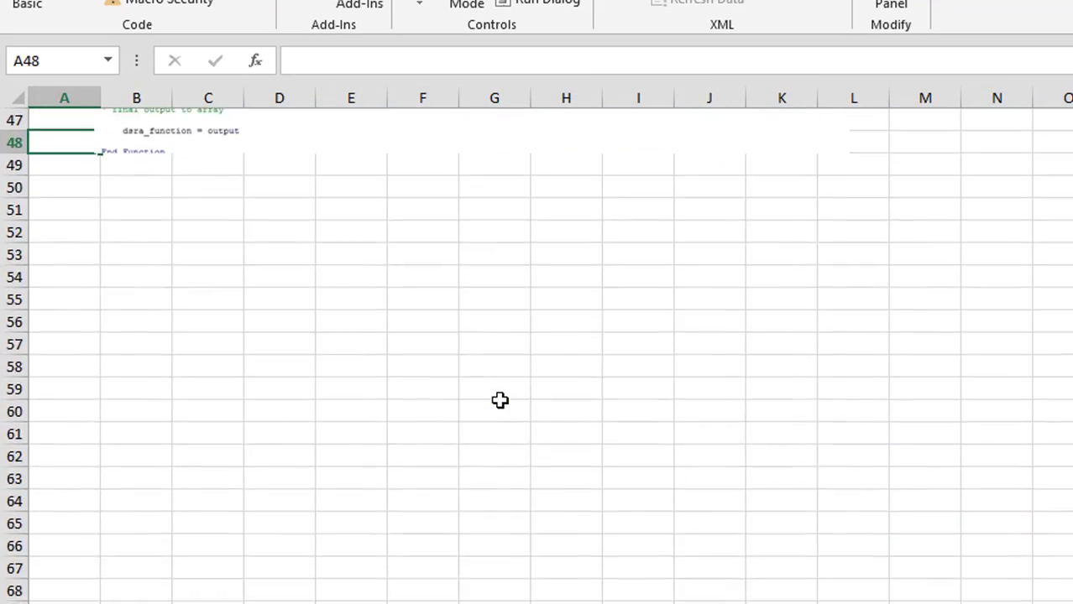
{"action": "key", "text": "Page_Up"}
{"action": "key", "text": "Page_Up"}
{"action": "key", "text": "Page_Down"}
{"action": "key", "text": "Page_Down"}
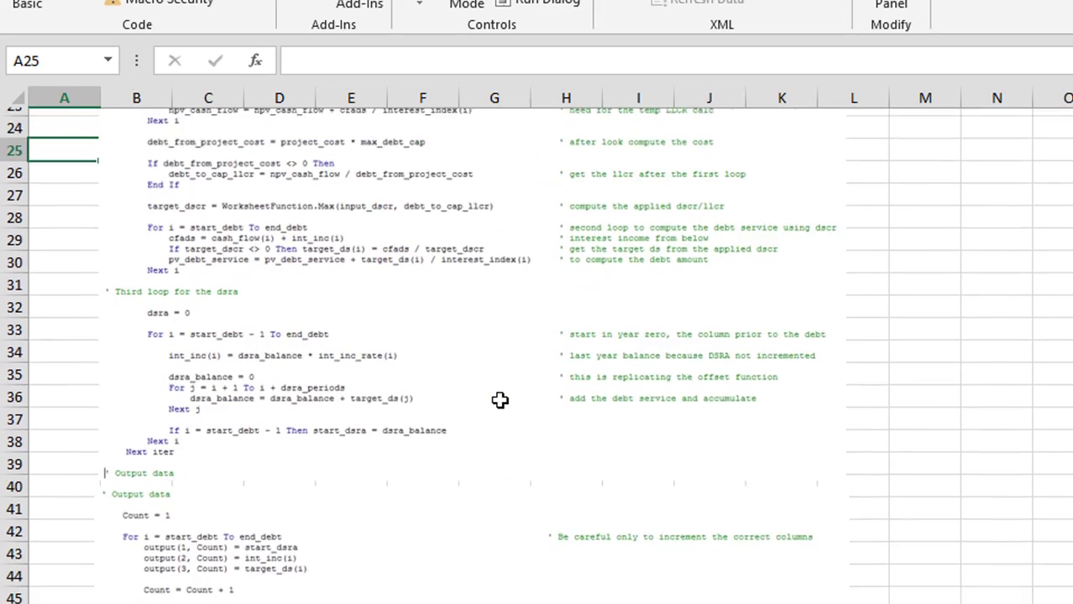
{"action": "key", "text": "Page_Up"}
{"action": "key", "text": "Page_Up"}
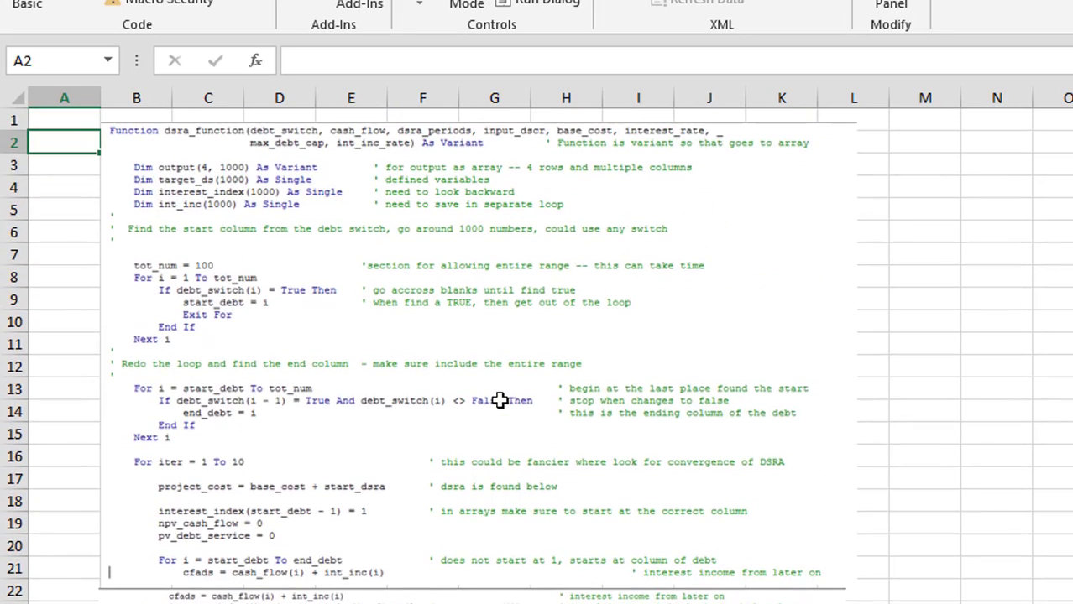
Return to the Interest Income sheet and inspect the CFADS formula for period 1 in cell E29
{"action": "key", "text": "ctrl+Page_Down"}
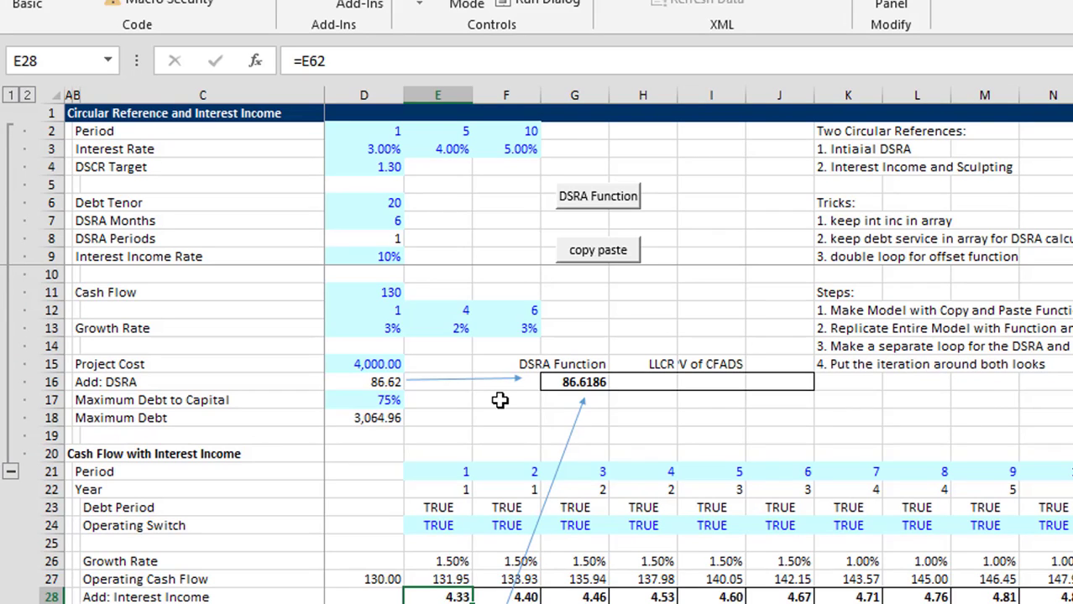
{"action": "key", "text": "Down"}
{"action": "key", "text": "Down"}
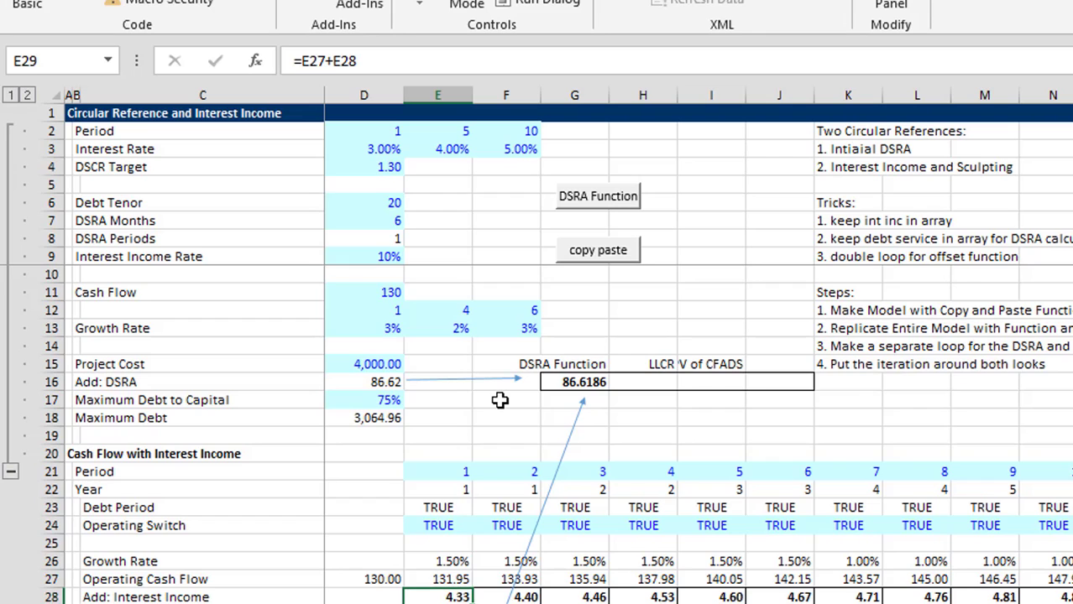
Correct the spelling of the first circular reference note in cell K3 to "1. Initial DSRA"
{"action": "key", "text": "Up"}
{"action": "key", "text": "Up"}
{"action": "key", "text": "Up"}
{"action": "key", "text": "Up"}
{"action": "key", "text": "ctrl+Up"}
{"action": "key", "text": "ctrl+Up"}
{"action": "key", "text": "ctrl+Up"}
{"action": "key", "text": "ctrl+Up"}
{"action": "key", "text": "ctrl+Up"}
{"action": "key", "text": "ctrl+Up"}
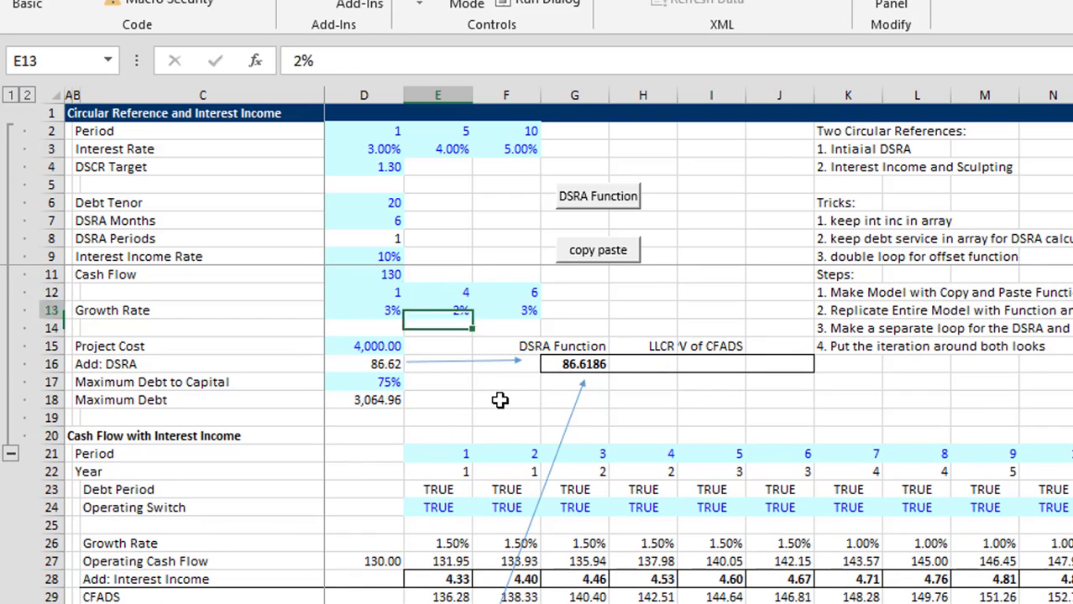
{"action": "key", "text": "Down"}
{"action": "key", "text": "Down"}
{"action": "key", "text": "Right"}
{"action": "key", "text": "Right"}
{"action": "key", "text": "Right"}
{"action": "key", "text": "Right"}
{"action": "key", "text": "Right"}
{"action": "key", "text": "Right"}
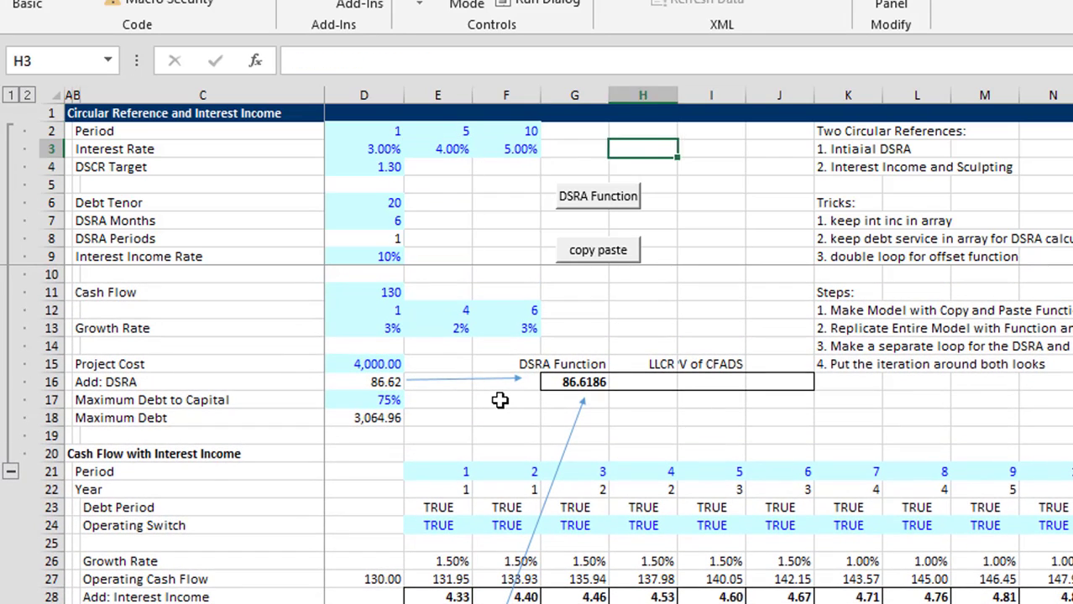
{"action": "key", "text": "F2"}
{"action": "key", "text": "Left"}
{"action": "key", "text": "Left"}
{"action": "key", "text": "Left"}
{"action": "key", "text": "Left"}
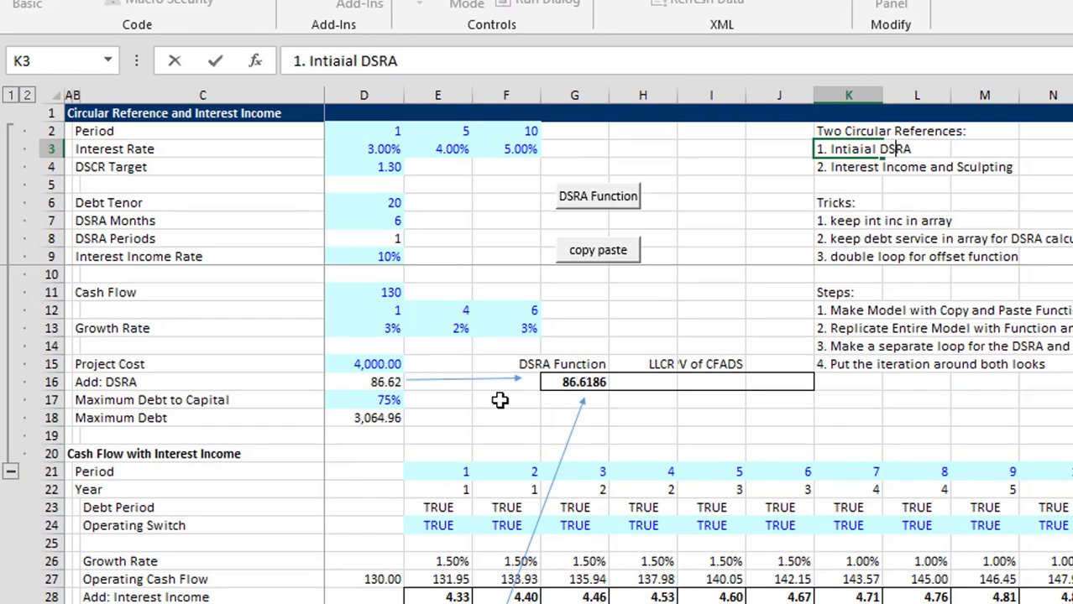
{"action": "key", "text": "BackSpace"}
{"action": "key", "text": "BackSpace"}
{"action": "key", "text": "BackSpace"}
{"action": "key", "text": "BackSpace"}
{"action": "key", "text": "BackSpace"}
{"action": "key", "text": "BackSpace"}
{"action": "key", "text": "BackSpace"}
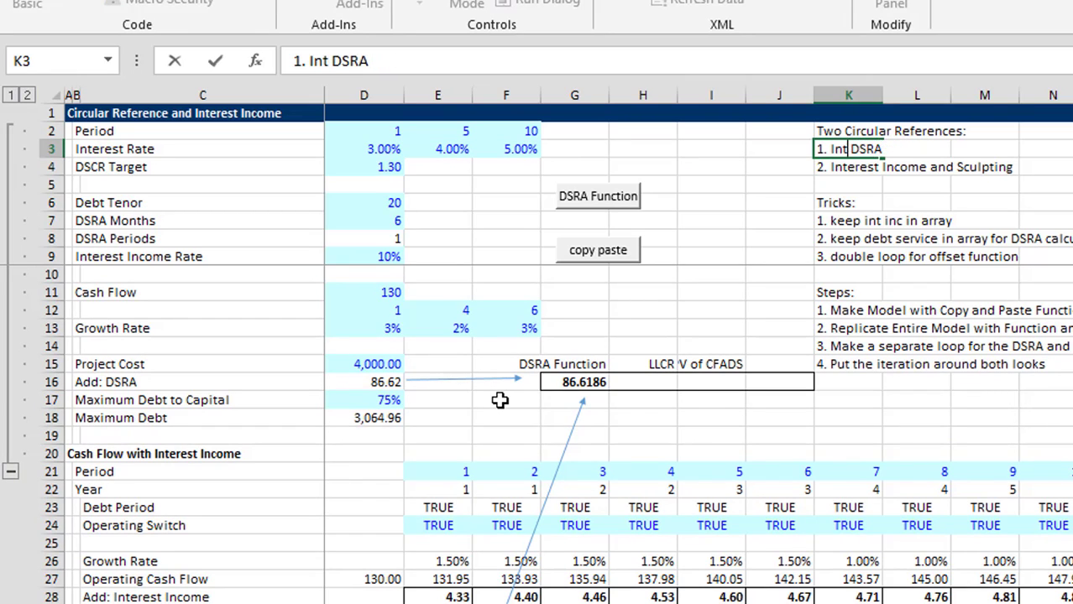
{"action": "type", "text": "n"}
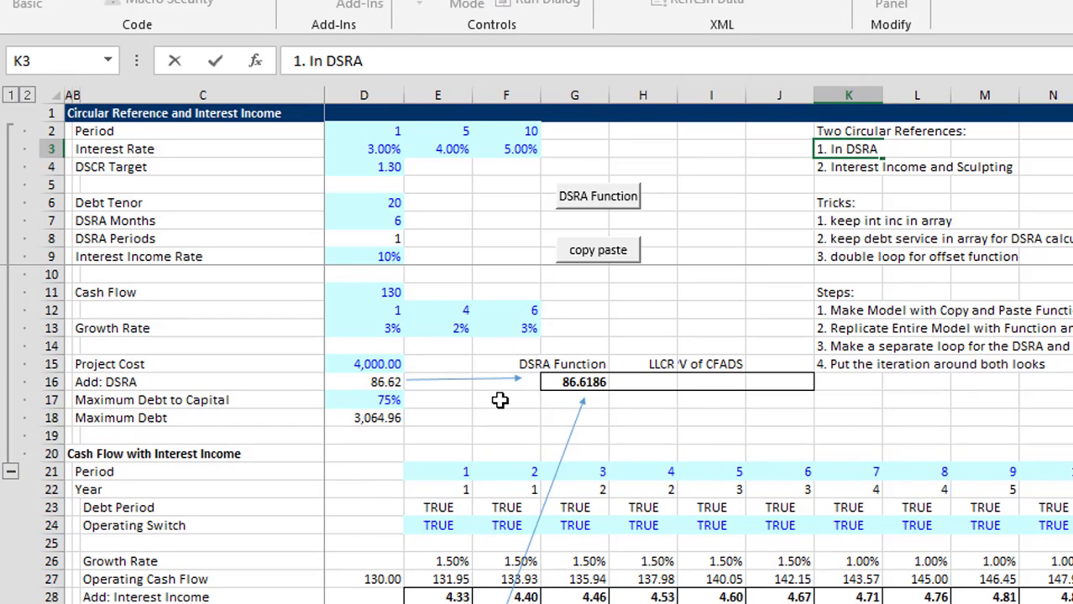
{"action": "type", "text": "ii"}
{"action": "key", "text": "BackSpace"}
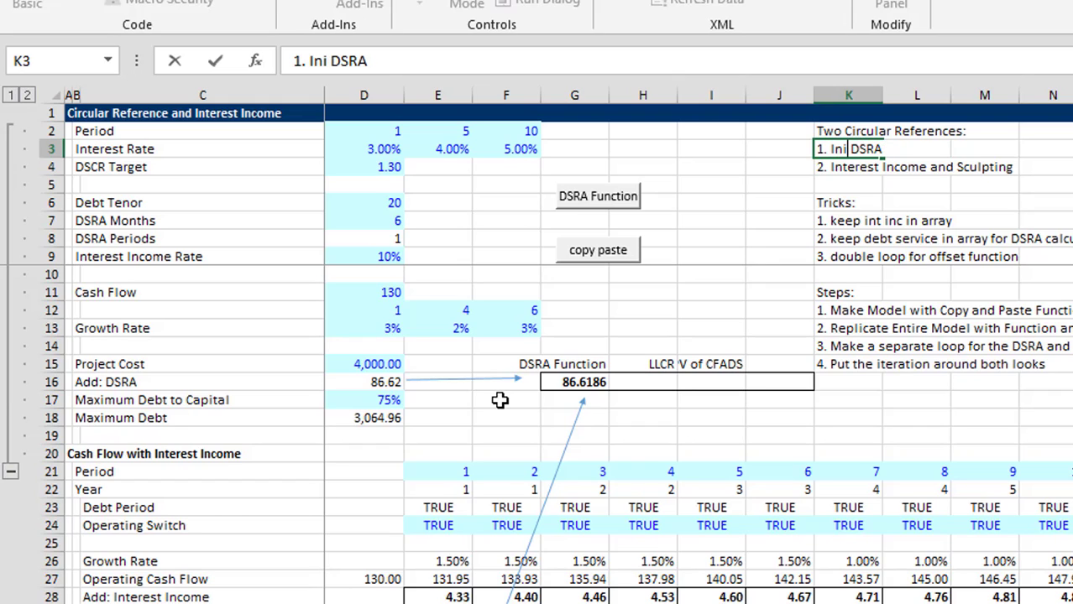
{"action": "type", "text": "tial"}
{"action": "key", "text": "ctrl+Return"}
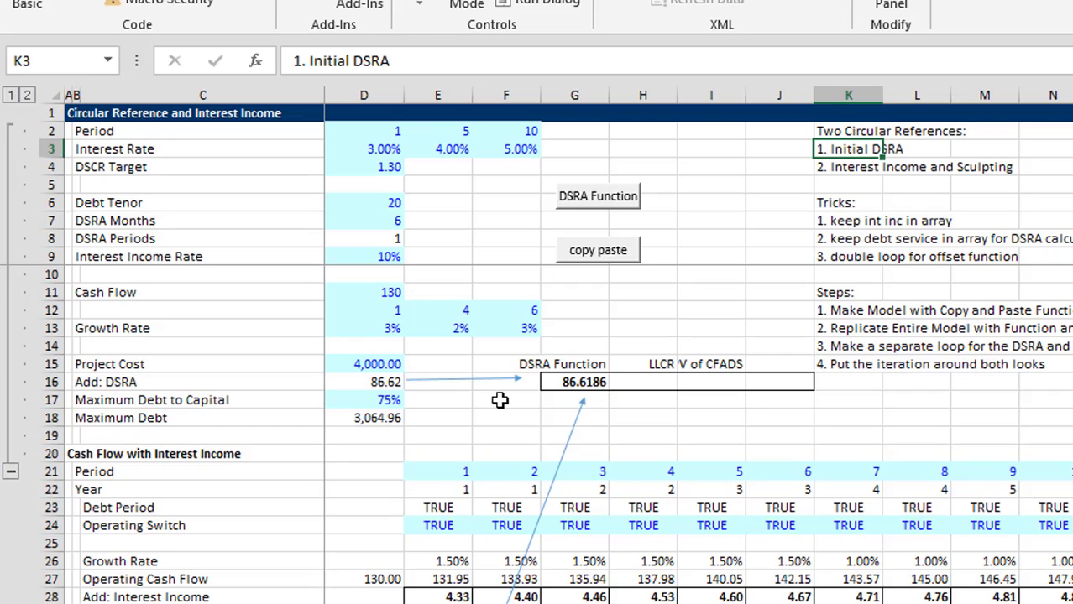
Read the two circular reference notes in column K together with the first trick about keeping interest income in an array
{"action": "key", "text": "Down"}
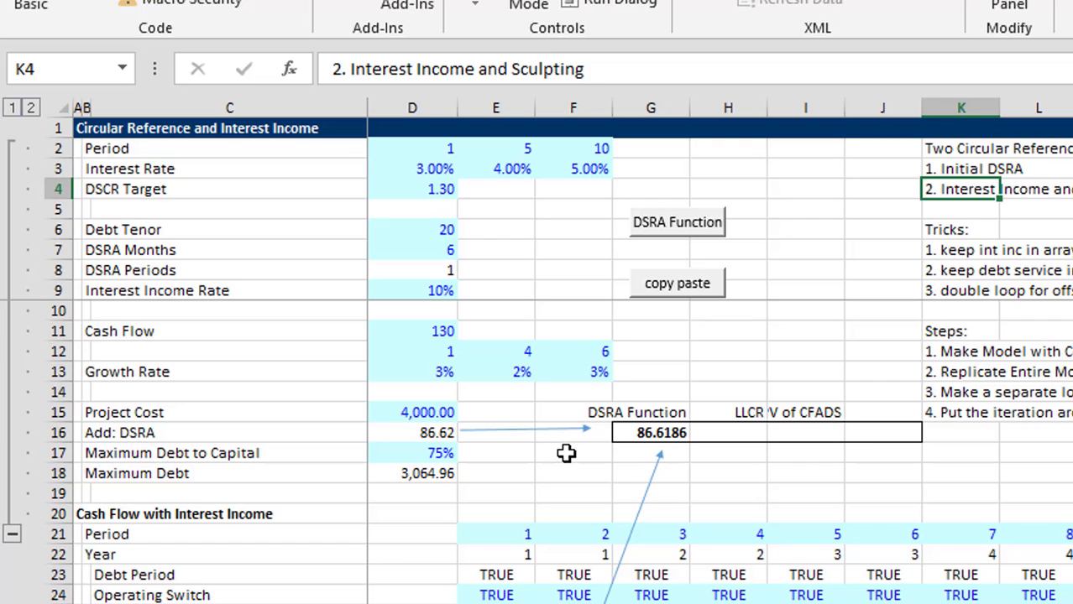
{"action": "key", "text": "Up"}
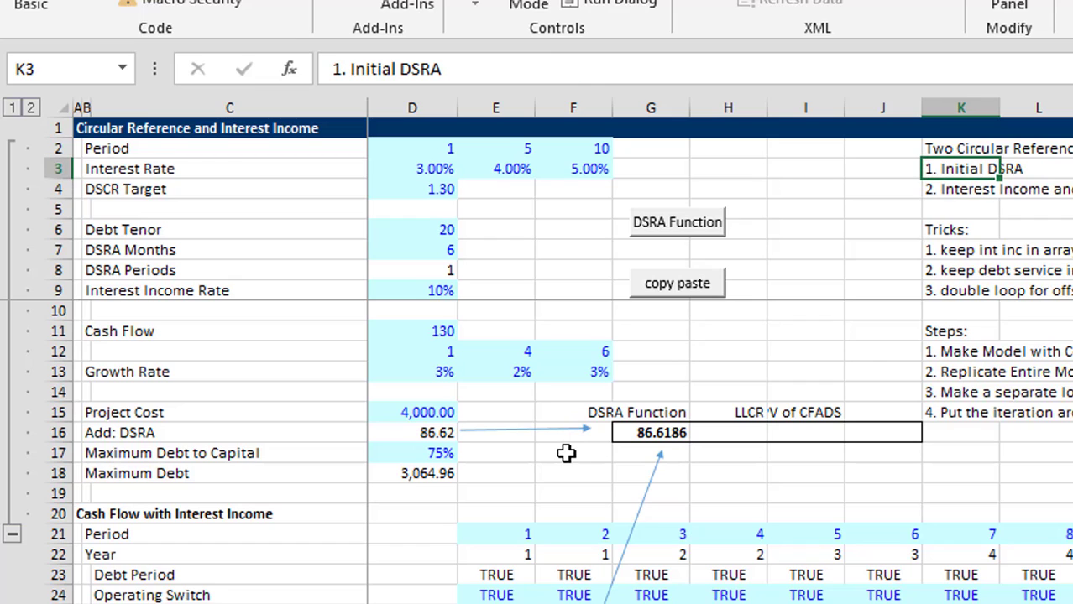
{"action": "key", "text": "Down"}
{"action": "key", "text": "Down"}
{"action": "key", "text": "Down"}
{"action": "key", "text": "Down"}
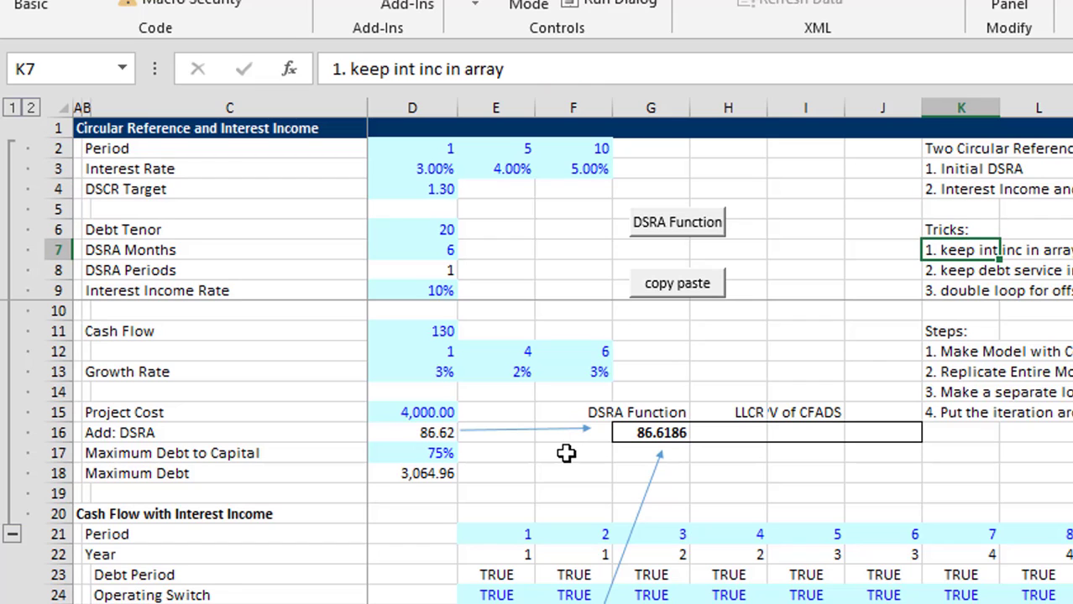
{"action": "key", "text": "Up"}
{"action": "key", "text": "Up"}
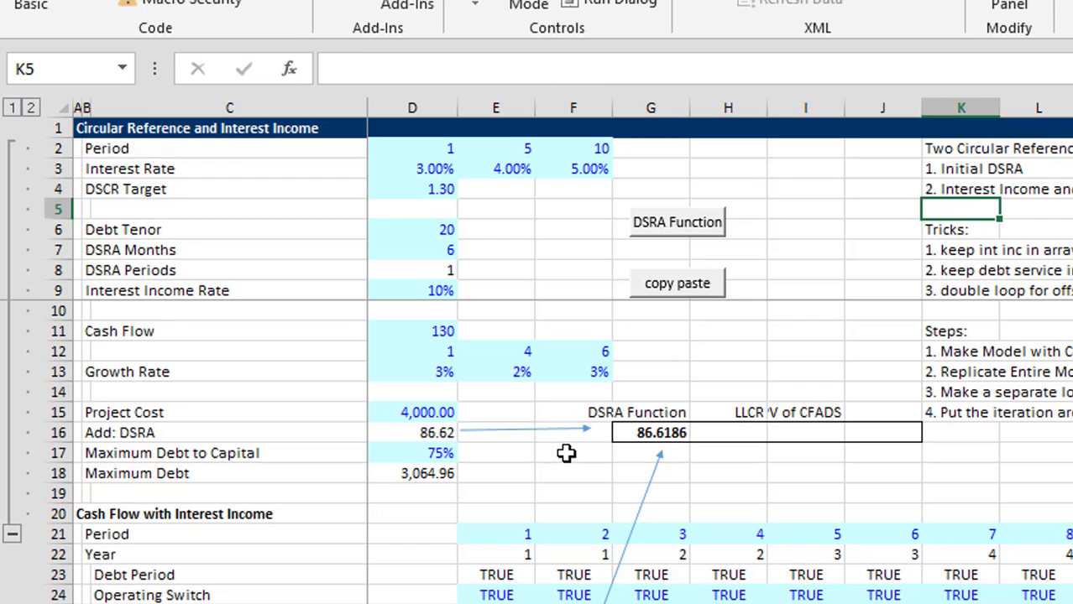
{"action": "key", "text": "Down"}
{"action": "key", "text": "Down"}
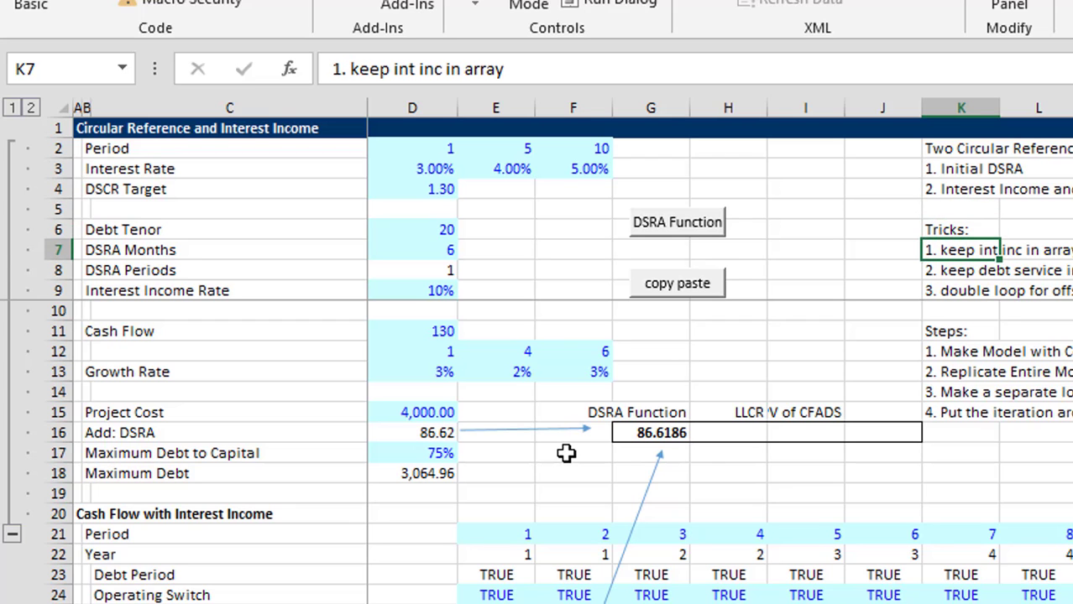
{"action": "key", "text": "Up"}
{"action": "key", "text": "Up"}
{"action": "key", "text": "Up"}
{"action": "key", "text": "Up"}
{"action": "key", "text": "Down"}
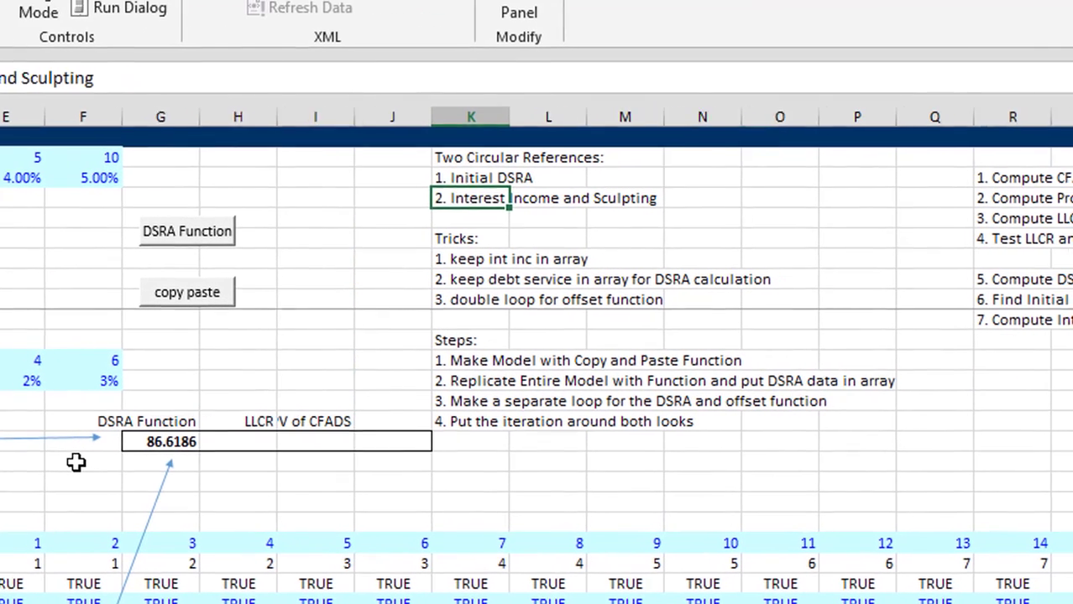
Read the three Tricks notes on the interest income array, the debt service array and the double loop for the offset function
{"action": "key", "text": "Up"}
{"action": "key", "text": "Down"}
{"action": "key", "text": "Down"}
{"action": "key", "text": "Down"}
{"action": "key", "text": "Down"}
{"action": "key", "text": "Down"}
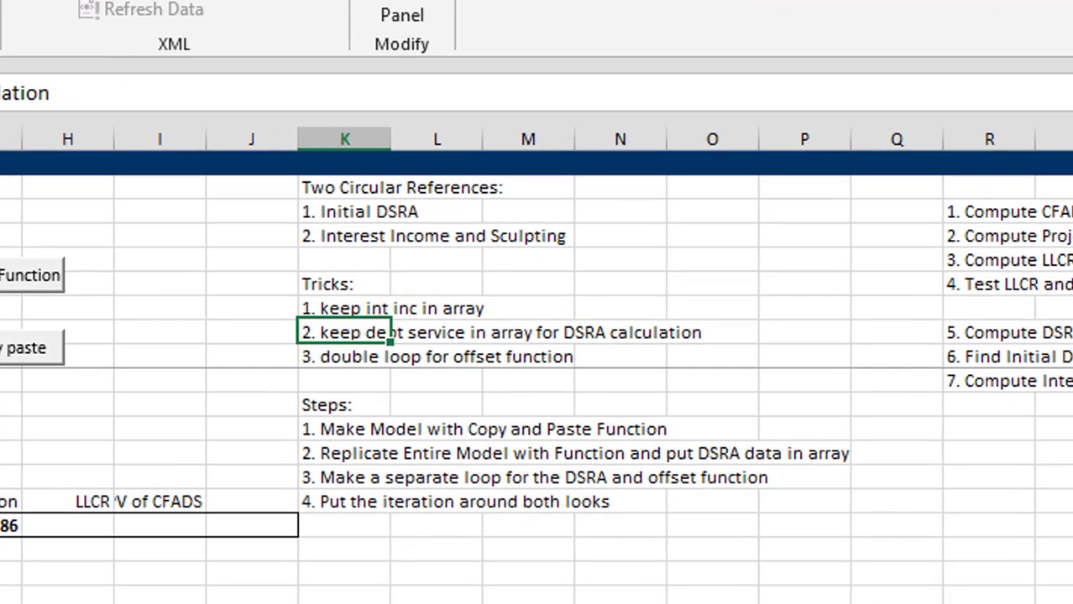
{"action": "key", "text": "Down"}
{"action": "key", "text": "Down"}
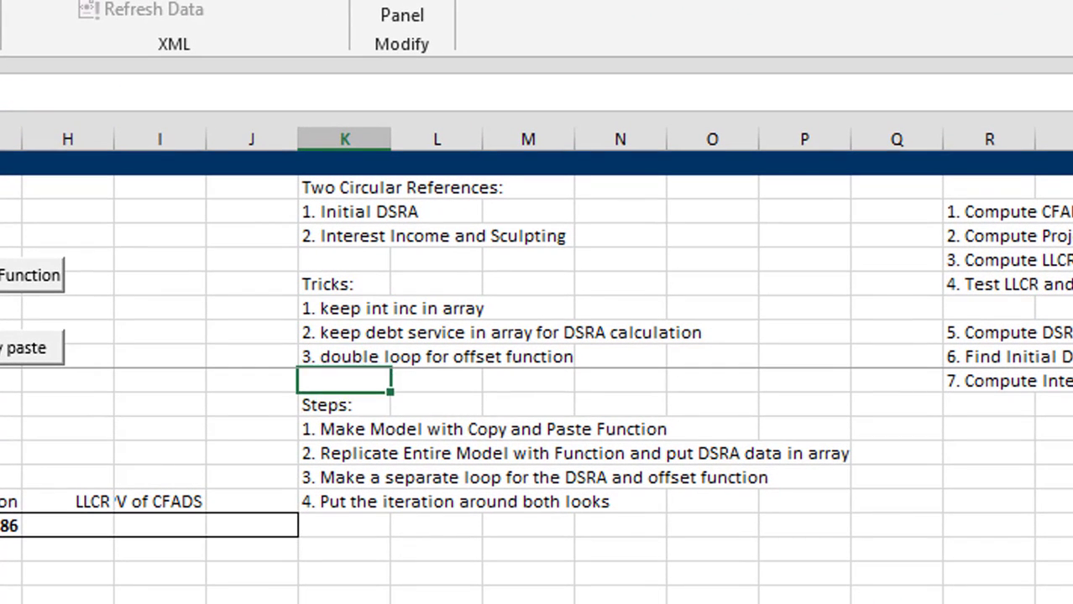
{"action": "key", "text": "Down"}
{"action": "key", "text": "Up"}
{"action": "key", "text": "Up"}
{"action": "key", "text": "Up"}
{"action": "key", "text": "Up"}
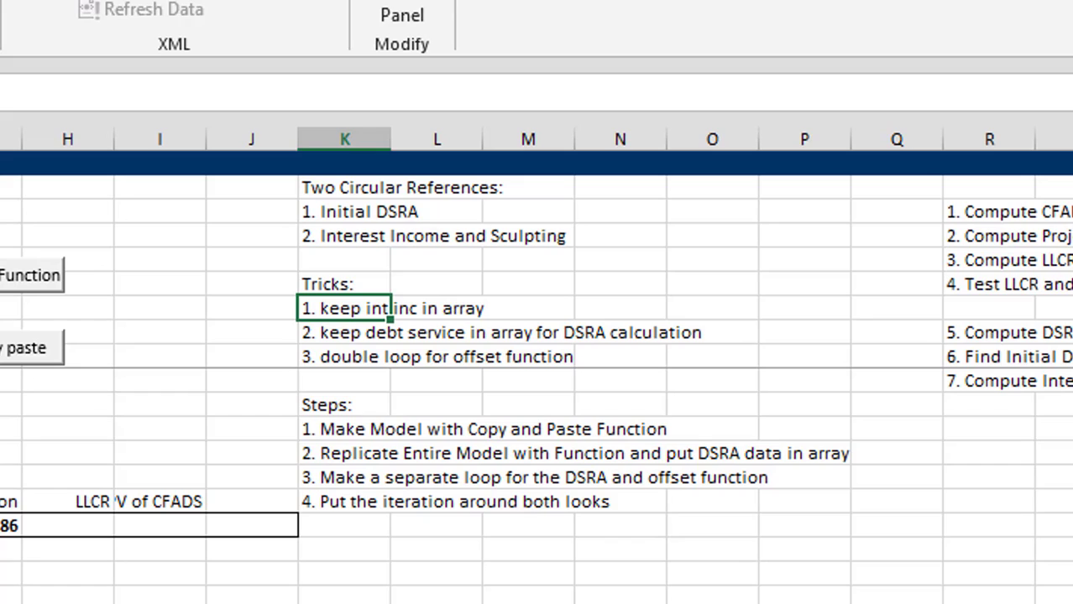
{"action": "key", "text": "Down"}
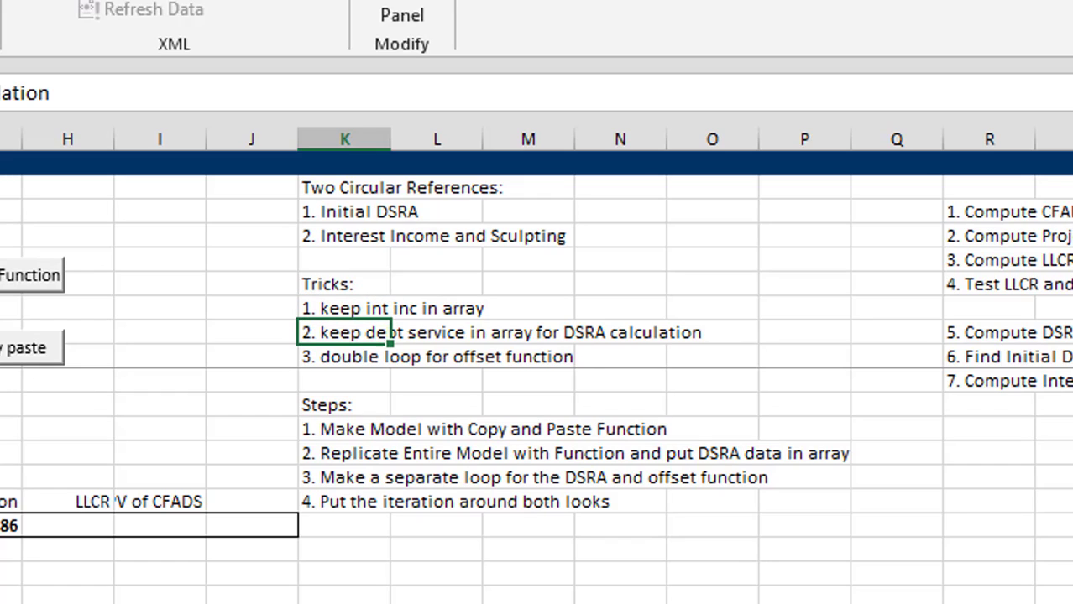
Set the DSRA Months input to 12
{"action": "key", "text": "Left"}
{"action": "key", "text": "Left"}
{"action": "key", "text": "Left"}
{"action": "key", "text": "Left"}
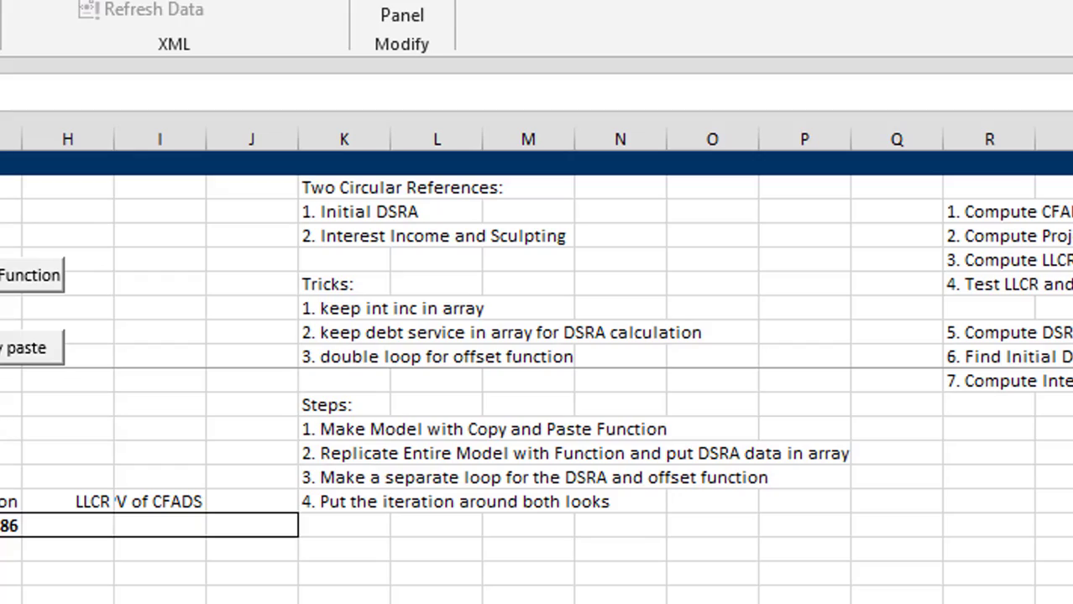
{"action": "type", "text": "12"}
{"action": "key", "text": "Return"}
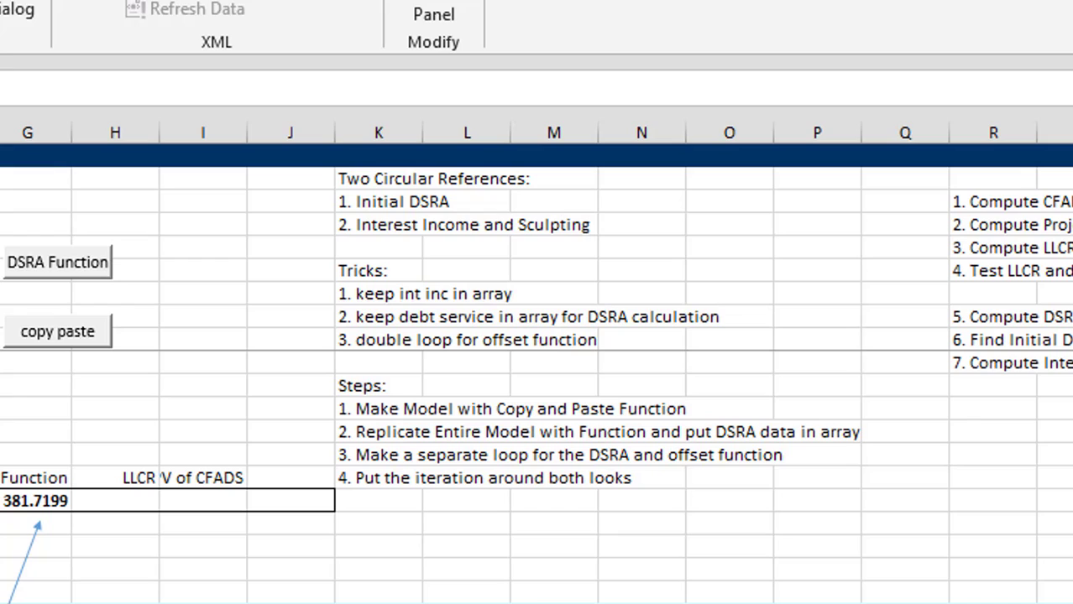
Read the Steps notes on the copy-and-paste model, replicating it with a function, and the separate DSRA loop
{"action": "key", "text": "Right"}
{"action": "key", "text": "Right"}
{"action": "key", "text": "Right"}
{"action": "key", "text": "Right"}
{"action": "key", "text": "Right"}
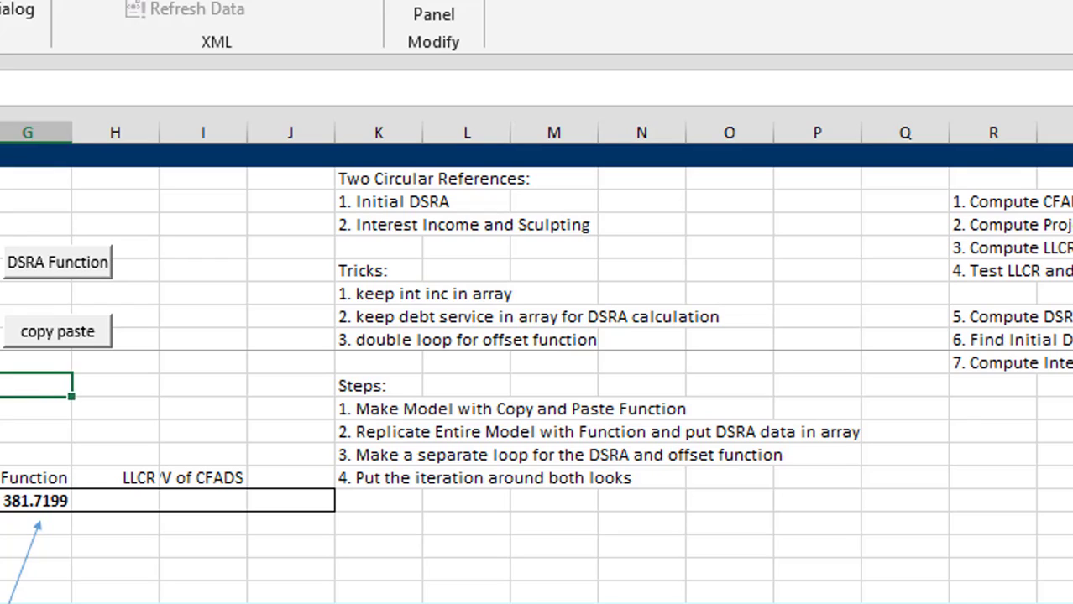
{"action": "key", "text": "Down"}
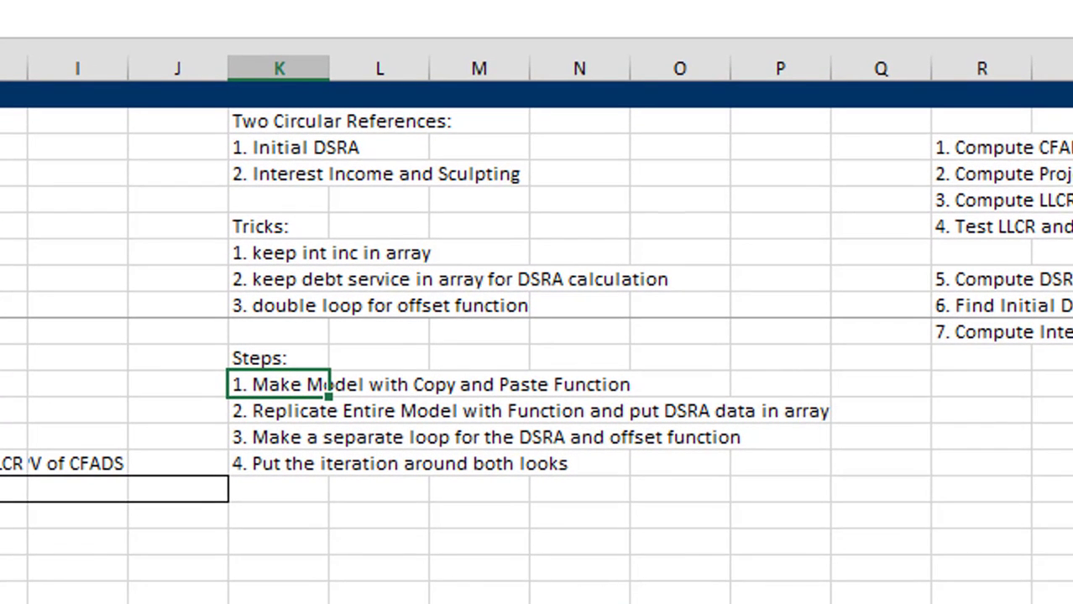
{"action": "key", "text": "Down"}
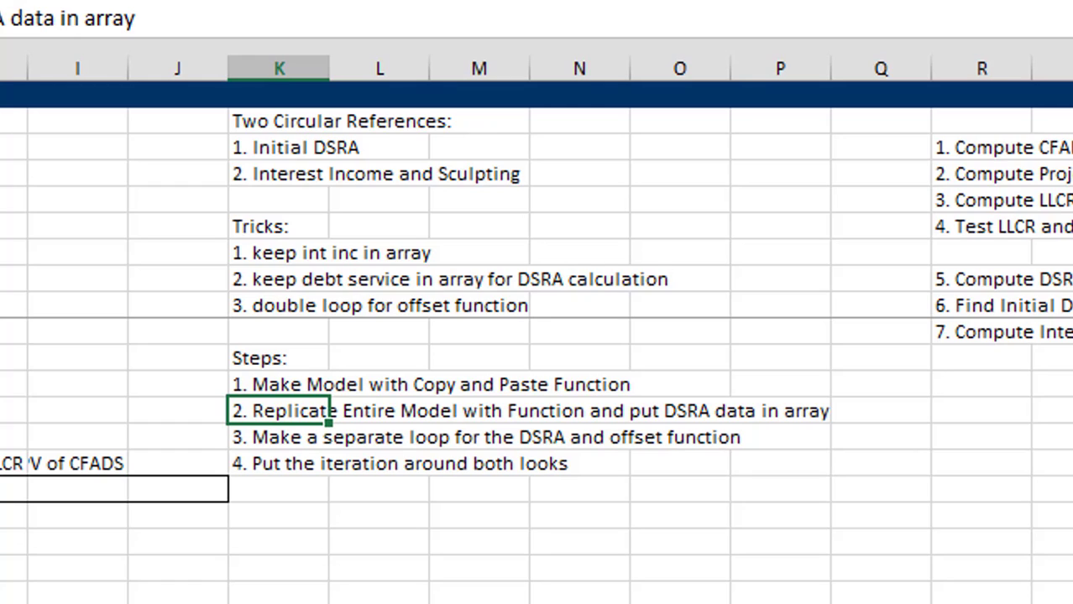
{"action": "key", "text": "Down"}
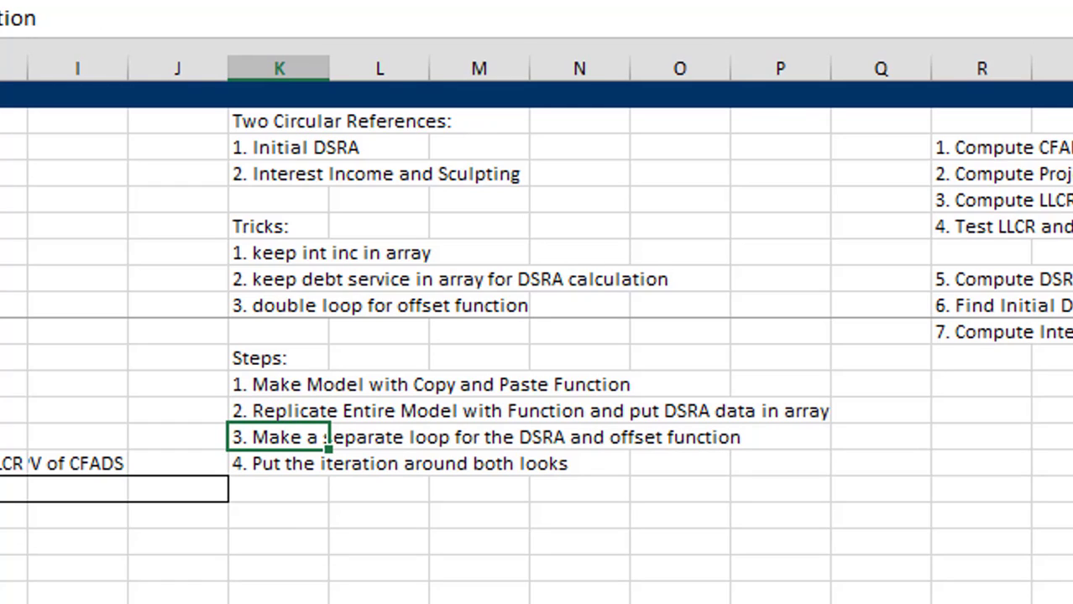
Revisit the Tricks notes and compare them with the step about replicating the entire model with a function
{"action": "key", "text": "Up"}
{"action": "key", "text": "Up"}
{"action": "key", "text": "Up"}
{"action": "key", "text": "Up"}
{"action": "key", "text": "Up"}
{"action": "key", "text": "Up"}
{"action": "key", "text": "Up"}
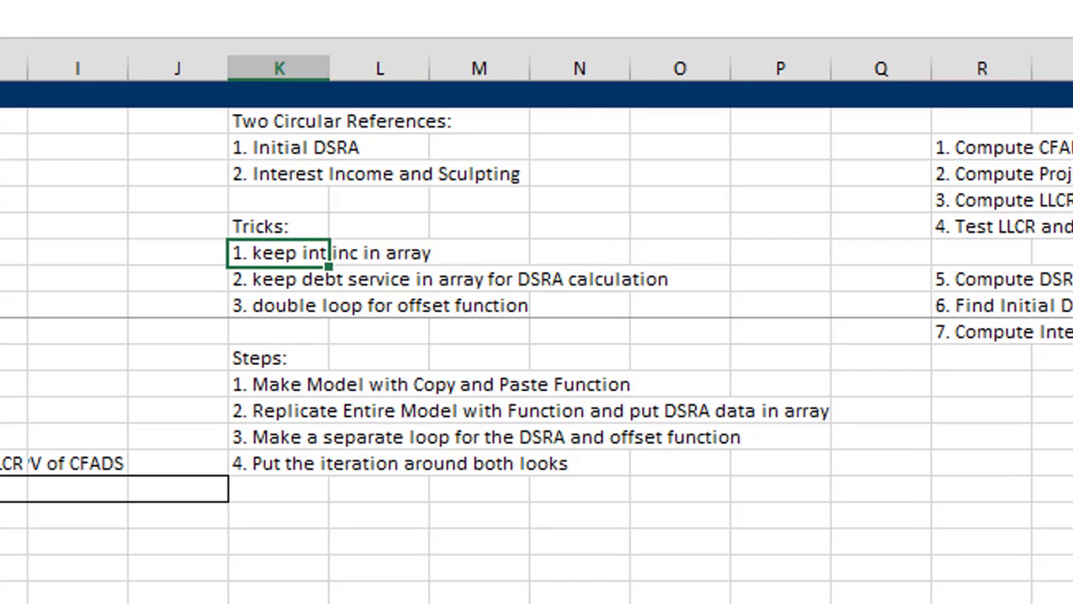
{"action": "key", "text": "Down"}
{"action": "key", "text": "Down"}
{"action": "key", "text": "Down"}
{"action": "key", "text": "Down"}
{"action": "key", "text": "Down"}
{"action": "key", "text": "Down"}
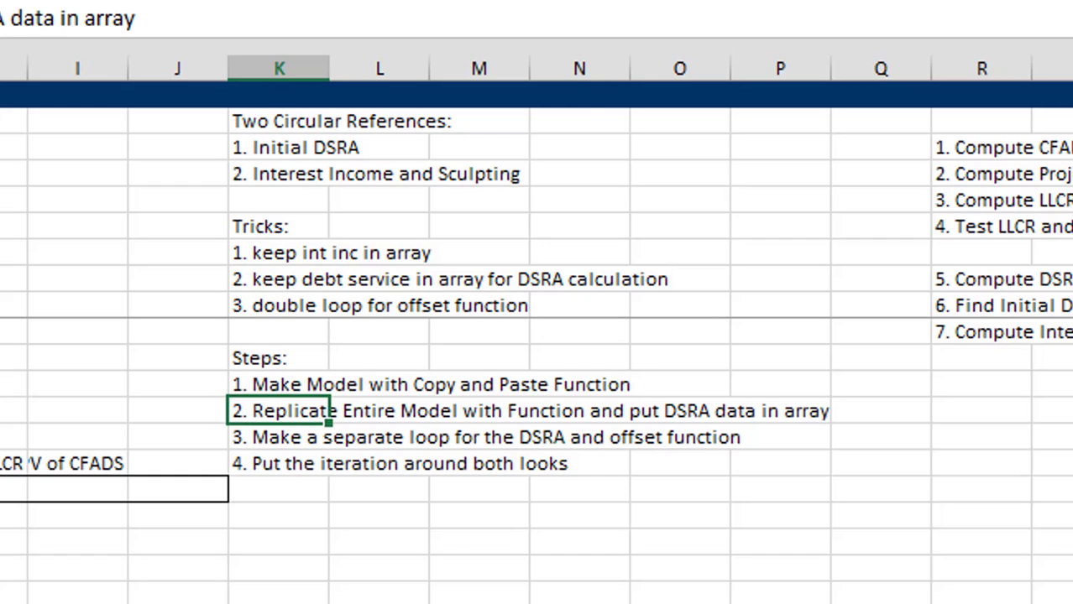
Correct the last Steps note so that it reads "4. Put the iteration around both loops"
{"action": "key", "text": "Down"}
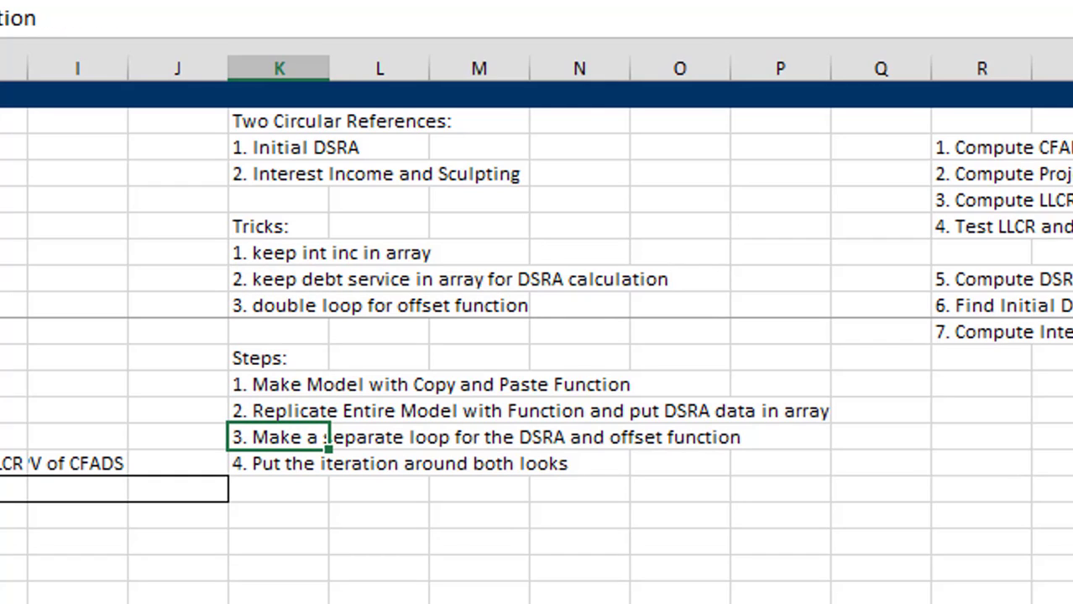
{"action": "key", "text": "Down"}
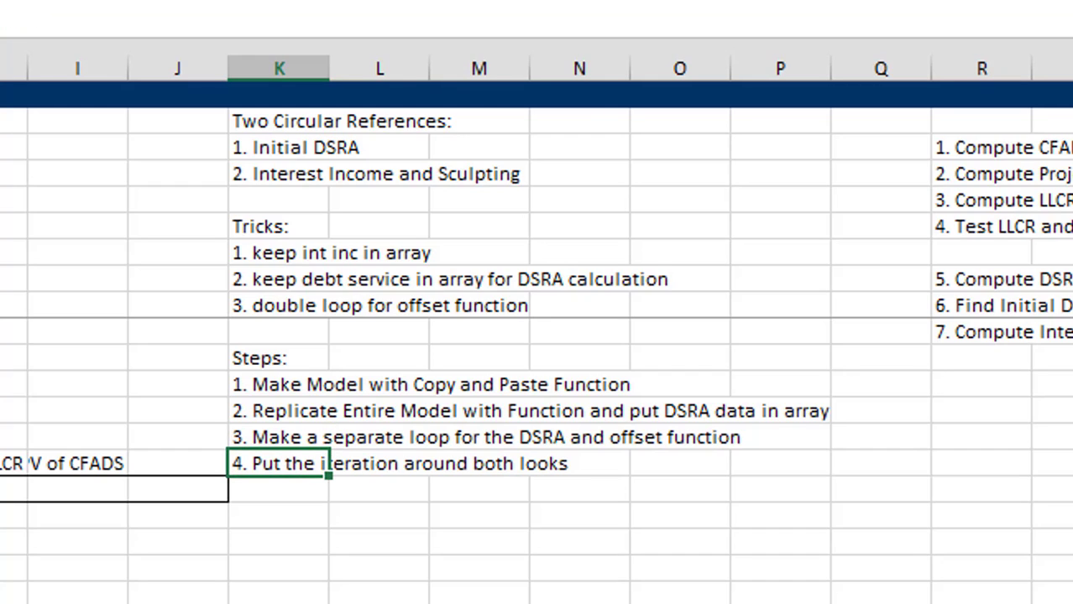
{"action": "key", "text": "F2"}
{"action": "key", "text": "Left"}
{"action": "key", "text": "Left"}
{"action": "key", "text": "Right"}
{"action": "key", "text": "BackSpace"}
{"action": "type", "text": "p"}
{"action": "key", "text": "Return"}
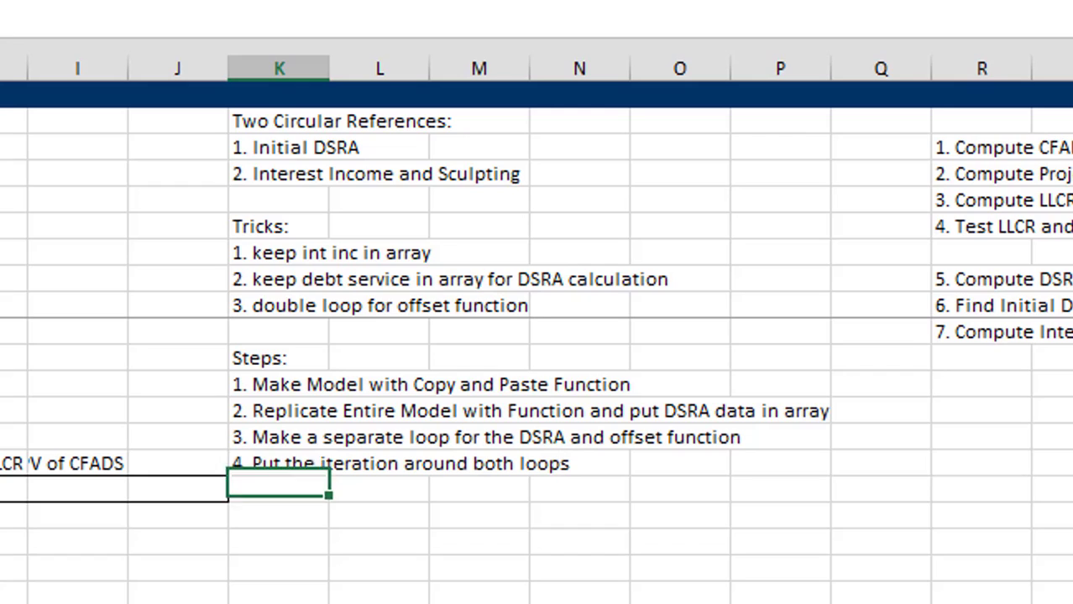
Look over the opening notes of the numbered calculation sequence, on computing CFADS and project cost
{"action": "key", "text": "Up"}
{"action": "key", "text": "Right"}
{"action": "key", "text": "Right"}
{"action": "key", "text": "Right"}
{"action": "key", "text": "Right"}
{"action": "key", "text": "Right"}
{"action": "key", "text": "Right"}
{"action": "key", "text": "Right"}
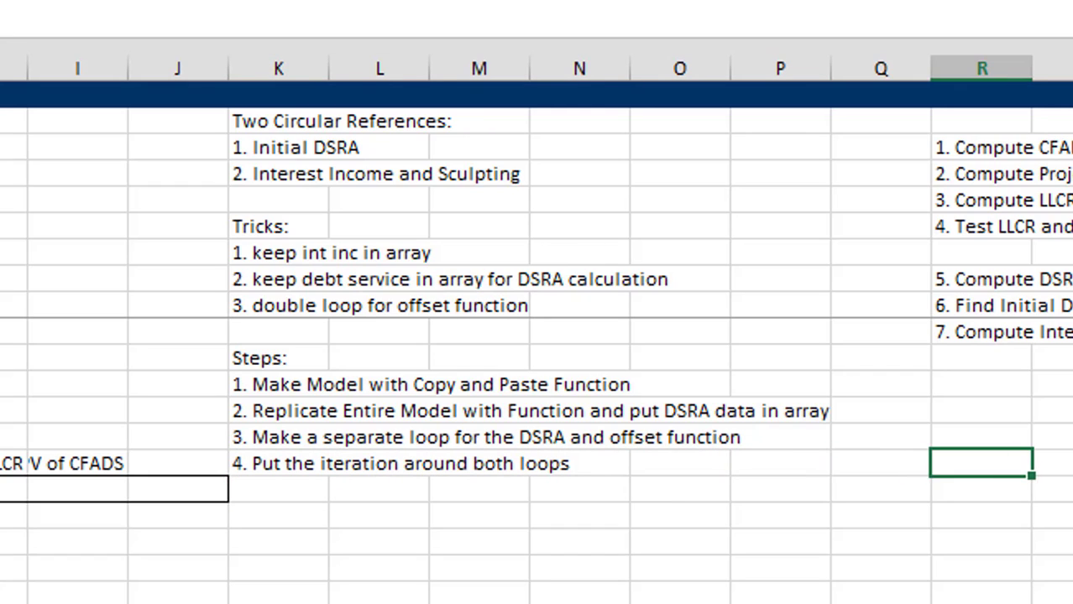
{"action": "key", "text": "Up"}
{"action": "key", "text": "Up"}
{"action": "key", "text": "Up"}
{"action": "key", "text": "Up"}
{"action": "key", "text": "Up"}
{"action": "key", "text": "Up"}
{"action": "key", "text": "Up"}
{"action": "key", "text": "Up"}
{"action": "key", "text": "Up"}
{"action": "key", "text": "Up"}
{"action": "key", "text": "Down"}
{"action": "key", "text": "Down"}
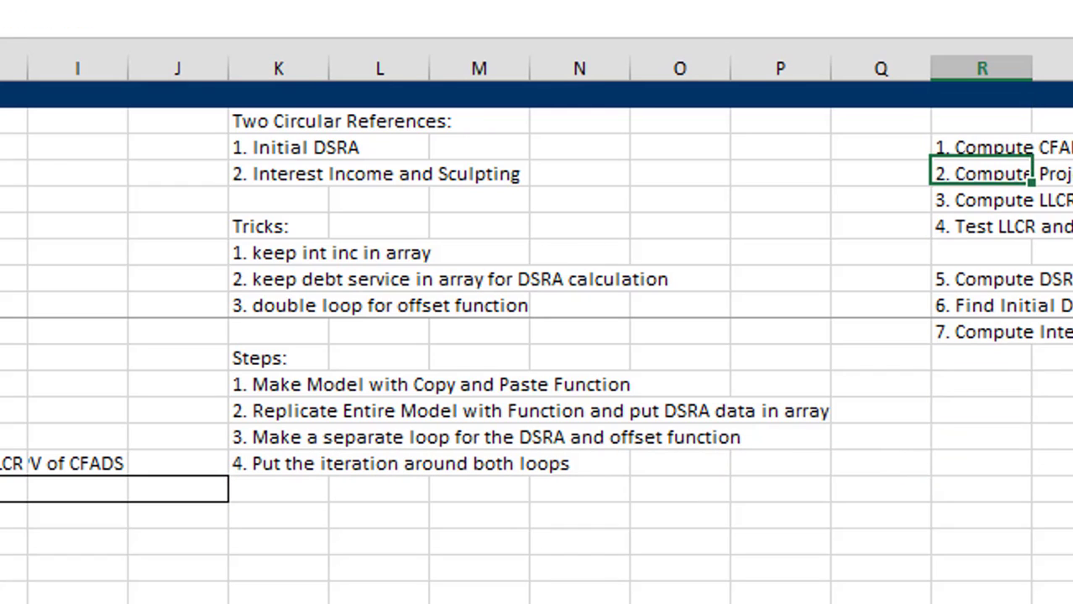
{"action": "key", "text": "Up"}
{"action": "key", "text": "Right"}
{"action": "key", "text": "Right"}
{"action": "key", "text": "Left"}
{"action": "key", "text": "Left"}
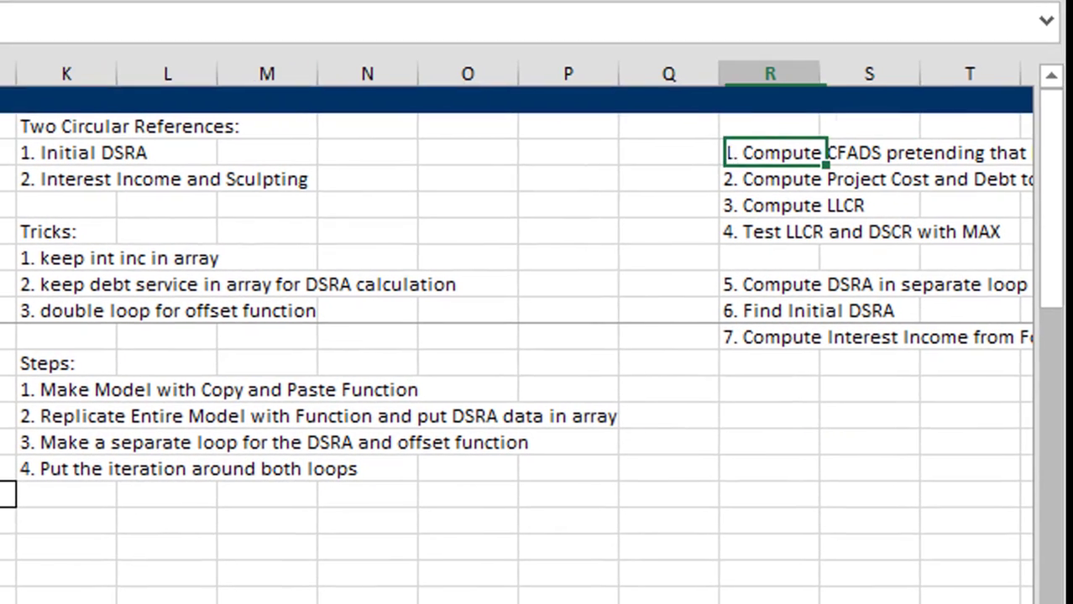
{"action": "key", "text": "Left"}
{"action": "key", "text": "Left"}
{"action": "key", "text": "Left"}
{"action": "key", "text": "Left"}
{"action": "key", "text": "Left"}
{"action": "key", "text": "Left"}
{"action": "key", "text": "Left"}
{"action": "key", "text": "Left"}
{"action": "key", "text": "Left"}
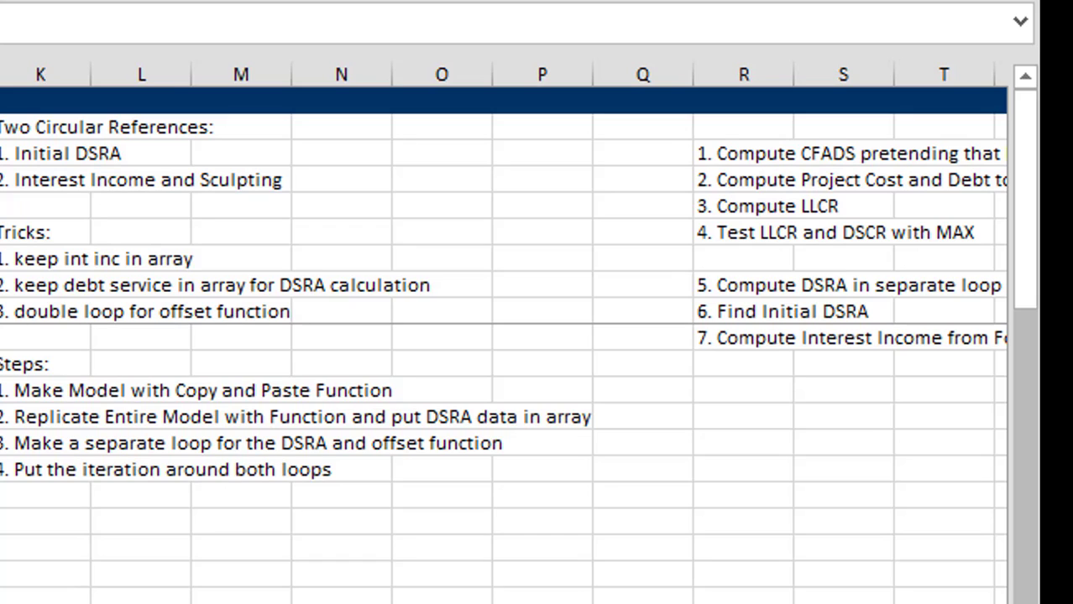
Read the calculation sequence notes from computing CFADS and LLCR, through the MAX test, to the separate DSRA loop
{"action": "key", "text": "Right"}
{"action": "key", "text": "Right"}
{"action": "key", "text": "Right"}
{"action": "key", "text": "Right"}
{"action": "key", "text": "Right"}
{"action": "key", "text": "Right"}
{"action": "key", "text": "Right"}
{"action": "key", "text": "Right"}
{"action": "key", "text": "Up"}
{"action": "key", "text": "Up"}
{"action": "key", "text": "Up"}
{"action": "key", "text": "Up"}
{"action": "key", "text": "Up"}
{"action": "key", "text": "Up"}
{"action": "key", "text": "Up"}
{"action": "key", "text": "Up"}
{"action": "key", "text": "Up"}
{"action": "key", "text": "Up"}
{"action": "key", "text": "Up"}
{"action": "key", "text": "Up"}
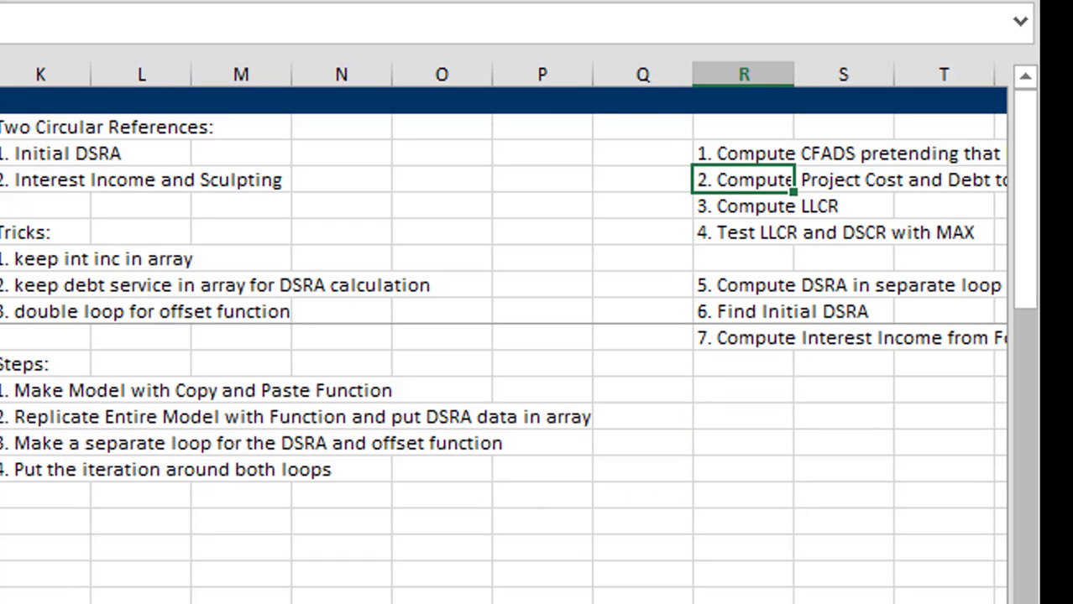
{"action": "key", "text": "Up"}
{"action": "key", "text": "Down"}
{"action": "key", "text": "Down"}
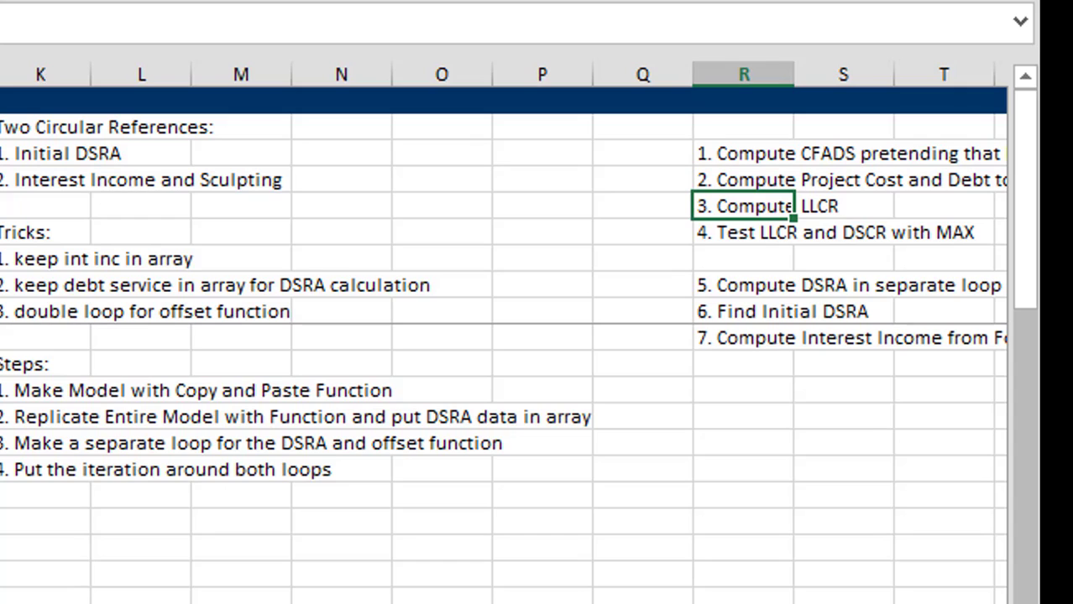
{"action": "key", "text": "Down"}
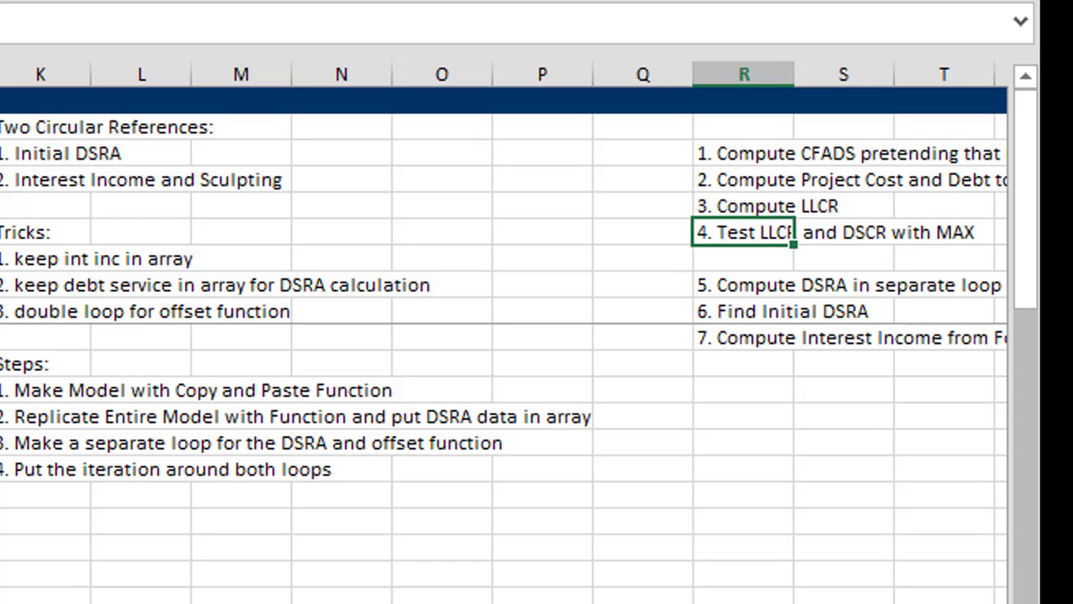
{"action": "key", "text": "Down"}
{"action": "key", "text": "Down"}
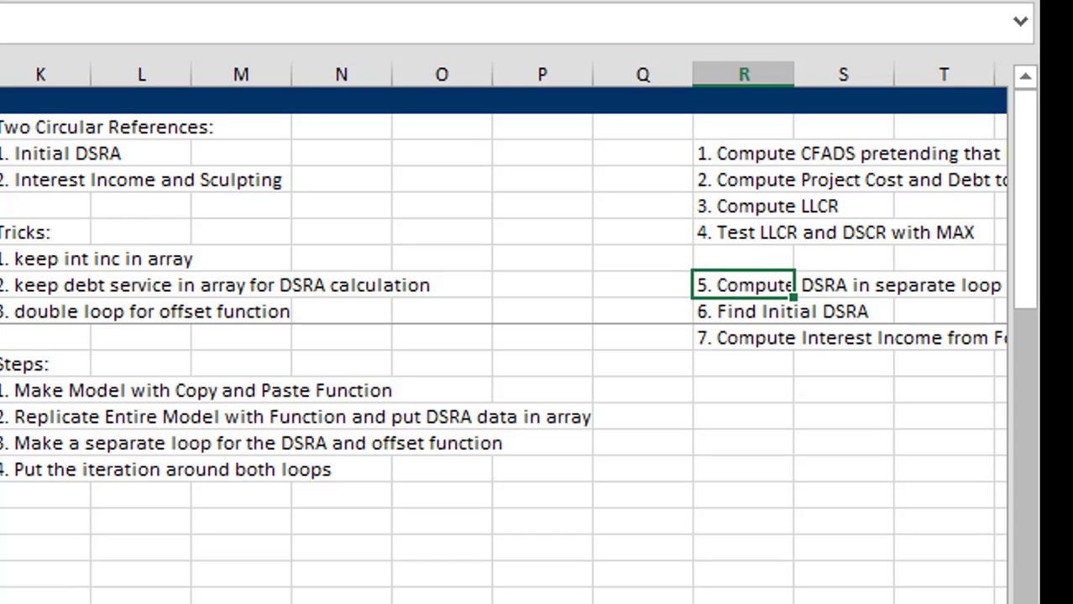
Clear the Add: Interest Income row across all periods of the cash flow section
{"action": "key", "text": "Down"}
{"action": "key", "text": "Down"}
{"action": "key", "text": "Down"}
{"action": "key", "text": "Down"}
{"action": "key", "text": "Down"}
{"action": "key", "text": "Down"}
{"action": "key", "text": "Down"}
{"action": "key", "text": "Down"}
{"action": "key", "text": "Down"}
{"action": "key", "text": "Down"}
{"action": "key", "text": "Down"}
{"action": "key", "text": "Left"}
{"action": "key", "text": "Left"}
{"action": "key", "text": "Left"}
{"action": "key", "text": "Left"}
{"action": "key", "text": "Left"}
{"action": "key", "text": "Left"}
{"action": "key", "text": "Left"}
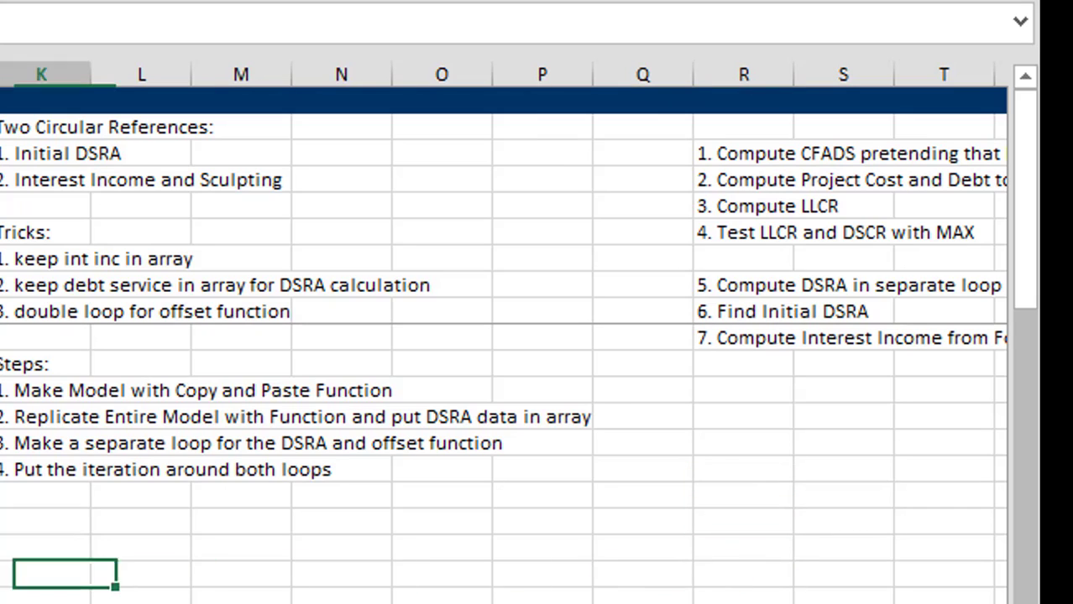
{"action": "key", "text": "Left"}
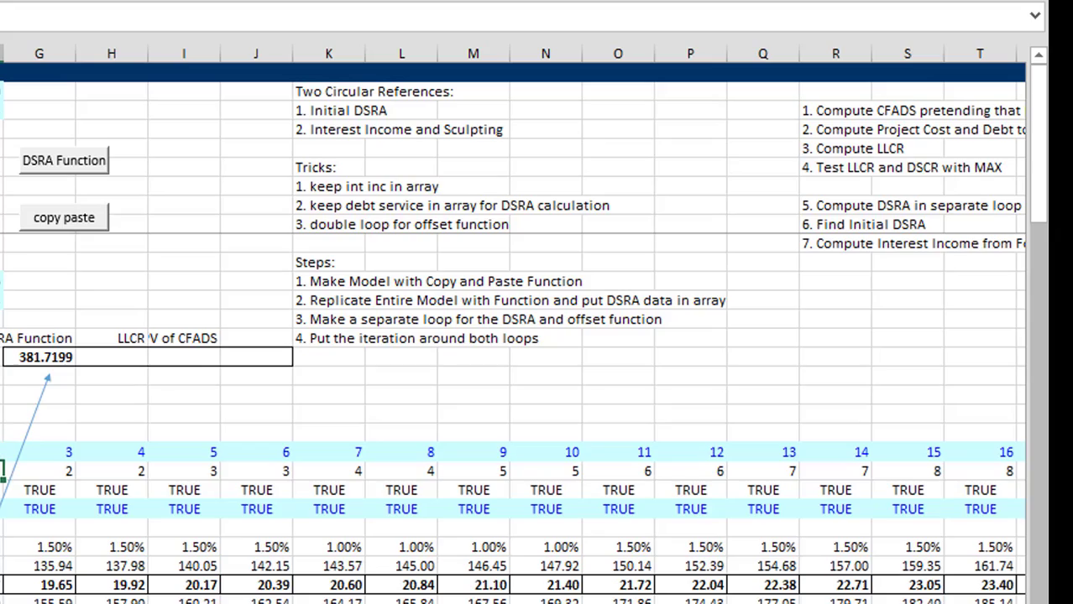
{"action": "scroll", "coordinate": [512, 420], "scroll_direction": "down", "scroll_amount": 3}
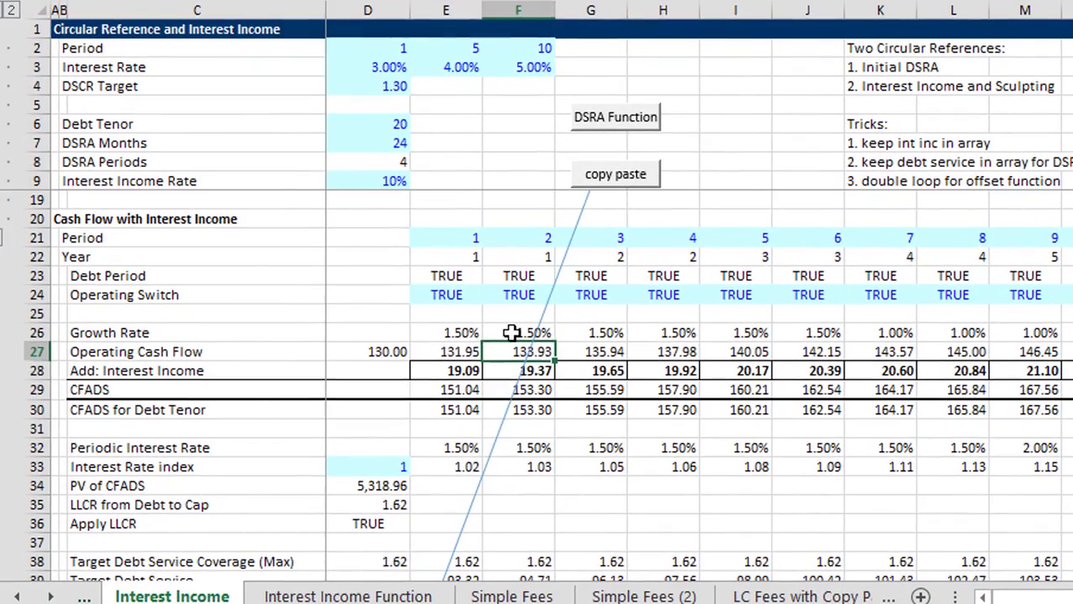
{"action": "key", "text": "Left"}
{"action": "key", "text": "Down"}
{"action": "key", "text": "ctrl+shift+Right"}
{"action": "key", "text": "Delete"}
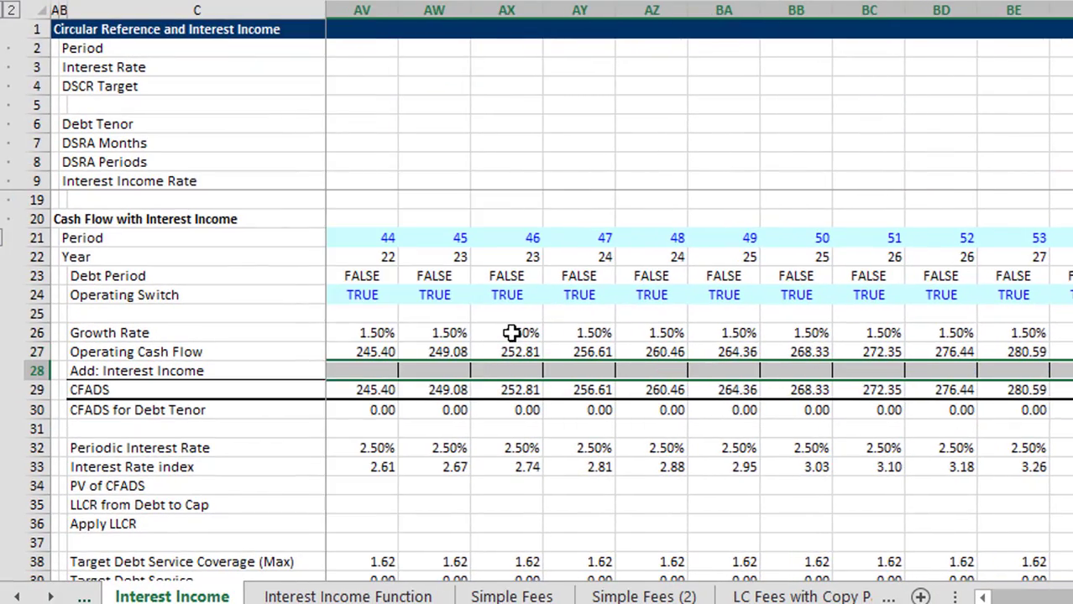
Enter the period 1 formulas =E27+E28 for CFADS and =E29*E23 for CFADS for Debt Tenor
{"action": "key", "text": "Left"}
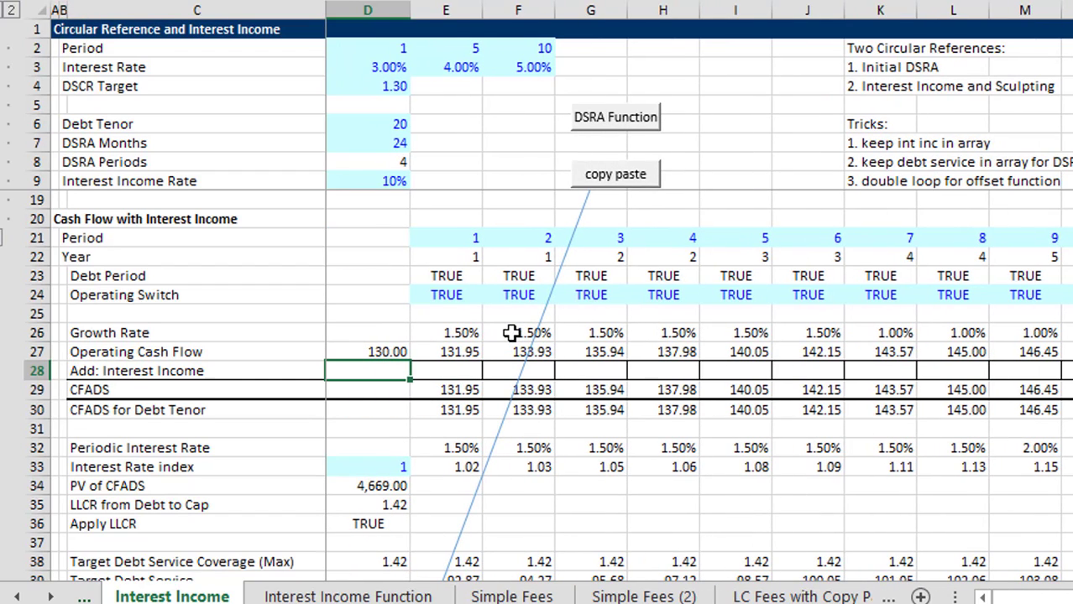
{"action": "key", "text": "Right"}
{"action": "key", "text": "Down"}
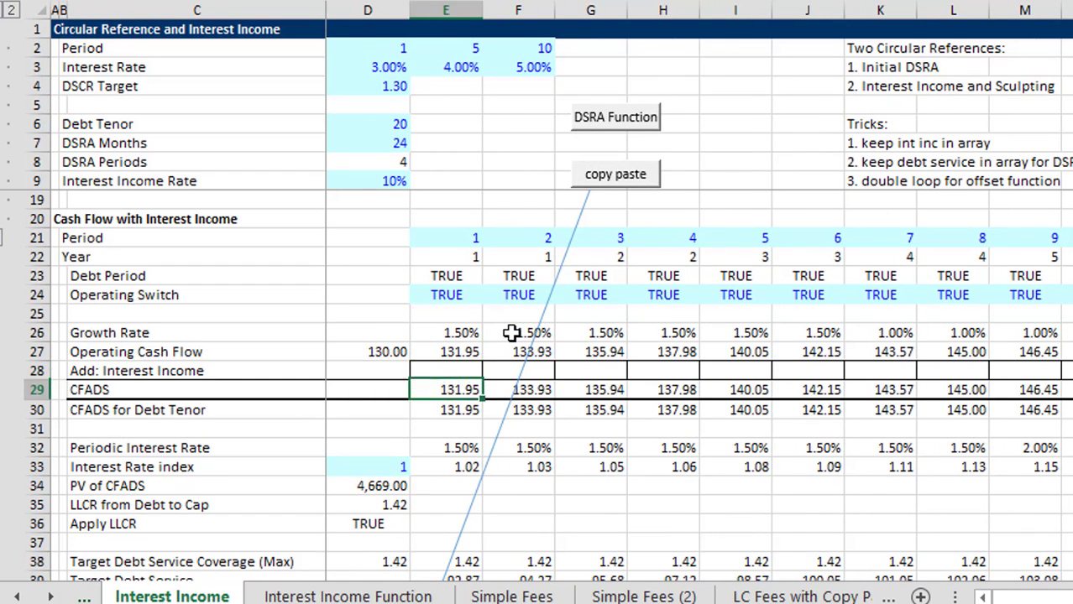
{"action": "type", "text": "=E27+E28"}
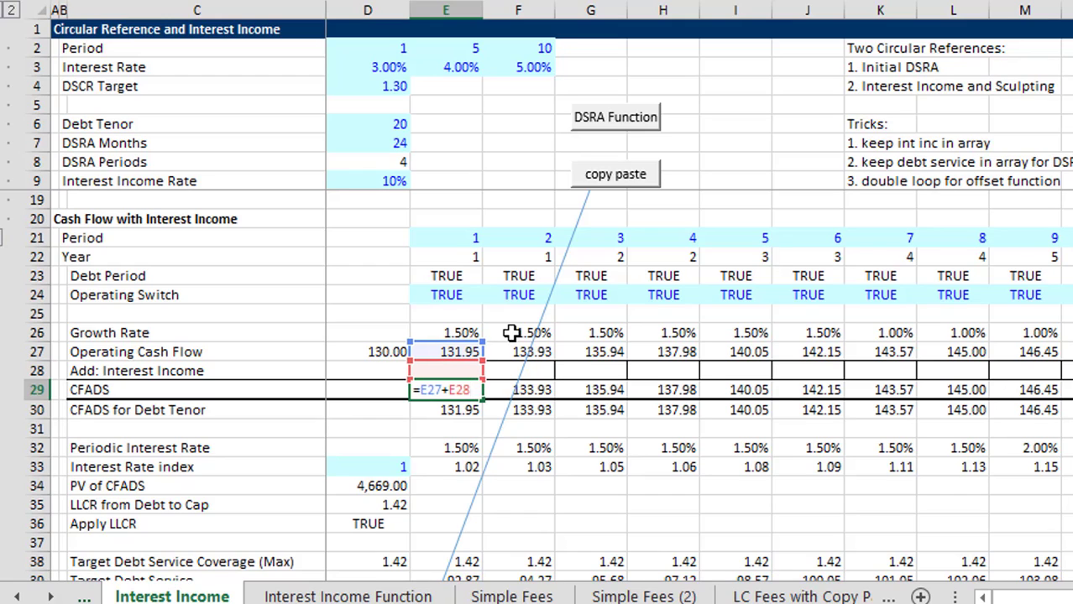
{"action": "key", "text": "ctrl+Return"}
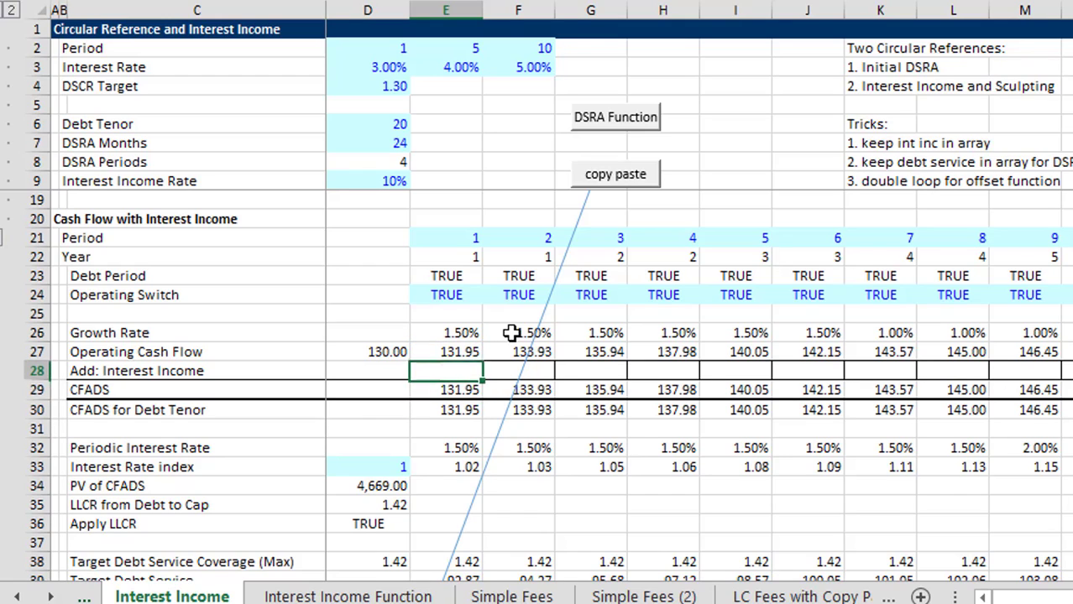
{"action": "key", "text": "Down"}
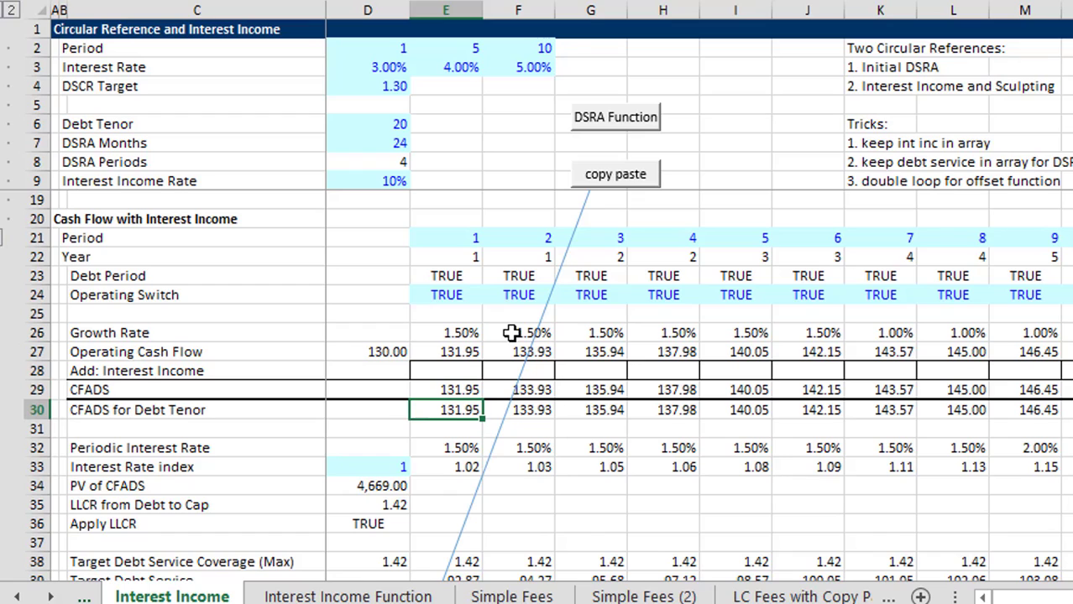
{"action": "type", "text": "=E29*E23"}
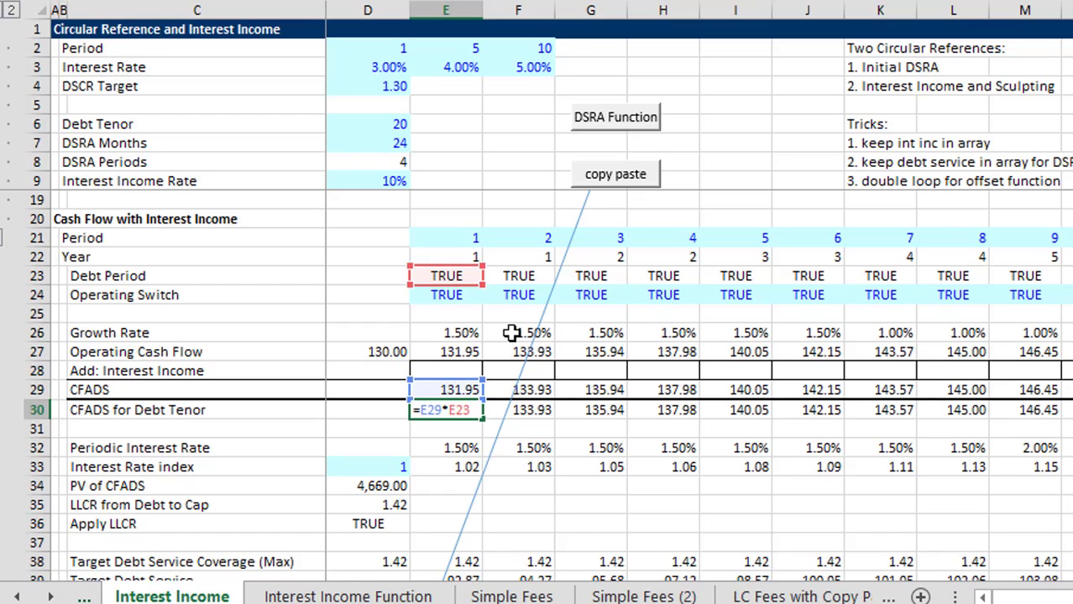
{"action": "key", "text": "ctrl+Return"}
Examine the CFADS for Debt Tenor row across the periods up to and beyond the end of the debt tenor
{"action": "key", "text": "Right"}
{"action": "key", "text": "Right"}
{"action": "key", "text": "Right"}
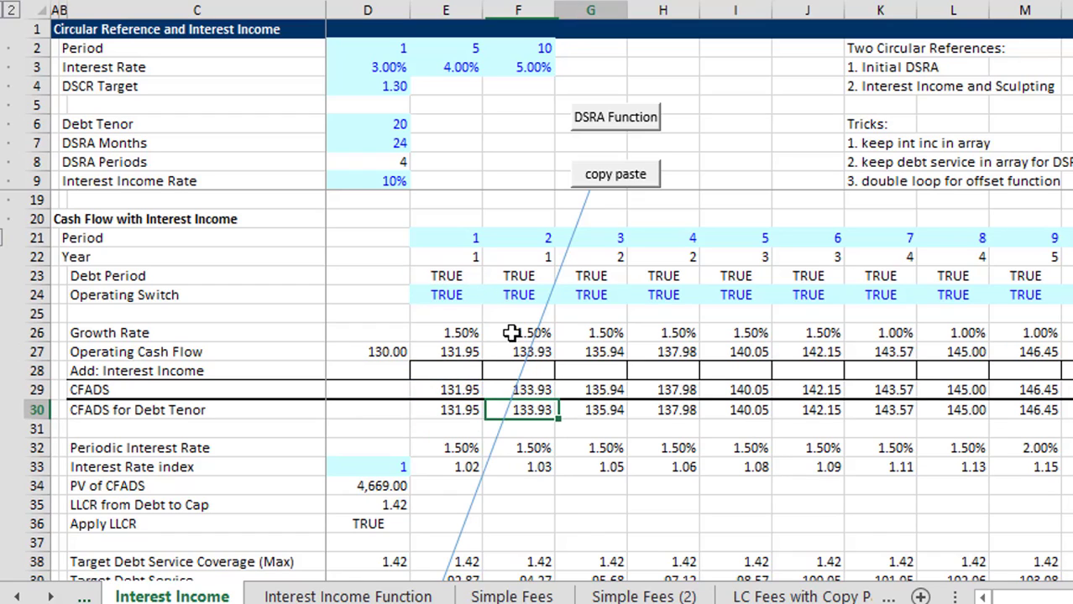
{"action": "key", "text": "ctrl+Right"}
{"action": "key", "text": "Right"}
{"action": "key", "text": "Right"}
{"action": "key", "text": "Right"}
{"action": "key", "text": "Right"}
{"action": "key", "text": "Right"}
{"action": "key", "text": "Right"}
{"action": "key", "text": "Right"}
{"action": "key", "text": "Right"}
{"action": "key", "text": "Right"}
{"action": "key", "text": "Right"}
{"action": "key", "text": "Right"}
{"action": "key", "text": "Right"}
{"action": "key", "text": "Right"}
{"action": "key", "text": "Right"}
{"action": "key", "text": "Right"}
{"action": "key", "text": "Right"}
{"action": "key", "text": "Right"}
{"action": "key", "text": "Right"}
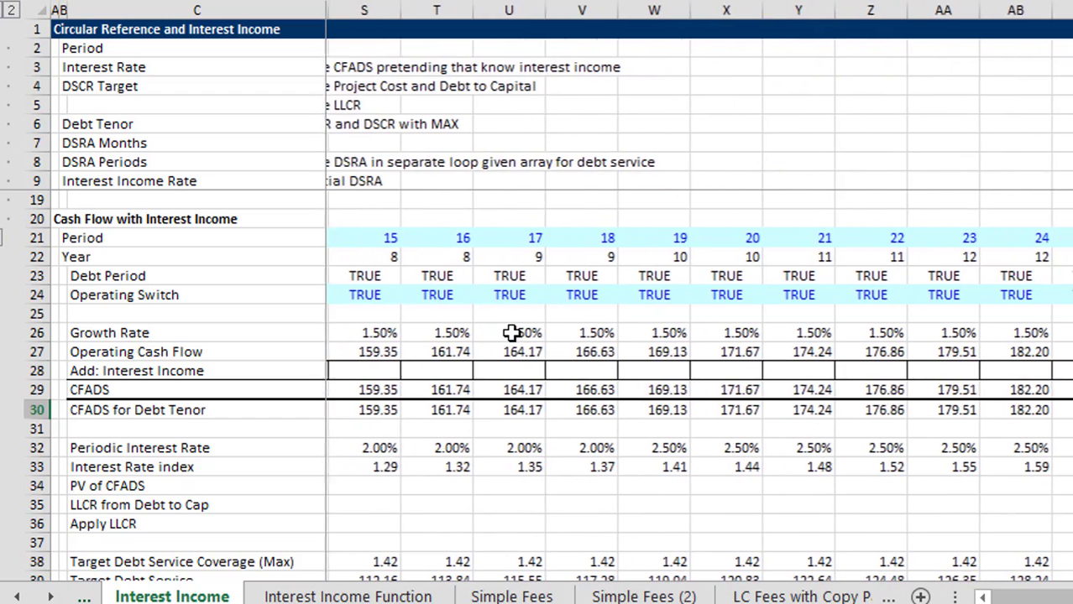
{"action": "key", "text": "Right"}
{"action": "key", "text": "Right"}
{"action": "key", "text": "Right"}
{"action": "key", "text": "Right"}
{"action": "key", "text": "Right"}
{"action": "key", "text": "Right"}
{"action": "key", "text": "Right"}
{"action": "key", "text": "Right"}
{"action": "key", "text": "Right"}
{"action": "key", "text": "Right"}
{"action": "key", "text": "Right"}
{"action": "key", "text": "Right"}
{"action": "key", "text": "Right"}
{"action": "key", "text": "Right"}
{"action": "key", "text": "Right"}
{"action": "key", "text": "Right"}
{"action": "key", "text": "Right"}
{"action": "key", "text": "Right"}
{"action": "key", "text": "Right"}
{"action": "key", "text": "Right"}
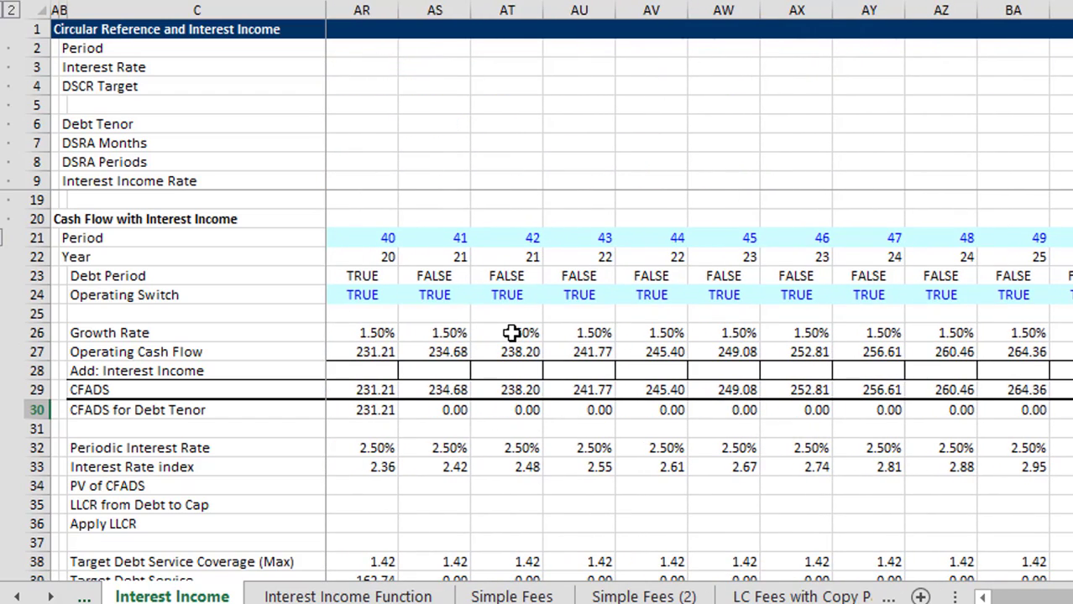
Trace the CFADS for Debt Tenor row back from the end of the debt tenor to period 1
{"action": "key", "text": "Left"}
{"action": "key", "text": "Left"}
{"action": "key", "text": "Left"}
{"action": "key", "text": "Left"}
{"action": "key", "text": "Left"}
{"action": "key", "text": "Left"}
{"action": "key", "text": "Left"}
{"action": "key", "text": "Left"}
{"action": "key", "text": "Left"}
{"action": "key", "text": "Left"}
{"action": "key", "text": "Left"}
{"action": "key", "text": "Left"}
{"action": "key", "text": "Left"}
{"action": "key", "text": "Left"}
{"action": "key", "text": "Left"}
{"action": "key", "text": "Left"}
{"action": "key", "text": "Left"}
{"action": "key", "text": "Left"}
{"action": "key", "text": "Left"}
{"action": "key", "text": "Left"}
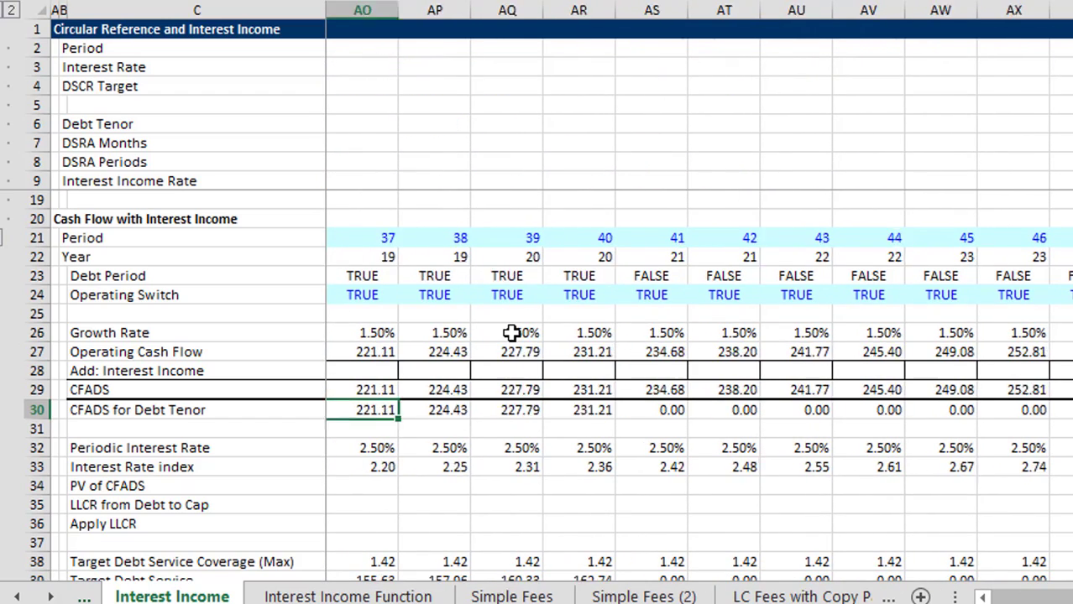
{"action": "key", "text": "Left"}
{"action": "key", "text": "Left"}
{"action": "key", "text": "Left"}
{"action": "key", "text": "Left"}
{"action": "key", "text": "Left"}
{"action": "key", "text": "Left"}
{"action": "key", "text": "Left"}
{"action": "key", "text": "Left"}
{"action": "key", "text": "Left"}
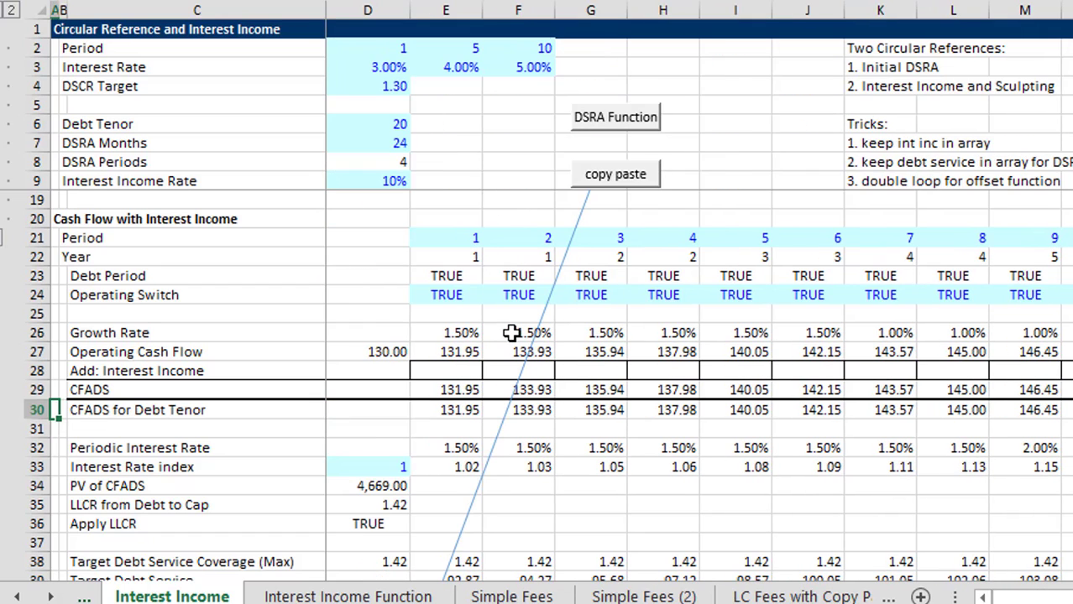
Examine the Periodic Interest Rate and Interest Rate index rows for the first periods
{"action": "key", "text": "Right"}
{"action": "key", "text": "Right"}
{"action": "key", "text": "Right"}
{"action": "key", "text": "Right"}
{"action": "key", "text": "Right"}
{"action": "key", "text": "Down"}
{"action": "key", "text": "Down"}
{"action": "key", "text": "Down"}
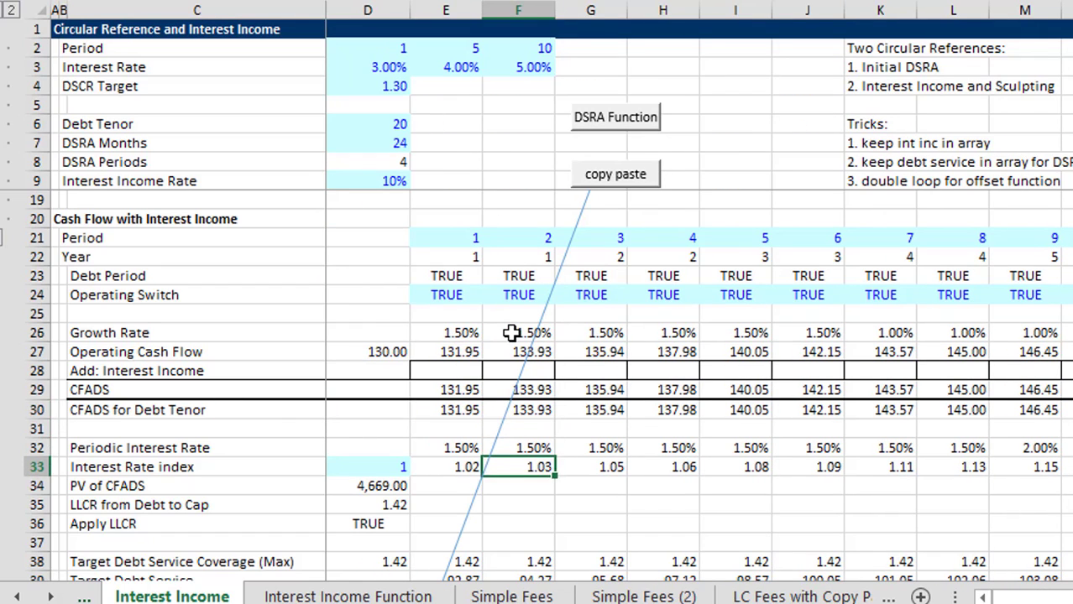
Examine the stepped Interest Rate inputs and their starting periods in the assumptions at the top of the sheet
{"action": "key", "text": "Left"}
{"action": "key", "text": "Left"}
{"action": "key", "text": "Up"}
{"action": "key", "text": "Up"}
{"action": "key", "text": "Right"}
{"action": "key", "text": "Up"}
{"action": "key", "text": "Up"}
{"action": "key", "text": "Up"}
{"action": "key", "text": "Up"}
{"action": "key", "text": "Up"}
{"action": "key", "text": "Up"}
{"action": "key", "text": "Up"}
{"action": "key", "text": "Up"}
{"action": "key", "text": "Up"}
{"action": "key", "text": "Up"}
{"action": "key", "text": "Up"}
{"action": "key", "text": "Up"}
{"action": "key", "text": "Up"}
{"action": "key", "text": "Up"}
{"action": "key", "text": "Up"}
{"action": "key", "text": "Up"}
{"action": "key", "text": "Up"}
{"action": "key", "text": "Up"}
{"action": "key", "text": "Up"}
{"action": "key", "text": "Up"}
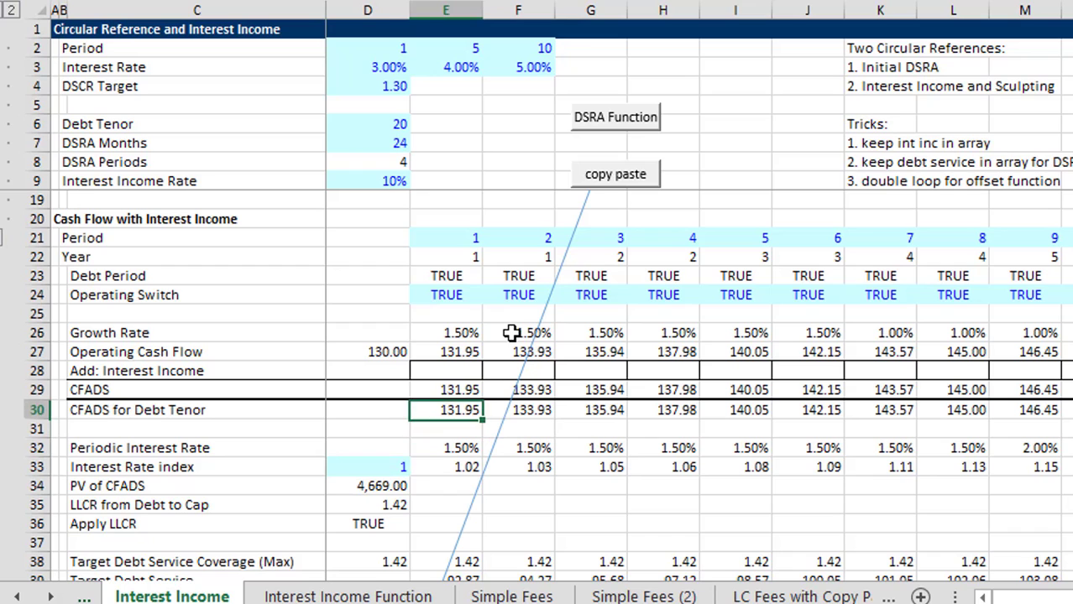
{"action": "key", "text": "Down"}
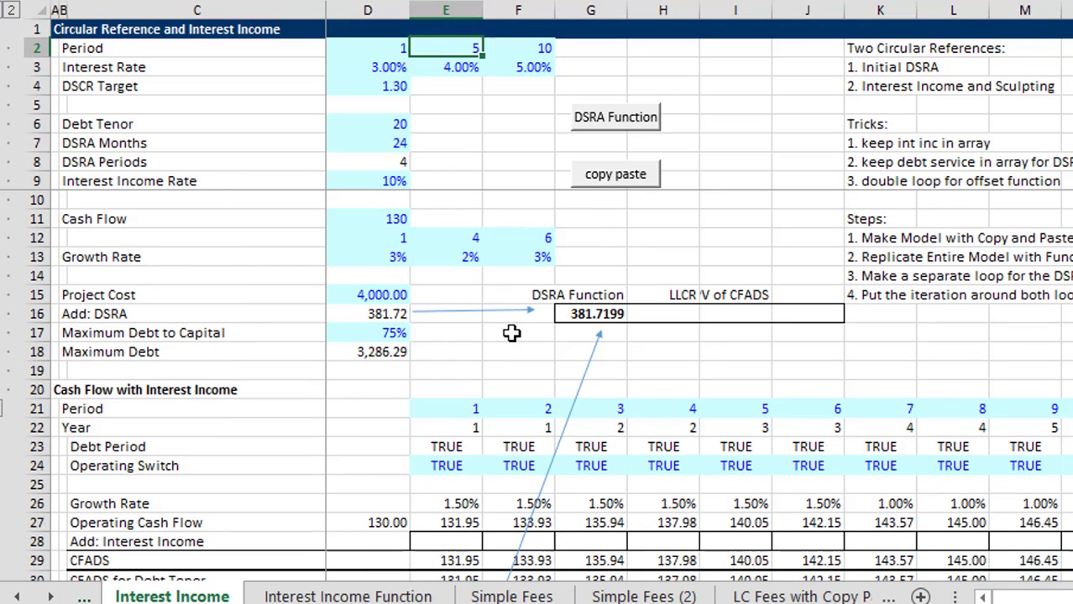
{"action": "key", "text": "Left"}
{"action": "key", "text": "Right"}
{"action": "key", "text": "Right"}
{"action": "key", "text": "Left"}
{"action": "key", "text": "Left"}
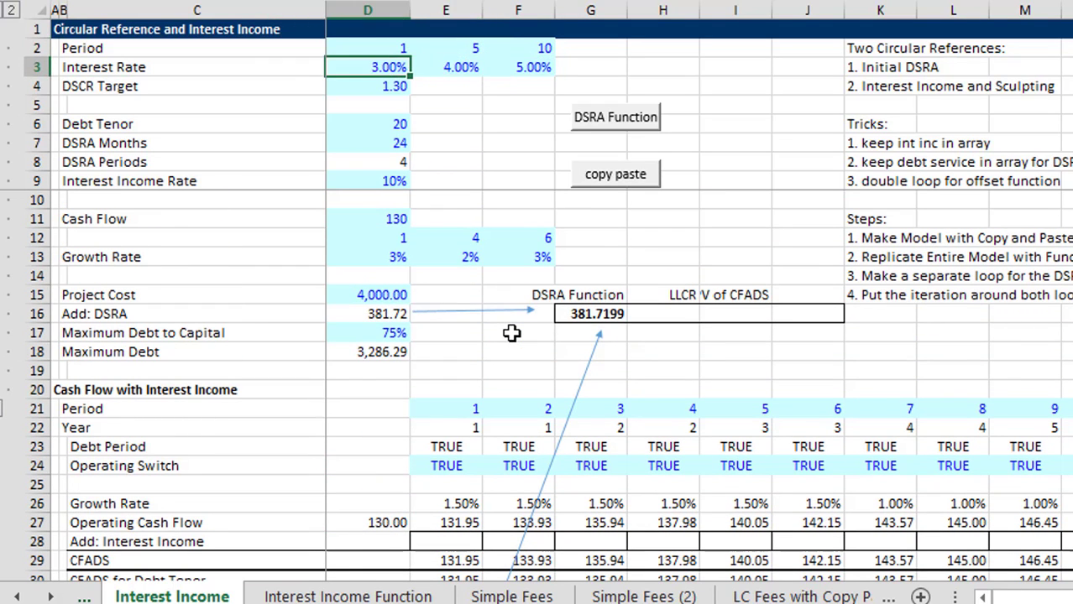
Return to the Interest Rate index row and examine its values for periods 1 and 2
{"action": "key", "text": "Right"}
{"action": "key", "text": "Right"}
{"action": "key", "text": "Down"}
{"action": "key", "text": "Down"}
{"action": "key", "text": "Down"}
{"action": "key", "text": "Down"}
{"action": "key", "text": "Down"}
{"action": "key", "text": "Down"}
{"action": "key", "text": "Down"}
{"action": "key", "text": "Down"}
{"action": "key", "text": "Down"}
{"action": "key", "text": "Down"}
{"action": "key", "text": "Down"}
{"action": "key", "text": "Down"}
{"action": "key", "text": "Down"}
{"action": "key", "text": "Down"}
{"action": "key", "text": "Down"}
{"action": "key", "text": "Down"}
{"action": "key", "text": "Down"}
{"action": "key", "text": "Down"}
{"action": "key", "text": "Down"}
{"action": "key", "text": "Down"}
{"action": "key", "text": "Down"}
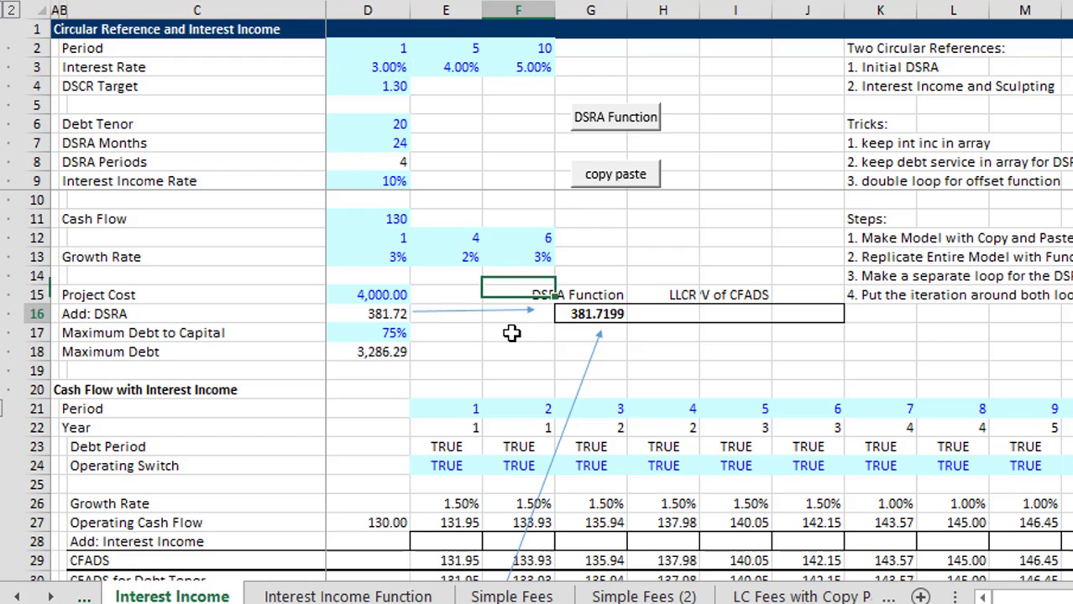
{"action": "key", "text": "Up"}
{"action": "key", "text": "Up"}
{"action": "key", "text": "Up"}
{"action": "key", "text": "Up"}
{"action": "key", "text": "Up"}
{"action": "key", "text": "Up"}
{"action": "key", "text": "Up"}
{"action": "key", "text": "Up"}
{"action": "key", "text": "Up"}
{"action": "key", "text": "Up"}
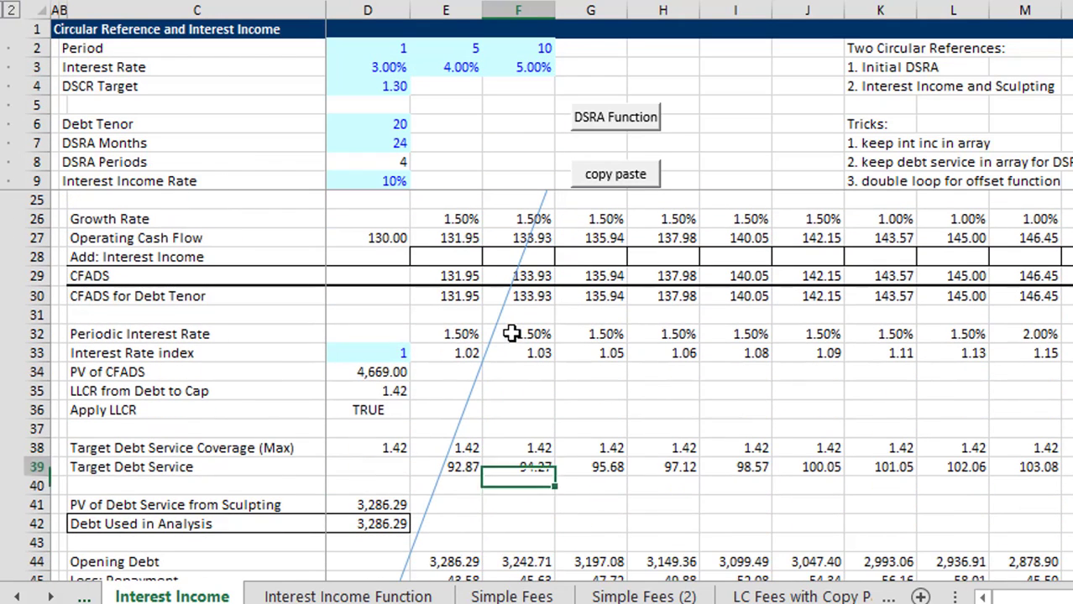
{"action": "key", "text": "Left"}
{"action": "key", "text": "Right"}
{"action": "key", "text": "Left"}
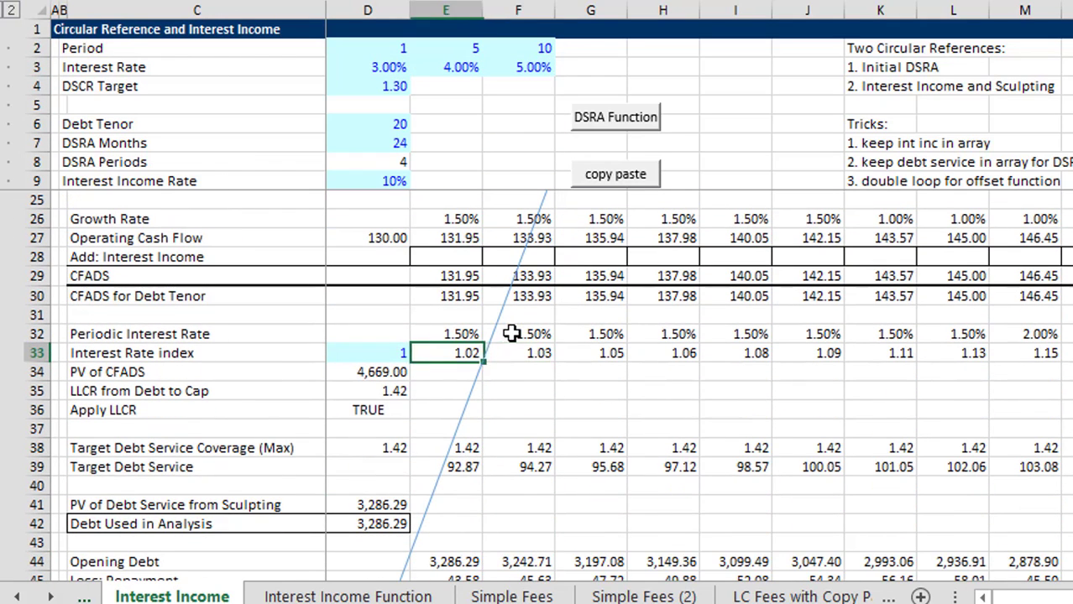
{"action": "key", "text": "Right"}
{"action": "key", "text": "Left"}
Examine PV of CFADS and LLCR from Debt to Cap against the CFADS rows above them
{"action": "key", "text": "Left"}
{"action": "key", "text": "Left"}
{"action": "key", "text": "Down"}
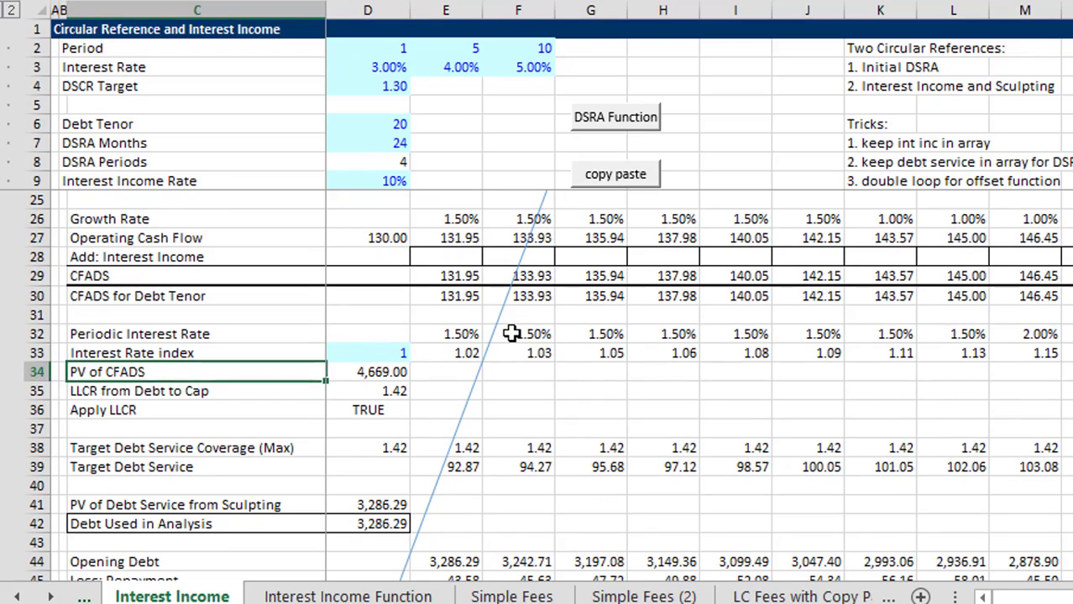
{"action": "key", "text": "Down"}
{"action": "key", "text": "Right"}
{"action": "key", "text": "Up"}
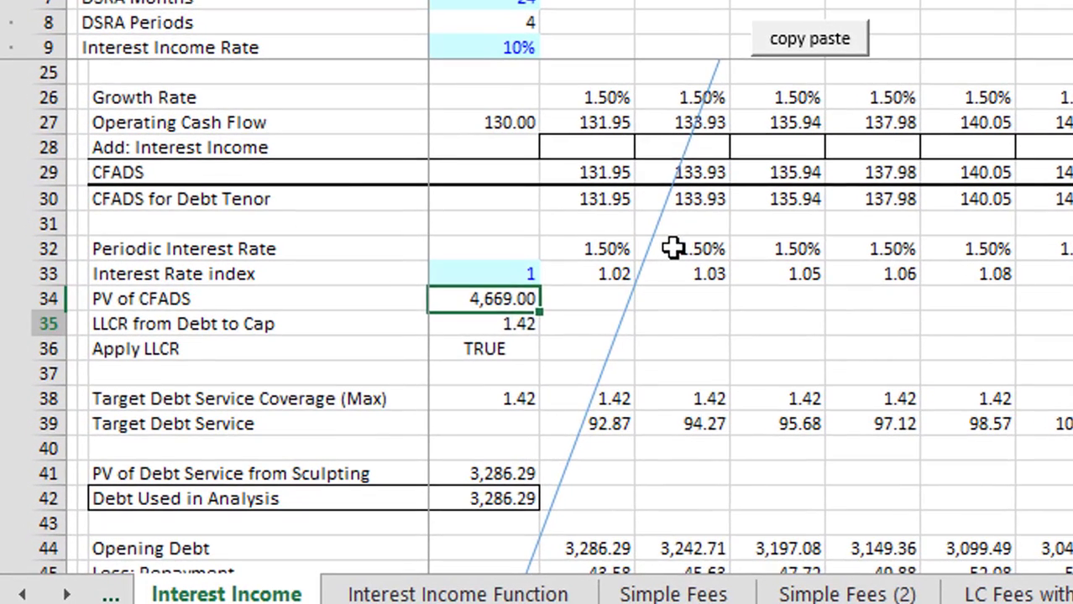
{"action": "key", "text": "Down"}
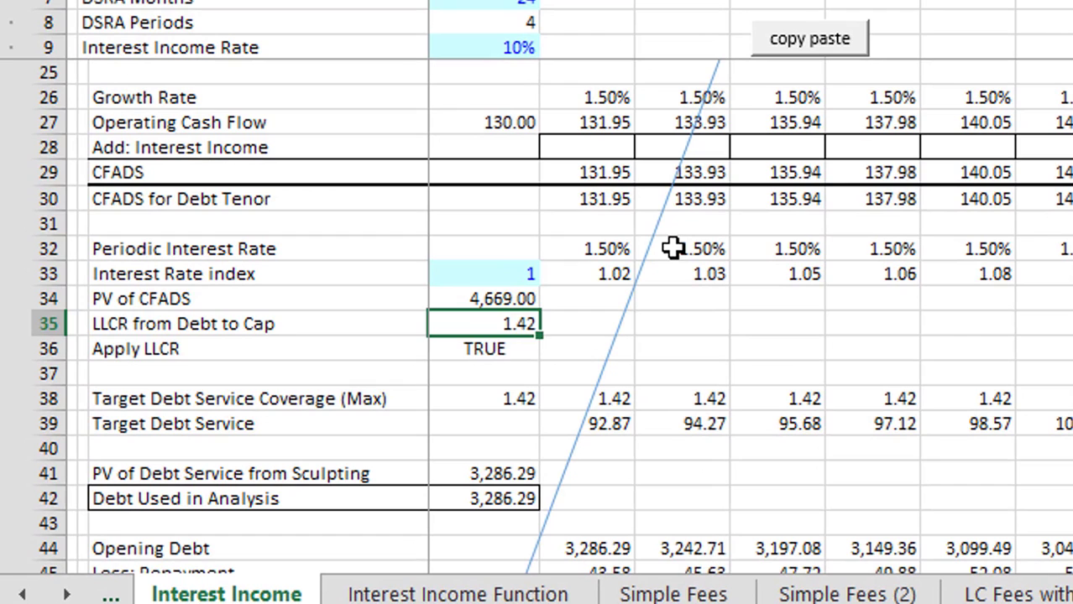
{"action": "key", "text": "Up"}
{"action": "key", "text": "Up"}
{"action": "key", "text": "Up"}
{"action": "key", "text": "Up"}
{"action": "key", "text": "Up"}
{"action": "key", "text": "Up"}
{"action": "key", "text": "Down"}
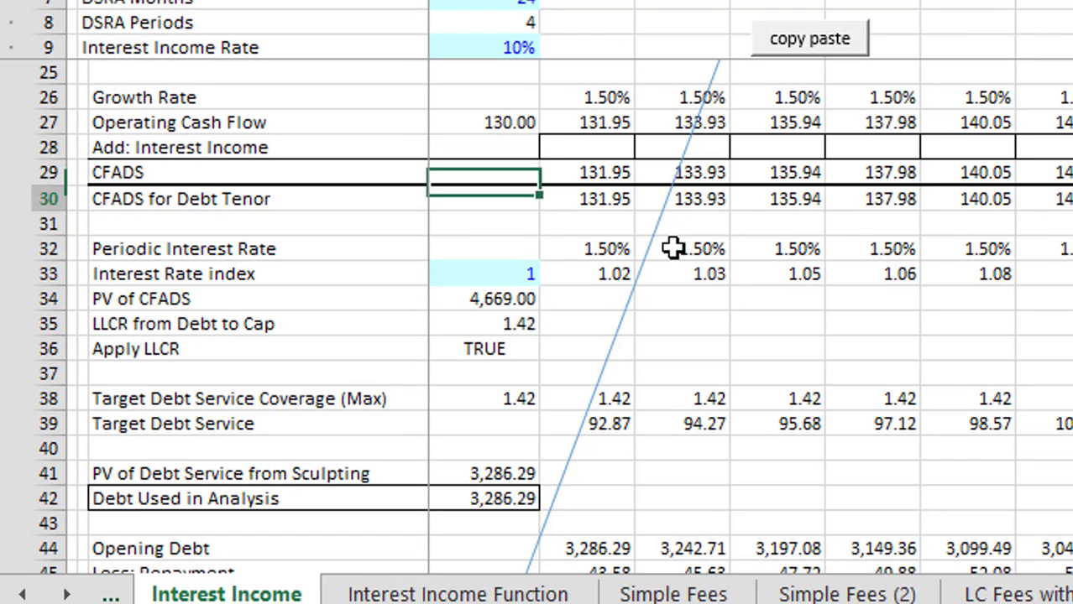
Enter =SUMPRODUCT(E30:BL30/E33:BL33) for PV of CFADS in D34 and review its referenced ranges
{"action": "key", "text": "Down"}
{"action": "key", "text": "Down"}
{"action": "key", "text": "Down"}
{"action": "key", "text": "Down"}
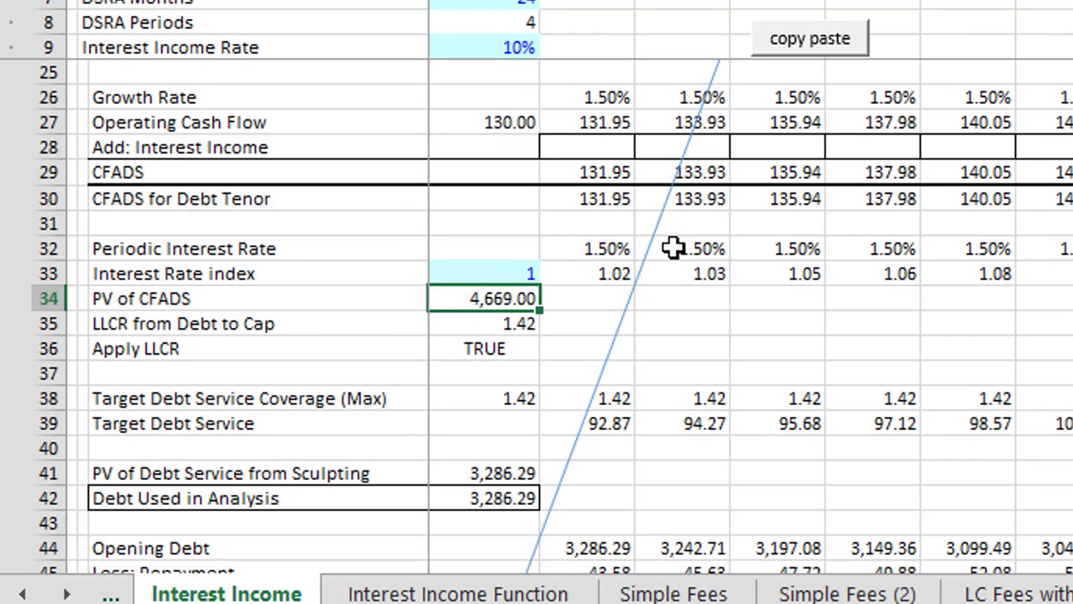
{"action": "type", "text": "="}
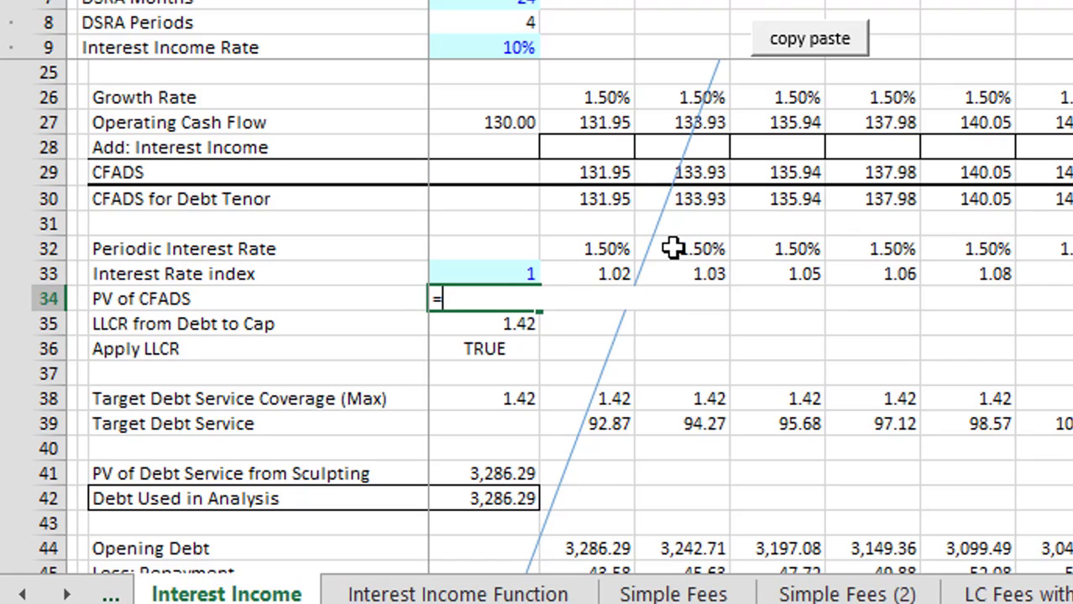
{"action": "type", "text": "sum"}
{"action": "key", "text": "Down"}
{"action": "key", "text": "Down"}
{"action": "key", "text": "Down"}
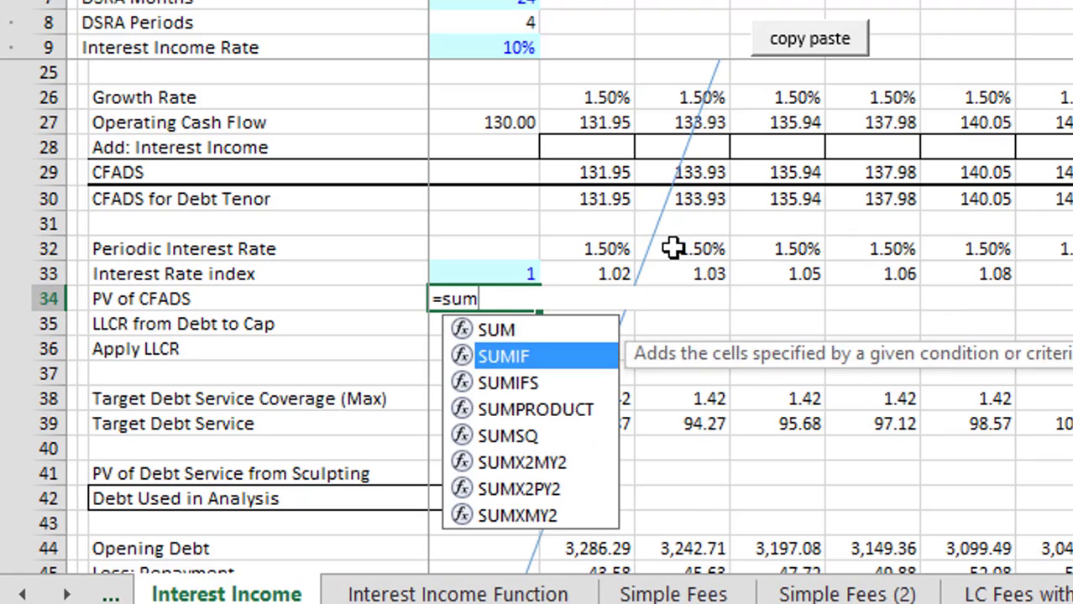
{"action": "key", "text": "Tab"}
{"action": "key", "text": "Up"}
{"action": "key", "text": "Up"}
{"action": "key", "text": "Up"}
{"action": "key", "text": "Up"}
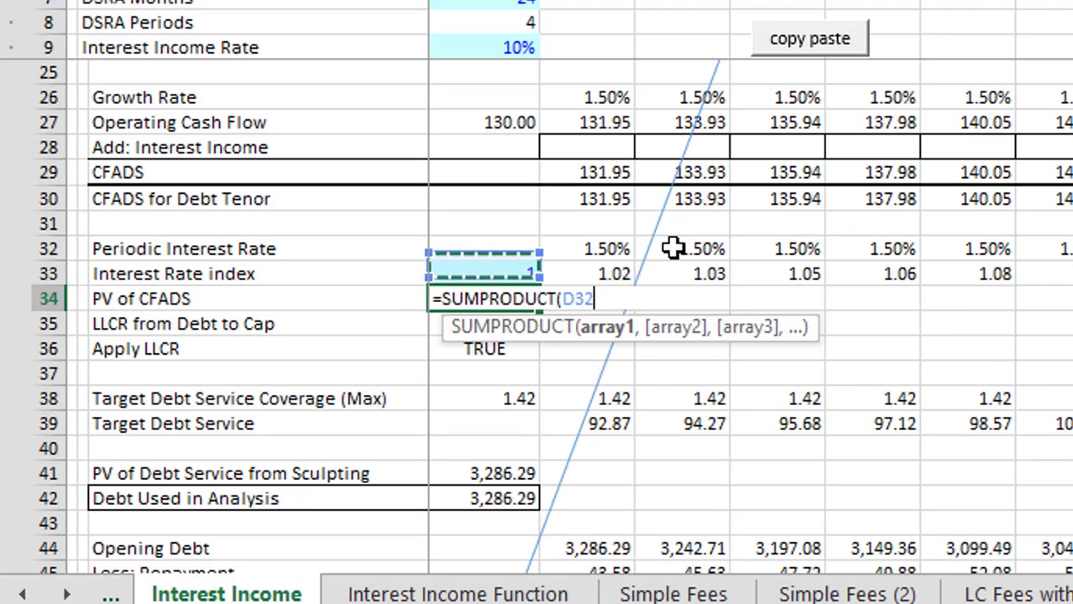
{"action": "key", "text": "Right"}
{"action": "key", "text": "ctrl+shift+Right"}
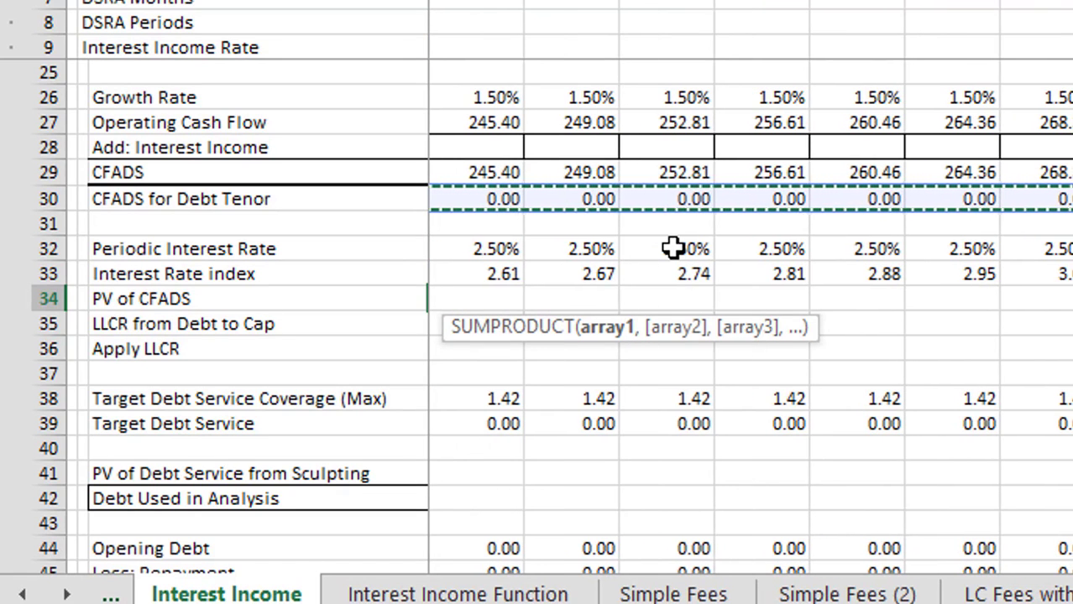
{"action": "type", "text": ","}
{"action": "key", "text": "Left"}
{"action": "key", "text": "Up"}
{"action": "key", "text": "Right"}
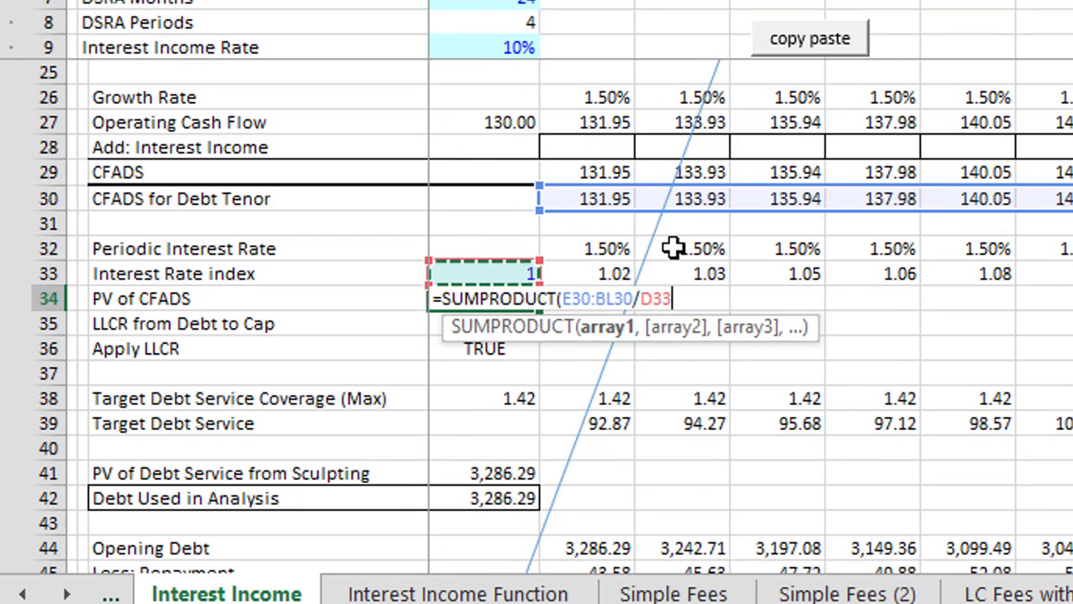
{"action": "key", "text": "Right"}
{"action": "key", "text": "Return"}
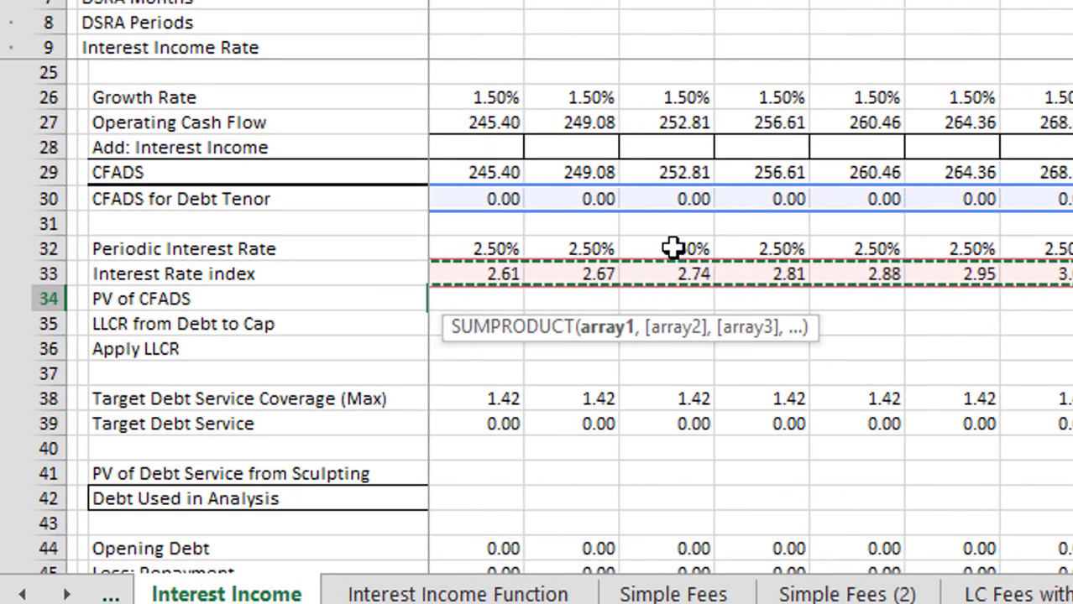
{"action": "key", "text": "Up"}
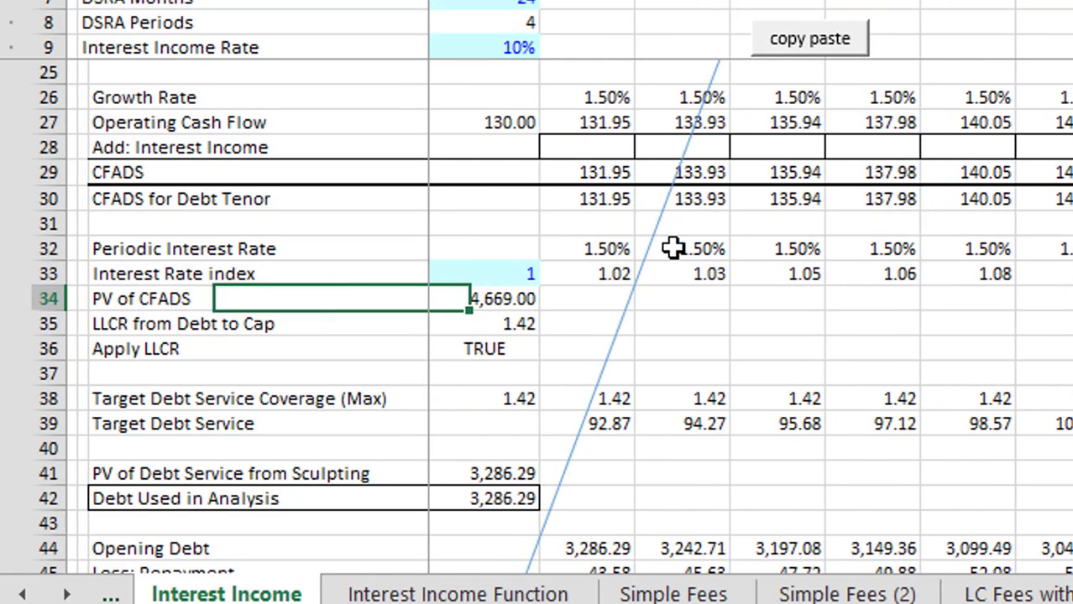
{"action": "key", "text": "F2"}
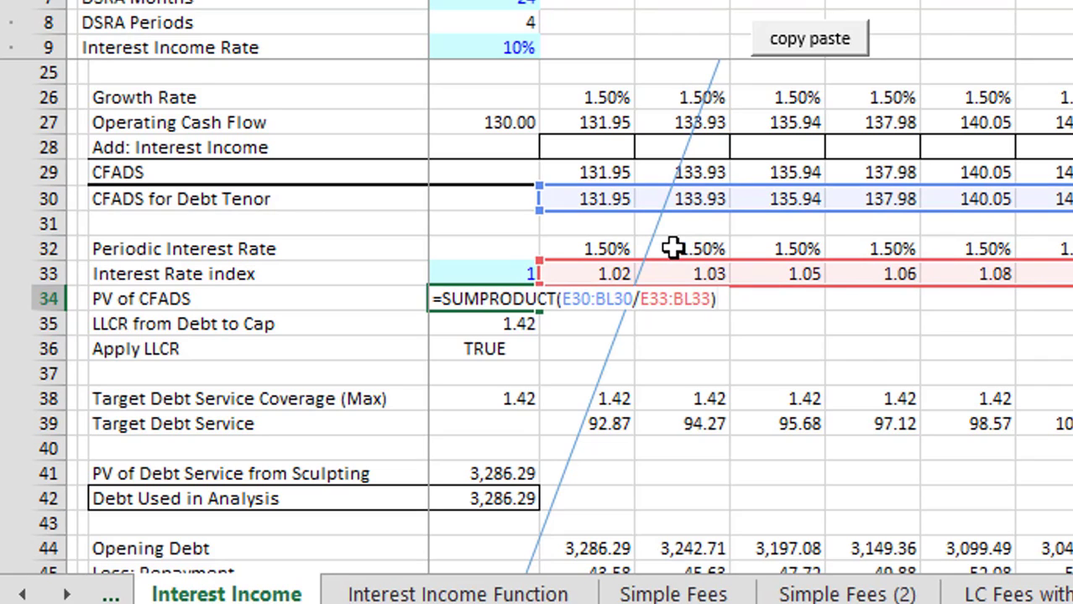
{"action": "key", "text": "Escape"}
Enter a SUMPRODUCT in E34 dividing Target Debt Service E39:BL39 by the Interest Rate index row starting at E33
{"action": "key", "text": "Right"}
{"action": "type", "text": "="}
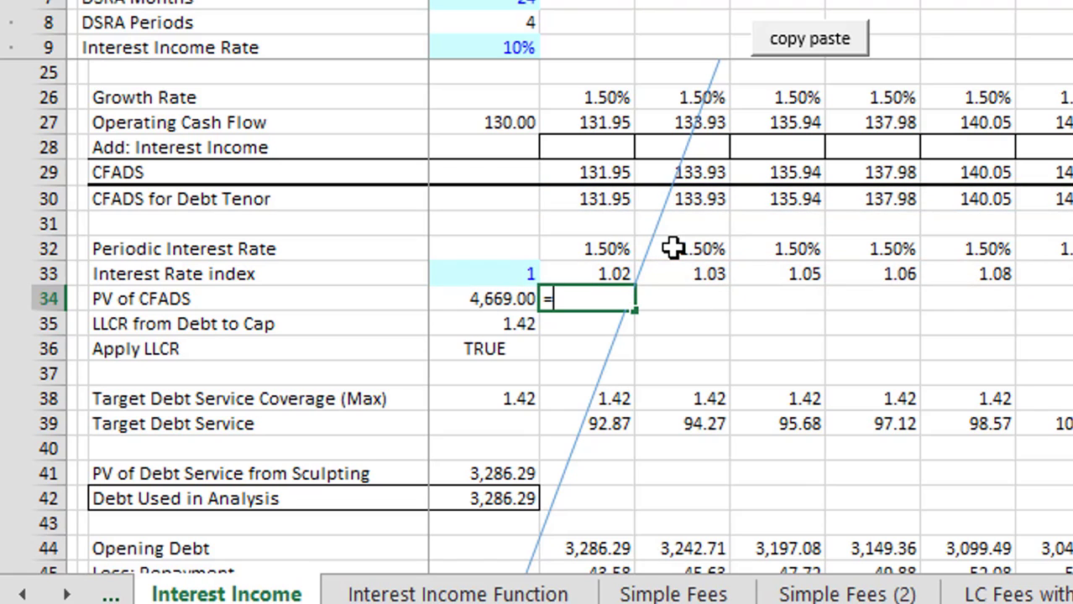
{"action": "type", "text": "sum"}
{"action": "key", "text": "Down"}
{"action": "key", "text": "Down"}
{"action": "key", "text": "Down"}
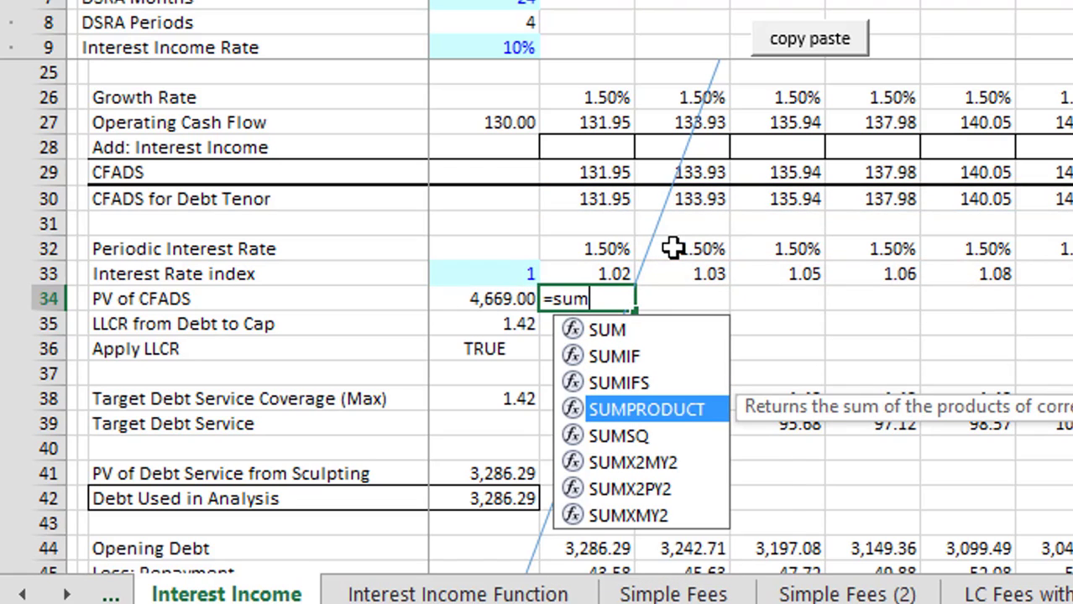
{"action": "key", "text": "Tab"}
{"action": "key", "text": "Up"}
{"action": "key", "text": "Up"}
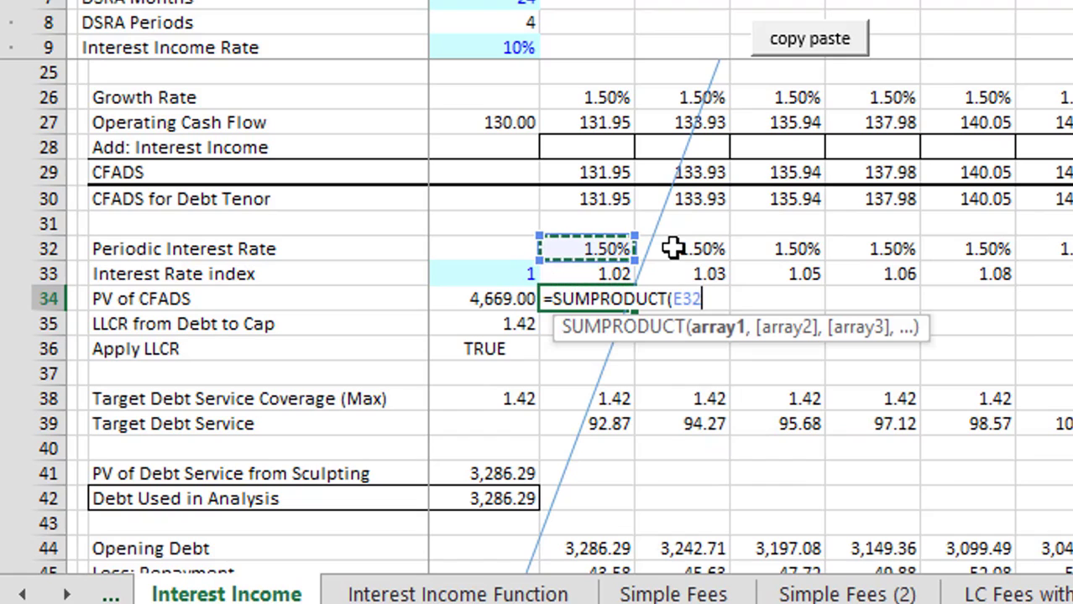
{"action": "key", "text": "Up"}
{"action": "key", "text": "Up"}
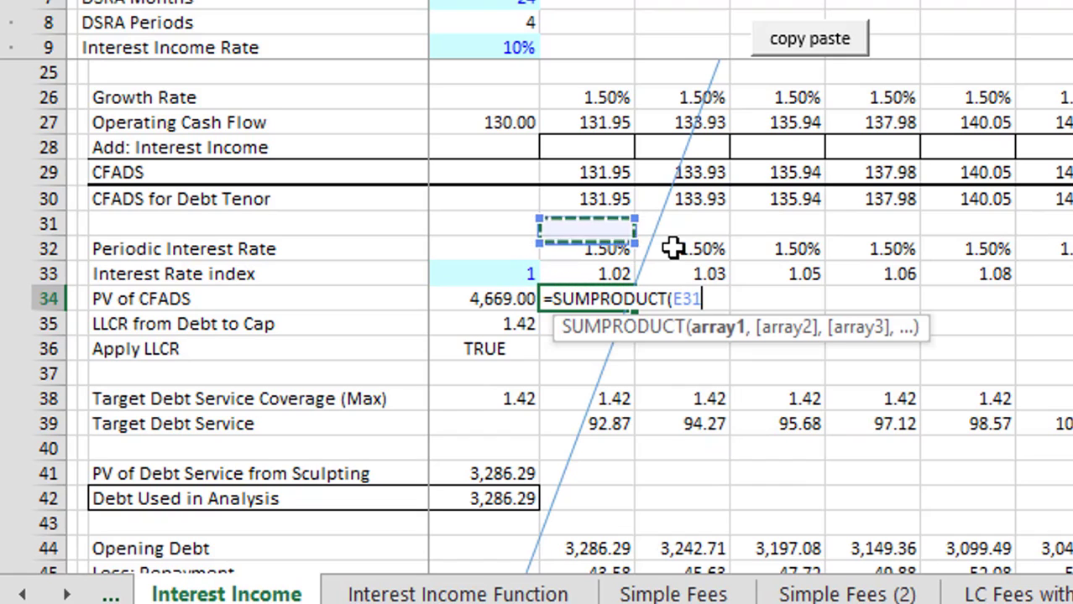
{"action": "key", "text": "Down"}
{"action": "key", "text": "Down"}
{"action": "key", "text": "Down"}
{"action": "key", "text": "Down"}
{"action": "key", "text": "Down"}
{"action": "key", "text": "Down"}
{"action": "key", "text": "Down"}
{"action": "key", "text": "Down"}
{"action": "key", "text": "Down"}
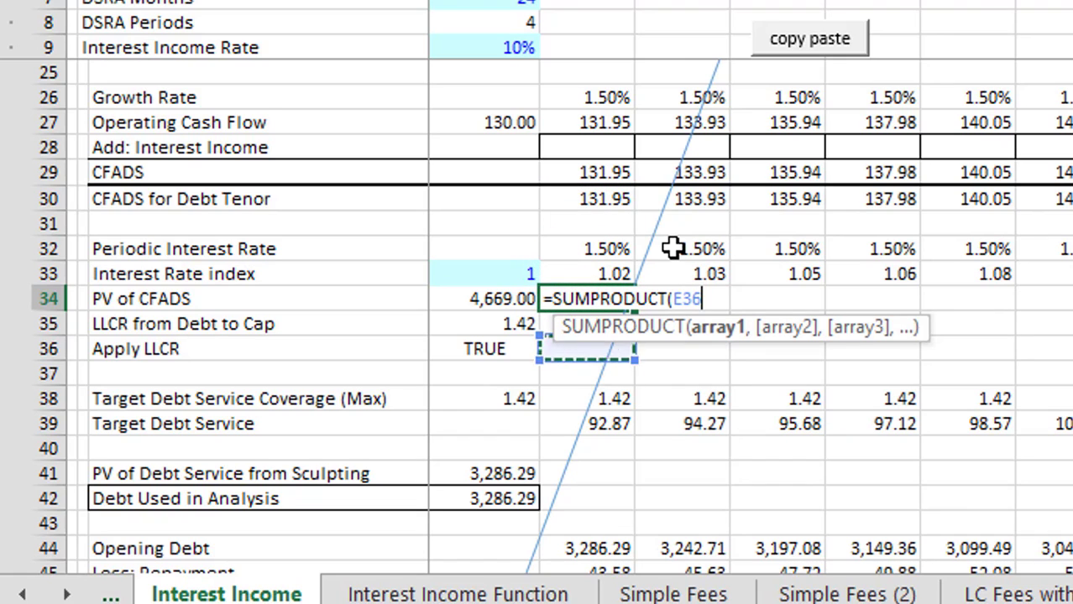
{"action": "key", "text": "ctrl+shift+Right"}
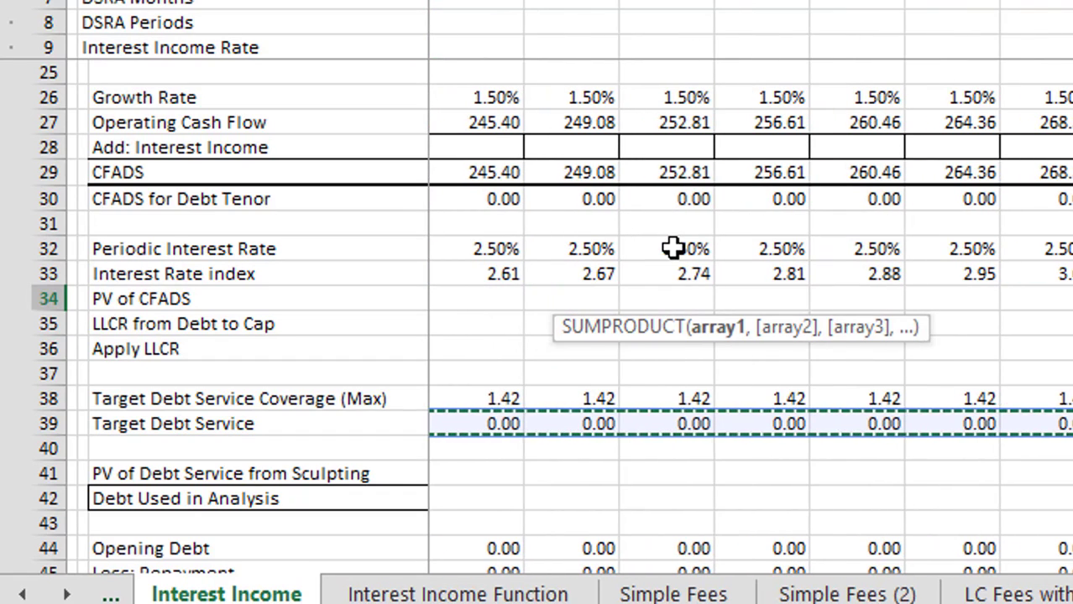
{"action": "type", "text": "/"}
{"action": "key", "text": "Right"}
{"action": "key", "text": "Up"}
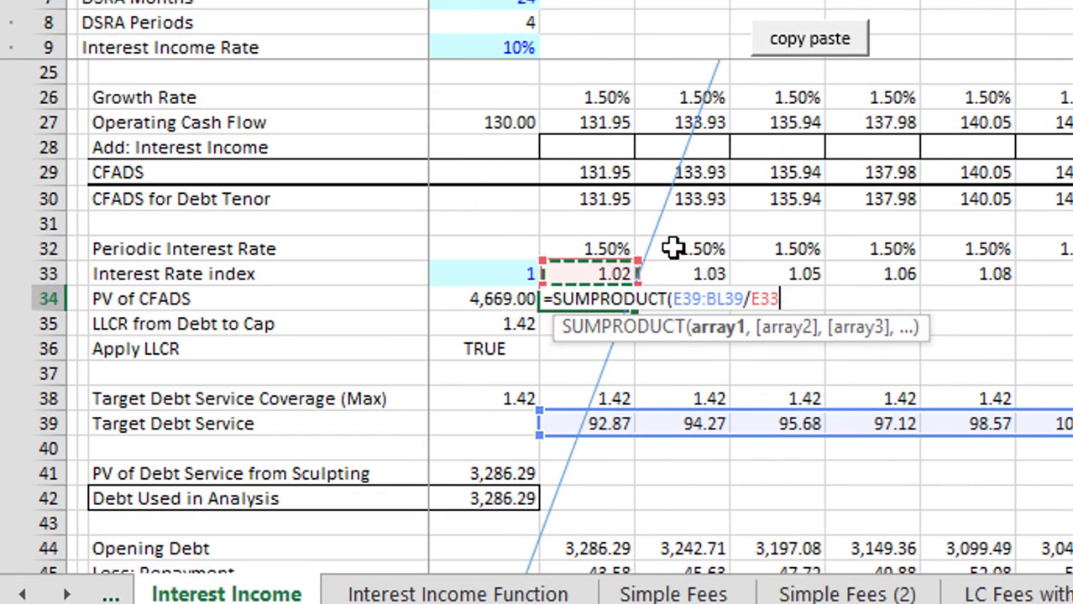
{"action": "key", "text": "Return"}
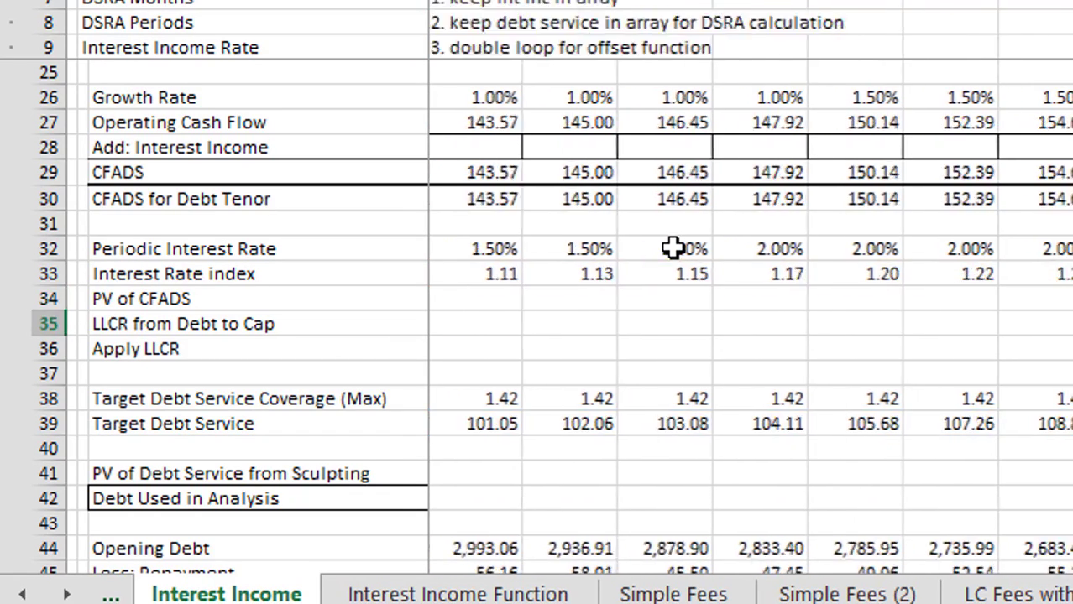
Compare the E34 check value with PV of Debt Service from Sculpting and clear E34
{"action": "key", "text": "Up"}
{"action": "key", "text": "Right"}
{"action": "key", "text": "Down"}
{"action": "key", "text": "Down"}
{"action": "key", "text": "Down"}
{"action": "key", "text": "Down"}
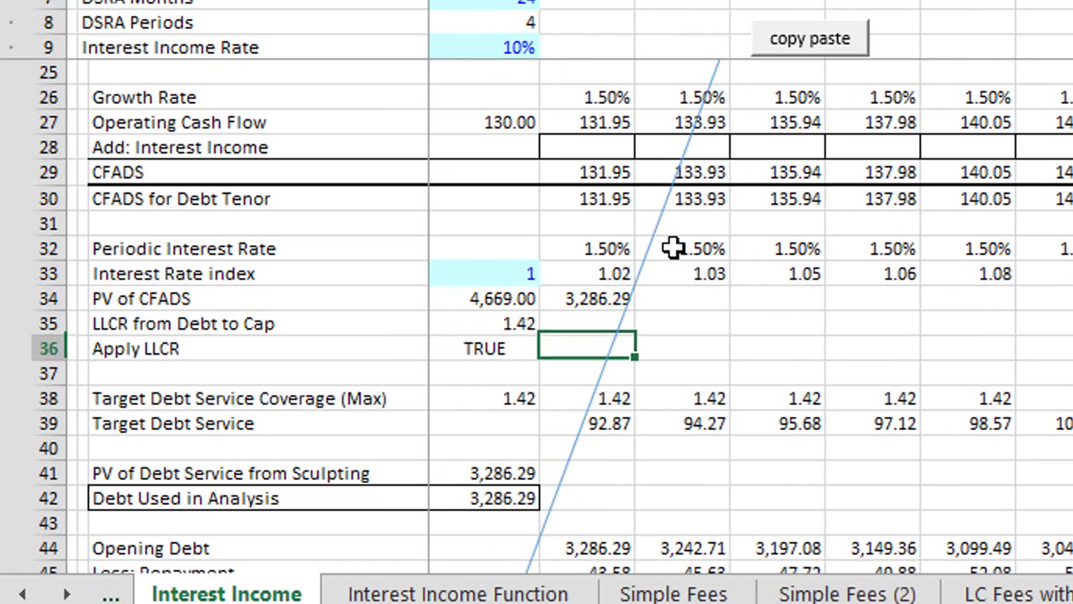
{"action": "key", "text": "Up"}
{"action": "key", "text": "Up"}
{"action": "key", "text": "Up"}
{"action": "key", "text": "Up"}
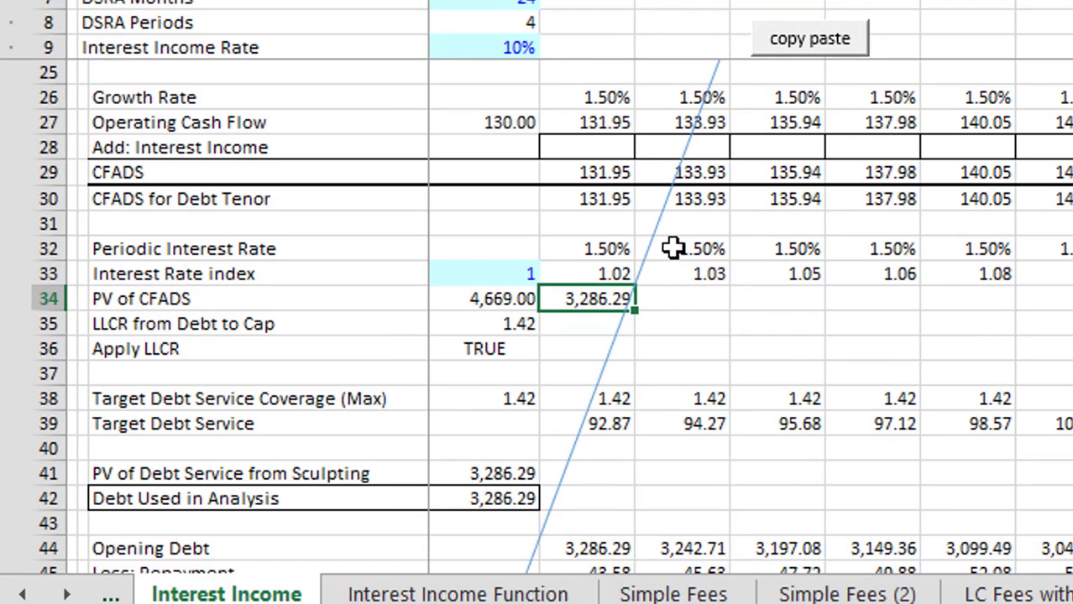
{"action": "key", "text": "Delete"}
Rebuild the LLCR from Debt to Cap formula in D35 as =D34/D18, dividing PV of CFADS by Maximum Debt
{"action": "key", "text": "Left"}
{"action": "key", "text": "Down"}
{"action": "type", "text": "=D34/D18"}
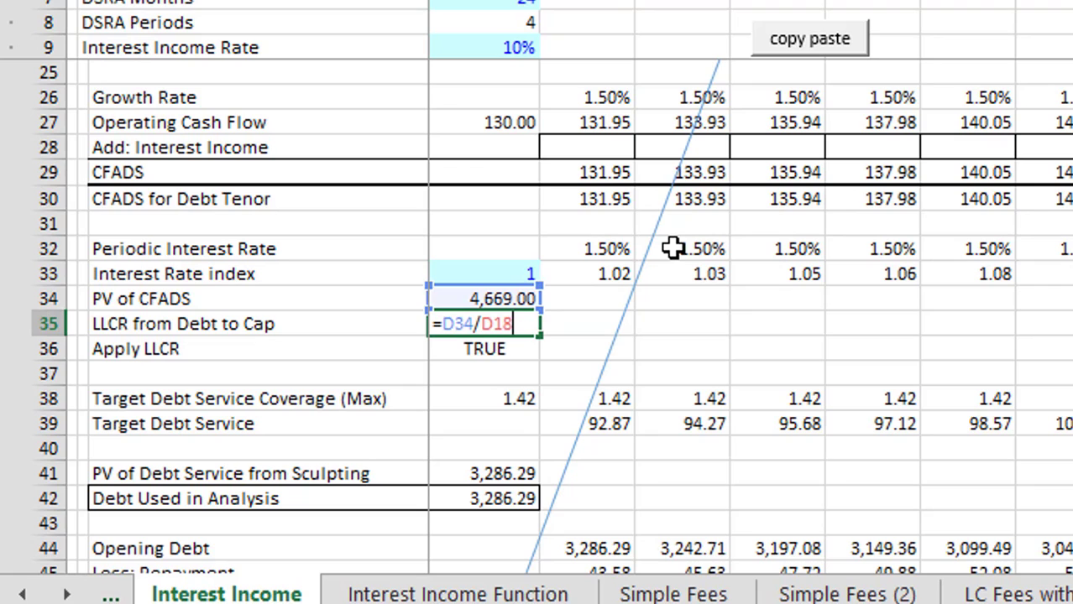
{"action": "key", "text": "ctrl+Return"}
{"action": "key", "text": "F2"}
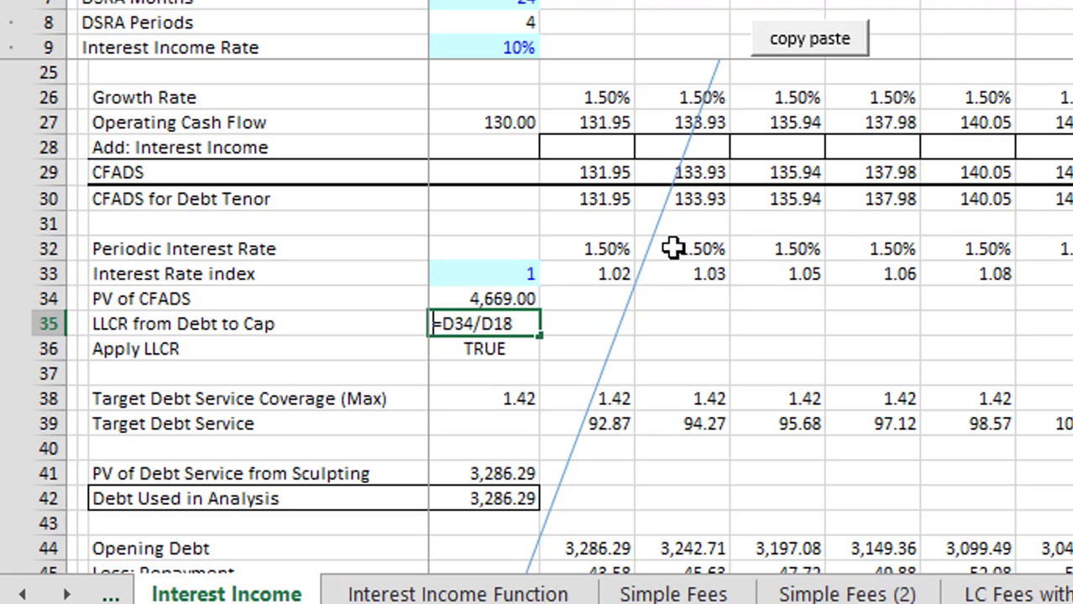
{"action": "key", "text": "BackSpace"}
{"action": "key", "text": "BackSpace"}
{"action": "key", "text": "BackSpace"}
{"action": "key", "text": "BackSpace"}
{"action": "type", "text": "/"}
{"action": "key", "text": "Up"}
{"action": "key", "text": "Up"}
{"action": "key", "text": "Up"}
{"action": "key", "text": "Up"}
{"action": "key", "text": "Up"}
{"action": "key", "text": "Up"}
{"action": "key", "text": "Up"}
{"action": "key", "text": "Up"}
{"action": "key", "text": "Up"}
{"action": "key", "text": "Up"}
{"action": "key", "text": "Up"}
{"action": "key", "text": "Up"}
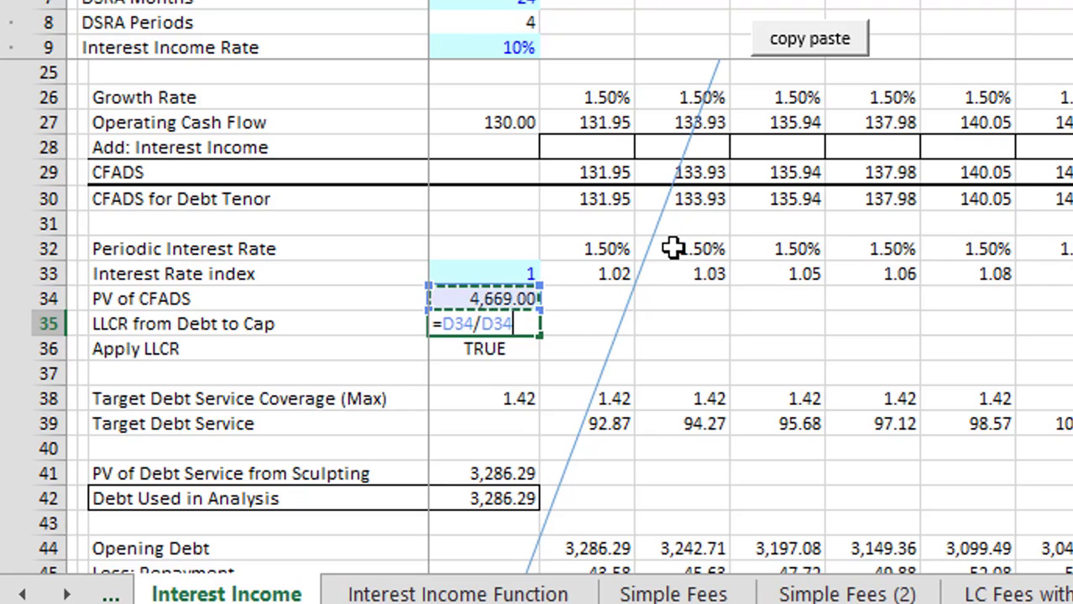
{"action": "key", "text": "Up"}
{"action": "key", "text": "Up"}
{"action": "key", "text": "Up"}
{"action": "key", "text": "Up"}
{"action": "key", "text": "Up"}
{"action": "key", "text": "Up"}
{"action": "key", "text": "Up"}
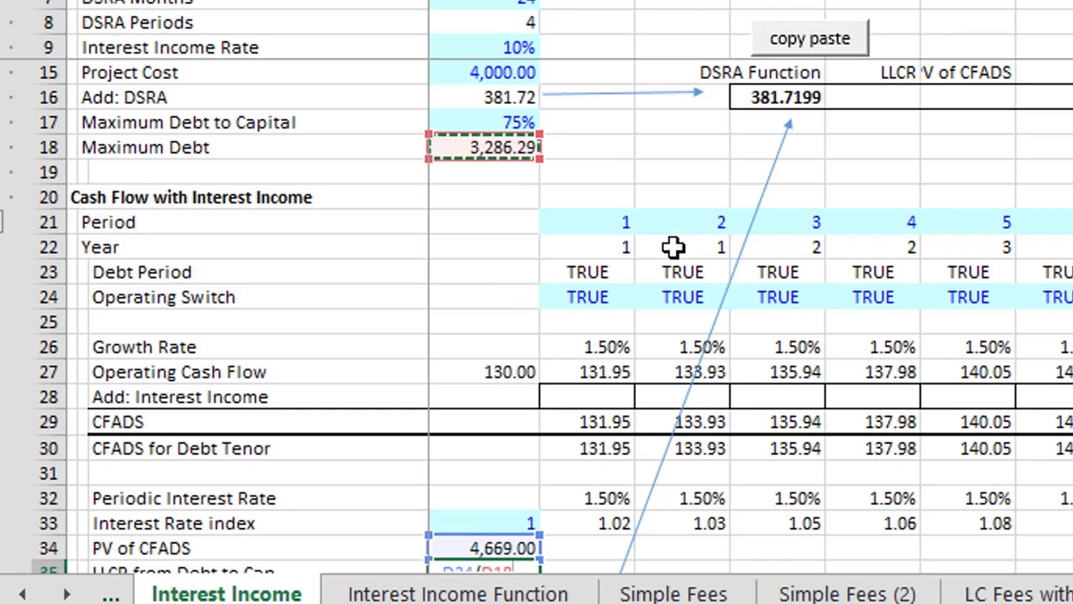
{"action": "key", "text": "Return"}
Examine the LLCR formula in D35 and its cell references alongside the target debt service coverage rows below it
{"action": "key", "text": "Up"}
{"action": "key", "text": "Down"}
{"action": "key", "text": "Down"}
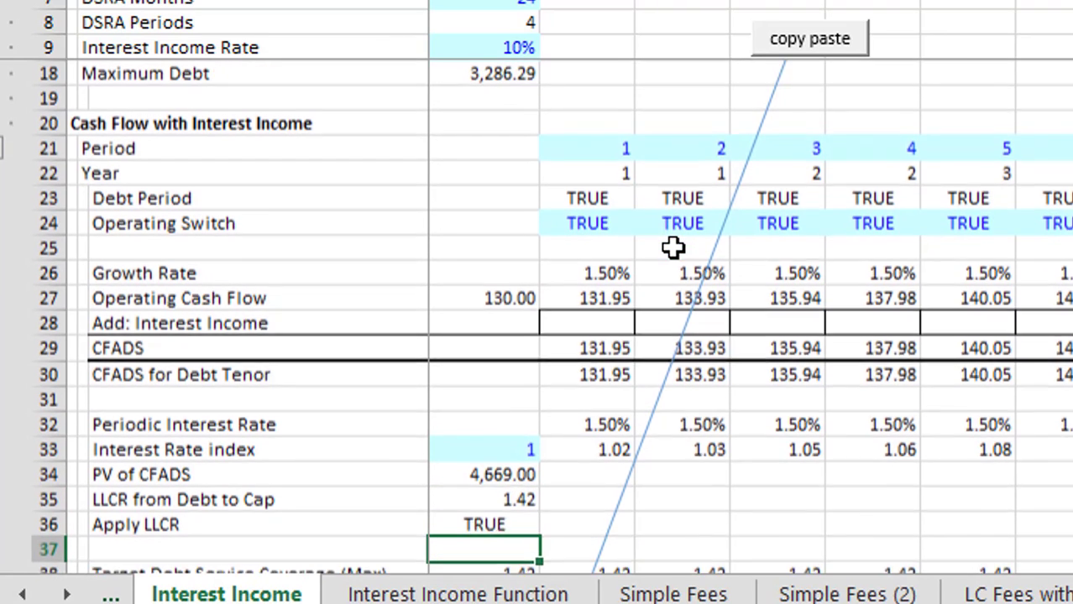
{"action": "key", "text": "Down"}
{"action": "key", "text": "Down"}
{"action": "key", "text": "Down"}
{"action": "key", "text": "Up"}
{"action": "key", "text": "Up"}
{"action": "key", "text": "Up"}
{"action": "key", "text": "Up"}
{"action": "key", "text": "Up"}
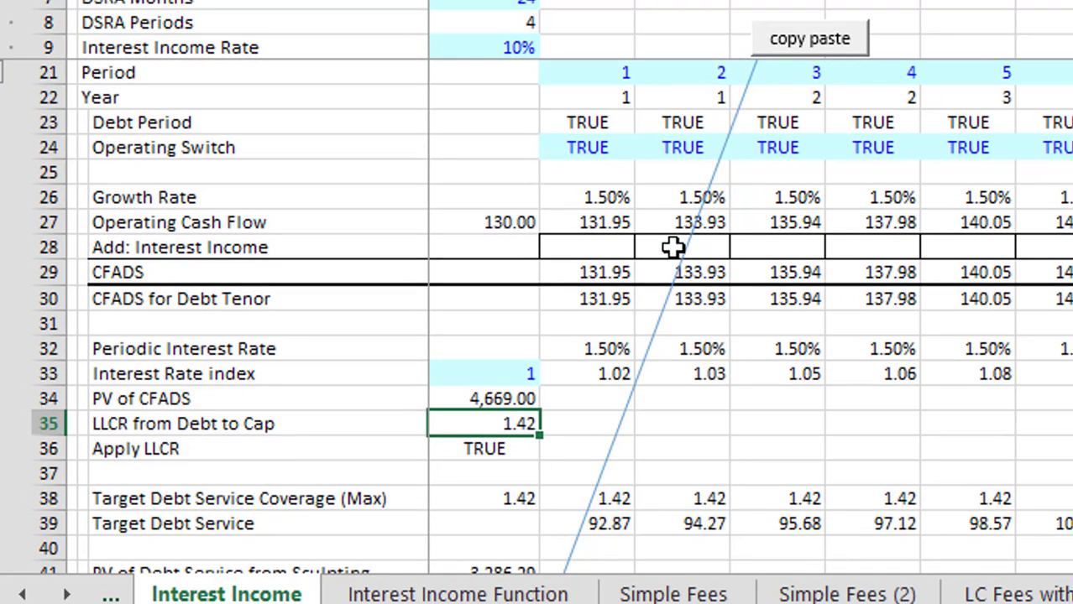
{"action": "key", "text": "F2"}
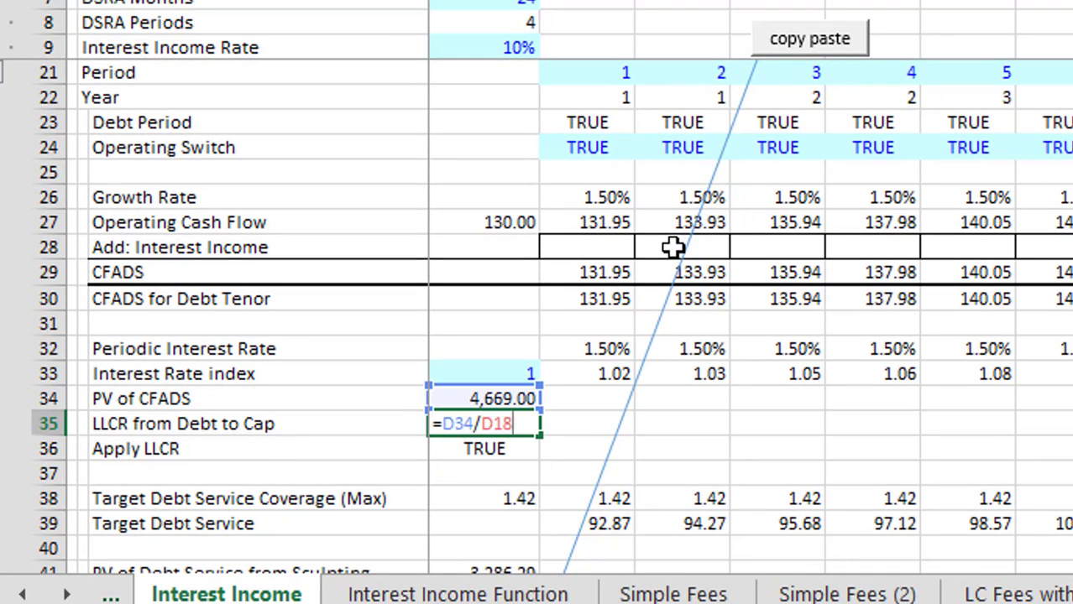
{"action": "key", "text": "Escape"}
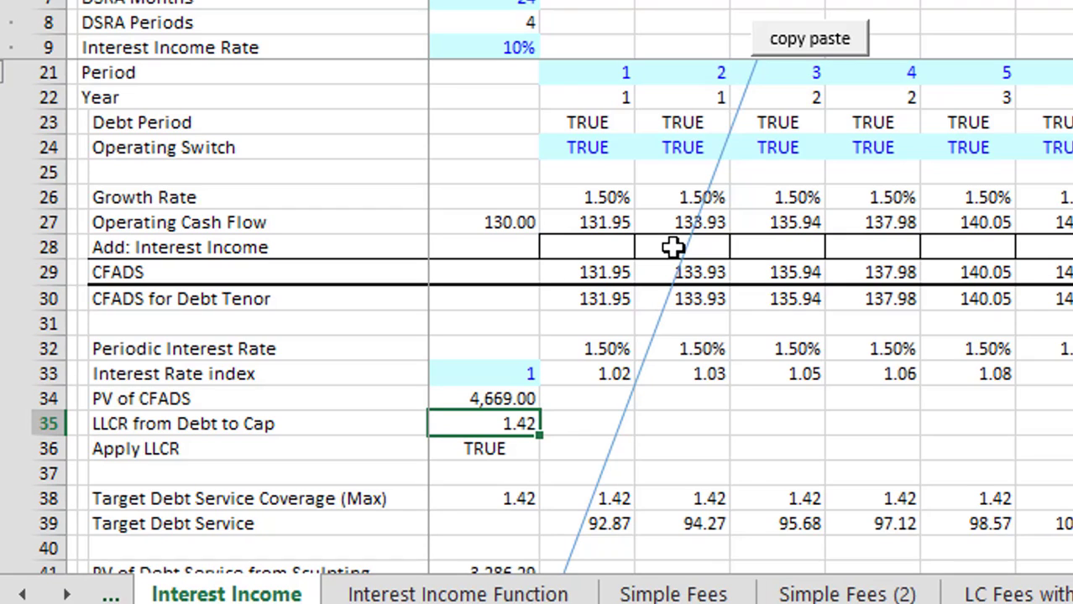
Examine the rows from Apply LLCR down to PV of Debt Service from Sculpting and Debt Used in Analysis
{"action": "key", "text": "Down"}
{"action": "key", "text": "Down"}
{"action": "key", "text": "Down"}
{"action": "key", "text": "Down"}
{"action": "key", "text": "Down"}
{"action": "key", "text": "Down"}
{"action": "key", "text": "Down"}
{"action": "key", "text": "Down"}
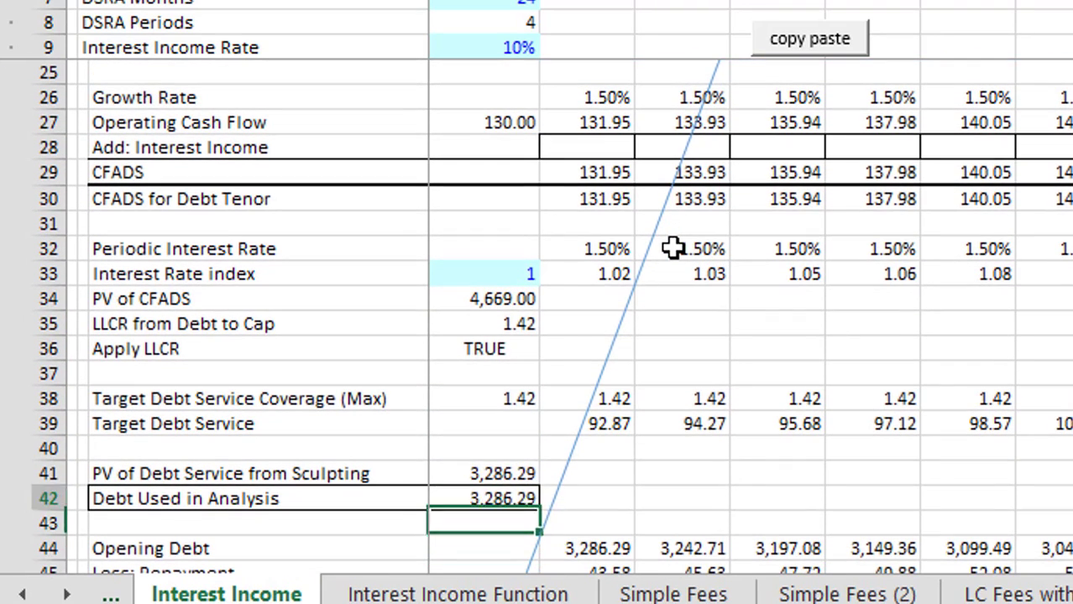
Examine Maximum Debt in the assumptions against the Debt Used in Analysis
{"action": "key", "text": "Up"}
{"action": "key", "text": "Up"}
{"action": "key", "text": "Up"}
{"action": "key", "text": "Up"}
{"action": "key", "text": "Up"}
{"action": "key", "text": "Up"}
{"action": "key", "text": "Up"}
{"action": "key", "text": "Up"}
{"action": "key", "text": "Up"}
{"action": "key", "text": "Up"}
{"action": "key", "text": "Up"}
{"action": "key", "text": "Up"}
{"action": "key", "text": "Up"}
{"action": "key", "text": "Up"}
{"action": "key", "text": "Up"}
{"action": "key", "text": "Up"}
{"action": "key", "text": "Up"}
{"action": "key", "text": "Up"}
{"action": "key", "text": "Up"}
{"action": "key", "text": "Up"}
{"action": "key", "text": "Up"}
{"action": "key", "text": "Up"}
{"action": "key", "text": "Up"}
{"action": "key", "text": "Up"}
{"action": "key", "text": "Up"}
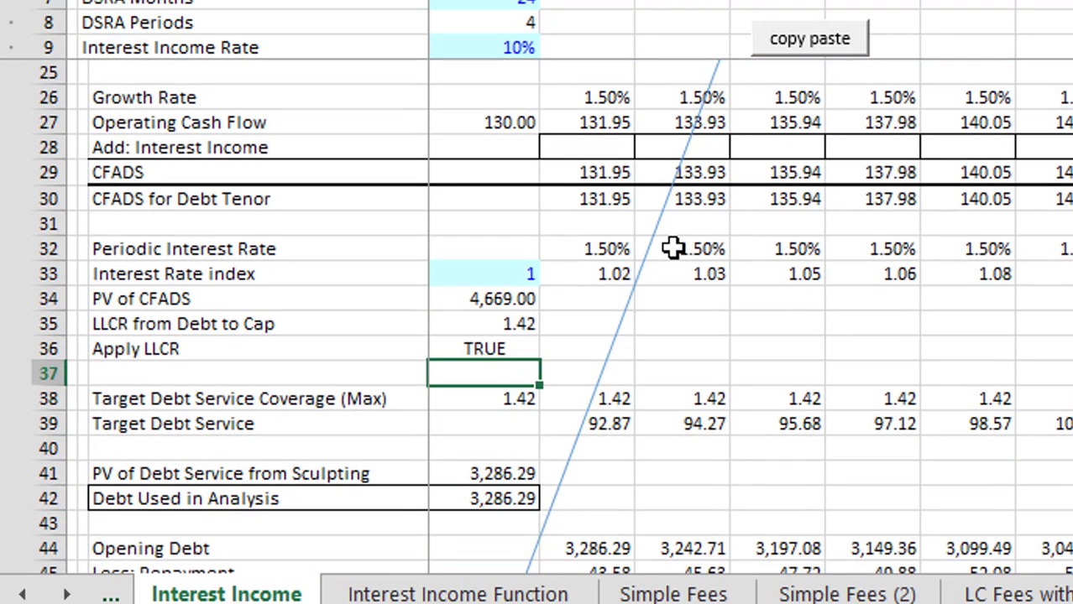
{"action": "key", "text": "Up"}
{"action": "key", "text": "Up"}
{"action": "key", "text": "Up"}
{"action": "key", "text": "Up"}
{"action": "key", "text": "Up"}
{"action": "key", "text": "Up"}
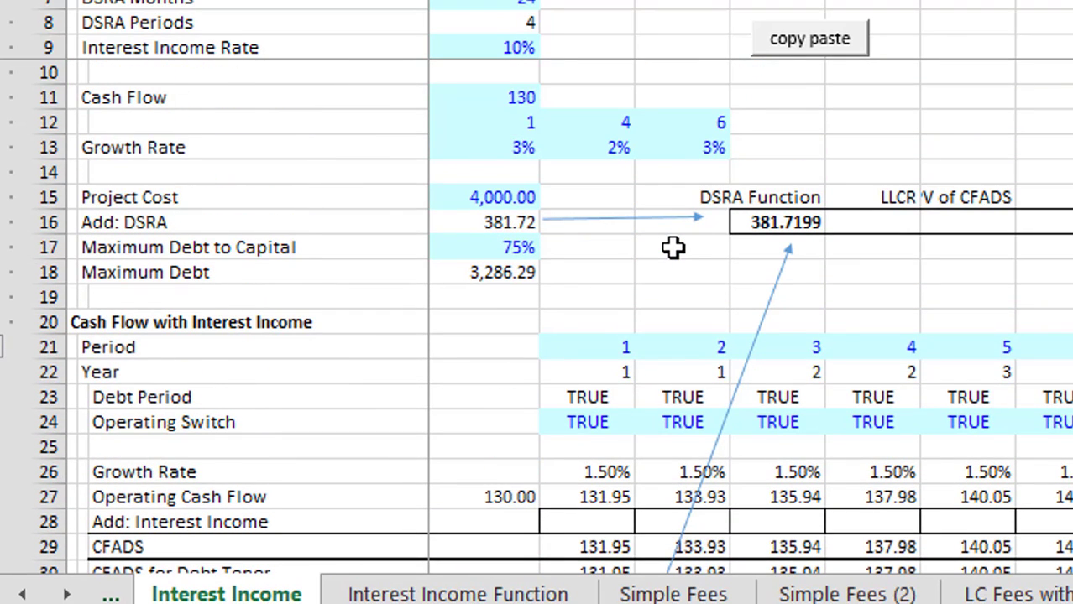
Return from Maximum Debt to PV of Debt Service from Sculpting and compare the two debt amounts
{"action": "key", "text": "Down"}
{"action": "key", "text": "Down"}
{"action": "key", "text": "Down"}
{"action": "key", "text": "Down"}
{"action": "key", "text": "Down"}
{"action": "key", "text": "Down"}
{"action": "key", "text": "Down"}
{"action": "key", "text": "Down"}
{"action": "key", "text": "Down"}
{"action": "key", "text": "Down"}
{"action": "key", "text": "Down"}
{"action": "key", "text": "Down"}
{"action": "key", "text": "Down"}
{"action": "key", "text": "Down"}
{"action": "key", "text": "Down"}
{"action": "key", "text": "Down"}
{"action": "key", "text": "Down"}
{"action": "key", "text": "Down"}
{"action": "key", "text": "Down"}
{"action": "key", "text": "Down"}
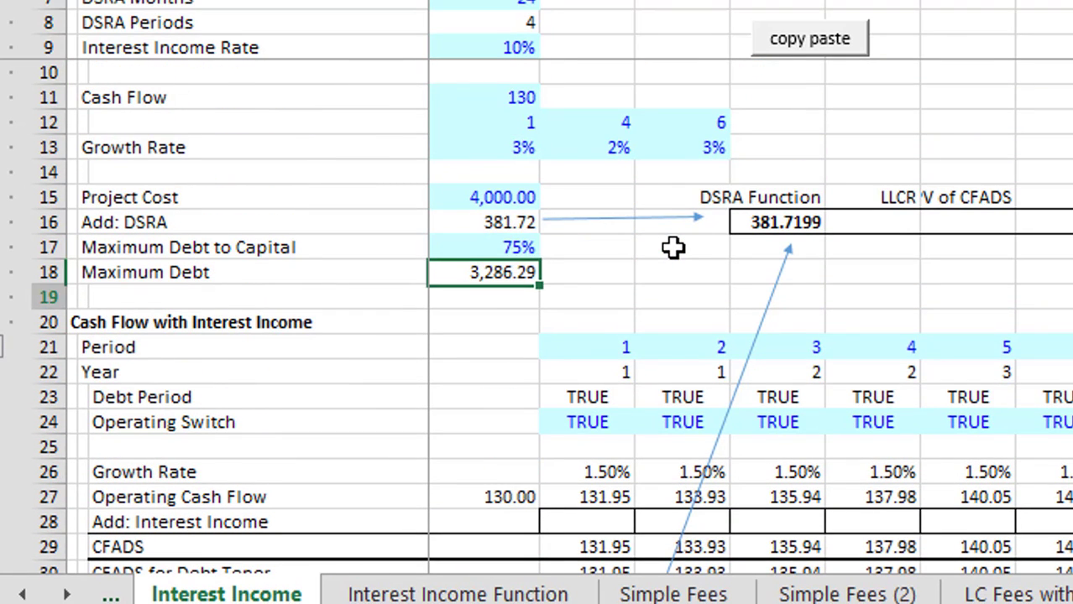
{"action": "key", "text": "Down"}
{"action": "key", "text": "Down"}
{"action": "key", "text": "Down"}
{"action": "key", "text": "Down"}
{"action": "key", "text": "Down"}
{"action": "key", "text": "Down"}
{"action": "key", "text": "Down"}
{"action": "key", "text": "Down"}
{"action": "key", "text": "Down"}
{"action": "key", "text": "Down"}
{"action": "key", "text": "Down"}
{"action": "key", "text": "Down"}
{"action": "key", "text": "Down"}
{"action": "key", "text": "Down"}
{"action": "key", "text": "Down"}
{"action": "key", "text": "Up"}
{"action": "key", "text": "Up"}
{"action": "key", "text": "Up"}
{"action": "key", "text": "Up"}
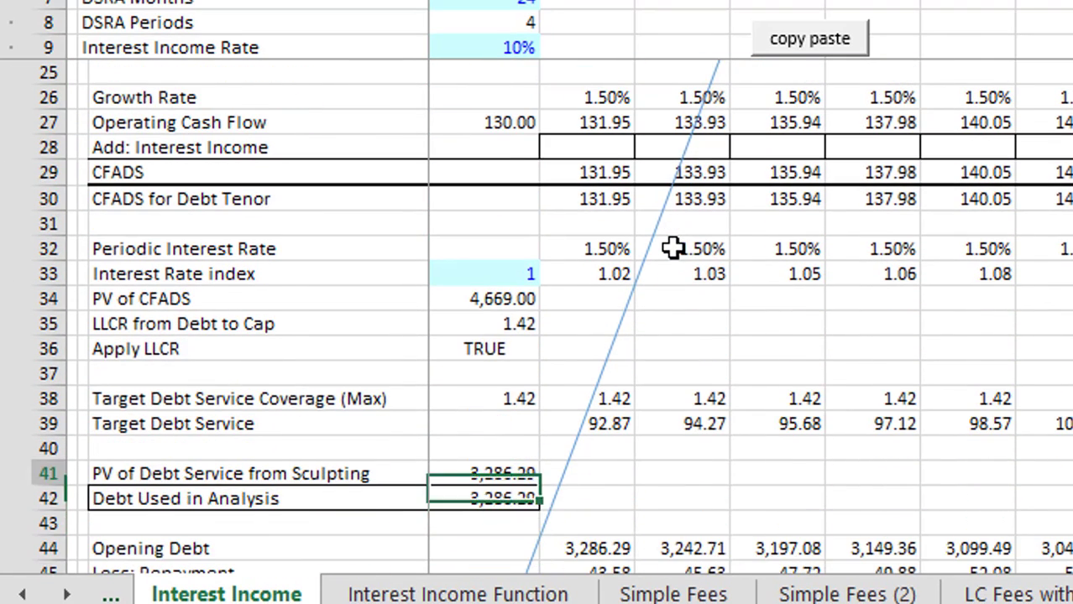
Examine the Target Debt Service Coverage and Target Debt Service rows for the first periods
{"action": "key", "text": "Up"}
{"action": "key", "text": "Right"}
{"action": "key", "text": "Right"}
{"action": "key", "text": "Left"}
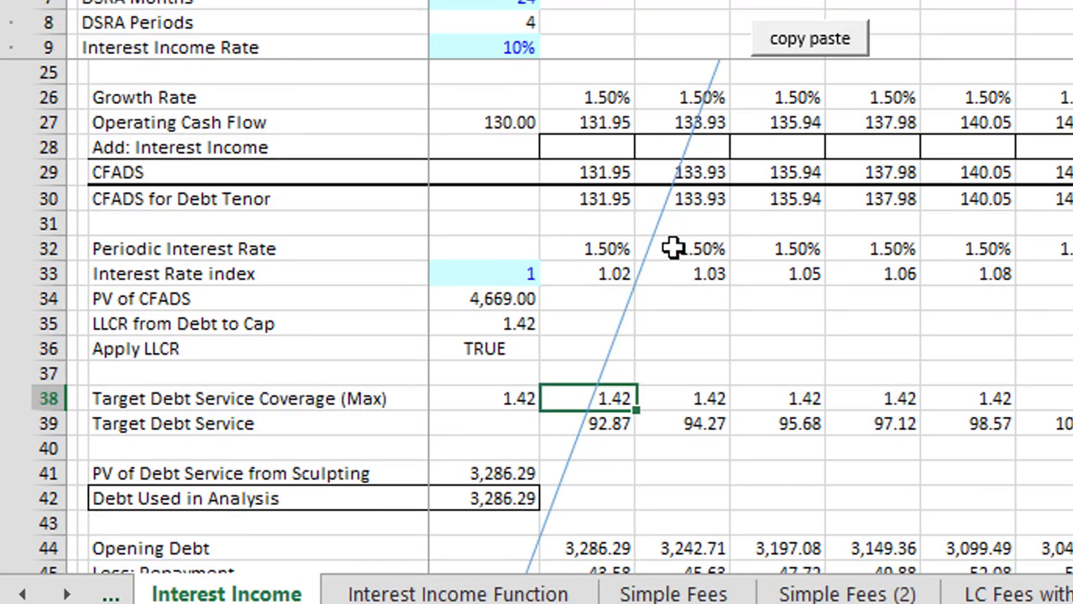
{"action": "key", "text": "Left"}
{"action": "key", "text": "Right"}
{"action": "key", "text": "Down"}
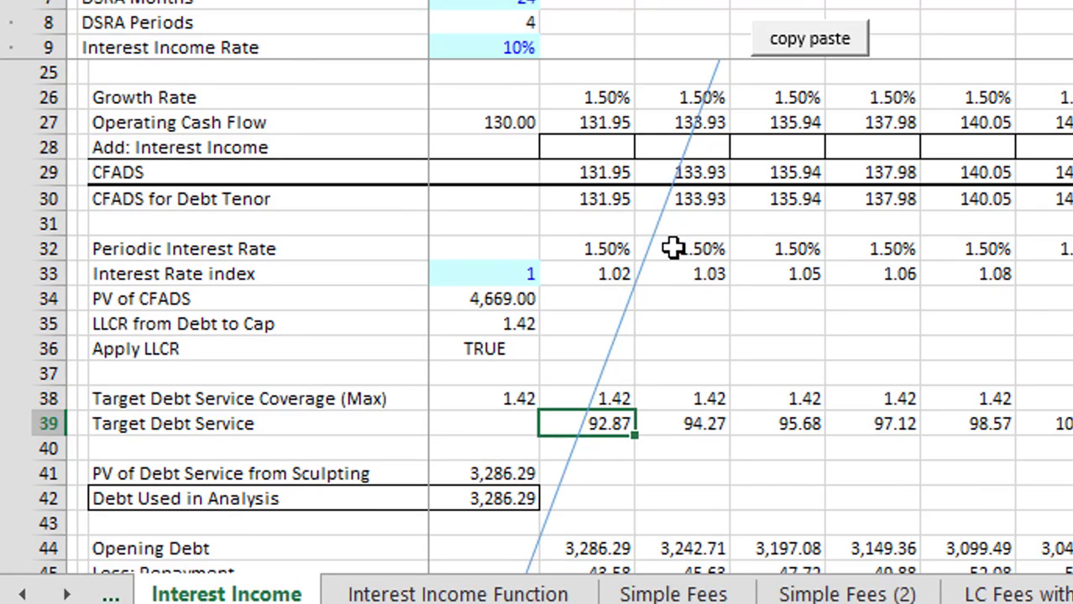
Set Target Debt Service Coverage (Max) in D38 to reference the DSCR Target in D4
{"action": "key", "text": "Up"}
{"action": "key", "text": "Left"}
{"action": "type", "text": "="}
{"action": "key", "text": "Up"}
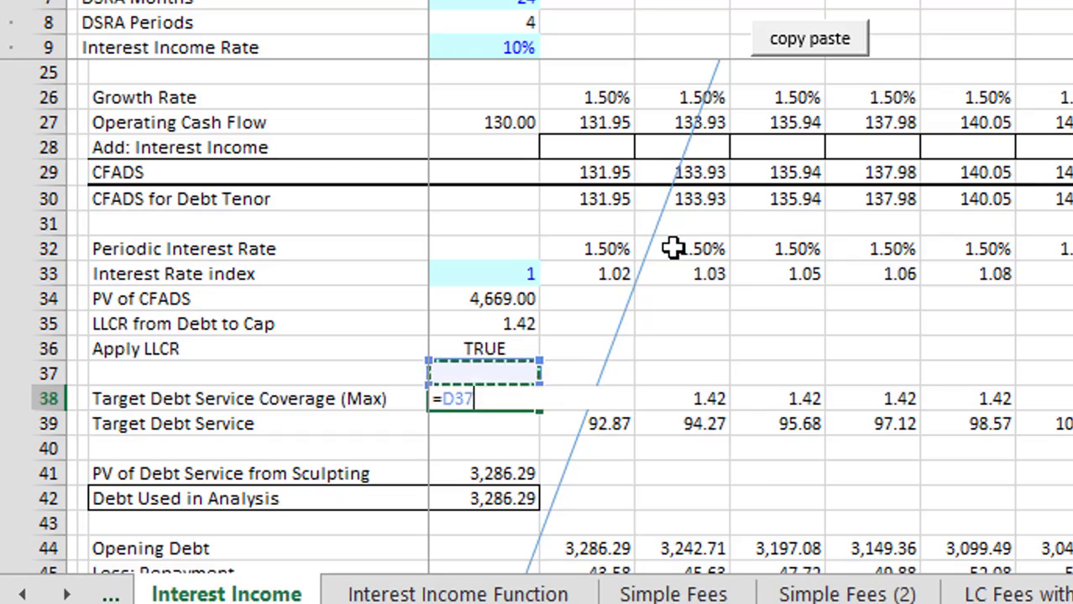
{"action": "key", "text": "Up"}
{"action": "key", "text": "Up"}
{"action": "key", "text": "Up"}
{"action": "key", "text": "Up"}
{"action": "key", "text": "Up"}
{"action": "key", "text": "Up"}
{"action": "key", "text": "Up"}
{"action": "key", "text": "Up"}
{"action": "key", "text": "Up"}
{"action": "key", "text": "Up"}
{"action": "key", "text": "Up"}
{"action": "key", "text": "Up"}
{"action": "key", "text": "Up"}
{"action": "key", "text": "Up"}
{"action": "key", "text": "Up"}
{"action": "key", "text": "Up"}
{"action": "key", "text": "Up"}
{"action": "key", "text": "Up"}
{"action": "key", "text": "Up"}
{"action": "key", "text": "Up"}
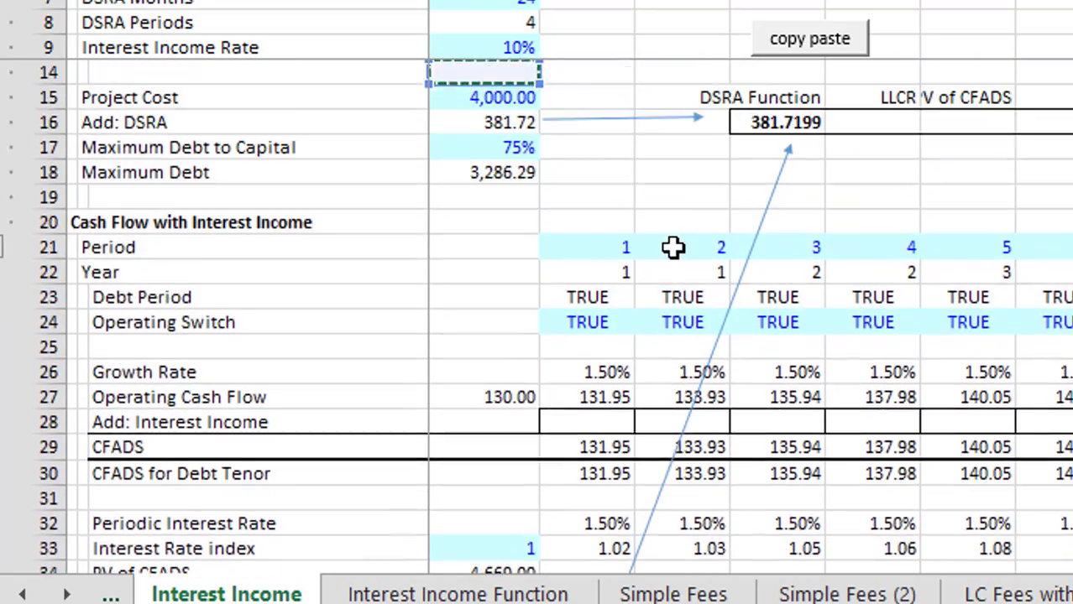
{"action": "key", "text": "Up"}
{"action": "key", "text": "Up"}
{"action": "key", "text": "Up"}
{"action": "key", "text": "Up"}
{"action": "key", "text": "Up"}
{"action": "key", "text": "Up"}
{"action": "key", "text": "Up"}
{"action": "key", "text": "Up"}
{"action": "key", "text": "Return"}
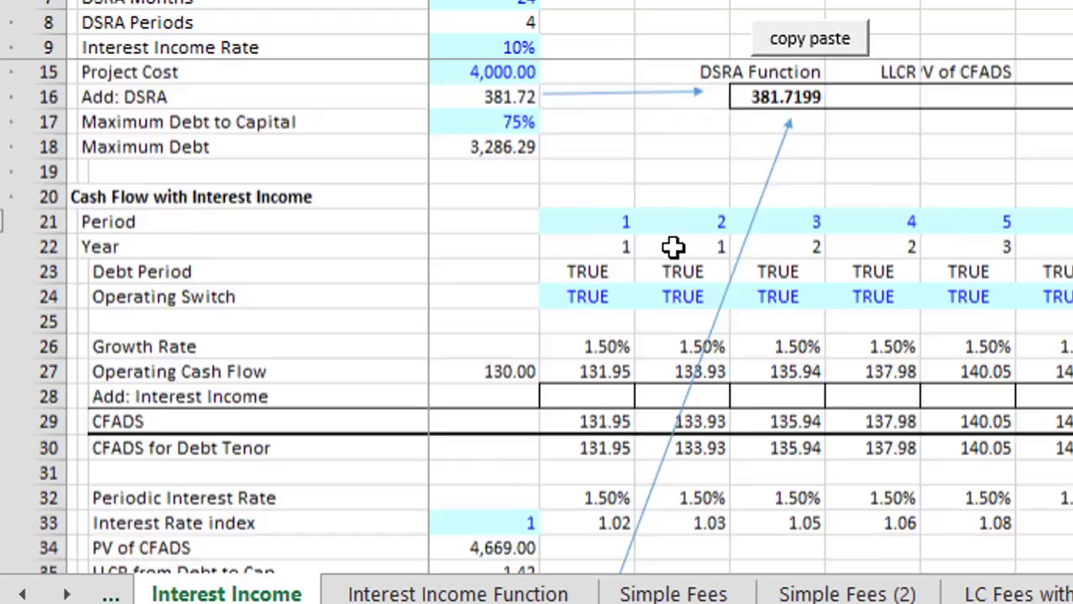
Re-enter Target Debt Service in E39 as =E30/E38, CFADS for Debt Tenor over target coverage, and select across the row's periods
{"action": "key", "text": "Down"}
{"action": "key", "text": "Up"}
{"action": "key", "text": "Right"}
{"action": "type", "text": "="}
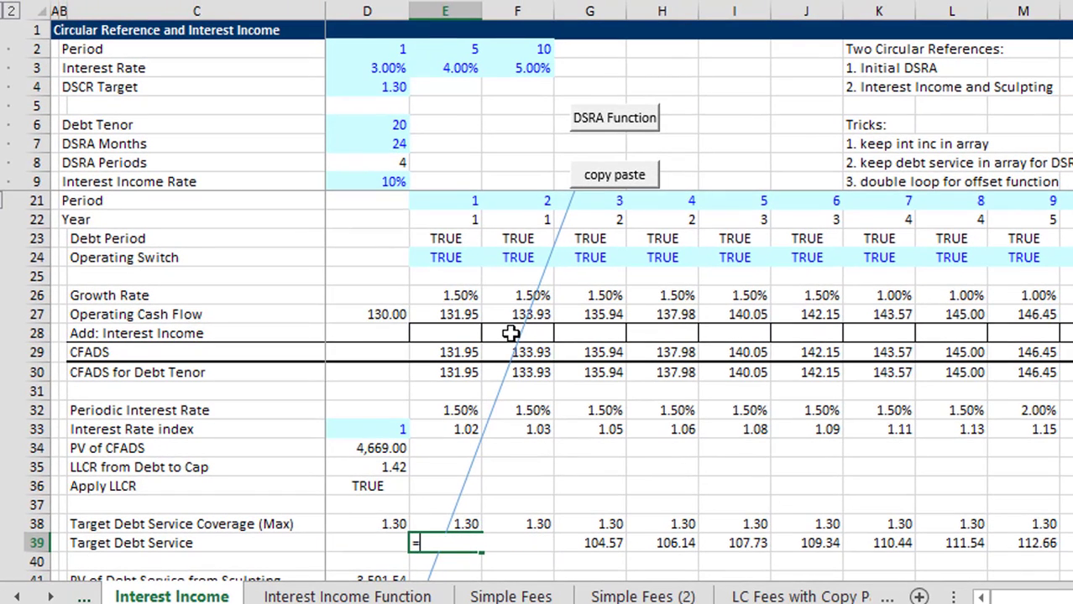
{"action": "key", "text": "Up"}
{"action": "key", "text": "Up"}
{"action": "key", "text": "Up"}
{"action": "key", "text": "Up"}
{"action": "key", "text": "Up"}
{"action": "key", "text": "Up"}
{"action": "key", "text": "Up"}
{"action": "key", "text": "Up"}
{"action": "key", "text": "Up"}
{"action": "key", "text": "Up"}
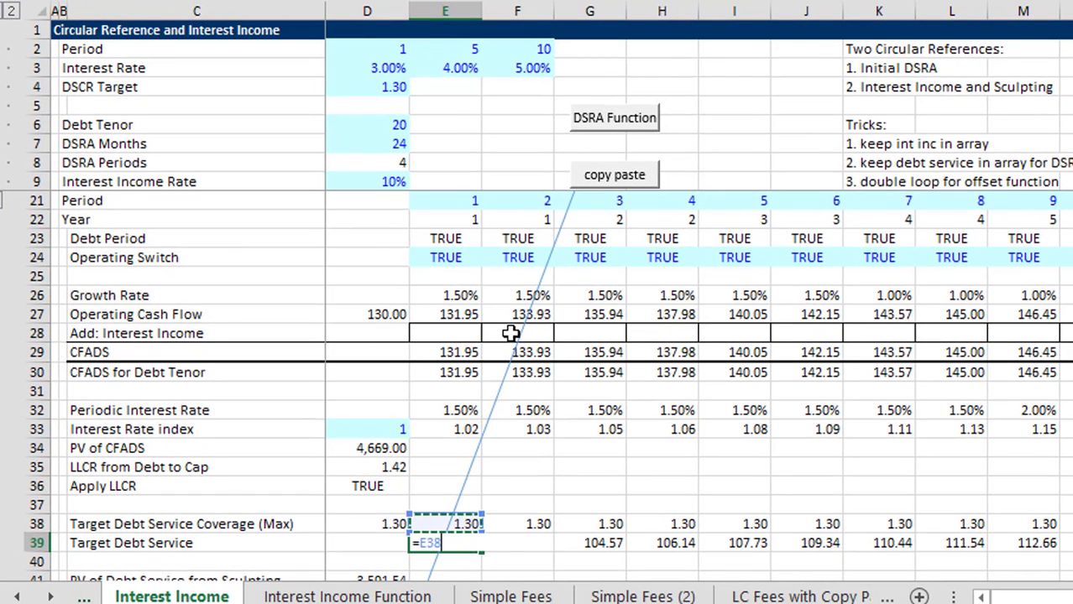
{"action": "key", "text": "Down"}
{"action": "type", "text": "/"}
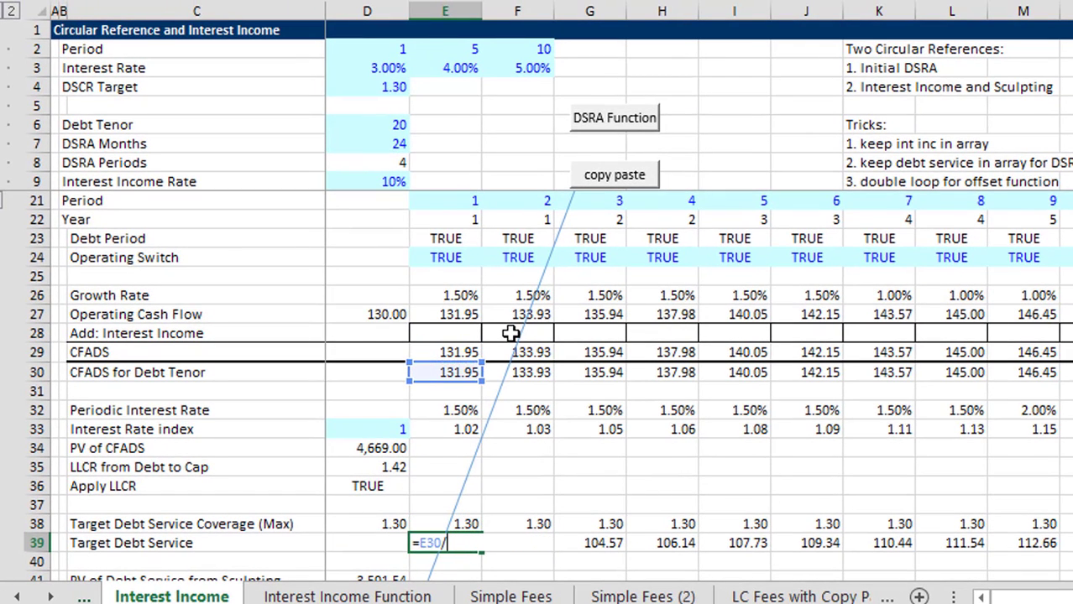
{"action": "key", "text": "Up"}
{"action": "key", "text": "Return"}
{"action": "key", "text": "Up"}
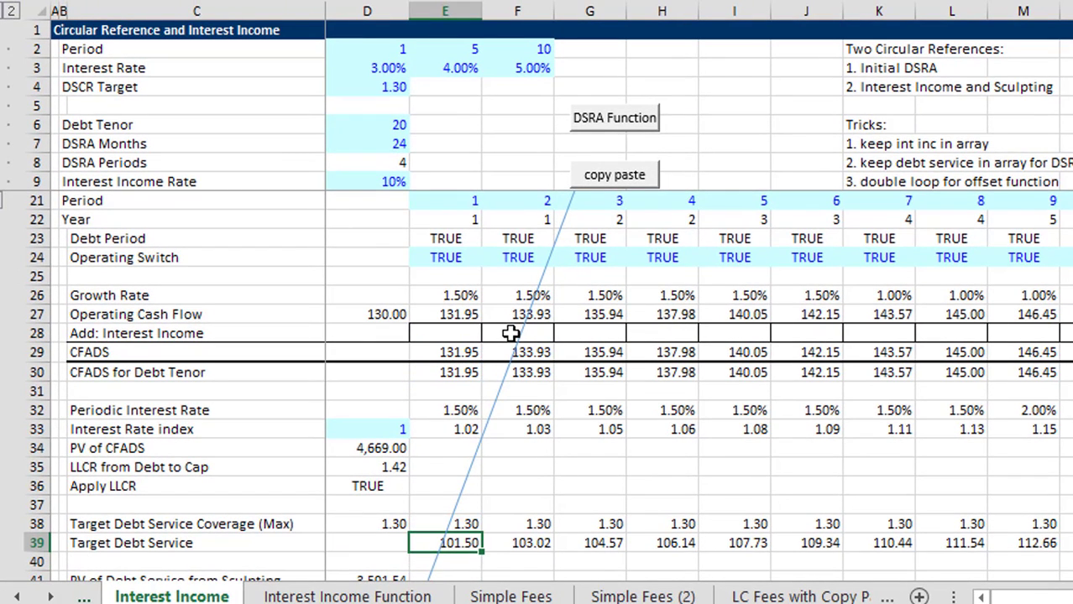
{"action": "key", "text": "ctrl+shift+Right"}
{"action": "key", "text": "Left"}
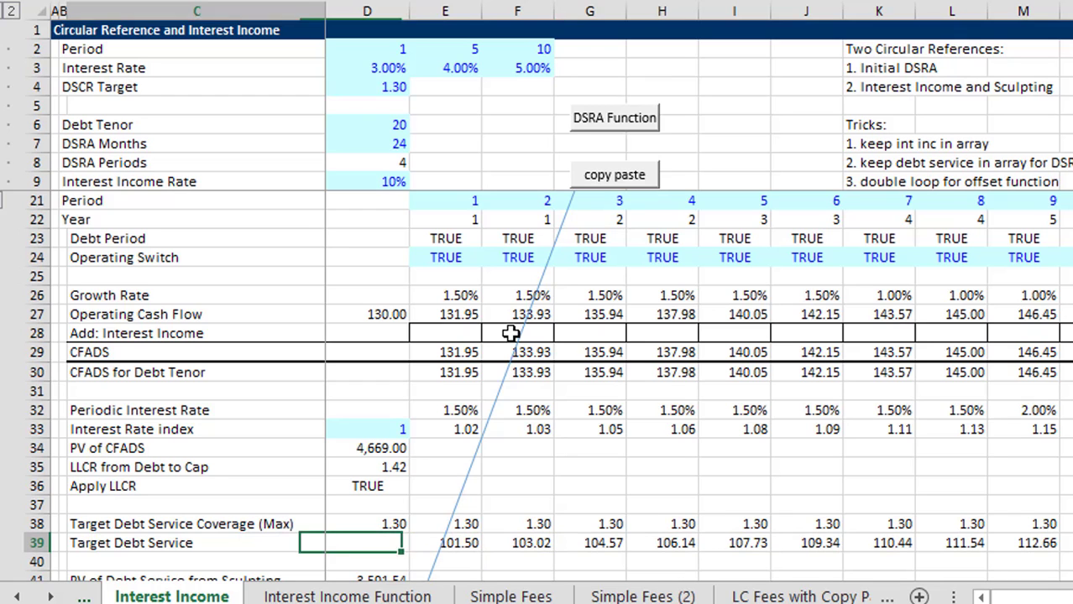
Examine the SUMPRODUCT formula for PV of Debt Service from Sculpting in D41 and its referenced rows
{"action": "key", "text": "Left"}
{"action": "key", "text": "Right"}
{"action": "key", "text": "Right"}
{"action": "key", "text": "Left"}
{"action": "key", "text": "Left"}
{"action": "key", "text": "Down"}
{"action": "key", "text": "Down"}
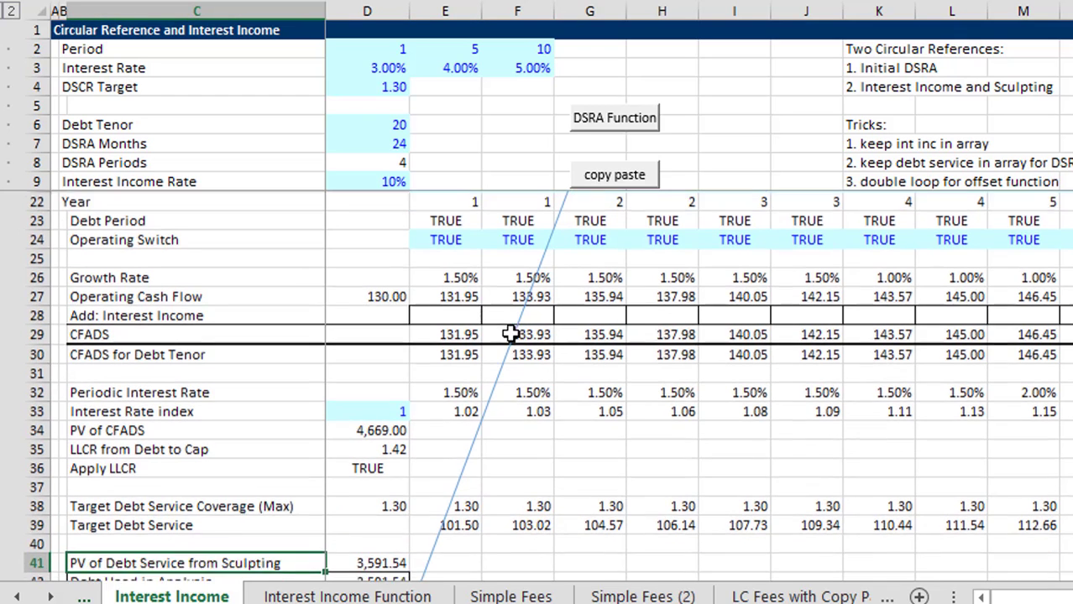
{"action": "key", "text": "Right"}
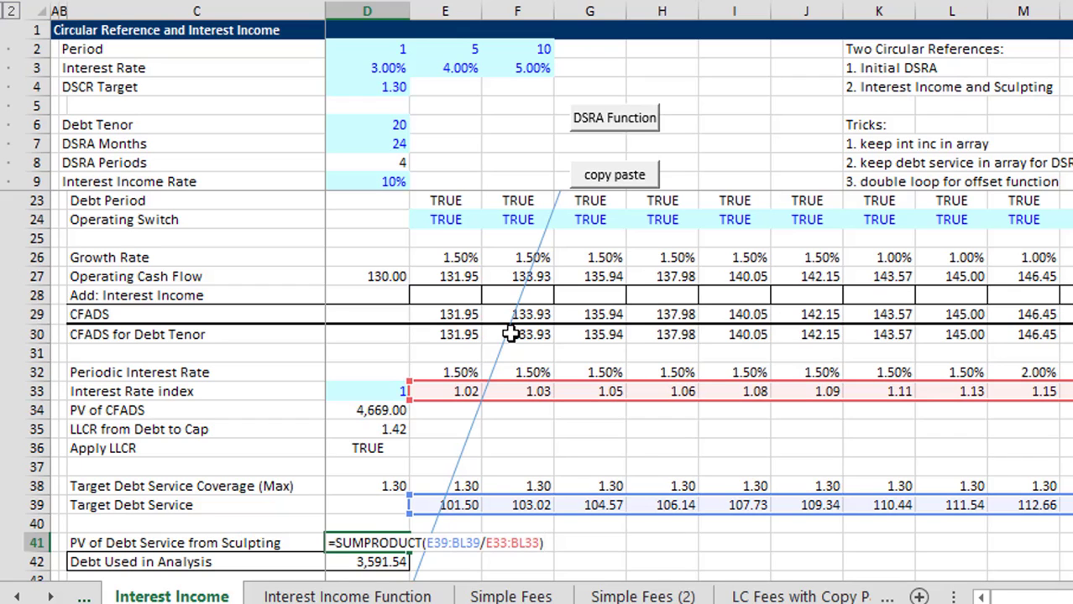
{"action": "key", "text": "Return"}
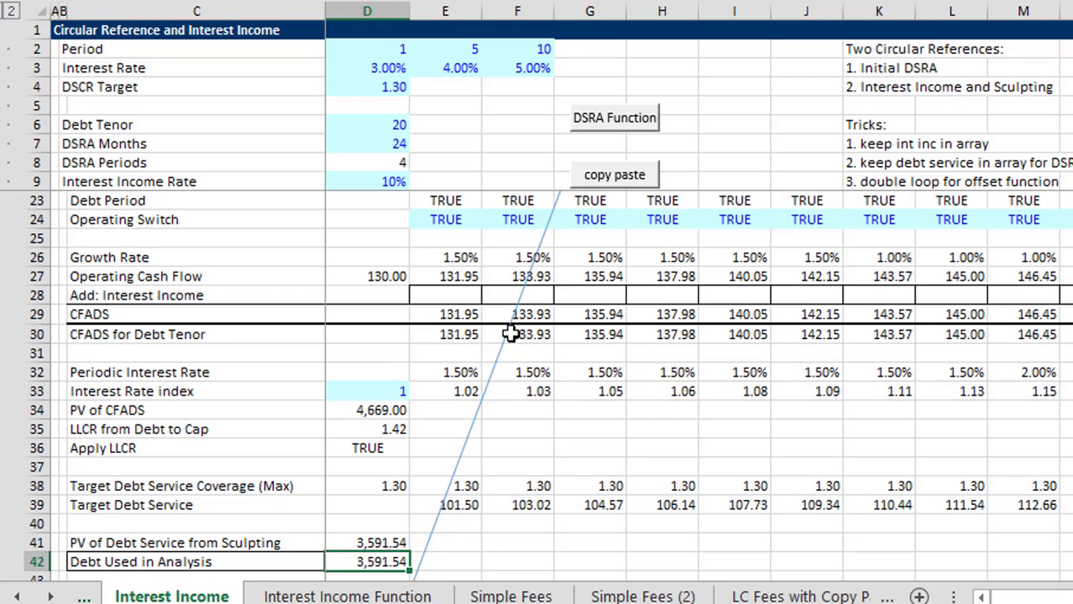
Compare Debt Used in Analysis with the Project Cost, DSRA and Maximum Debt assumptions in rows 15 to 18
{"action": "scroll", "coordinate": [510, 334], "scroll_direction": "down", "scroll_amount": 1}
{"action": "key", "text": "Up"}
{"action": "key", "text": "Up"}
{"action": "key", "text": "Up"}
{"action": "key", "text": "Up"}
{"action": "key", "text": "Up"}
{"action": "key", "text": "Up"}
{"action": "key", "text": "Up"}
{"action": "key", "text": "Up"}
{"action": "key", "text": "Up"}
{"action": "key", "text": "Up"}
{"action": "key", "text": "Up"}
{"action": "key", "text": "Up"}
{"action": "key", "text": "Up"}
{"action": "key", "text": "Up"}
{"action": "key", "text": "Up"}
{"action": "key", "text": "Up"}
{"action": "key", "text": "Up"}
{"action": "key", "text": "Up"}
{"action": "key", "text": "Up"}
{"action": "key", "text": "Up"}
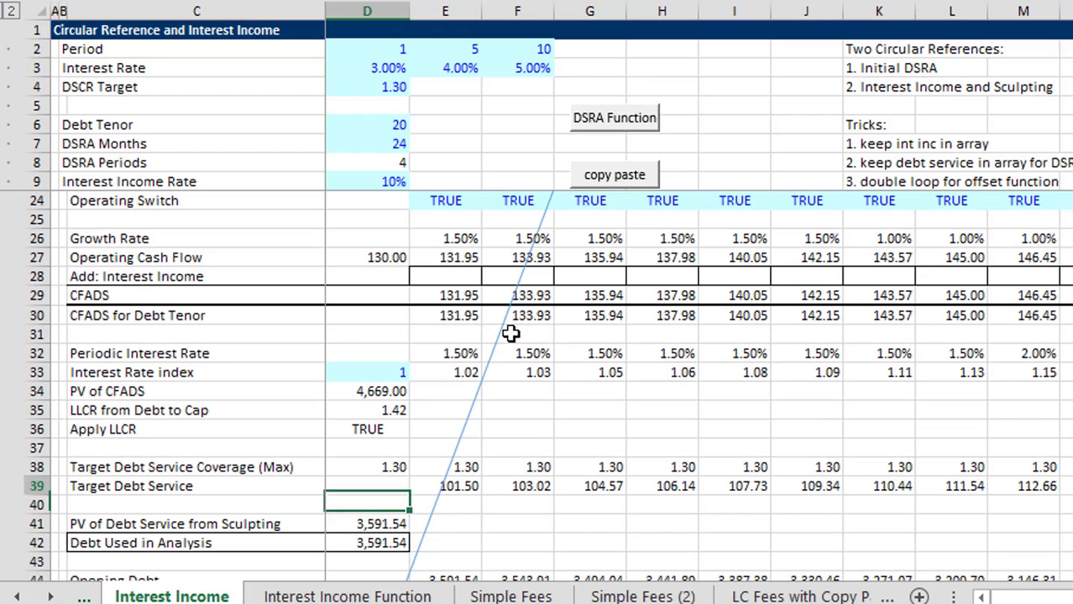
{"action": "key", "text": "Up"}
{"action": "key", "text": "Up"}
{"action": "key", "text": "Down"}
{"action": "key", "text": "Down"}
{"action": "key", "text": "Down"}
{"action": "key", "text": "Down"}
{"action": "key", "text": "Down"}
{"action": "key", "text": "Down"}
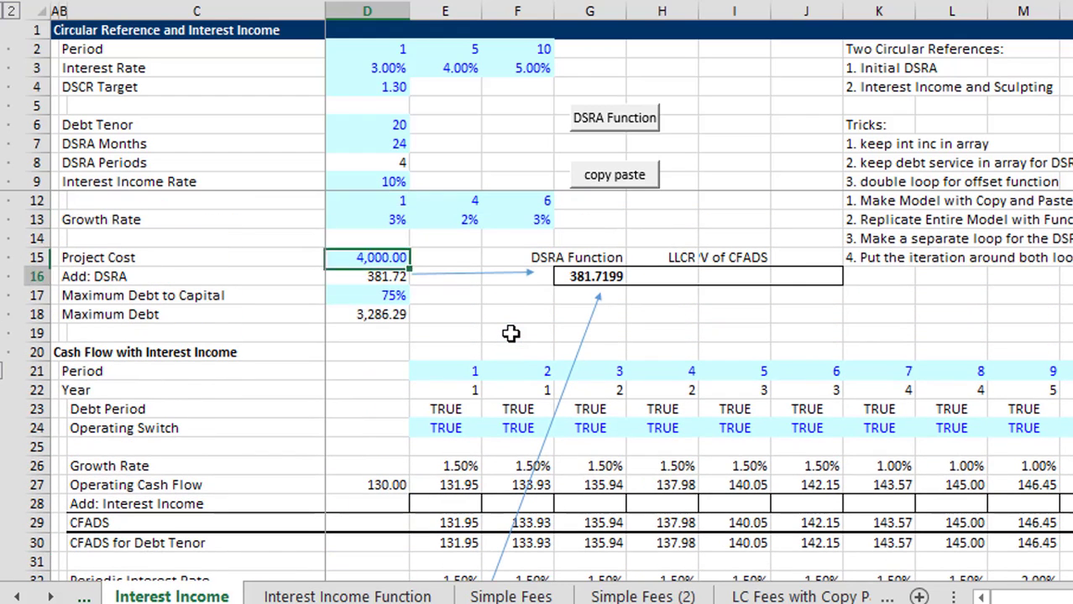
Change Target Debt Service Coverage (Max) in D38 to the larger of the DSCR Target and the LLCR, =MAX(D4,D35)
{"action": "key", "text": "Down"}
{"action": "key", "text": "Down"}
{"action": "key", "text": "Down"}
{"action": "key", "text": "Down"}
{"action": "key", "text": "Down"}
{"action": "key", "text": "Down"}
{"action": "key", "text": "Down"}
{"action": "key", "text": "Down"}
{"action": "key", "text": "Down"}
{"action": "key", "text": "Down"}
{"action": "key", "text": "Down"}
{"action": "key", "text": "Down"}
{"action": "key", "text": "Down"}
{"action": "key", "text": "Down"}
{"action": "key", "text": "Down"}
{"action": "key", "text": "Down"}
{"action": "key", "text": "Down"}
{"action": "key", "text": "Down"}
{"action": "key", "text": "Down"}
{"action": "key", "text": "Down"}
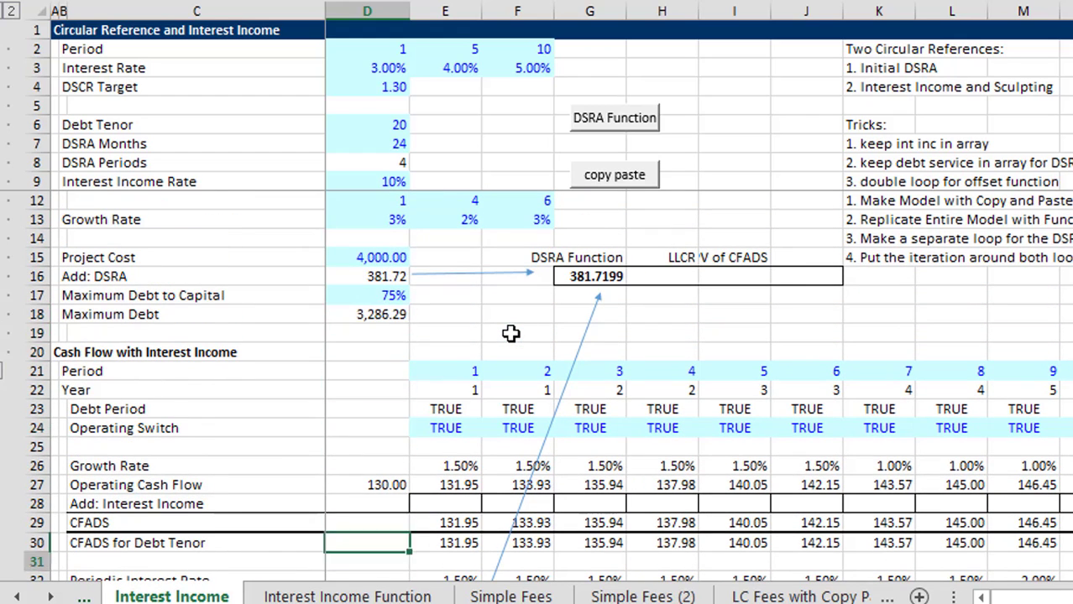
{"action": "key", "text": "Up"}
{"action": "key", "text": "Up"}
{"action": "key", "text": "Up"}
{"action": "key", "text": "Up"}
{"action": "key", "text": "Up"}
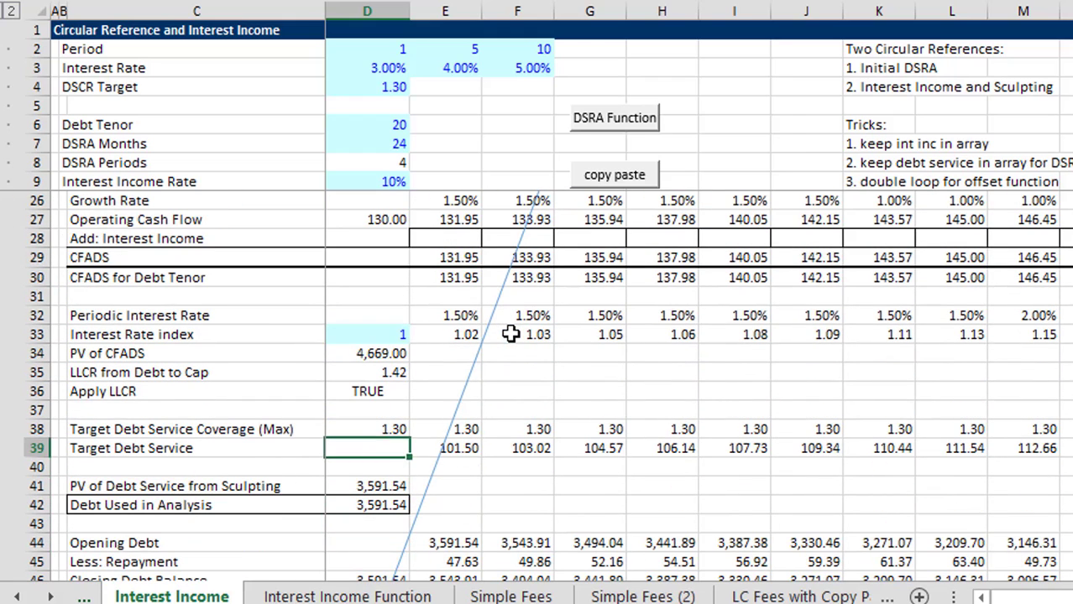
{"action": "type", "text": "=D4"}
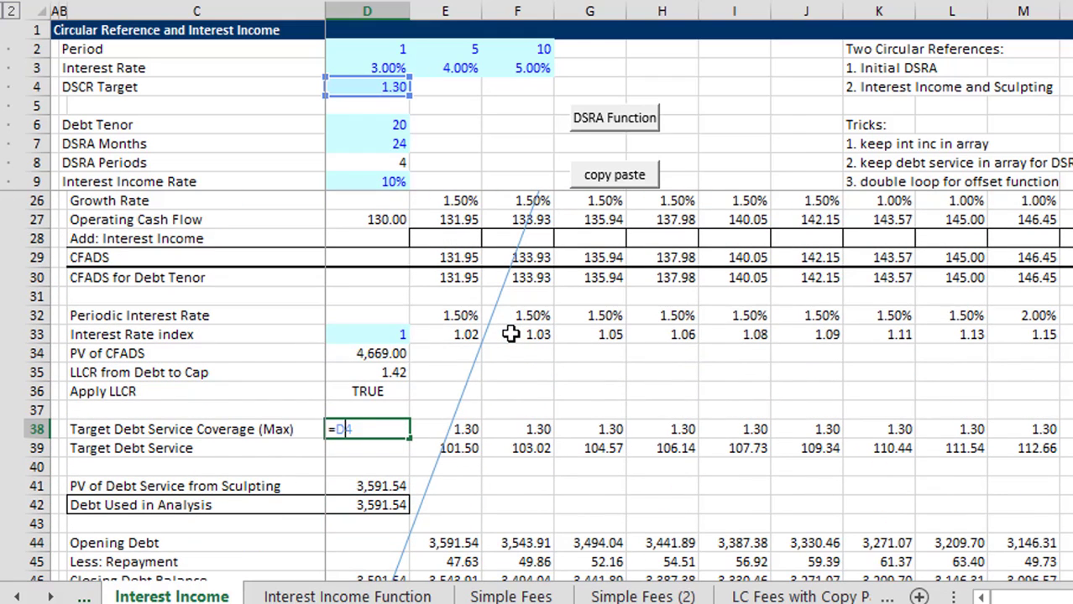
{"action": "type", "text": "a"}
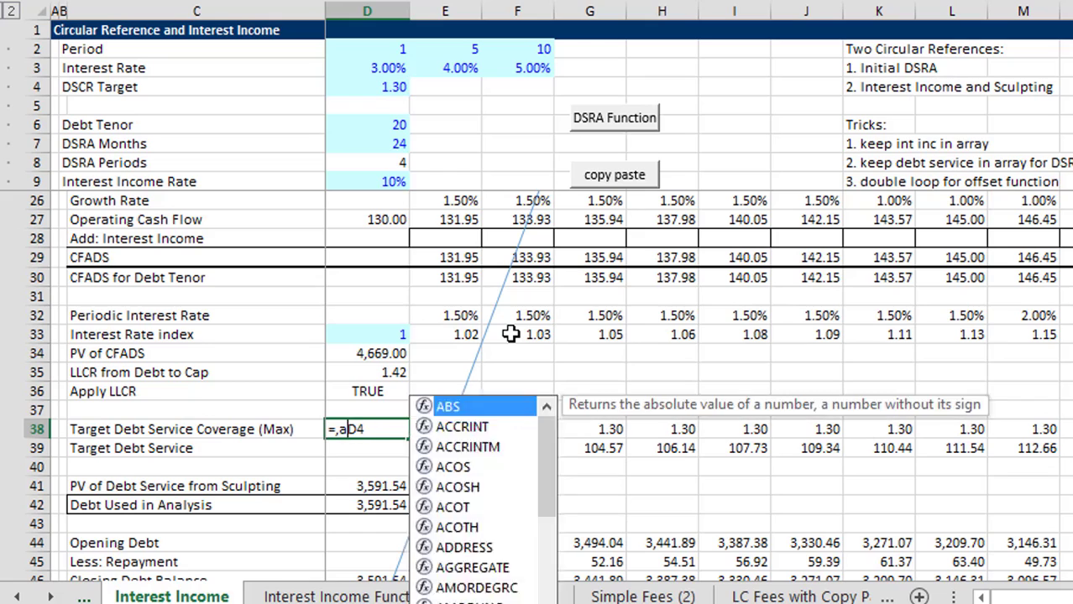
{"action": "key", "text": "BackSpace"}
{"action": "type", "text": "max(D4"}
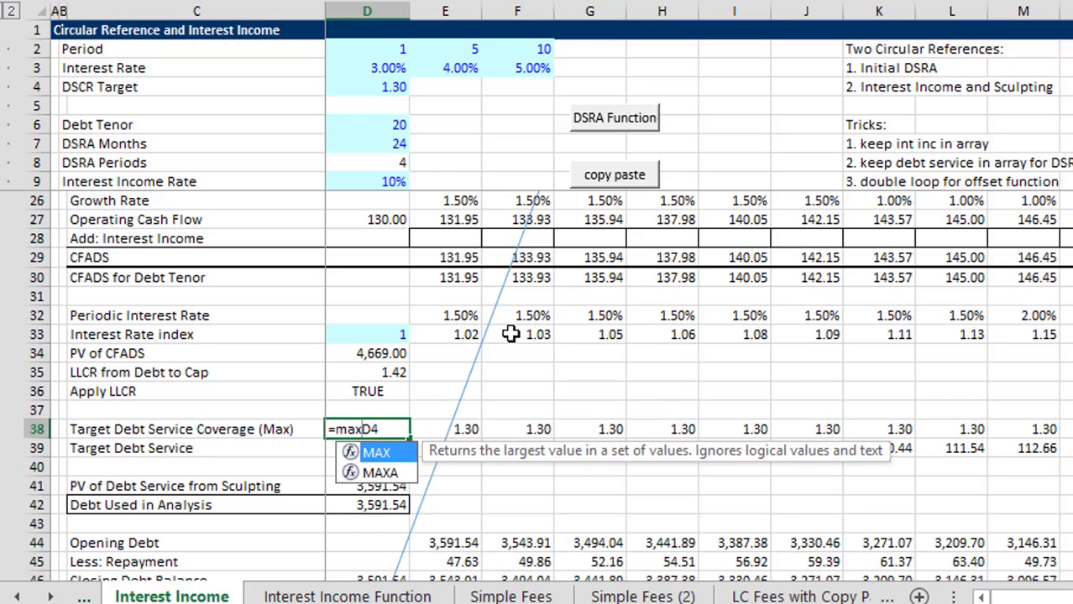
{"action": "type", "text": ","}
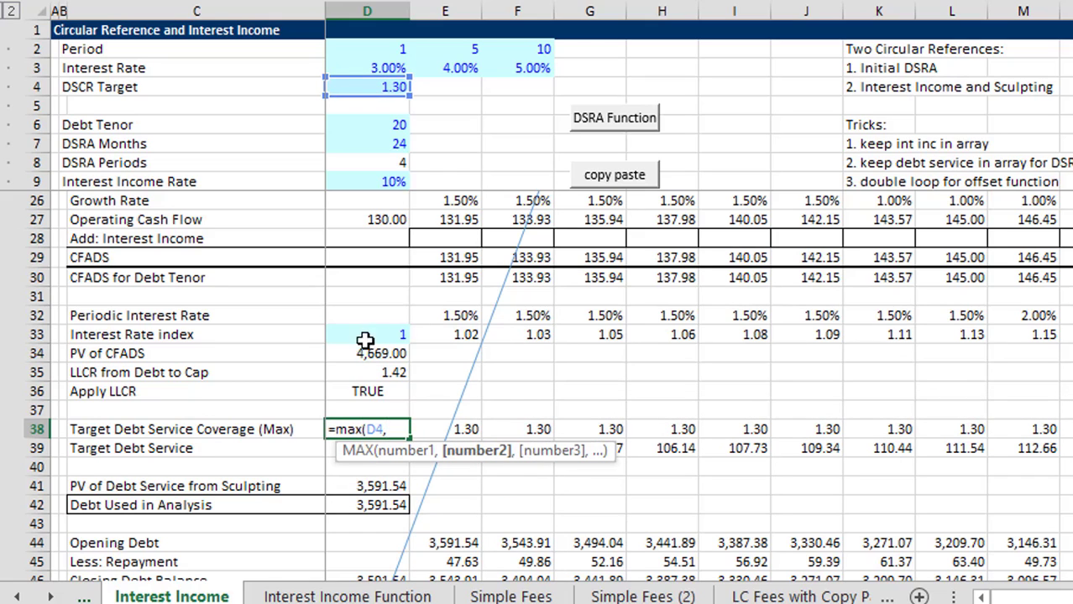
{"action": "left_click", "coordinate": [370, 372]}
{"action": "key", "text": "Return"}
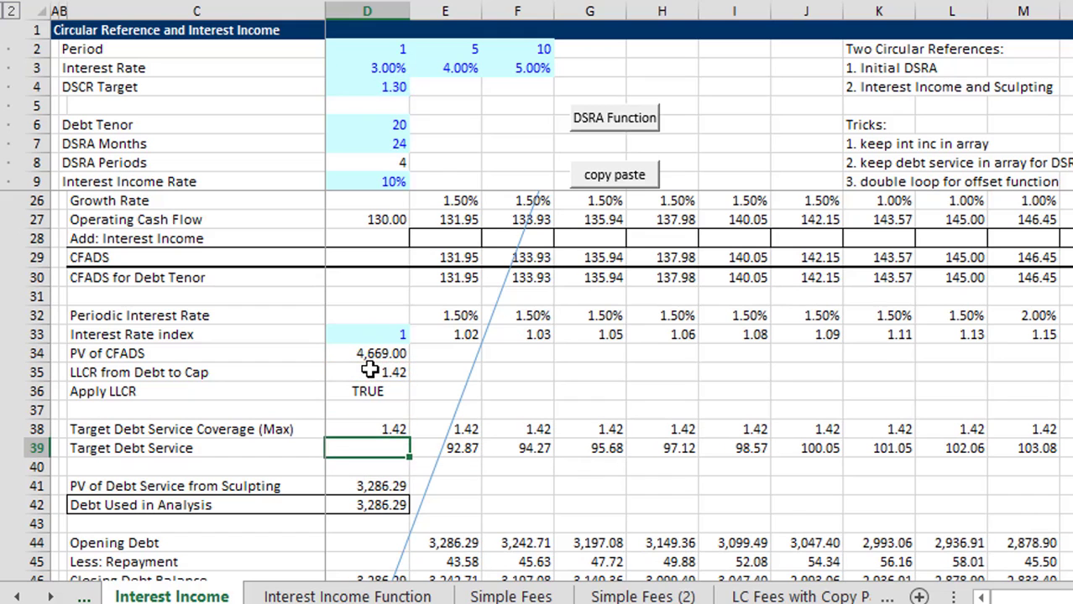
Set the DSCR Target in D4 to 1.50
{"action": "key", "text": "Up"}
{"action": "key", "text": "Up"}
{"action": "key", "text": "Up"}
{"action": "key", "text": "Up"}
{"action": "key", "text": "Up"}
{"action": "key", "text": "Up"}
{"action": "key", "text": "Up"}
{"action": "key", "text": "Up"}
{"action": "key", "text": "Up"}
{"action": "key", "text": "Up"}
{"action": "key", "text": "Up"}
{"action": "key", "text": "Up"}
{"action": "key", "text": "Up"}
{"action": "key", "text": "Up"}
{"action": "key", "text": "Up"}
{"action": "key", "text": "Up"}
{"action": "key", "text": "Up"}
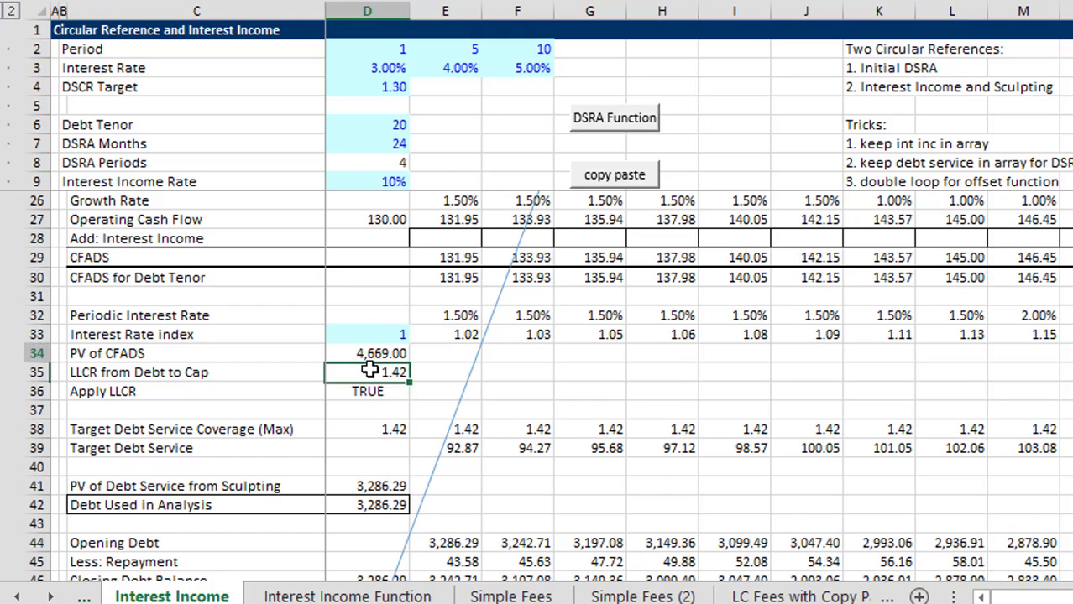
{"action": "key", "text": "Up"}
{"action": "key", "text": "Up"}
{"action": "key", "text": "Up"}
{"action": "key", "text": "Up"}
{"action": "key", "text": "Up"}
{"action": "key", "text": "Up"}
{"action": "key", "text": "Up"}
{"action": "key", "text": "Up"}
{"action": "key", "text": "Up"}
{"action": "key", "text": "Up"}
{"action": "key", "text": "Up"}
{"action": "key", "text": "Up"}
{"action": "key", "text": "Up"}
{"action": "key", "text": "Up"}
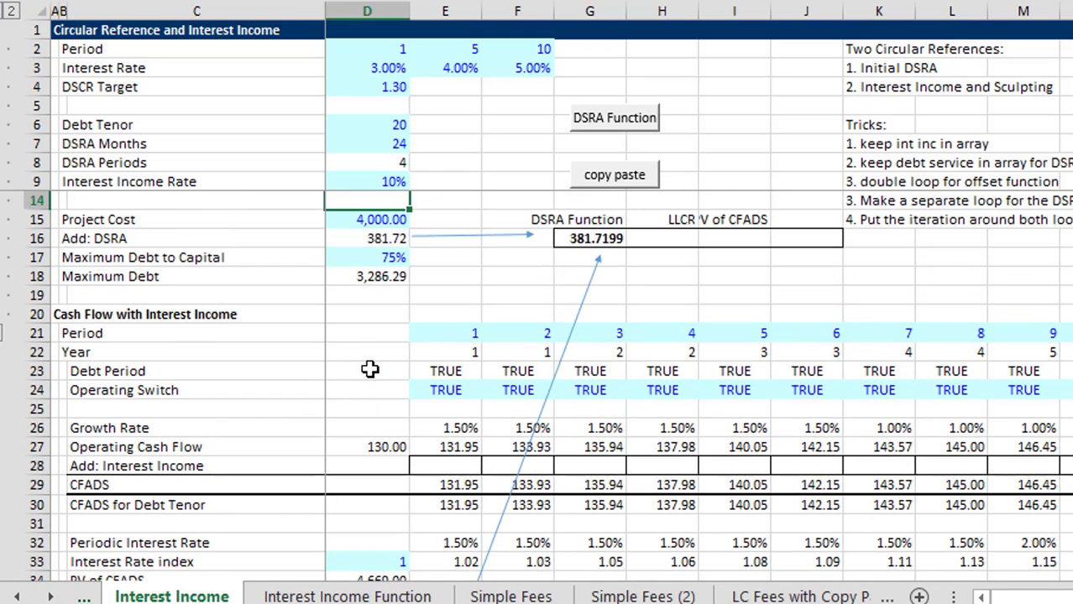
{"action": "key", "text": "Up"}
{"action": "key", "text": "Up"}
{"action": "key", "text": "Up"}
{"action": "key", "text": "Up"}
{"action": "key", "text": "Up"}
{"action": "key", "text": "Up"}
{"action": "key", "text": "Down"}
{"action": "key", "text": "Down"}
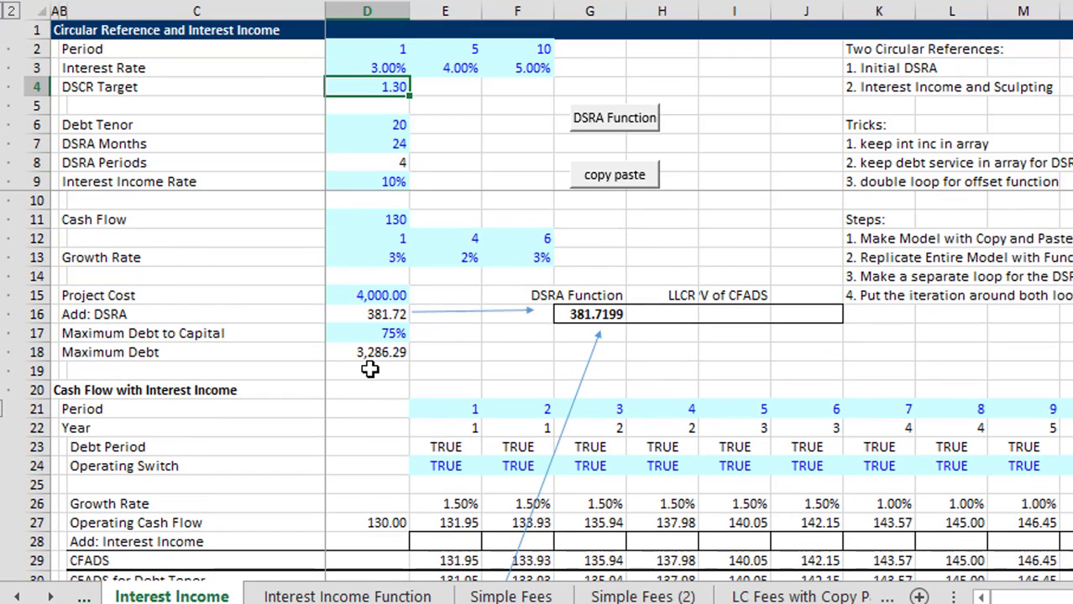
{"action": "key", "text": "Down"}
{"action": "key", "text": "Down"}
{"action": "key", "text": "Down"}
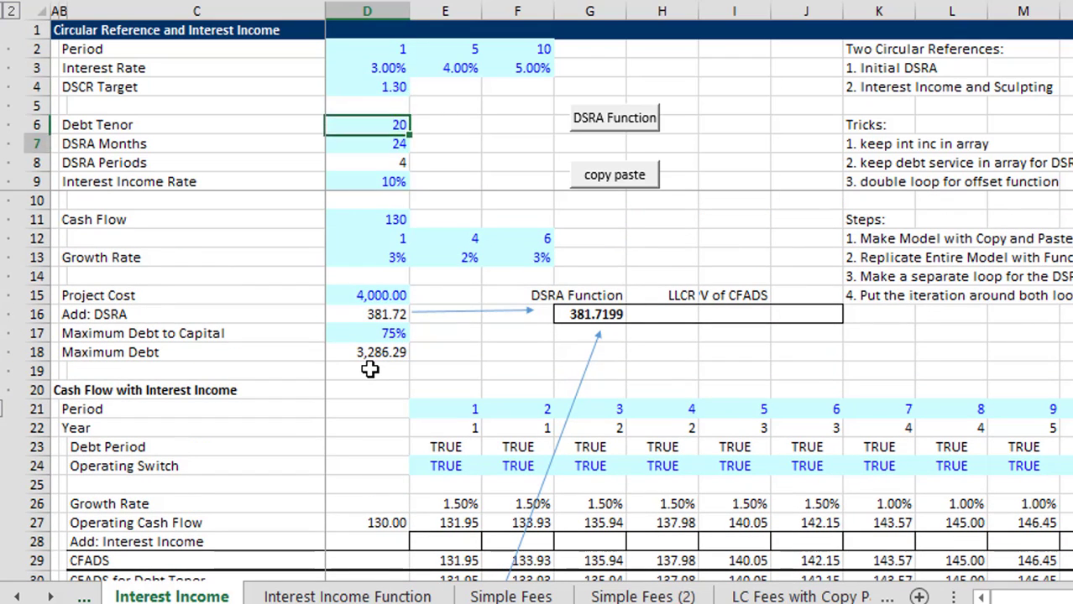
{"action": "key", "text": "Up"}
{"action": "key", "text": "Up"}
{"action": "key", "text": "Up"}
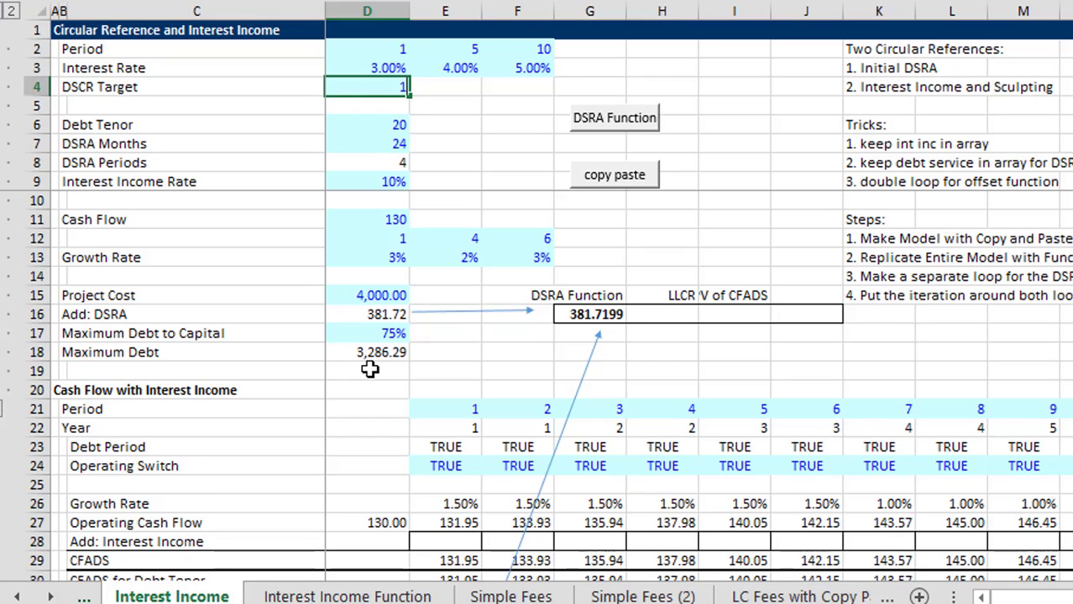
{"action": "key", "text": "Down"}
Check how the DSCR Target affects Apply LLCR, Target Debt Service Coverage (Max) and Debt Used in Analysis in rows 35 to 42
{"action": "key", "text": "Down"}
{"action": "key", "text": "Down"}
{"action": "key", "text": "Down"}
{"action": "key", "text": "Down"}
{"action": "key", "text": "Down"}
{"action": "key", "text": "Down"}
{"action": "key", "text": "Down"}
{"action": "key", "text": "Down"}
{"action": "key", "text": "Down"}
{"action": "key", "text": "Down"}
{"action": "key", "text": "Down"}
{"action": "key", "text": "Down"}
{"action": "key", "text": "Down"}
{"action": "key", "text": "Down"}
{"action": "key", "text": "Down"}
{"action": "key", "text": "Down"}
{"action": "key", "text": "Down"}
{"action": "key", "text": "Down"}
{"action": "key", "text": "Down"}
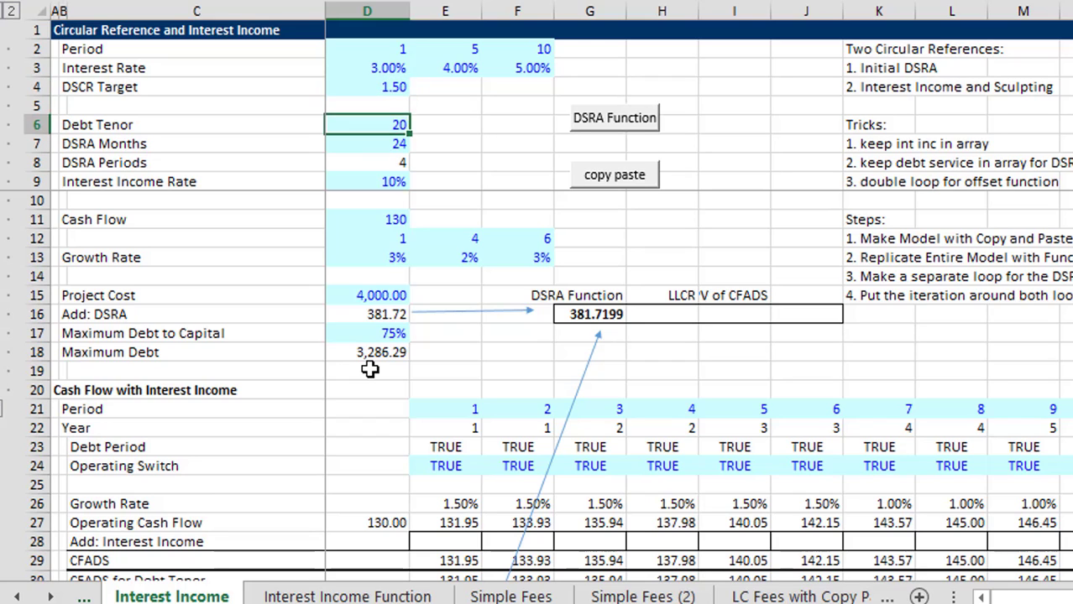
{"action": "key", "text": "Down"}
{"action": "key", "text": "Down"}
{"action": "key", "text": "Down"}
{"action": "key", "text": "Down"}
{"action": "key", "text": "Down"}
{"action": "key", "text": "Down"}
{"action": "key", "text": "Down"}
{"action": "key", "text": "Down"}
{"action": "key", "text": "Down"}
{"action": "key", "text": "Down"}
{"action": "key", "text": "Down"}
{"action": "key", "text": "Down"}
{"action": "key", "text": "Down"}
{"action": "key", "text": "Down"}
{"action": "key", "text": "Down"}
{"action": "key", "text": "Down"}
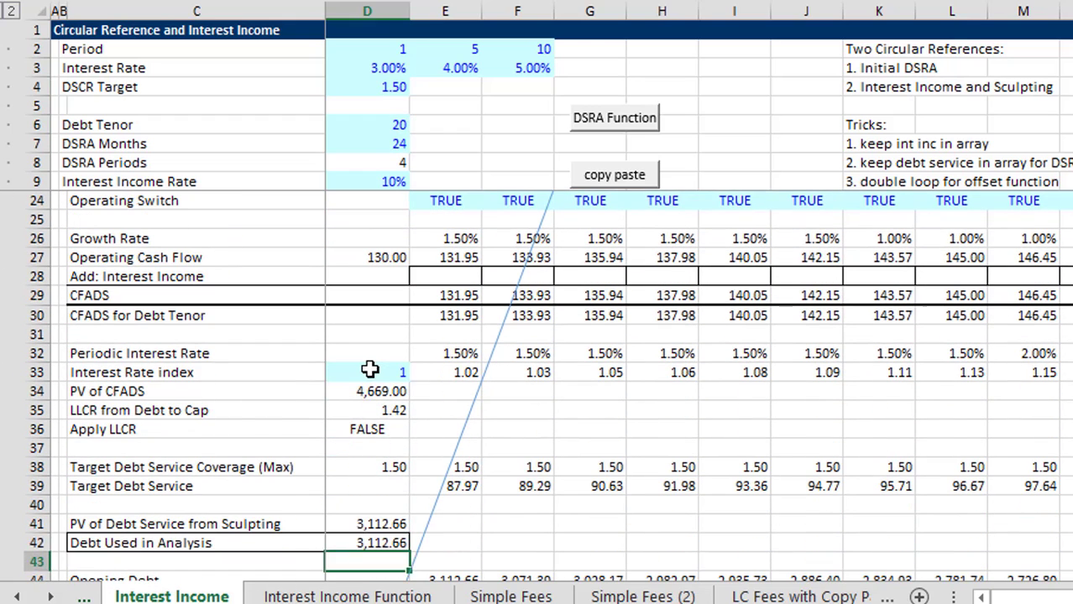
{"action": "key", "text": "Down"}
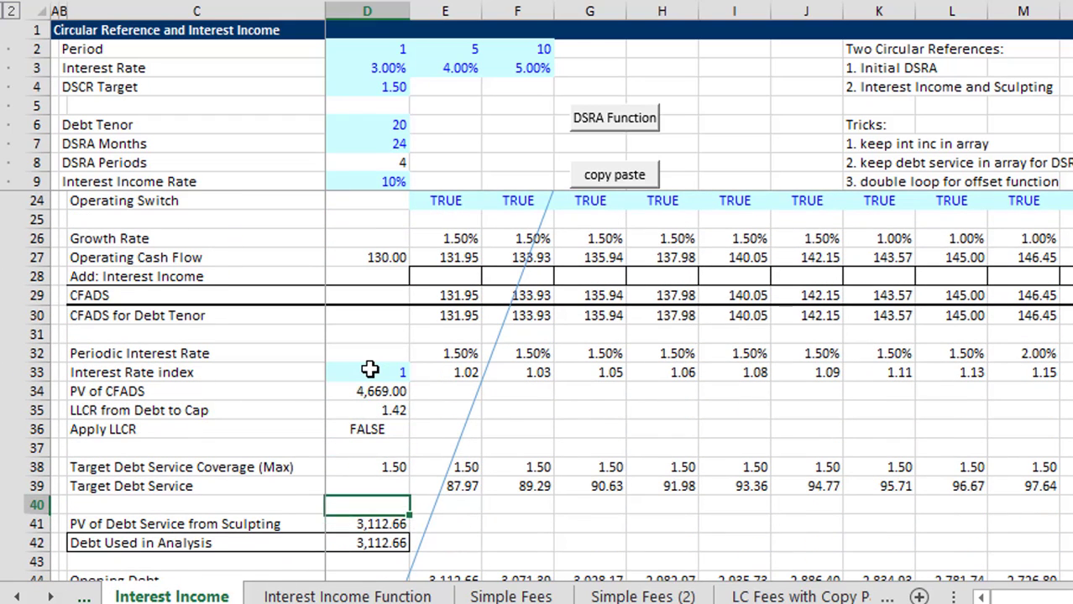
Examine the =MAX(D4,D35) formula for Target Debt Service Coverage (Max) in D38 and its referenced cells
{"action": "key", "text": "Up"}
{"action": "key", "text": "Up"}
{"action": "key", "text": "Up"}
{"action": "type", "text": "=MAX(D4,D35)"}
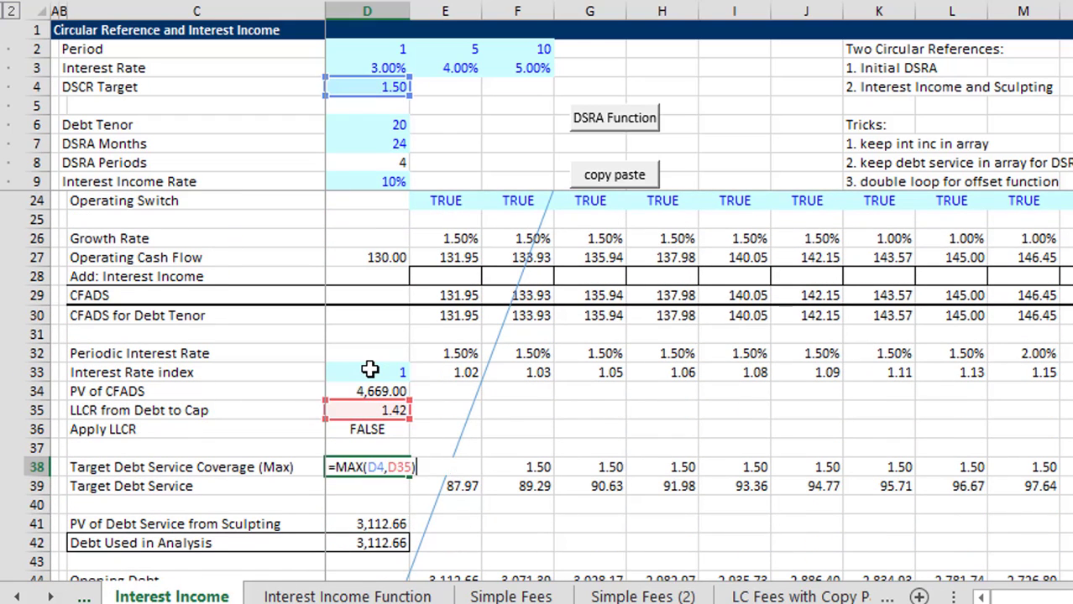
{"action": "key", "text": "ctrl+Return"}
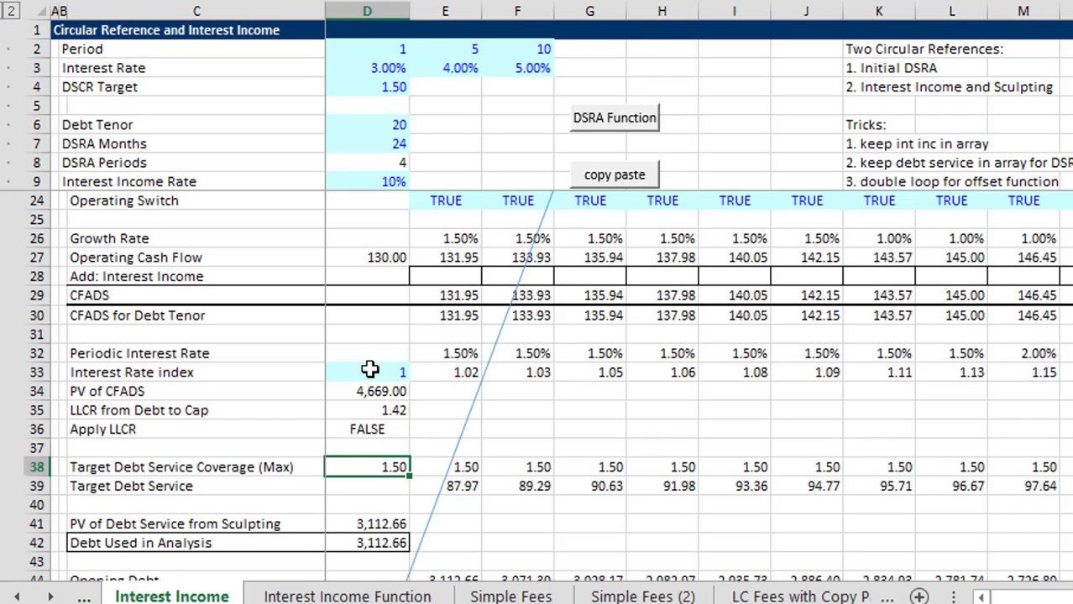
Set the DSCR Target in D4 to 1.30
{"action": "key", "text": "Up"}
{"action": "key", "text": "Up"}
{"action": "key", "text": "Up"}
{"action": "key", "text": "Up"}
{"action": "key", "text": "Up"}
{"action": "key", "text": "Up"}
{"action": "key", "text": "Up"}
{"action": "key", "text": "Up"}
{"action": "key", "text": "Up"}
{"action": "key", "text": "Up"}
{"action": "key", "text": "Up"}
{"action": "key", "text": "Up"}
{"action": "key", "text": "Up"}
{"action": "key", "text": "Up"}
{"action": "key", "text": "Up"}
{"action": "key", "text": "Up"}
{"action": "key", "text": "Up"}
{"action": "key", "text": "Up"}
{"action": "key", "text": "Up"}
{"action": "key", "text": "Up"}
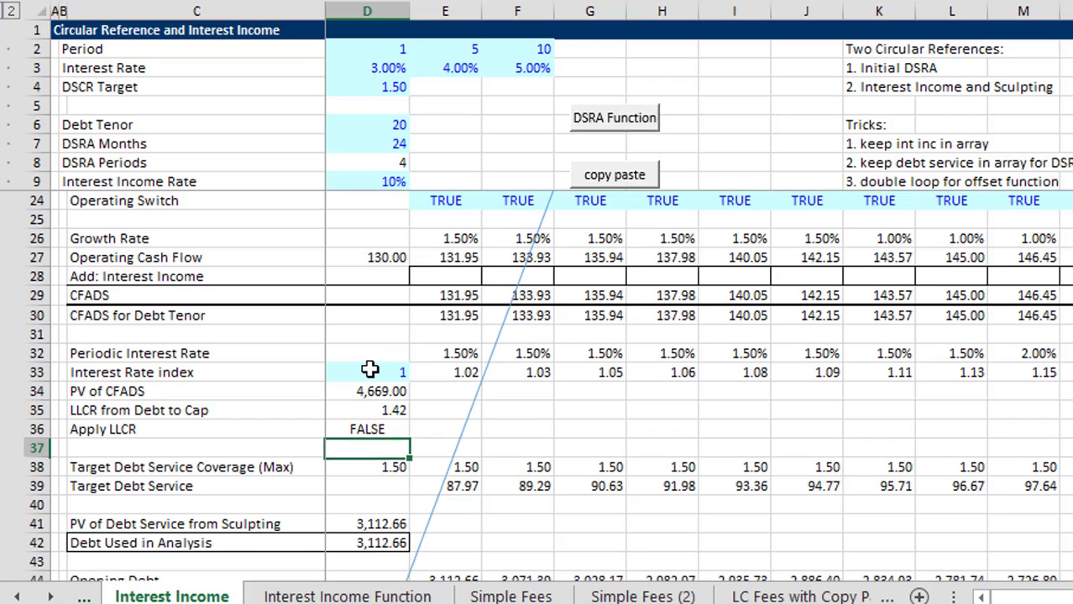
{"action": "key", "text": "Up"}
{"action": "key", "text": "Up"}
{"action": "key", "text": "Up"}
{"action": "key", "text": "Up"}
{"action": "key", "text": "Up"}
{"action": "key", "text": "Up"}
{"action": "key", "text": "Up"}
{"action": "key", "text": "Up"}
{"action": "key", "text": "Up"}
{"action": "key", "text": "Up"}
{"action": "key", "text": "Up"}
{"action": "key", "text": "Up"}
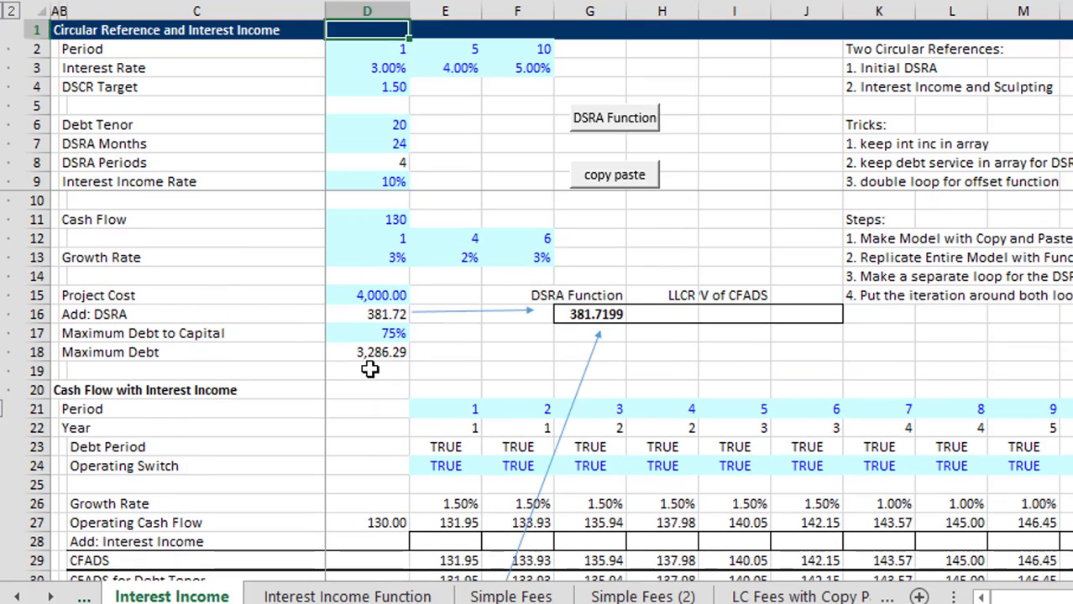
{"action": "key", "text": "Down"}
{"action": "key", "text": "Down"}
{"action": "key", "text": "Down"}
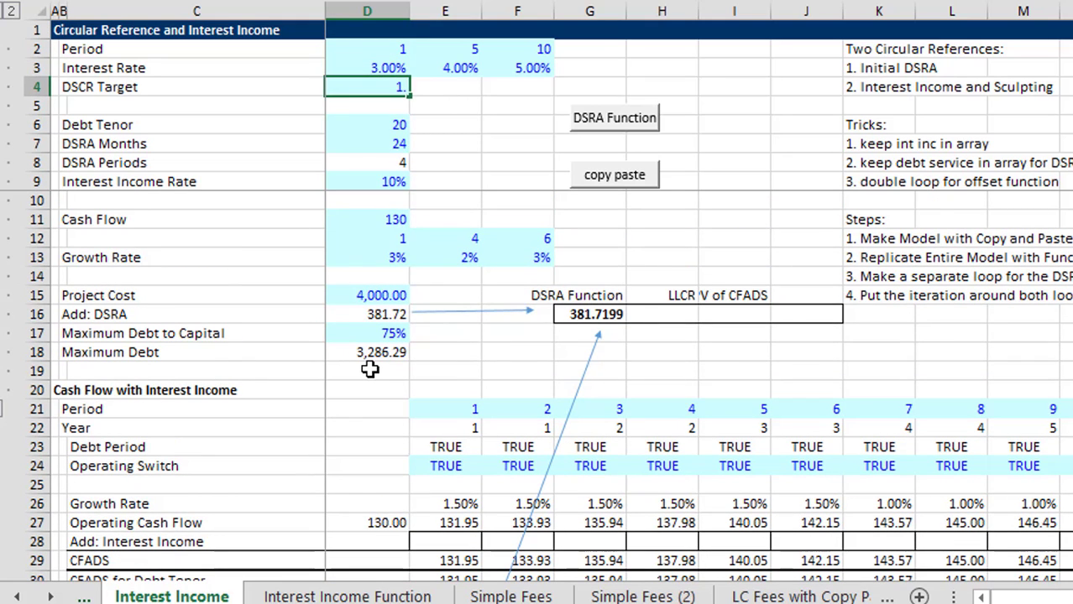
{"action": "key", "text": "Down"}
Check how the DSCR Target in D4 affects Apply LLCR, Target Debt Service Coverage (Max) and Debt Used in Analysis in rows 34 to 42
{"action": "key", "text": "Down"}
{"action": "key", "text": "Down"}
{"action": "key", "text": "Down"}
{"action": "key", "text": "Down"}
{"action": "key", "text": "Down"}
{"action": "key", "text": "Down"}
{"action": "key", "text": "Down"}
{"action": "key", "text": "Down"}
{"action": "key", "text": "Down"}
{"action": "key", "text": "Down"}
{"action": "key", "text": "Down"}
{"action": "key", "text": "Down"}
{"action": "key", "text": "Down"}
{"action": "key", "text": "Down"}
{"action": "key", "text": "Down"}
{"action": "key", "text": "Down"}
{"action": "key", "text": "Down"}
{"action": "key", "text": "Down"}
{"action": "key", "text": "Down"}
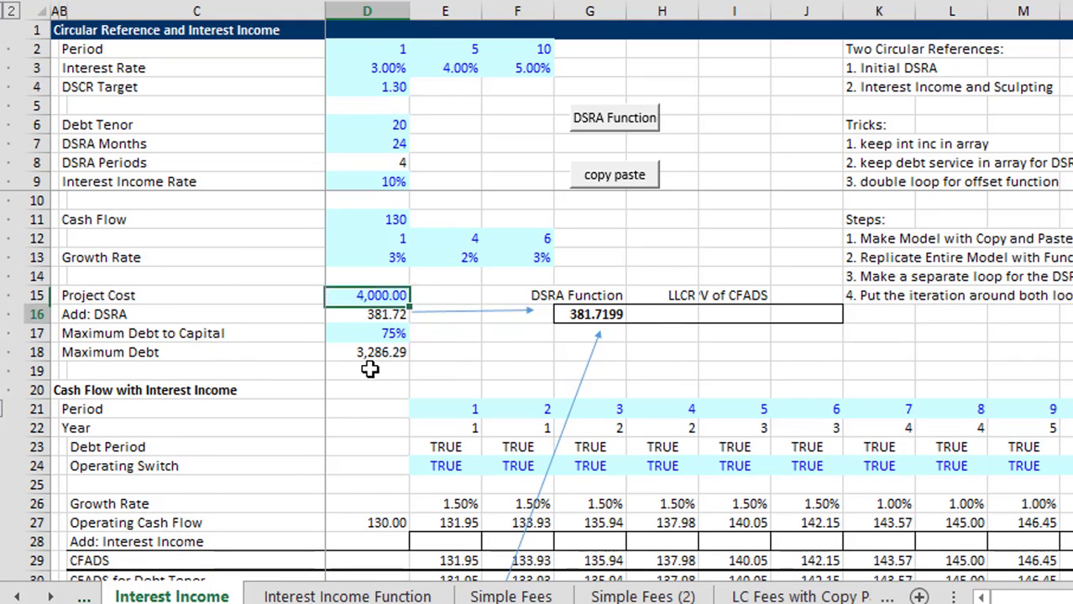
{"action": "key", "text": "Down"}
{"action": "key", "text": "Down"}
{"action": "key", "text": "Down"}
{"action": "key", "text": "Down"}
{"action": "key", "text": "Down"}
{"action": "key", "text": "Down"}
{"action": "key", "text": "Down"}
{"action": "key", "text": "Down"}
{"action": "key", "text": "Down"}
{"action": "key", "text": "Down"}
{"action": "key", "text": "Down"}
{"action": "key", "text": "Down"}
{"action": "key", "text": "Down"}
{"action": "key", "text": "Down"}
{"action": "key", "text": "Down"}
{"action": "key", "text": "Down"}
{"action": "key", "text": "Down"}
{"action": "key", "text": "Down"}
{"action": "key", "text": "Down"}
{"action": "key", "text": "Down"}
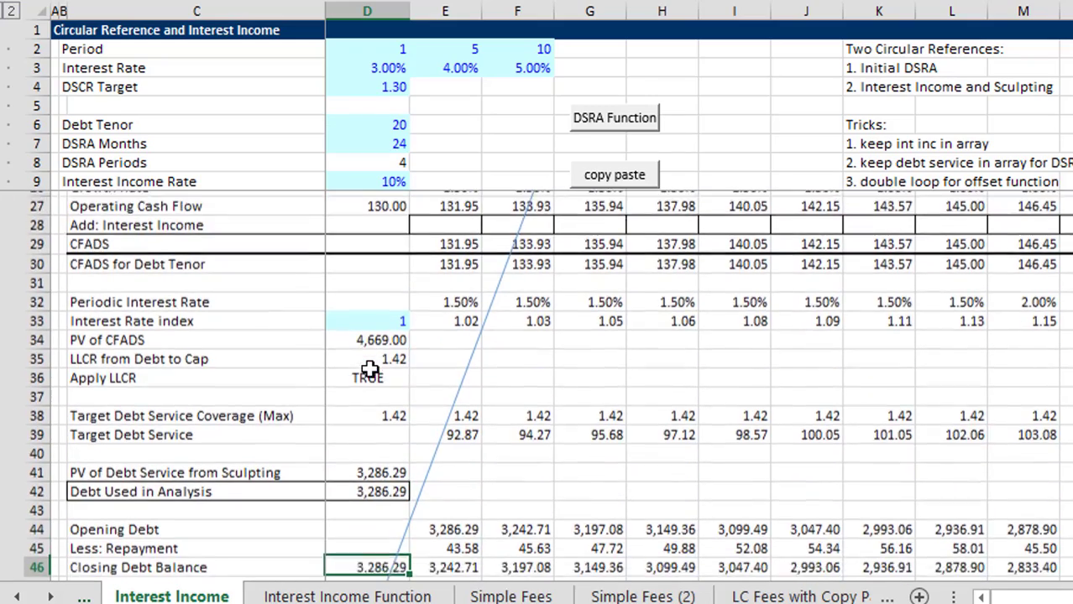
{"action": "key", "text": "Down"}
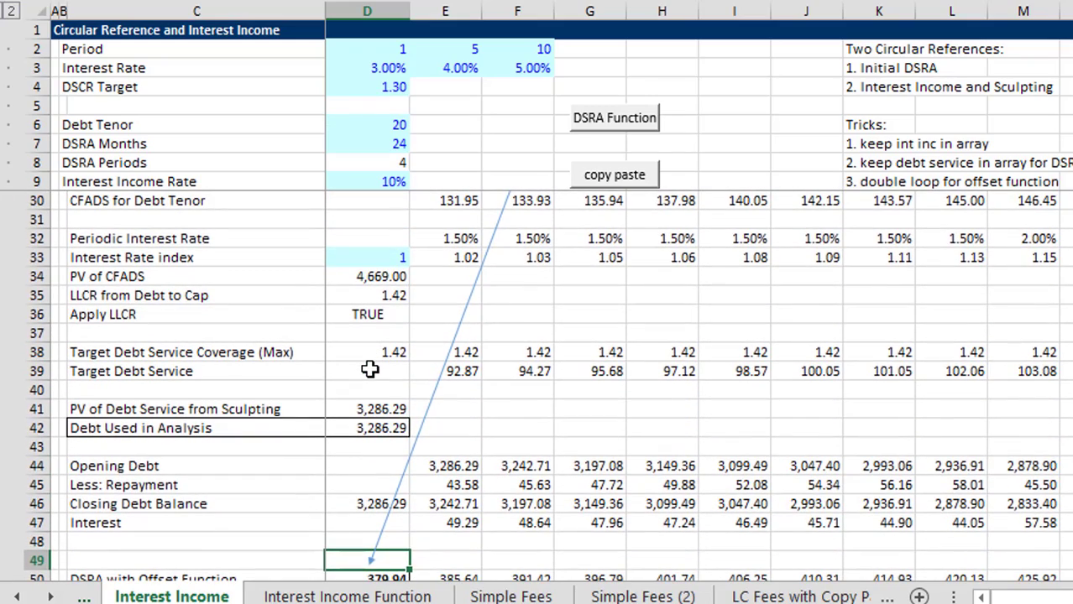
Review the Opening Debt, Repayment, Closing Debt Balance and Interest rows, 44 to 47, down to the pasted DSRA difference
{"action": "key", "text": "Down"}
{"action": "key", "text": "Down"}
{"action": "key", "text": "Up"}
{"action": "key", "text": "Up"}
{"action": "key", "text": "Up"}
{"action": "key", "text": "Up"}
{"action": "key", "text": "Up"}
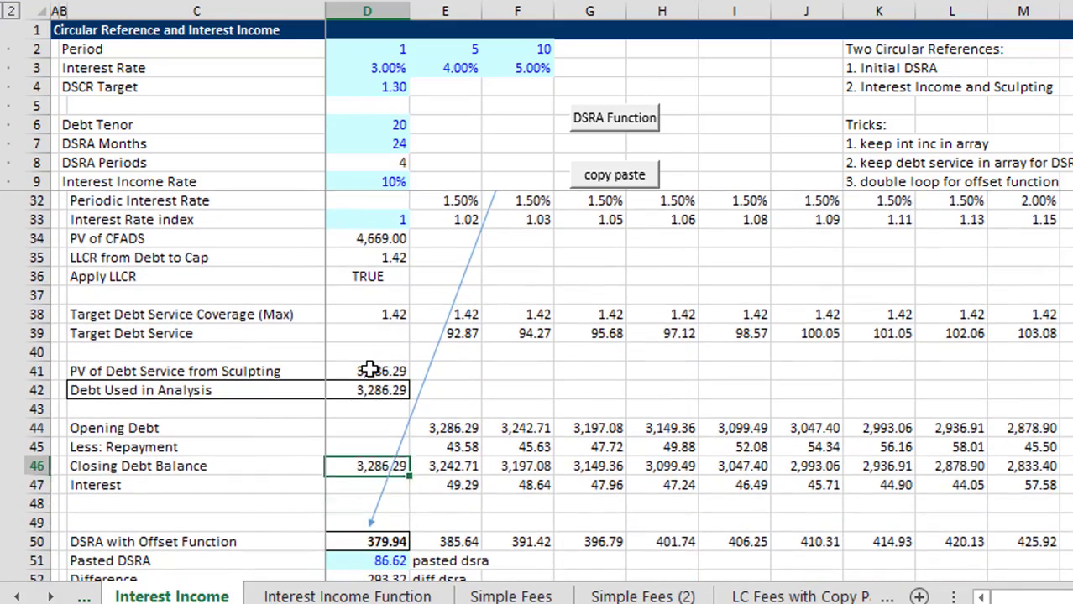
{"action": "key", "text": "Up"}
{"action": "key", "text": "Up"}
{"action": "key", "text": "Right"}
{"action": "key", "text": "Down"}
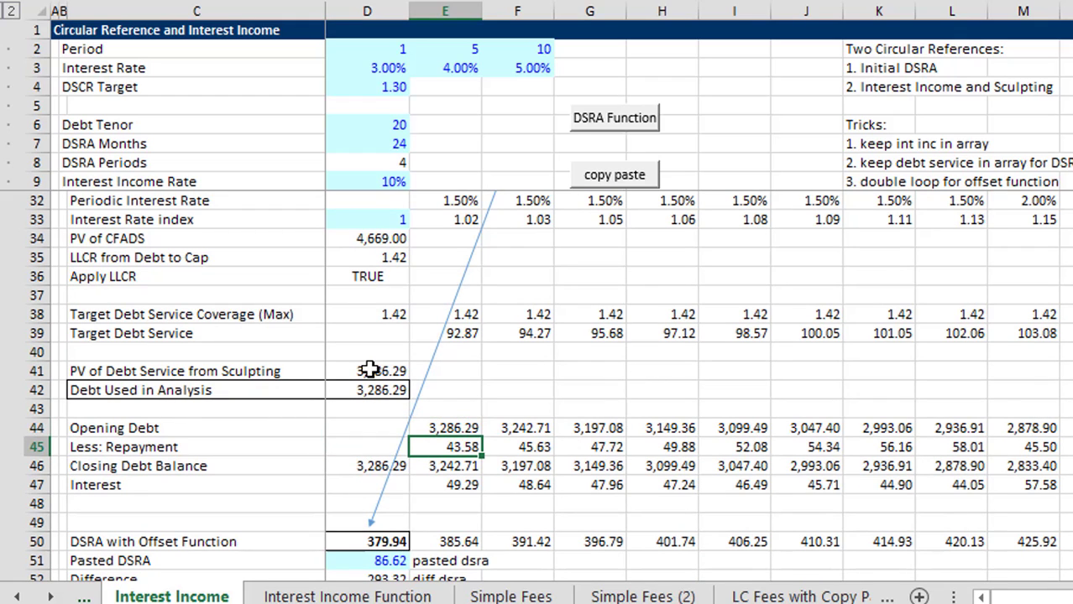
{"action": "key", "text": "Down"}
{"action": "key", "text": "Down"}
{"action": "key", "text": "Down"}
{"action": "key", "text": "Down"}
{"action": "key", "text": "Down"}
{"action": "key", "text": "Down"}
{"action": "key", "text": "Down"}
{"action": "key", "text": "Down"}
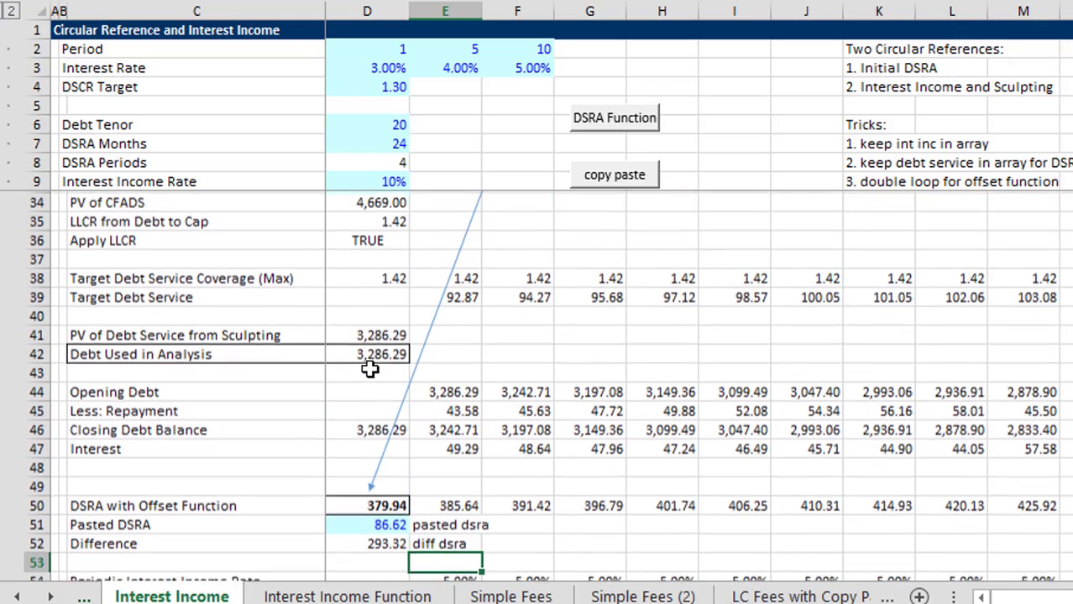
Examine the DSRA with Offset Function label and initial value in row 50
{"action": "key", "text": "Up"}
{"action": "key", "text": "Up"}
{"action": "key", "text": "Up"}
{"action": "key", "text": "Left"}
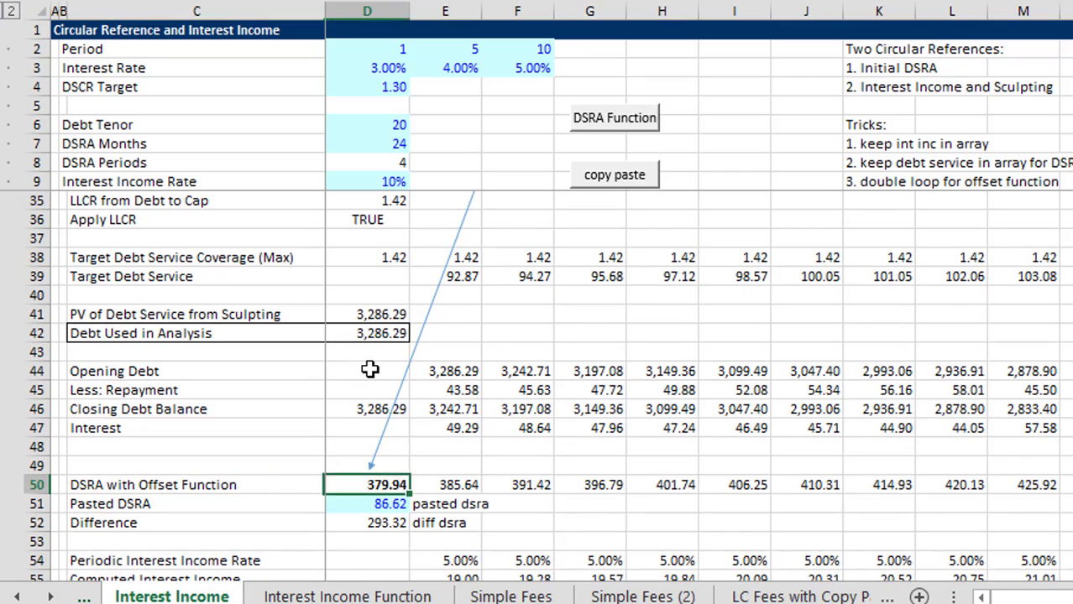
{"action": "key", "text": "shift+Right"}
{"action": "key", "text": "shift+Left"}
{"action": "key", "text": "shift+Left"}
{"action": "key", "text": "Left"}
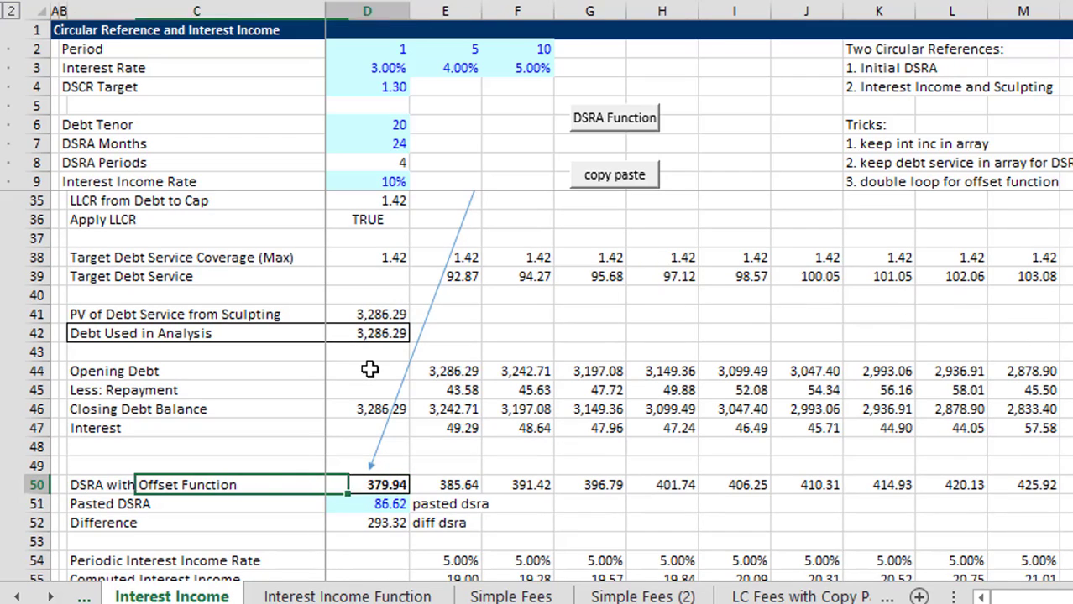
{"action": "key", "text": "Right"}
{"action": "key", "text": "Right"}
{"action": "key", "text": "Left"}
{"action": "key", "text": "Left"}
{"action": "key", "text": "Left"}
{"action": "key", "text": "Right"}
{"action": "key", "text": "Right"}
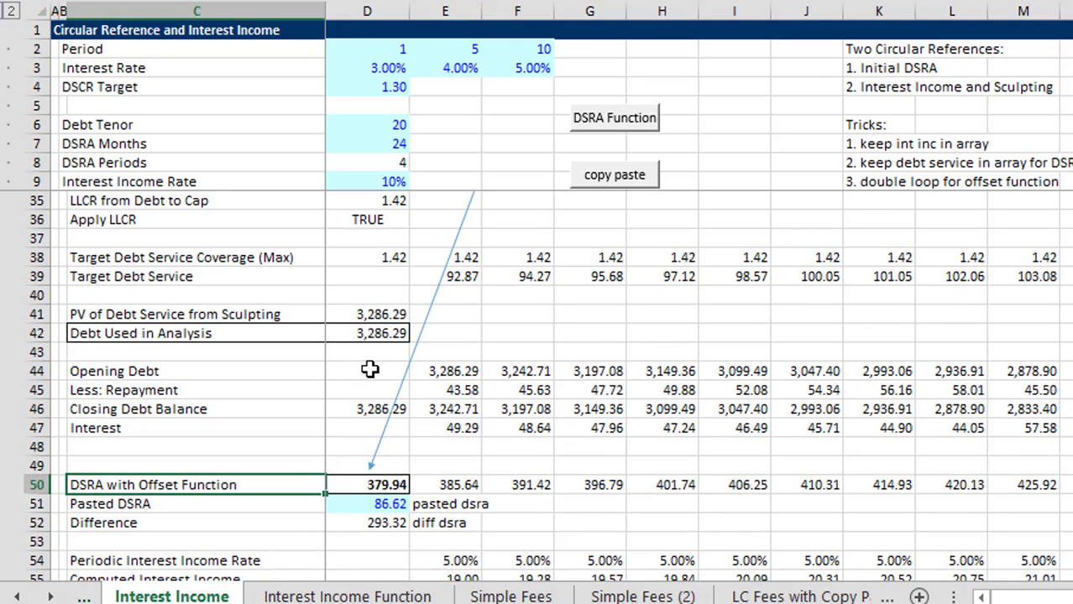
{"action": "key", "text": "Right"}
{"action": "key", "text": "Left"}
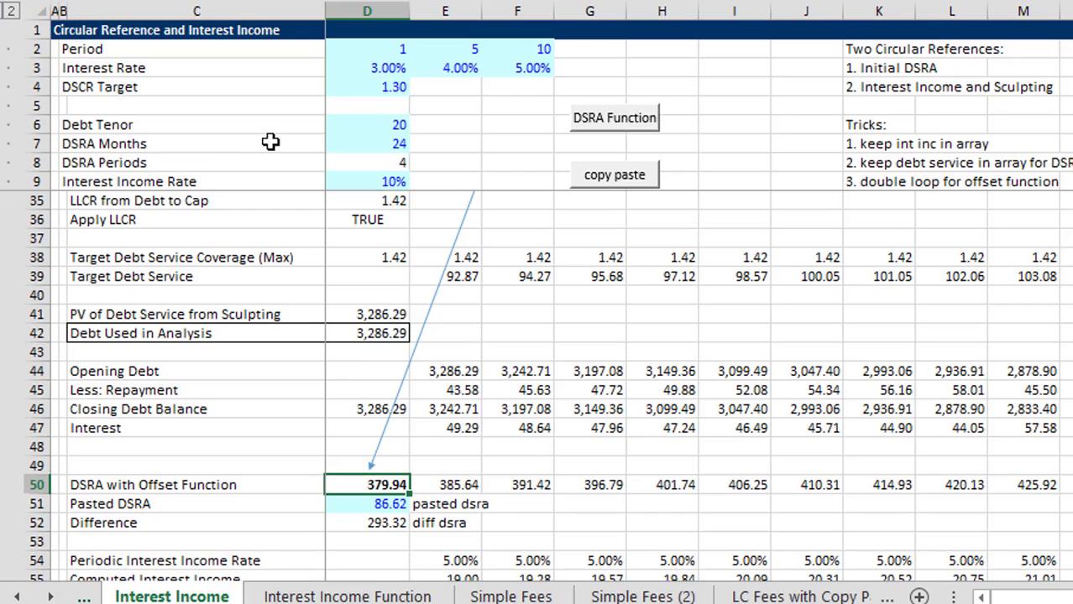
Enter =OFFSET(D39,0,1,1,$D$8) in D50 to reference the Target Debt Service periods covered by the DSRA
{"action": "type", "text": "="}
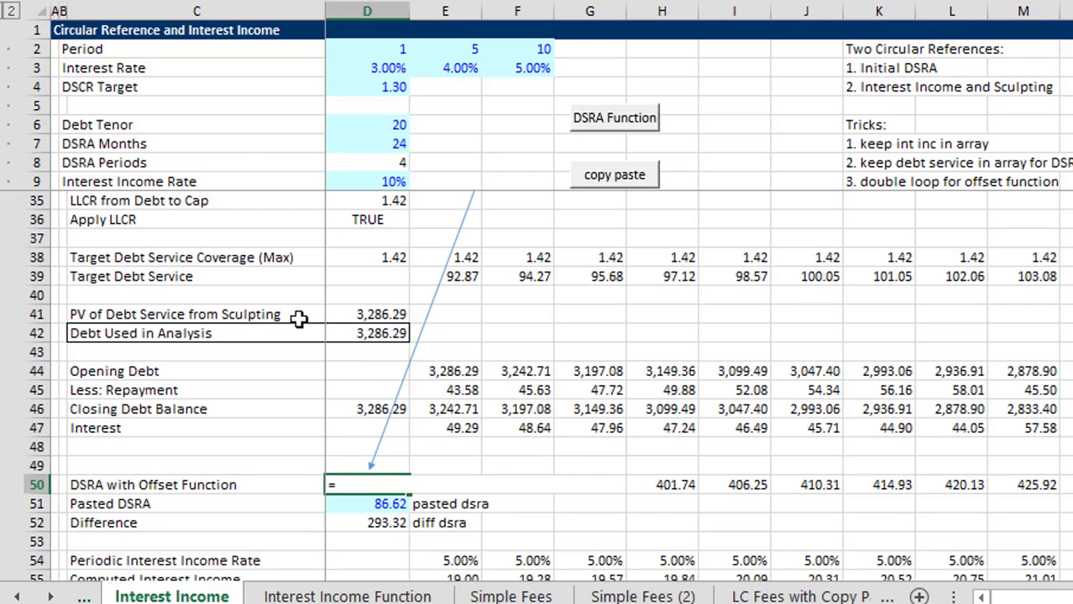
{"action": "type", "text": "off"}
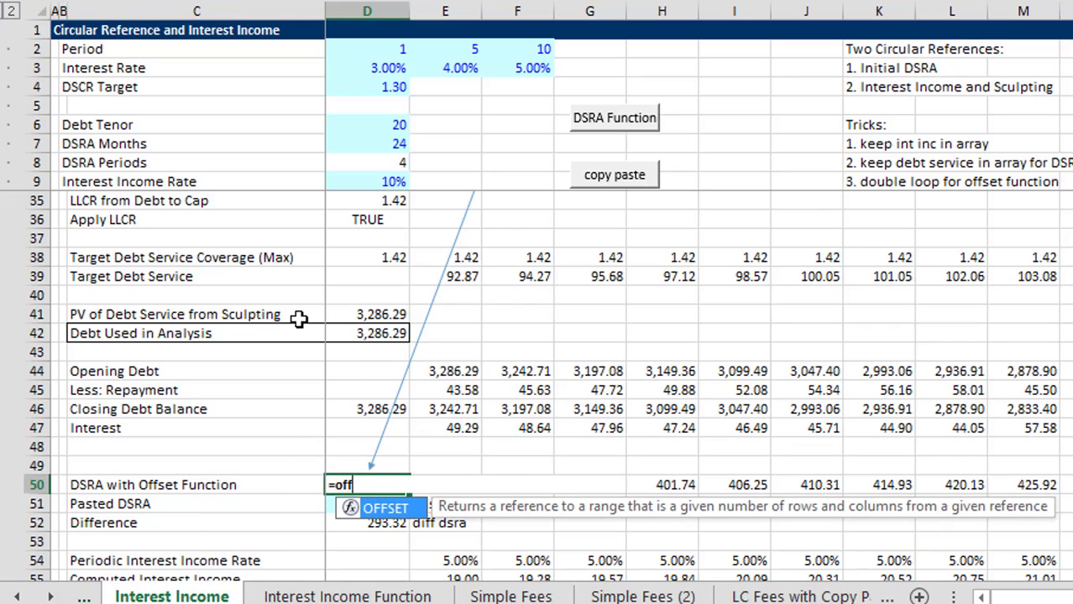
{"action": "key", "text": "Tab"}
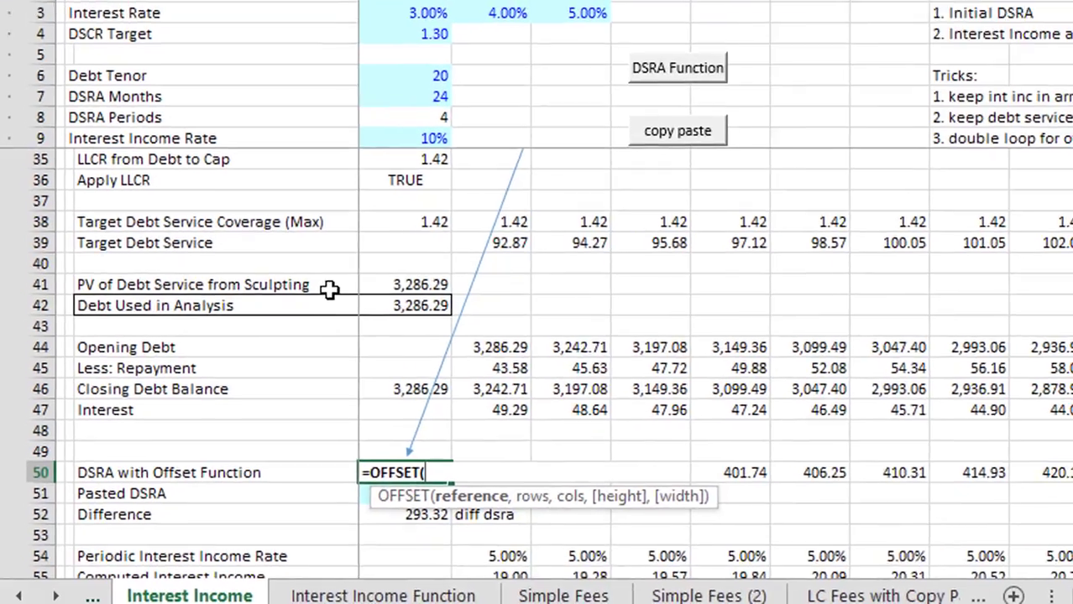
{"action": "key", "text": "Up"}
{"action": "key", "text": "Up"}
{"action": "key", "text": "Up"}
{"action": "key", "text": "Up"}
{"action": "key", "text": "Up"}
{"action": "key", "text": "Up"}
{"action": "key", "text": "Up"}
{"action": "key", "text": "Up"}
{"action": "key", "text": "Up"}
{"action": "key", "text": "Up"}
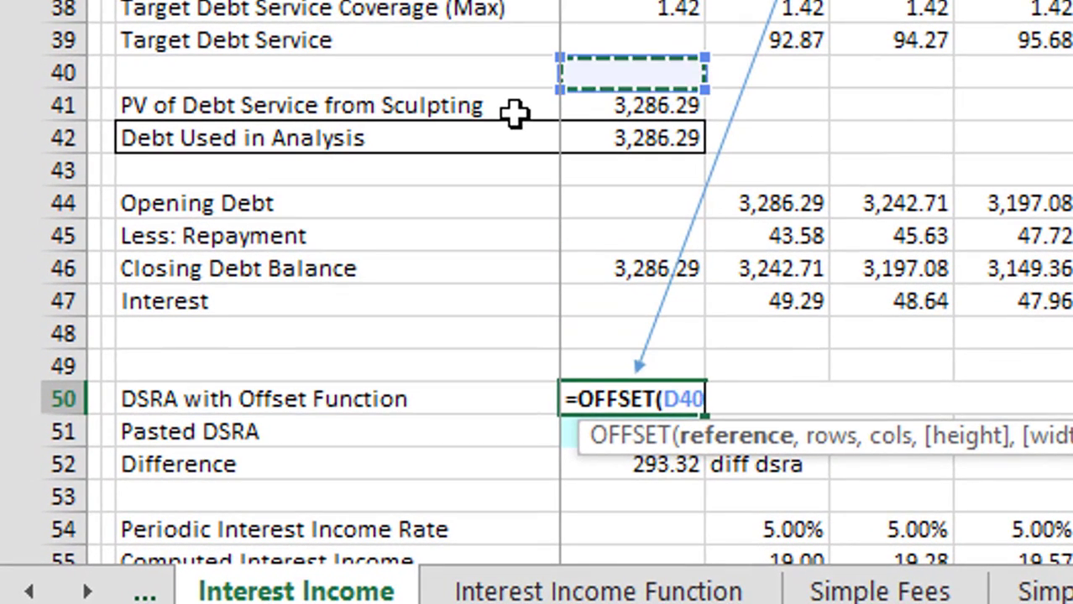
{"action": "key", "text": "Up"}
{"action": "key", "text": "Right"}
{"action": "key", "text": "Left"}
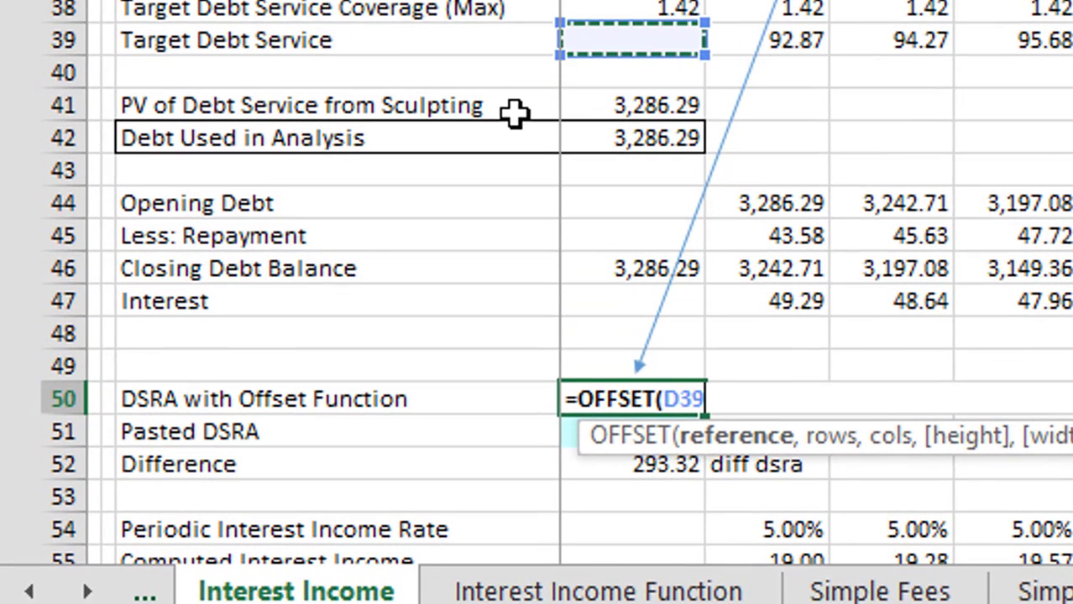
{"action": "type", "text": ",0,"}
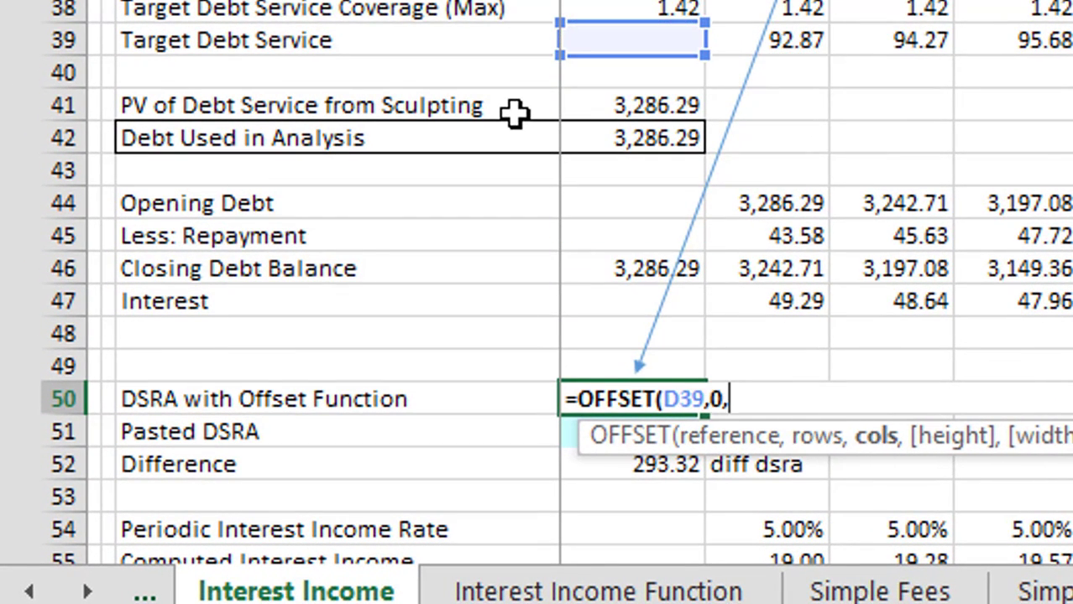
{"action": "type", "text": "1,"}
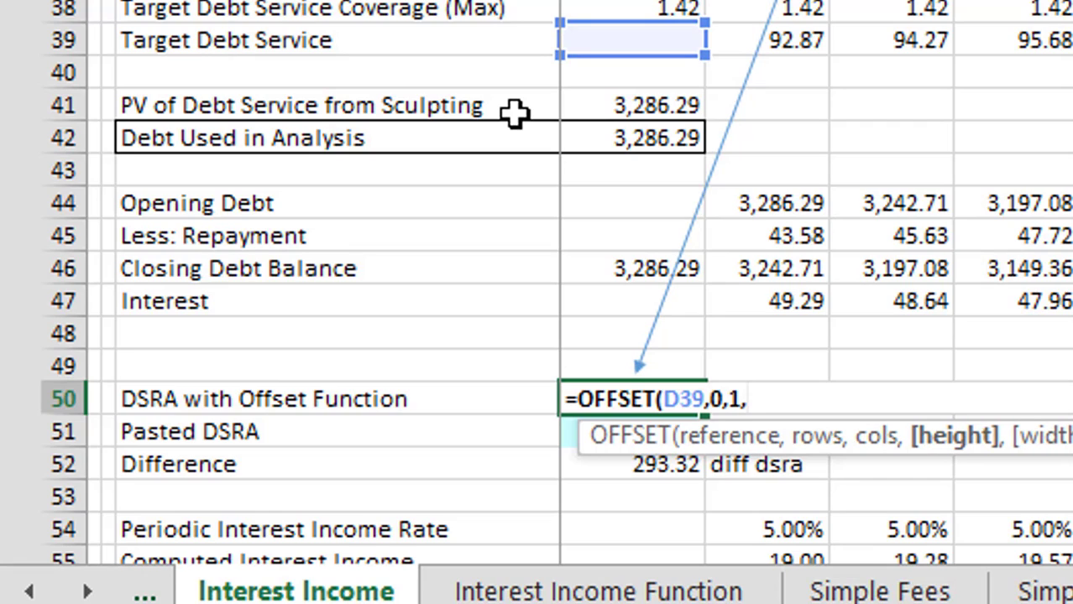
{"action": "type", "text": "1,"}
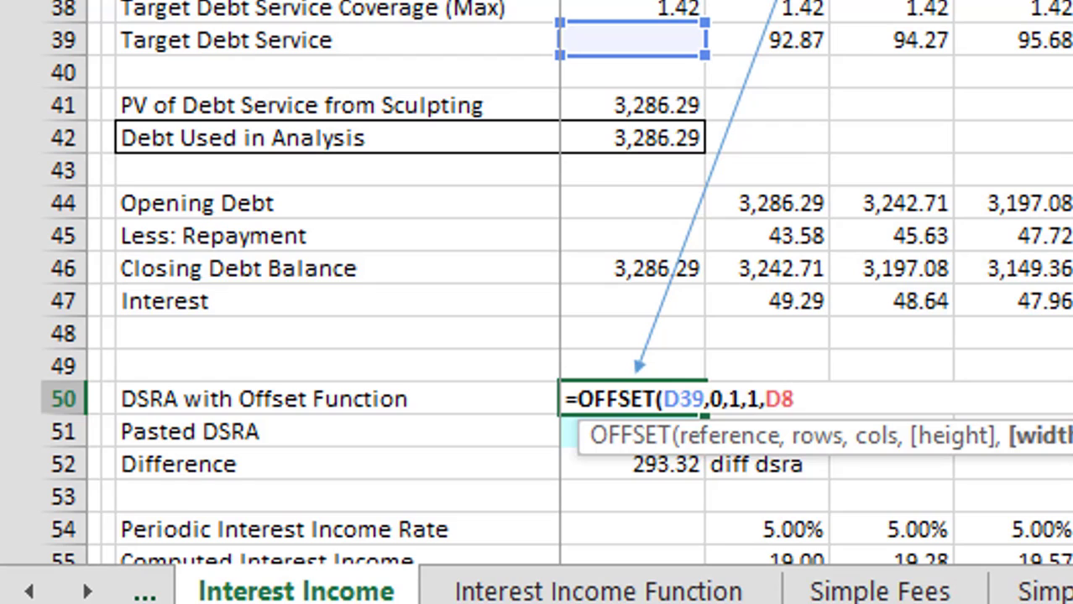
{"action": "key", "text": "F4"}
{"action": "key", "text": "Return"}
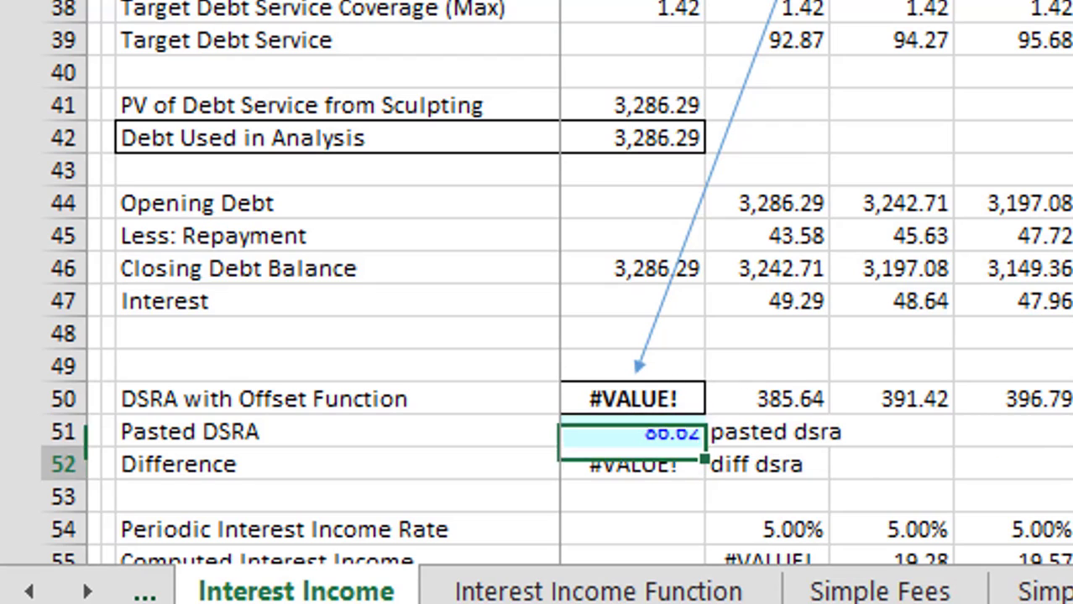
Wrap the D50 formula in SUM so it reads =SUM(OFFSET(D39,0,1,1,$D$8))
{"action": "key", "text": "Up"}
{"action": "key", "text": "F2"}
{"action": "key", "text": "Left"}
{"action": "key", "text": "Left"}
{"action": "key", "text": "Left"}
{"action": "key", "text": "Left"}
{"action": "key", "text": "Left"}
{"action": "key", "text": "Left"}
{"action": "key", "text": "Left"}
{"action": "key", "text": "Left"}
{"action": "key", "text": "Left"}
{"action": "key", "text": "Left"}
{"action": "key", "text": "Left"}
{"action": "key", "text": "Left"}
{"action": "key", "text": "Left"}
{"action": "key", "text": "Left"}
{"action": "key", "text": "Left"}
{"action": "key", "text": "Left"}
{"action": "key", "text": "Left"}
{"action": "key", "text": "Left"}
{"action": "key", "text": "Left"}
{"action": "key", "text": "Left"}
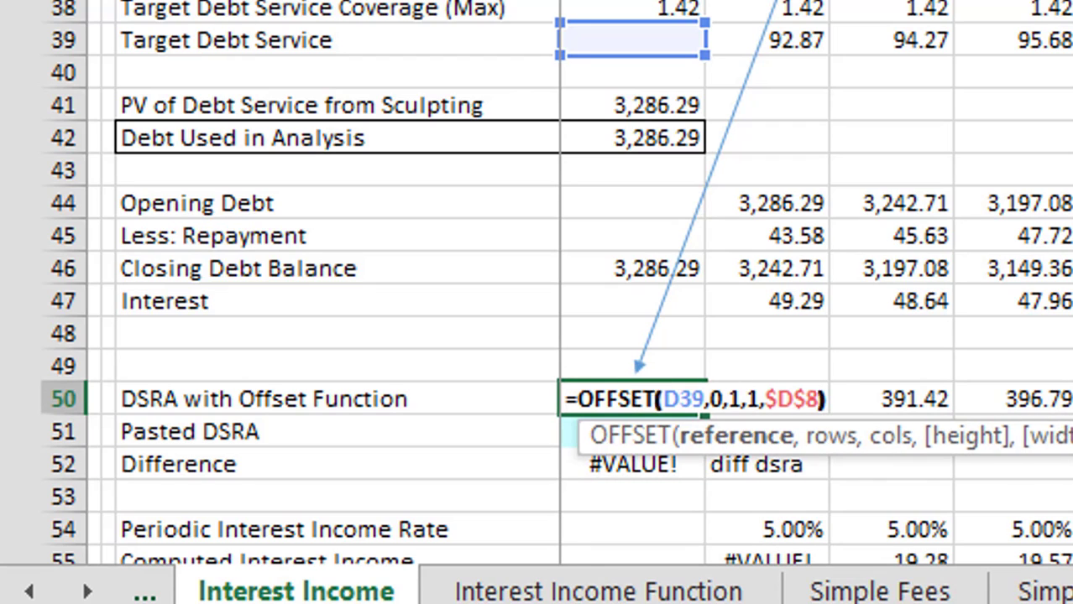
{"action": "key", "text": "Left"}
{"action": "type", "text": "s"}
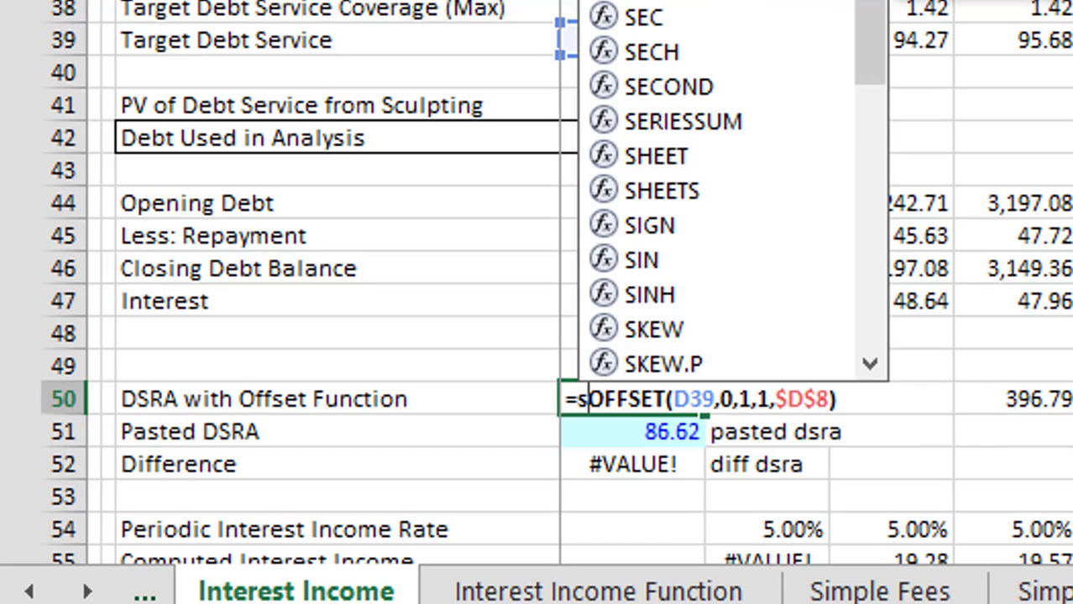
{"action": "type", "text": "um("}
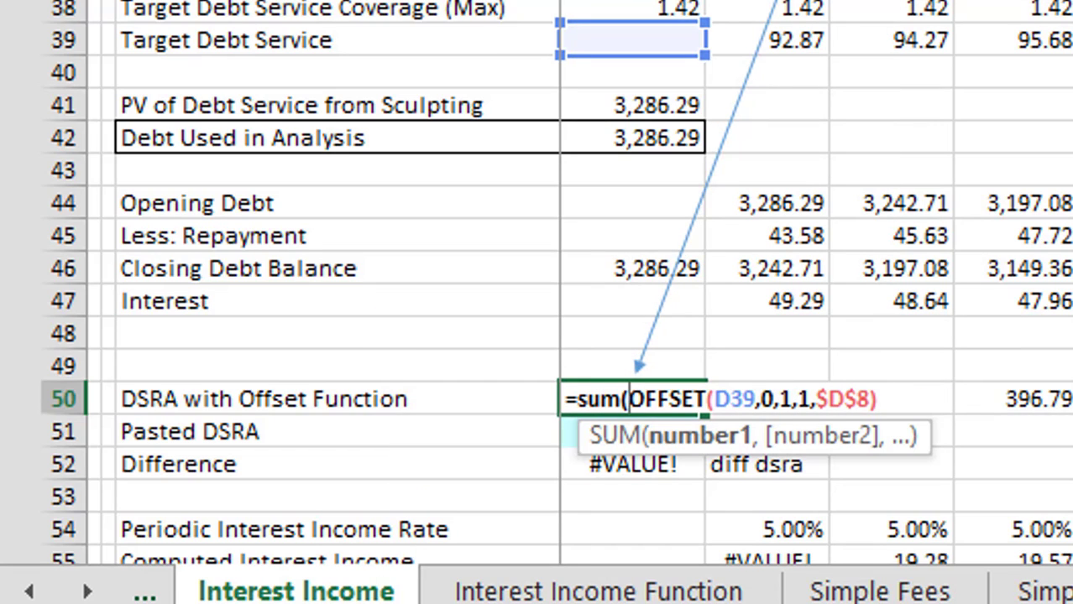
{"action": "key", "text": "End"}
{"action": "type", "text": ")"}
{"action": "key", "text": "Return"}
{"action": "key", "text": "Up"}
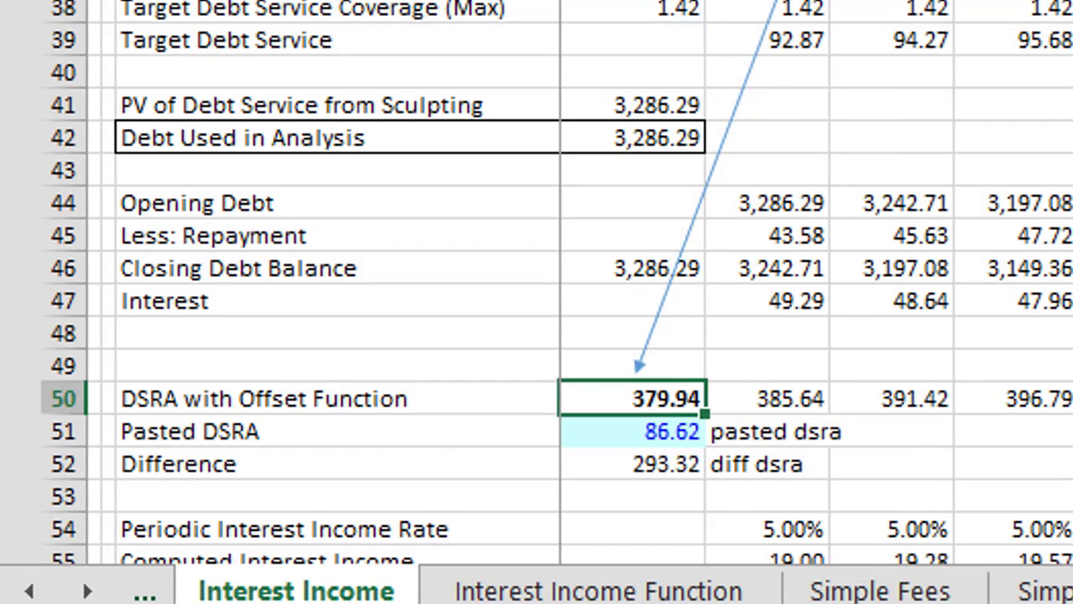
Copy the D50 SUM and OFFSET formula across all periods of the DSRA with Offset Function row
{"action": "key", "text": "Right"}
{"action": "key", "text": "Left"}
{"action": "key", "text": "ctrl+shift+Right"}
{"action": "key", "text": "shift+Left"}
{"action": "key", "text": "shift+Left"}
{"action": "key", "text": "shift+Left"}
{"action": "key", "text": "shift+Left"}
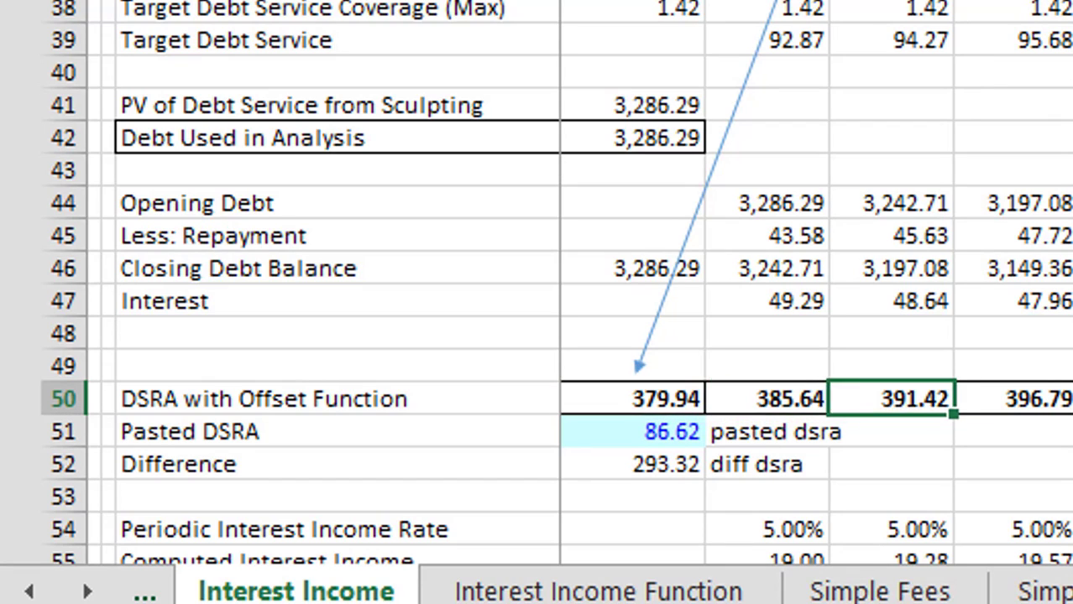
{"action": "key", "text": "Up"}
{"action": "key", "text": "Down"}
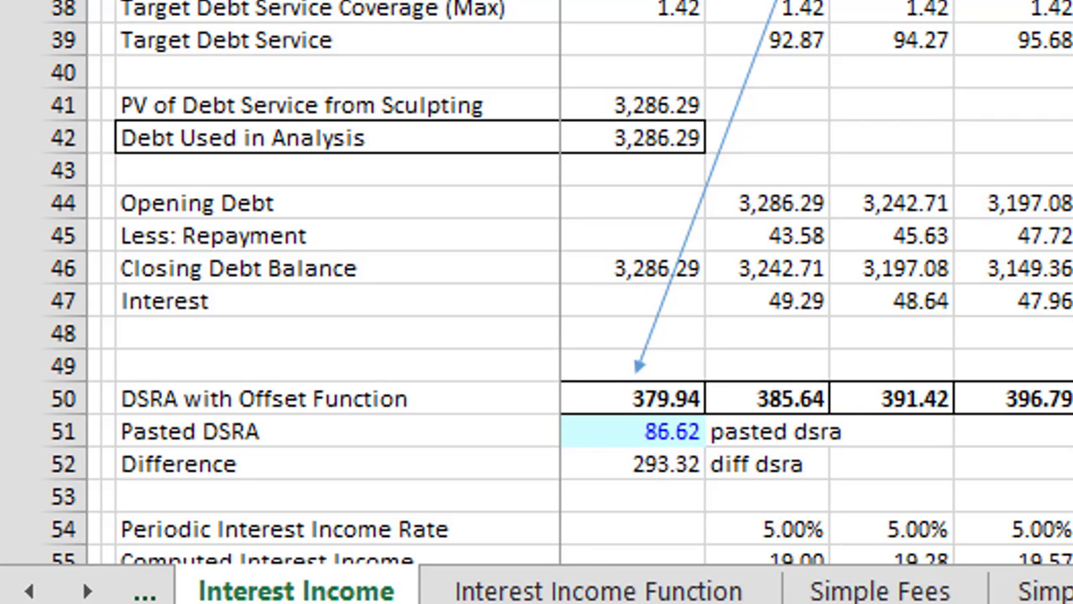
Undo the last entry affecting the DSRA with Offset Function calculation
{"action": "key", "text": "Return"}
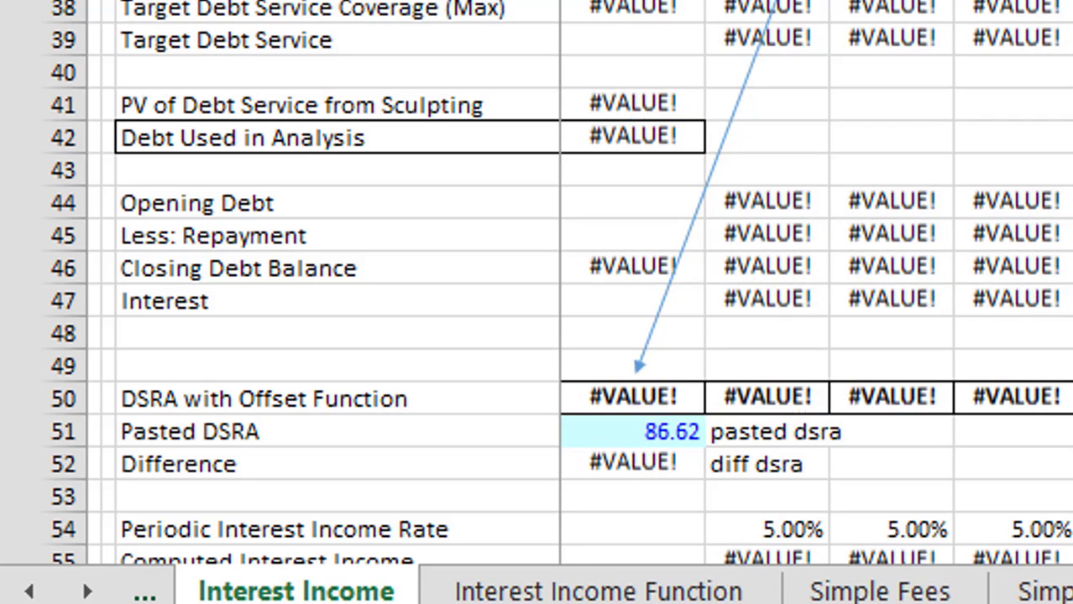
{"action": "key", "text": "ctrl+z"}
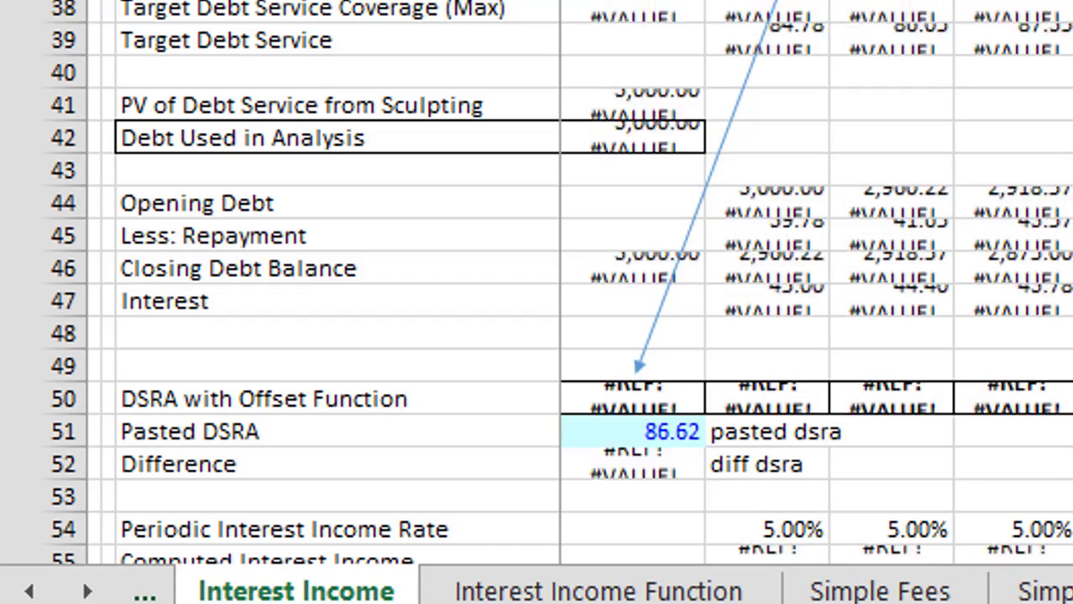
Examine the model from the top inputs down through the CFADS, target debt service, debt balance and DSRA rows
{"action": "key", "text": "ctrl+Home"}
{"action": "key", "text": "Down"}
{"action": "key", "text": "Down"}
{"action": "key", "text": "Down"}
{"action": "key", "text": "Down"}
{"action": "key", "text": "Down"}
{"action": "key", "text": "Down"}
{"action": "key", "text": "Down"}
{"action": "key", "text": "Down"}
{"action": "key", "text": "Down"}
{"action": "key", "text": "Down"}
{"action": "key", "text": "Down"}
{"action": "key", "text": "Down"}
{"action": "key", "text": "Down"}
{"action": "key", "text": "Down"}
{"action": "key", "text": "Down"}
{"action": "key", "text": "Down"}
{"action": "key", "text": "Down"}
{"action": "key", "text": "Down"}
{"action": "key", "text": "Down"}
{"action": "key", "text": "Down"}
{"action": "key", "text": "Down"}
{"action": "key", "text": "Down"}
{"action": "key", "text": "Down"}
{"action": "key", "text": "Down"}
{"action": "key", "text": "Down"}
{"action": "key", "text": "Down"}
{"action": "key", "text": "Down"}
{"action": "key", "text": "Down"}
{"action": "key", "text": "Down"}
{"action": "key", "text": "Down"}
{"action": "key", "text": "Down"}
{"action": "key", "text": "Down"}
{"action": "key", "text": "Down"}
{"action": "key", "text": "Down"}
{"action": "key", "text": "Down"}
{"action": "key", "text": "Down"}
{"action": "key", "text": "Down"}
{"action": "key", "text": "Down"}
{"action": "key", "text": "Down"}
{"action": "key", "text": "Down"}
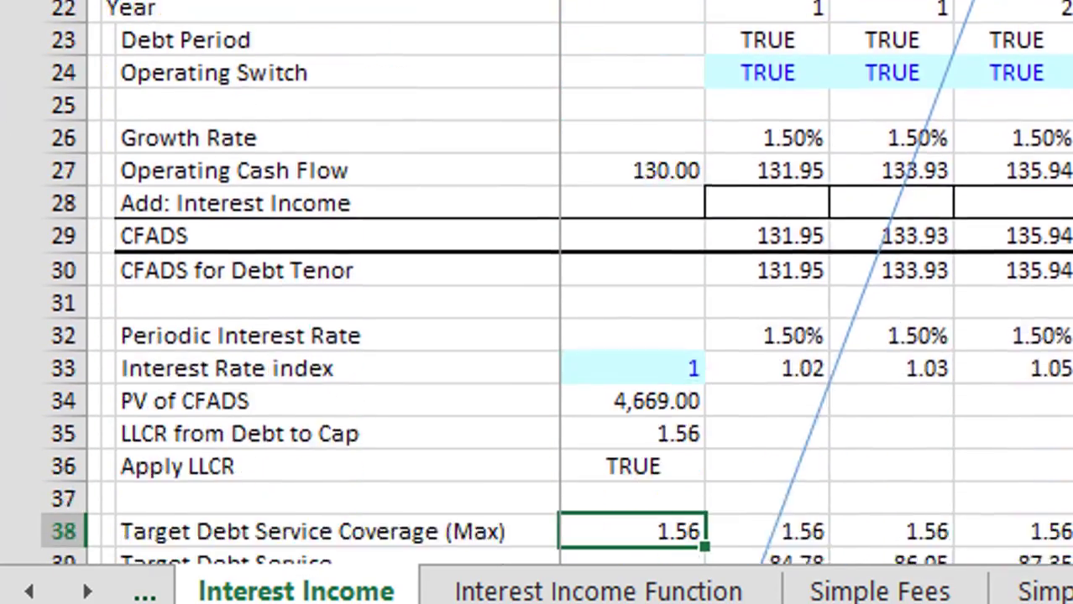
{"action": "key", "text": "Down"}
{"action": "key", "text": "Down"}
{"action": "key", "text": "Down"}
{"action": "key", "text": "Down"}
{"action": "key", "text": "Down"}
{"action": "key", "text": "Down"}
{"action": "key", "text": "Down"}
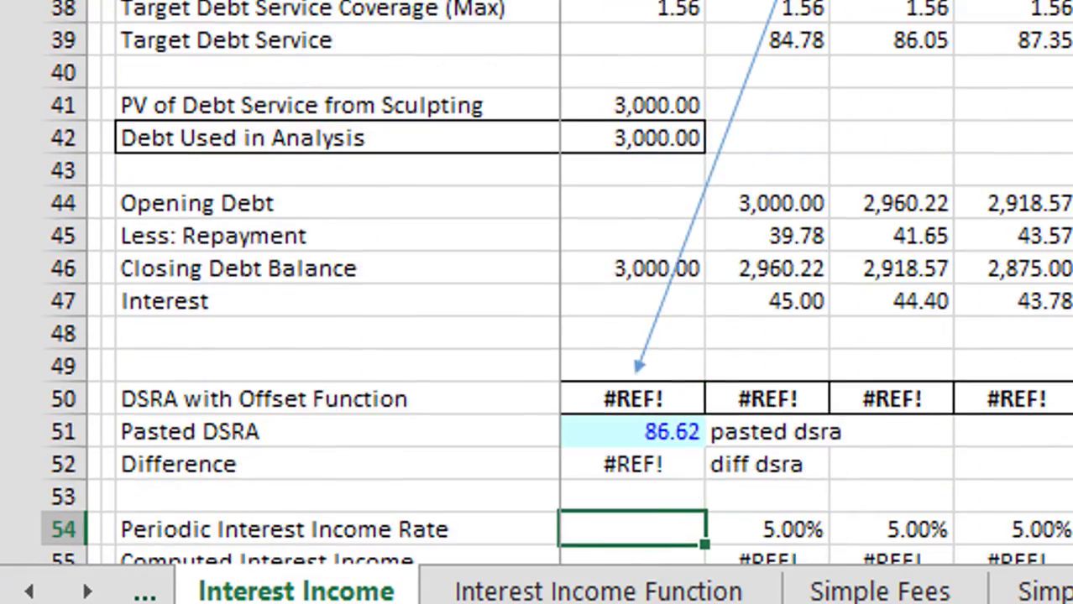
Wrap the D50 formula in IFERROR with 0 as the fallback so it reads =IFERROR(SUM(OFFSET(D39,0,1,1,$D$8)),0)
{"action": "key", "text": "Up"}
{"action": "key", "text": "Up"}
{"action": "key", "text": "Up"}
{"action": "key", "text": "Up"}
{"action": "key", "text": "F2"}
{"action": "key", "text": "Left"}
{"action": "key", "text": "Left"}
{"action": "key", "text": "Left"}
{"action": "key", "text": "Left"}
{"action": "key", "text": "Left"}
{"action": "key", "text": "Left"}
{"action": "key", "text": "Left"}
{"action": "key", "text": "Left"}
{"action": "key", "text": "Left"}
{"action": "key", "text": "Left"}
{"action": "key", "text": "Left"}
{"action": "key", "text": "Left"}
{"action": "key", "text": "Left"}
{"action": "key", "text": "Left"}
{"action": "key", "text": "Left"}
{"action": "key", "text": "Left"}
{"action": "key", "text": "Left"}
{"action": "key", "text": "Left"}
{"action": "key", "text": "Left"}
{"action": "key", "text": "Left"}
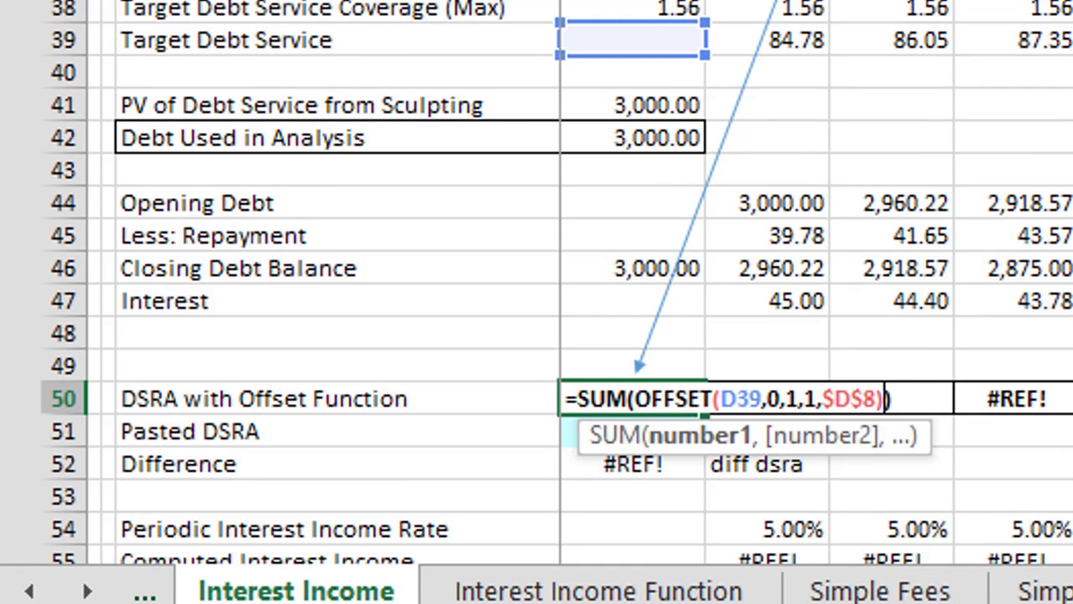
{"action": "type", "text": "o"}
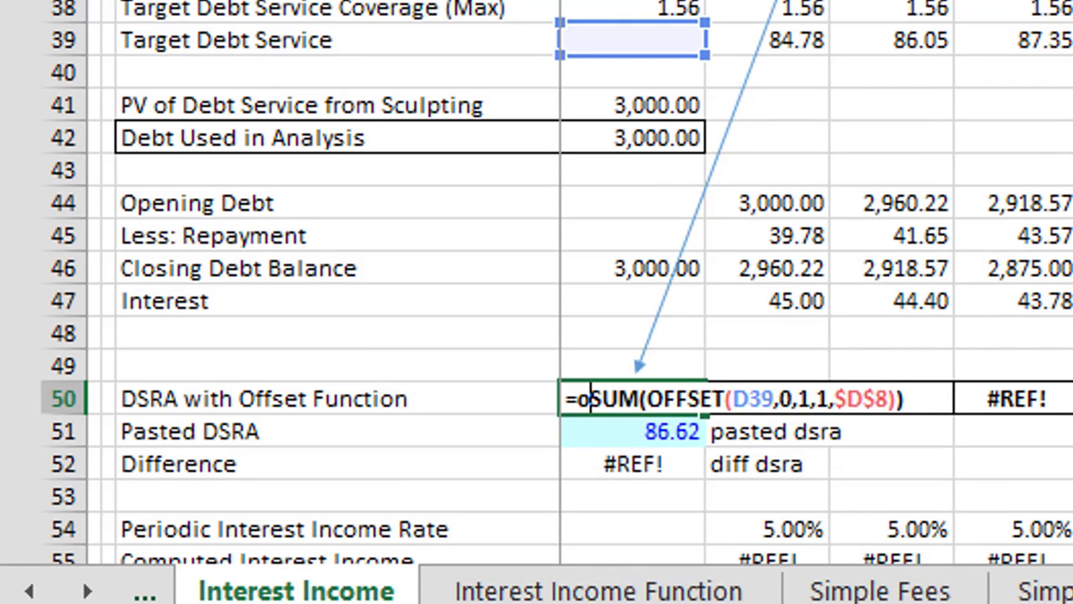
{"action": "key", "text": "BackSpace"}
{"action": "type", "text": "if"}
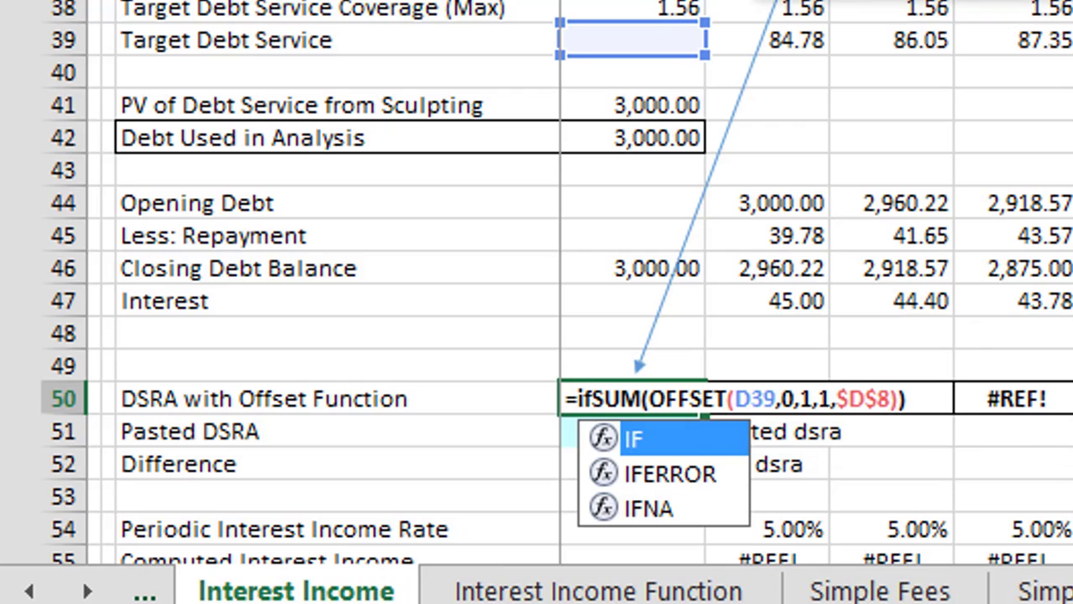
{"action": "key", "text": "Down"}
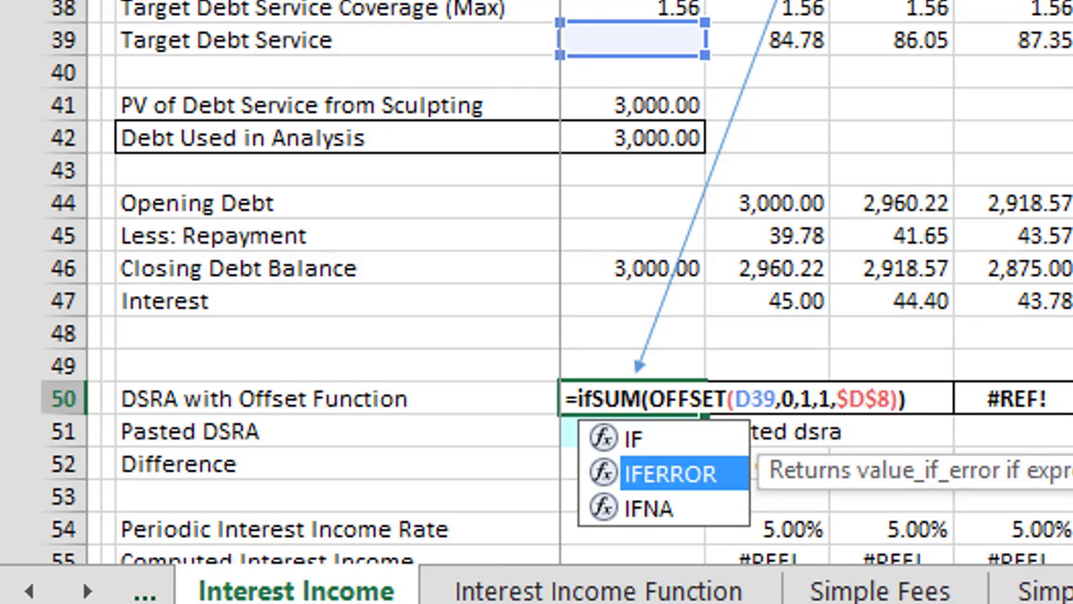
{"action": "key", "text": "Tab"}
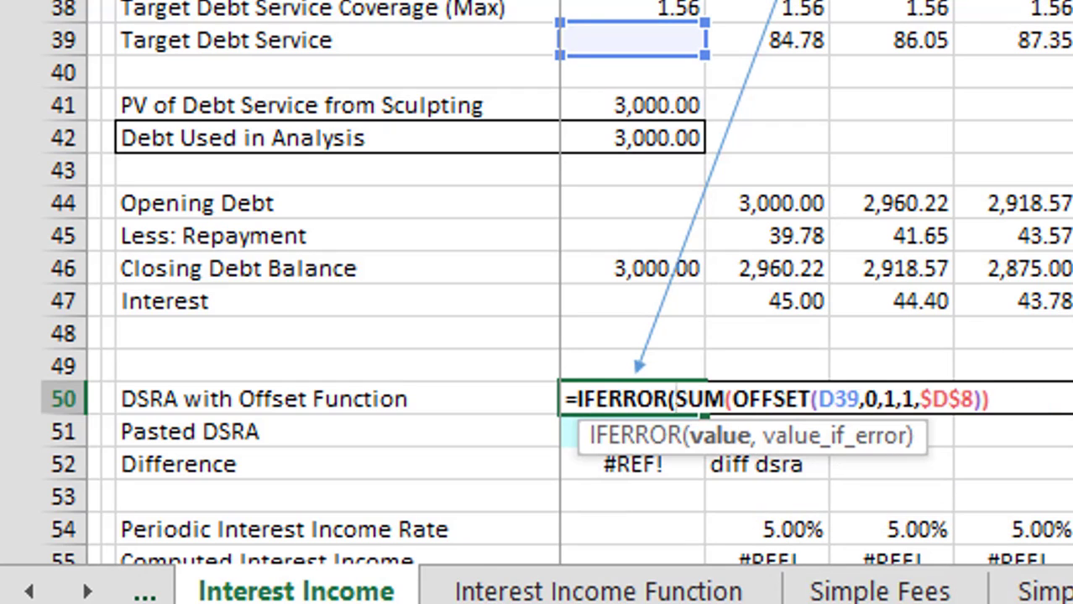
{"action": "key", "text": "Return"}
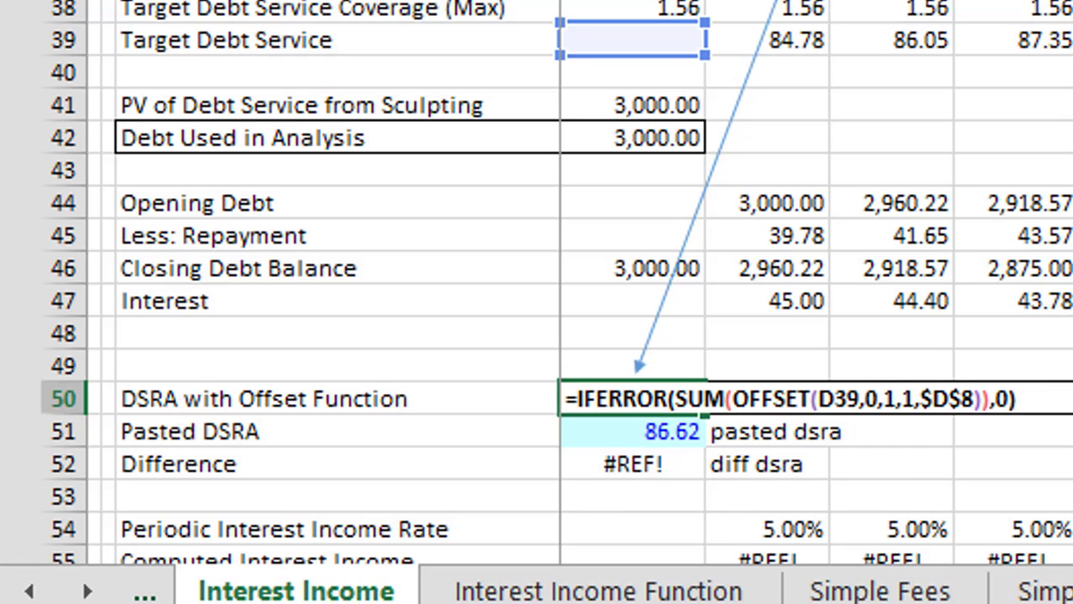
{"action": "key", "text": "Return"}
{"action": "key", "text": "Up"}
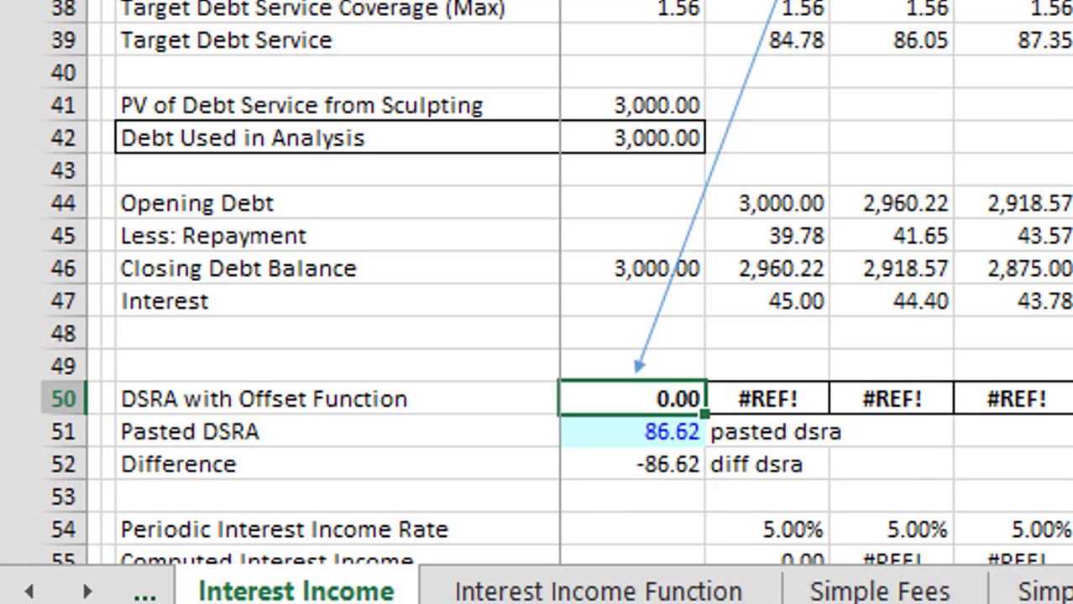
Copy the D50 IFERROR formula across all periods of the DSRA with Offset Function row
{"action": "key", "text": "ctrl+shift+r"}
{"action": "key", "text": "Down"}
{"action": "key", "text": "Up"}
{"action": "key", "text": "Up"}
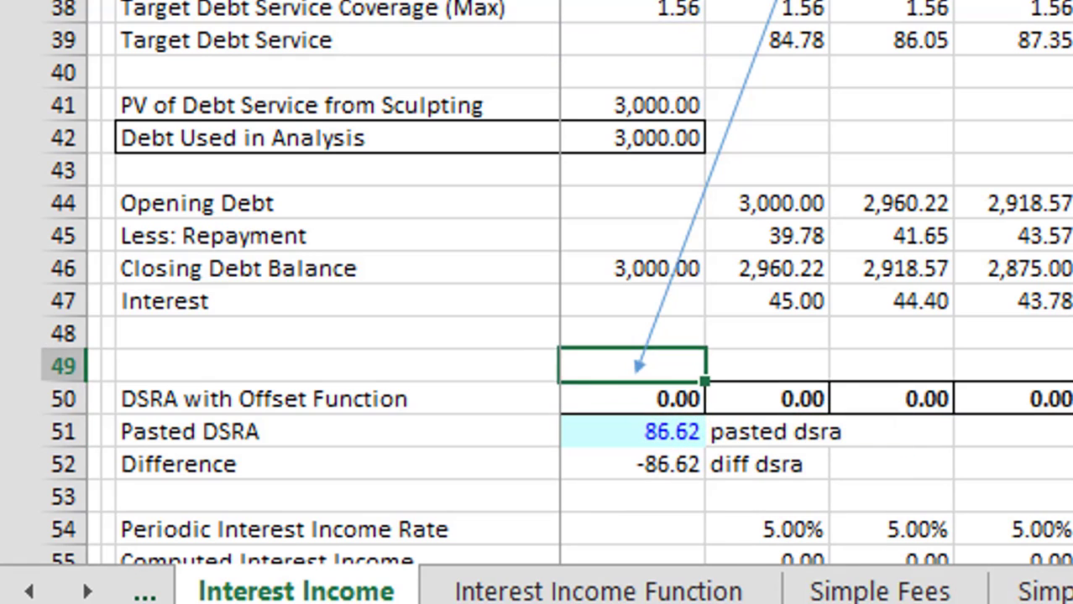
{"action": "key", "text": "Left"}
{"action": "key", "text": "Down"}
{"action": "key", "text": "Right"}
{"action": "key", "text": "Down"}
{"action": "key", "text": "Up"}
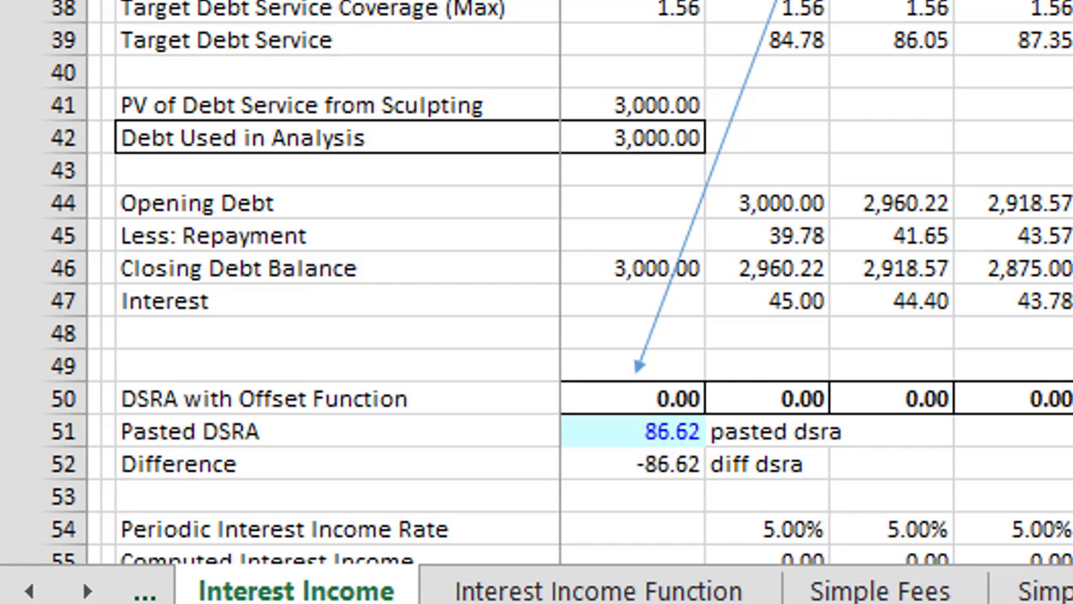
Examine how the Add: DSRA amount in project cost feeds maximum debt, the LLCR and target debt service
{"action": "scroll", "coordinate": [537, 302], "scroll_direction": "up", "scroll_amount": 8}
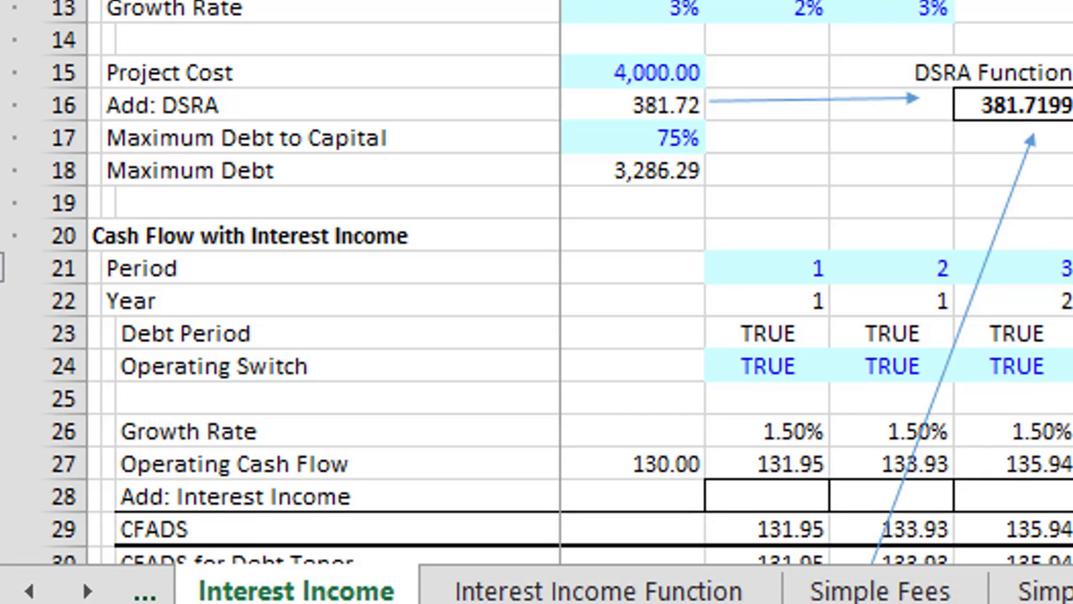
{"action": "key", "text": "Down"}
{"action": "key", "text": "Down"}
{"action": "key", "text": "Down"}
{"action": "key", "text": "Down"}
{"action": "key", "text": "Down"}
{"action": "key", "text": "Down"}
{"action": "key", "text": "Down"}
{"action": "key", "text": "Down"}
{"action": "key", "text": "Down"}
{"action": "key", "text": "Down"}
{"action": "key", "text": "Down"}
{"action": "key", "text": "Down"}
{"action": "key", "text": "Down"}
{"action": "key", "text": "Down"}
{"action": "key", "text": "Down"}
{"action": "key", "text": "Down"}
{"action": "key", "text": "Down"}
{"action": "key", "text": "Down"}
{"action": "key", "text": "Down"}
{"action": "key", "text": "Down"}
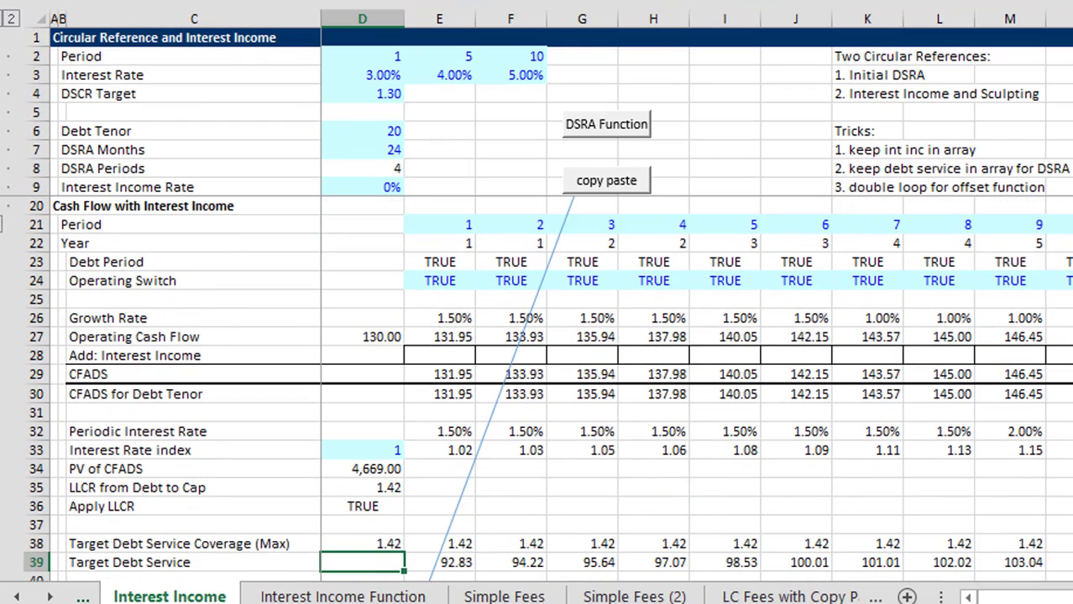
{"action": "key", "text": "Up"}
{"action": "key", "text": "Up"}
{"action": "key", "text": "Up"}
{"action": "key", "text": "Up"}
{"action": "key", "text": "Up"}
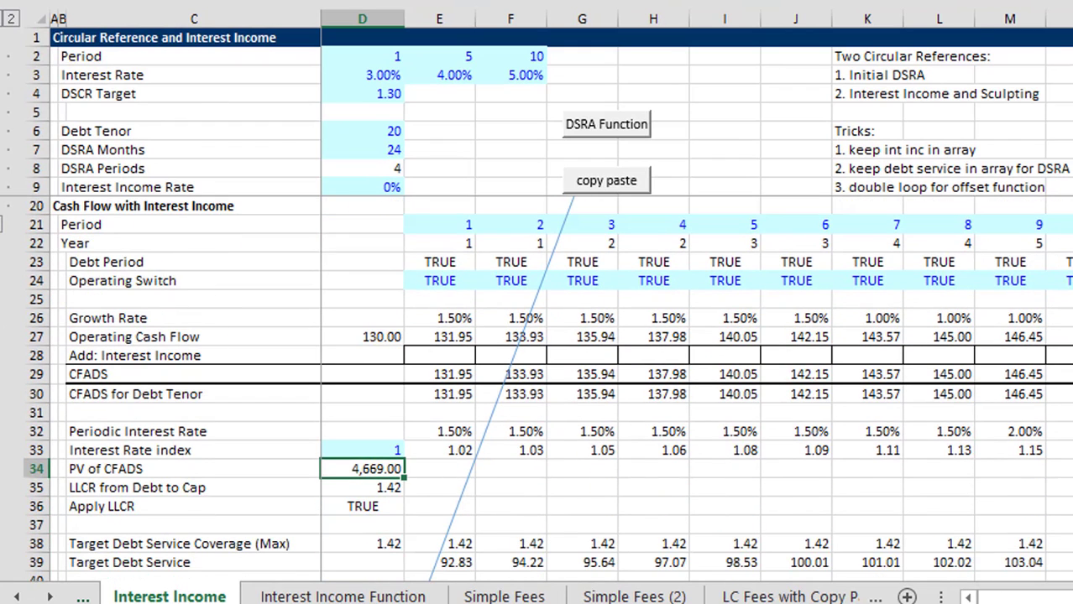
{"action": "key", "text": "Up"}
{"action": "key", "text": "Up"}
{"action": "key", "text": "Up"}
{"action": "key", "text": "Up"}
{"action": "key", "text": "Up"}
{"action": "key", "text": "Up"}
{"action": "key", "text": "Up"}
{"action": "key", "text": "Up"}
{"action": "key", "text": "Up"}
{"action": "key", "text": "Up"}
{"action": "key", "text": "Up"}
{"action": "key", "text": "Up"}
{"action": "key", "text": "Up"}
{"action": "key", "text": "Up"}
{"action": "key", "text": "Up"}
{"action": "key", "text": "Up"}
{"action": "key", "text": "Up"}
{"action": "key", "text": "Up"}
{"action": "key", "text": "Up"}
{"action": "key", "text": "Up"}
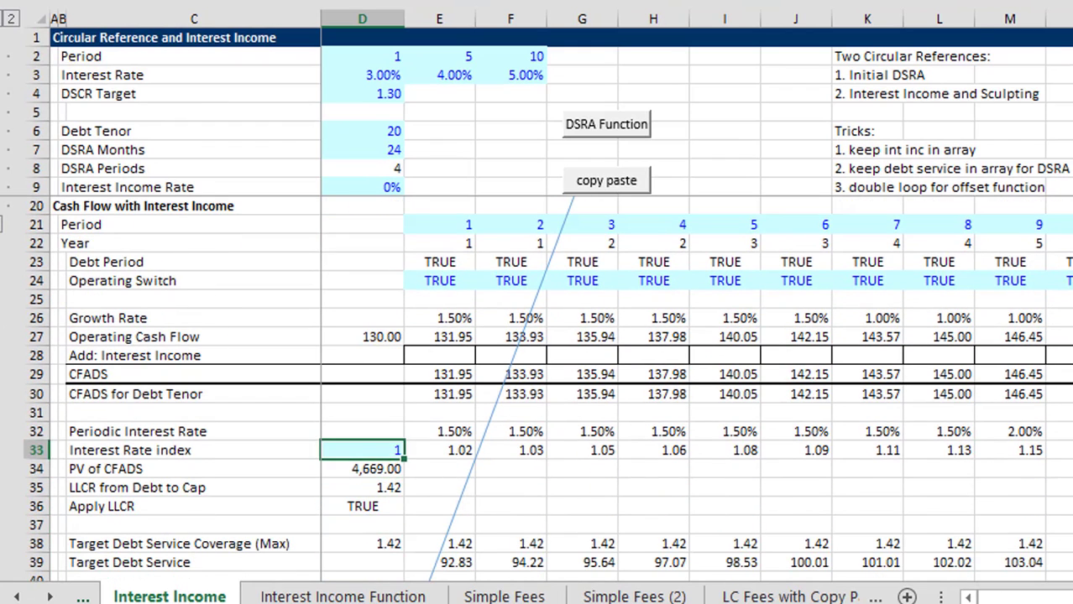
Try to link the Add: DSRA cell D16 directly to the DSRA with Offset Function amount in D50
{"action": "key", "text": "Down"}
{"action": "key", "text": "Down"}
{"action": "key", "text": "Down"}
{"action": "key", "text": "Down"}
{"action": "key", "text": "Down"}
{"action": "key", "text": "Down"}
{"action": "key", "text": "Down"}
{"action": "key", "text": "Down"}
{"action": "key", "text": "Down"}
{"action": "key", "text": "Down"}
{"action": "key", "text": "Down"}
{"action": "key", "text": "Down"}
{"action": "key", "text": "Down"}
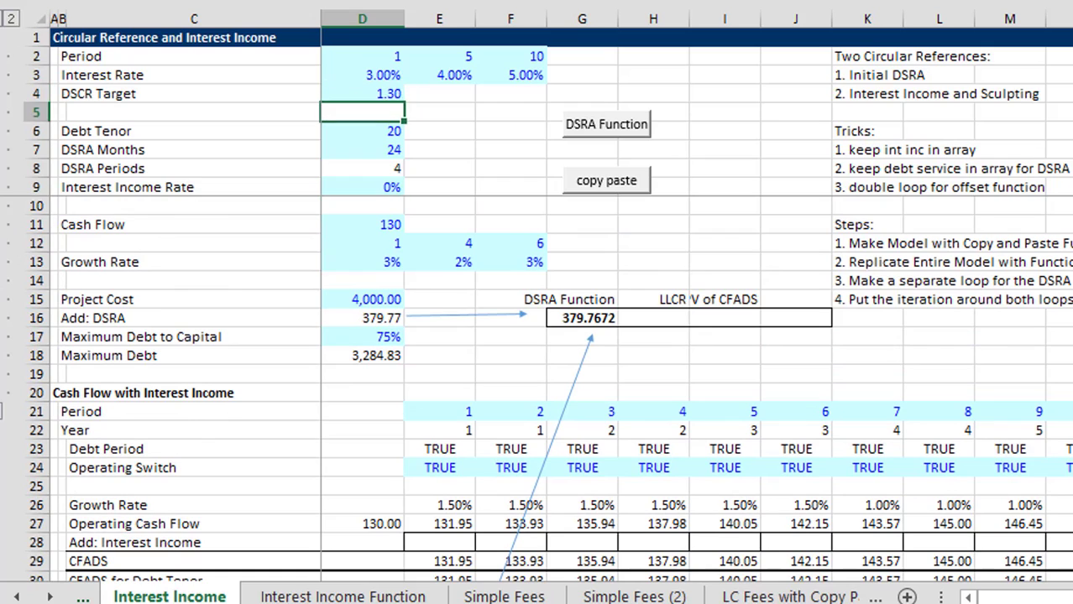
{"action": "key", "text": "Up"}
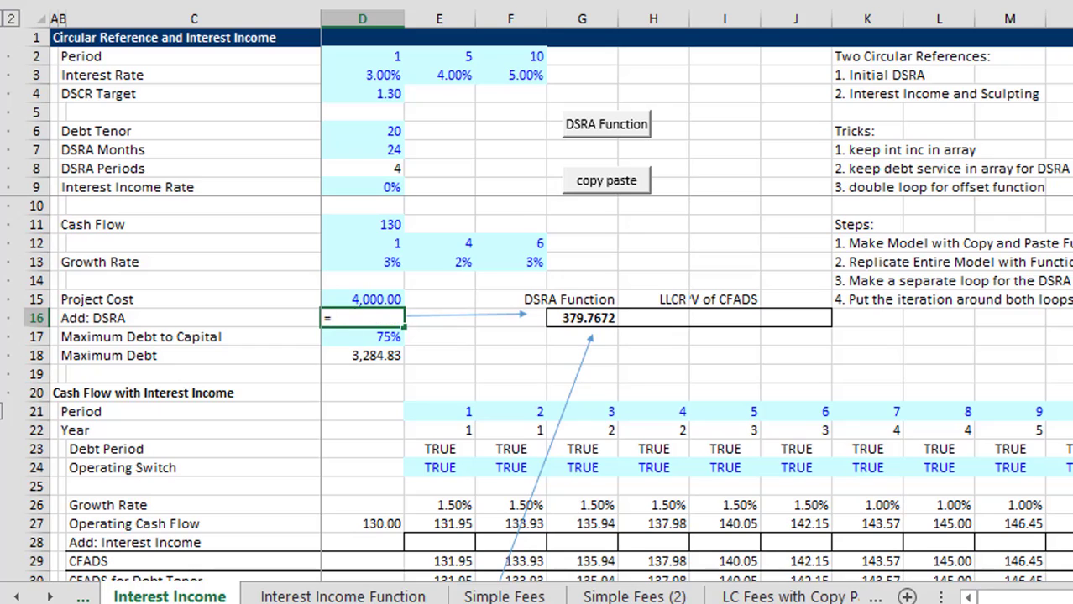
{"action": "type", "text": "="}
{"action": "key", "text": "Down"}
{"action": "key", "text": "Down"}
{"action": "key", "text": "Down"}
{"action": "key", "text": "Down"}
{"action": "key", "text": "Down"}
{"action": "key", "text": "Down"}
{"action": "key", "text": "Down"}
{"action": "key", "text": "Down"}
{"action": "key", "text": "Down"}
{"action": "key", "text": "Down"}
{"action": "key", "text": "Down"}
{"action": "key", "text": "Down"}
{"action": "key", "text": "Down"}
{"action": "key", "text": "Down"}
{"action": "key", "text": "Down"}
{"action": "key", "text": "Down"}
{"action": "key", "text": "Down"}
{"action": "key", "text": "Down"}
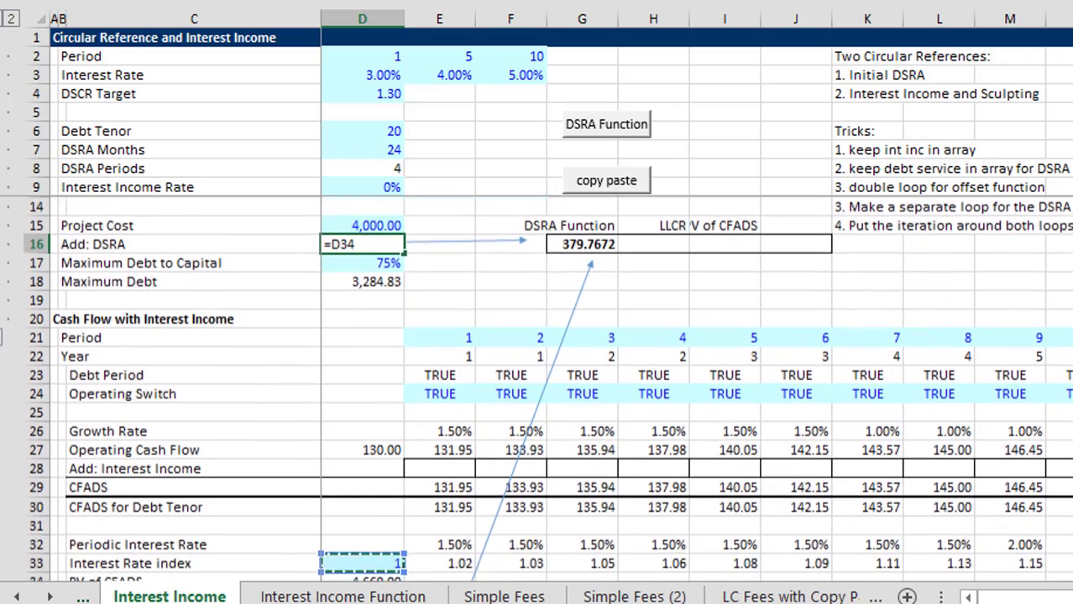
{"action": "key", "text": "Down"}
{"action": "key", "text": "Down"}
{"action": "key", "text": "Down"}
{"action": "key", "text": "Down"}
{"action": "key", "text": "Down"}
{"action": "key", "text": "Down"}
{"action": "key", "text": "Down"}
{"action": "key", "text": "Down"}
{"action": "key", "text": "Down"}
{"action": "key", "text": "Down"}
{"action": "key", "text": "Down"}
{"action": "key", "text": "Down"}
{"action": "key", "text": "Down"}
{"action": "key", "text": "Down"}
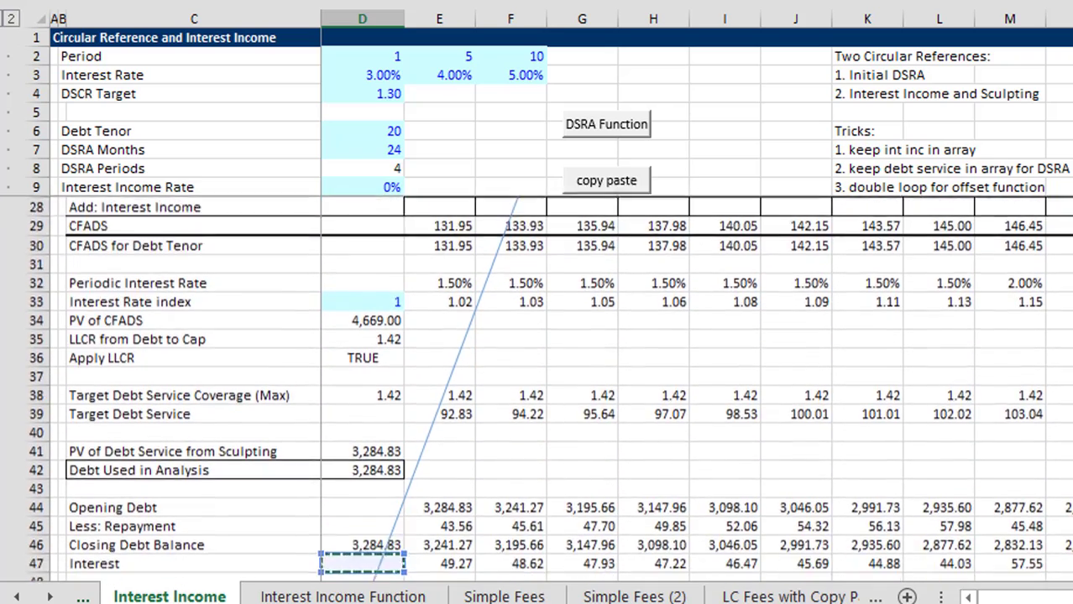
{"action": "key", "text": "Down"}
{"action": "key", "text": "Down"}
{"action": "key", "text": "Down"}
{"action": "key", "text": "Down"}
{"action": "key", "text": "Down"}
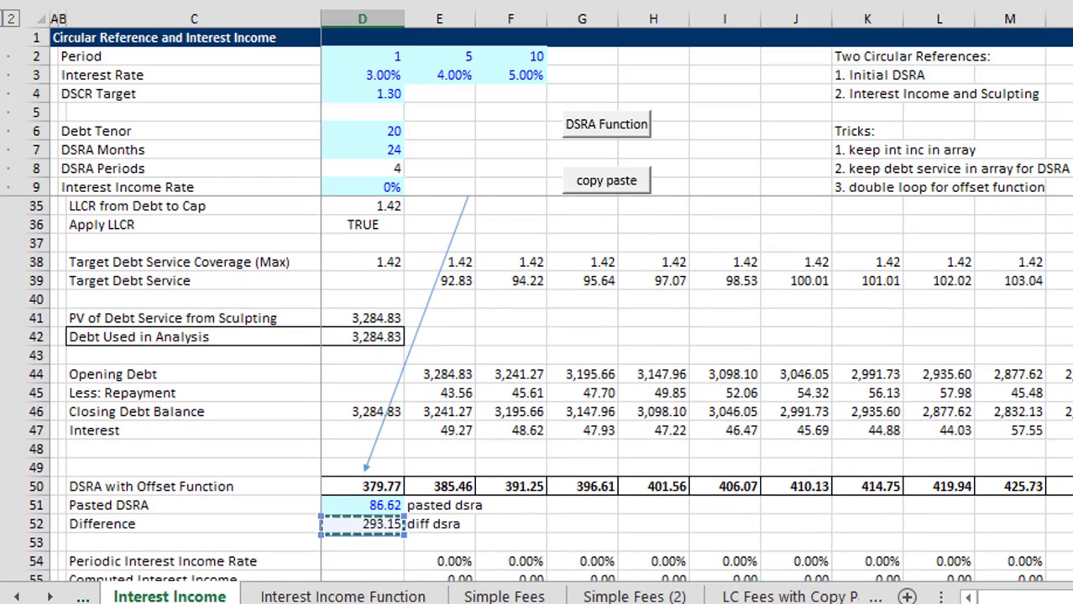
{"action": "key", "text": "Up"}
{"action": "key", "text": "Up"}
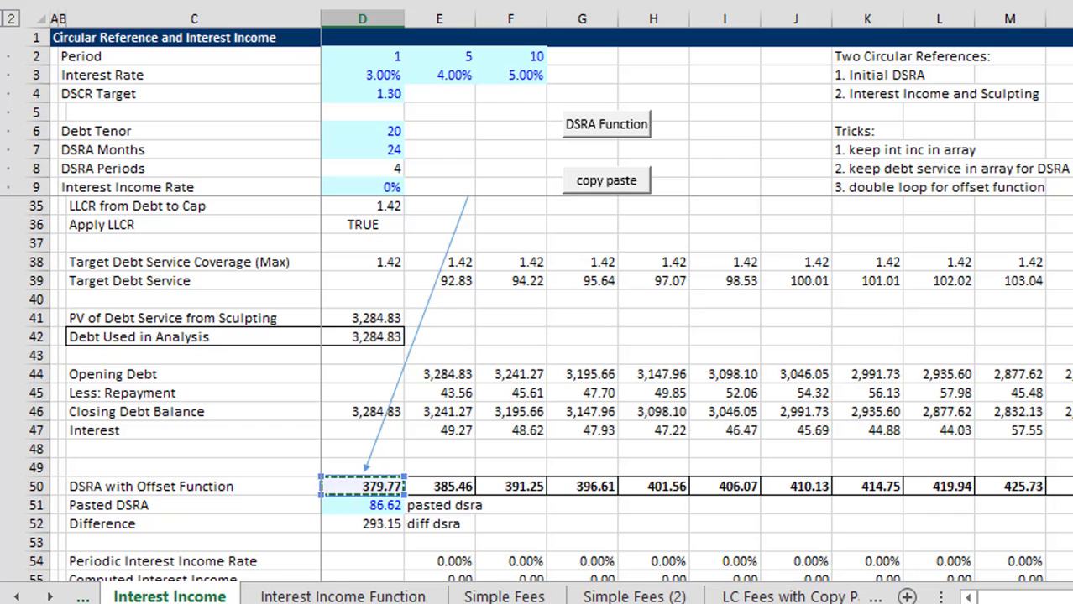
{"action": "key", "text": "Return"}
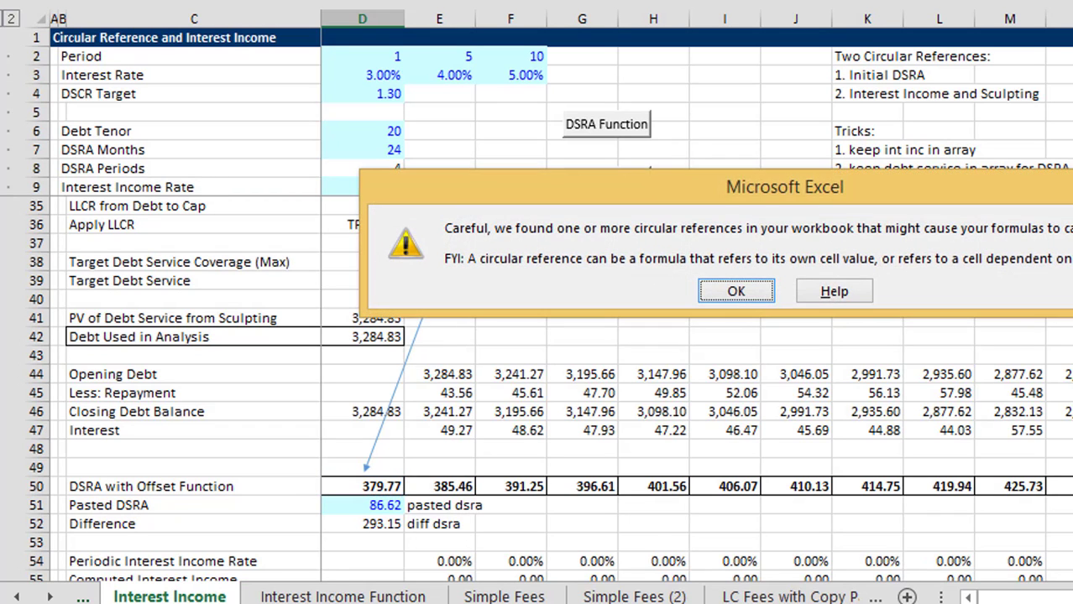
{"action": "key", "text": "Return"}
Examine the circular path from maximum debt and LLCR down to the DSRA with Offset Function, pasted DSRA and interest income difference rows
{"action": "key", "text": "Down"}
{"action": "key", "text": "Down"}
{"action": "key", "text": "Down"}
{"action": "key", "text": "Down"}
{"action": "key", "text": "Down"}
{"action": "key", "text": "Down"}
{"action": "key", "text": "Down"}
{"action": "key", "text": "Down"}
{"action": "key", "text": "Down"}
{"action": "key", "text": "Down"}
{"action": "key", "text": "Down"}
{"action": "key", "text": "Down"}
{"action": "key", "text": "Down"}
{"action": "key", "text": "Down"}
{"action": "key", "text": "Down"}
{"action": "key", "text": "Down"}
{"action": "key", "text": "Down"}
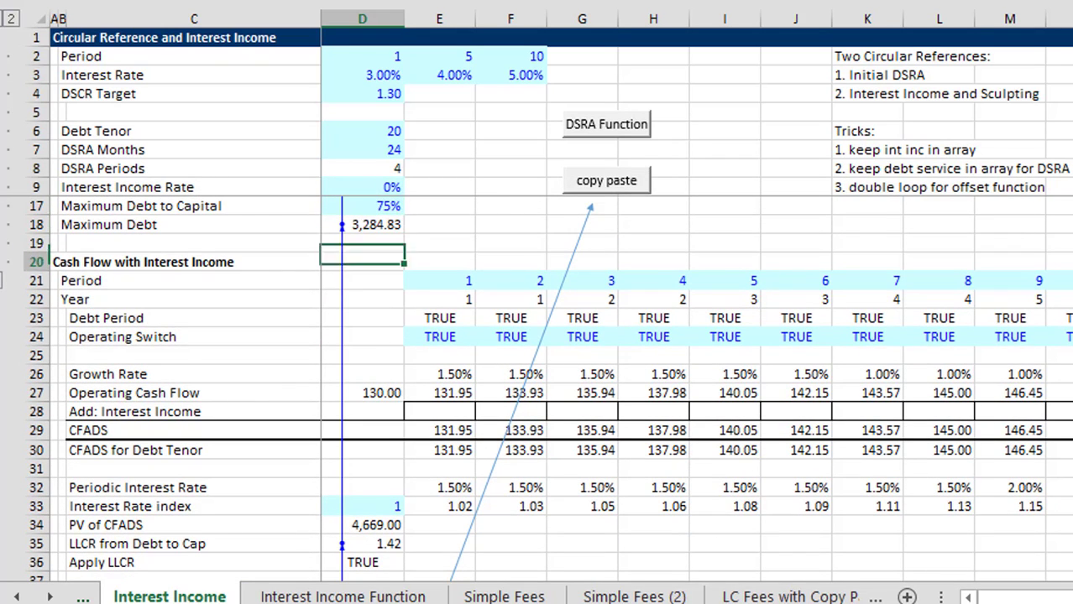
{"action": "key", "text": "Down"}
{"action": "key", "text": "Down"}
{"action": "key", "text": "Down"}
{"action": "key", "text": "Down"}
{"action": "key", "text": "Down"}
{"action": "key", "text": "Down"}
{"action": "key", "text": "Down"}
{"action": "key", "text": "Down"}
{"action": "key", "text": "Down"}
{"action": "key", "text": "Down"}
{"action": "key", "text": "Down"}
{"action": "key", "text": "Down"}
{"action": "key", "text": "Down"}
{"action": "key", "text": "Down"}
{"action": "key", "text": "Down"}
{"action": "key", "text": "Down"}
{"action": "key", "text": "Down"}
{"action": "key", "text": "Down"}
{"action": "key", "text": "Down"}
{"action": "key", "text": "Down"}
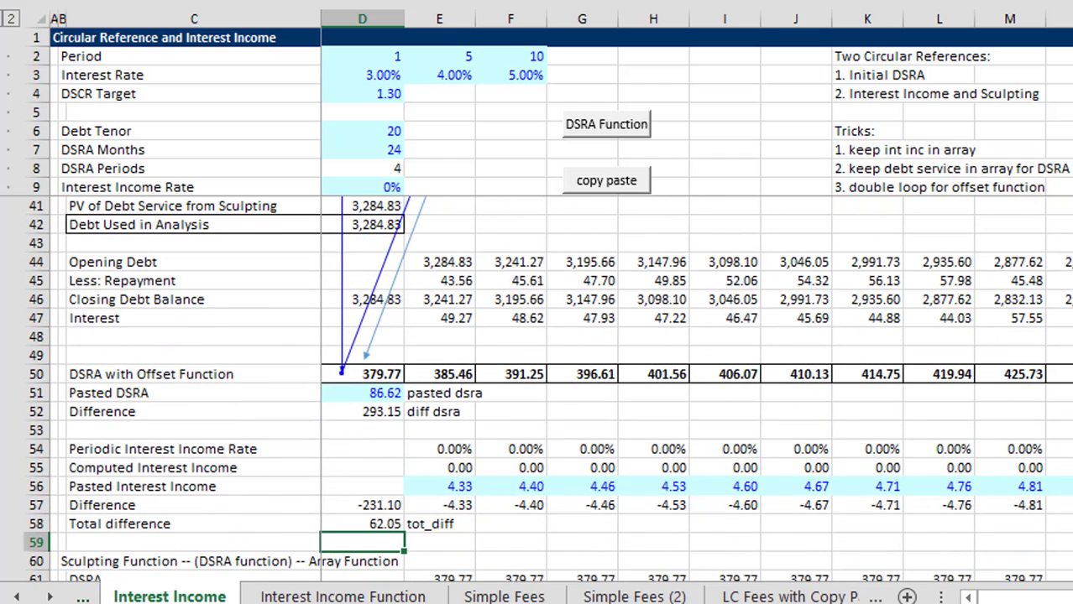
{"action": "key", "text": "Up"}
{"action": "key", "text": "Up"}
{"action": "key", "text": "Up"}
{"action": "key", "text": "Up"}
{"action": "key", "text": "Up"}
{"action": "key", "text": "Up"}
{"action": "key", "text": "Up"}
{"action": "key", "text": "Up"}
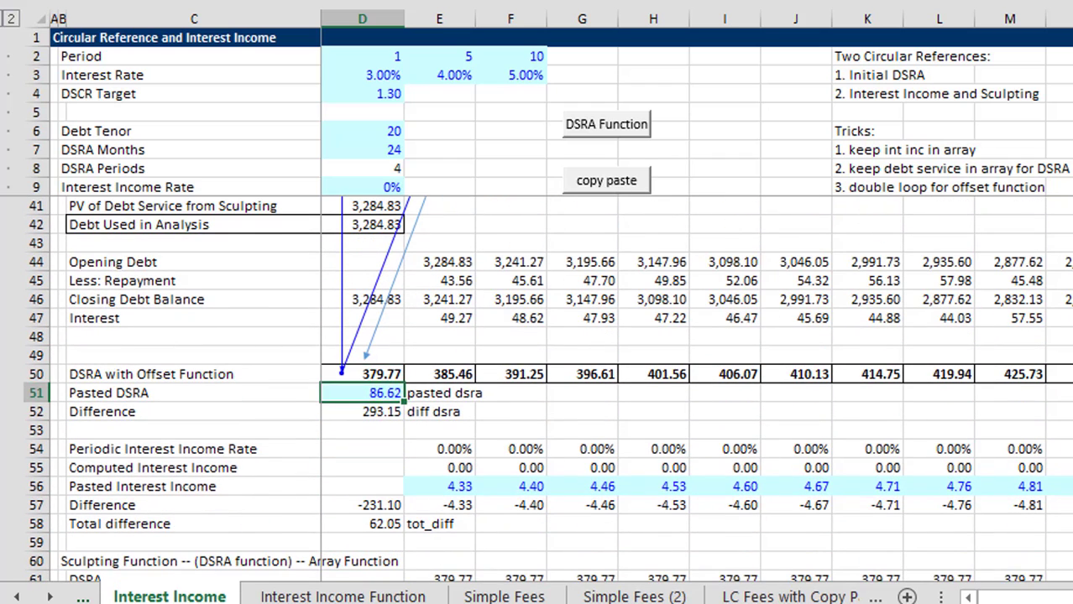
Link the Add: DSRA cell D16 to the Pasted DSRA value in D51 instead of the calculated DSRA
{"action": "key", "text": "Down"}
{"action": "key", "text": "Up"}
{"action": "key", "text": "Up"}
{"action": "key", "text": "Up"}
{"action": "key", "text": "Up"}
{"action": "key", "text": "Up"}
{"action": "key", "text": "Up"}
{"action": "key", "text": "Up"}
{"action": "key", "text": "Up"}
{"action": "key", "text": "Up"}
{"action": "key", "text": "Up"}
{"action": "key", "text": "Up"}
{"action": "key", "text": "Up"}
{"action": "key", "text": "Up"}
{"action": "key", "text": "Up"}
{"action": "key", "text": "Up"}
{"action": "key", "text": "Up"}
{"action": "key", "text": "Up"}
{"action": "key", "text": "Up"}
{"action": "key", "text": "Up"}
{"action": "key", "text": "Up"}
{"action": "key", "text": "Up"}
{"action": "key", "text": "Up"}
{"action": "key", "text": "Up"}
{"action": "key", "text": "Up"}
{"action": "key", "text": "Up"}
{"action": "key", "text": "Up"}
{"action": "key", "text": "Up"}
{"action": "key", "text": "Up"}
{"action": "key", "text": "Up"}
{"action": "key", "text": "Up"}
{"action": "key", "text": "Up"}
{"action": "key", "text": "Up"}
{"action": "key", "text": "Up"}
{"action": "key", "text": "Up"}
{"action": "key", "text": "Up"}
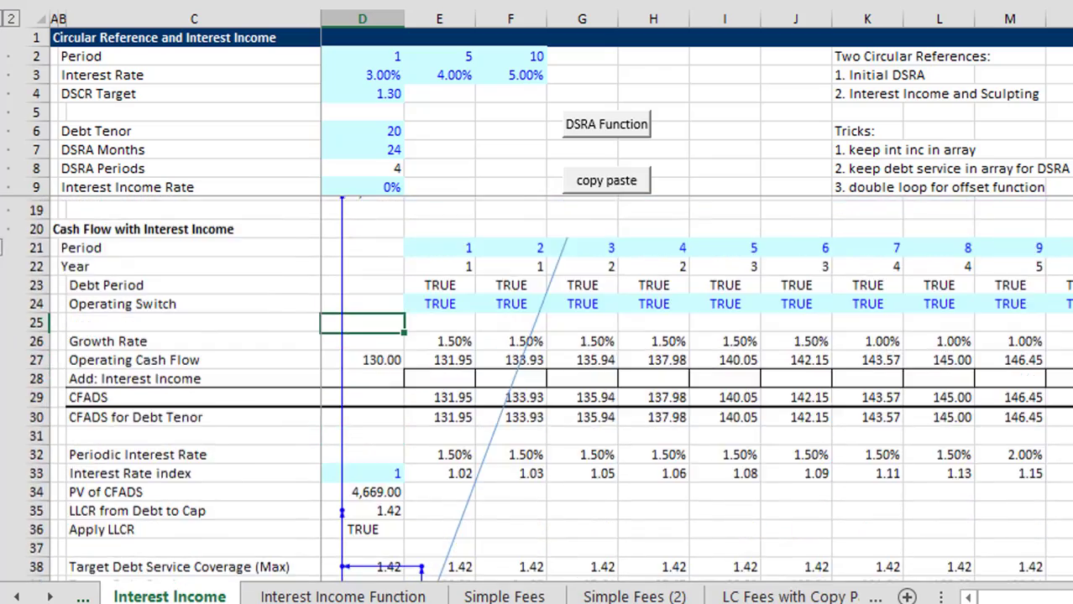
{"action": "key", "text": "Page_Down"}
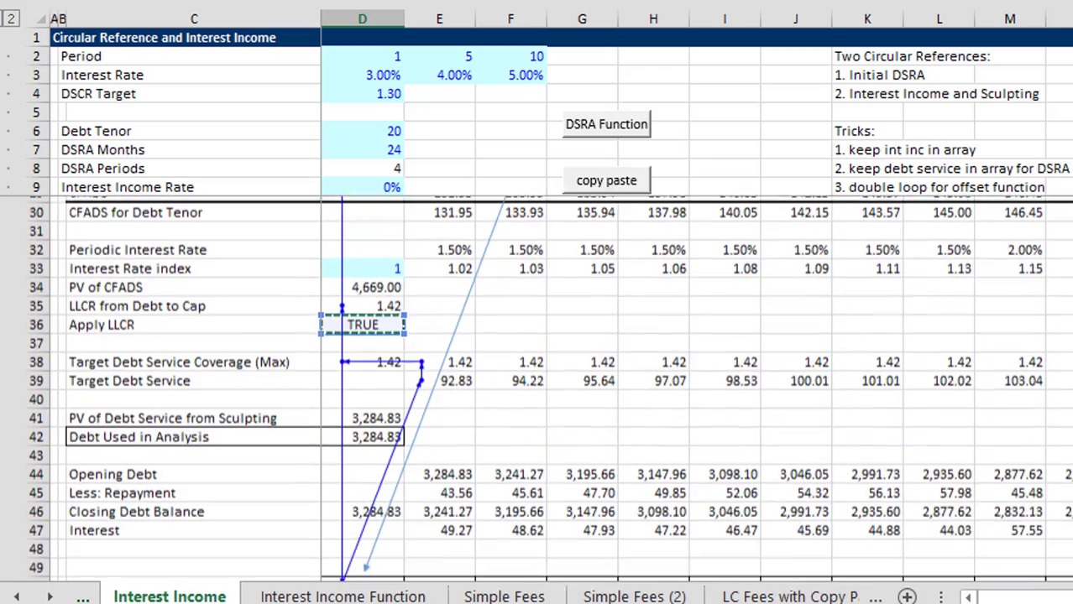
{"action": "key", "text": "Down"}
{"action": "key", "text": "Page_Down"}
{"action": "key", "text": "ctrl+Up"}
{"action": "key", "text": "ctrl+Up"}
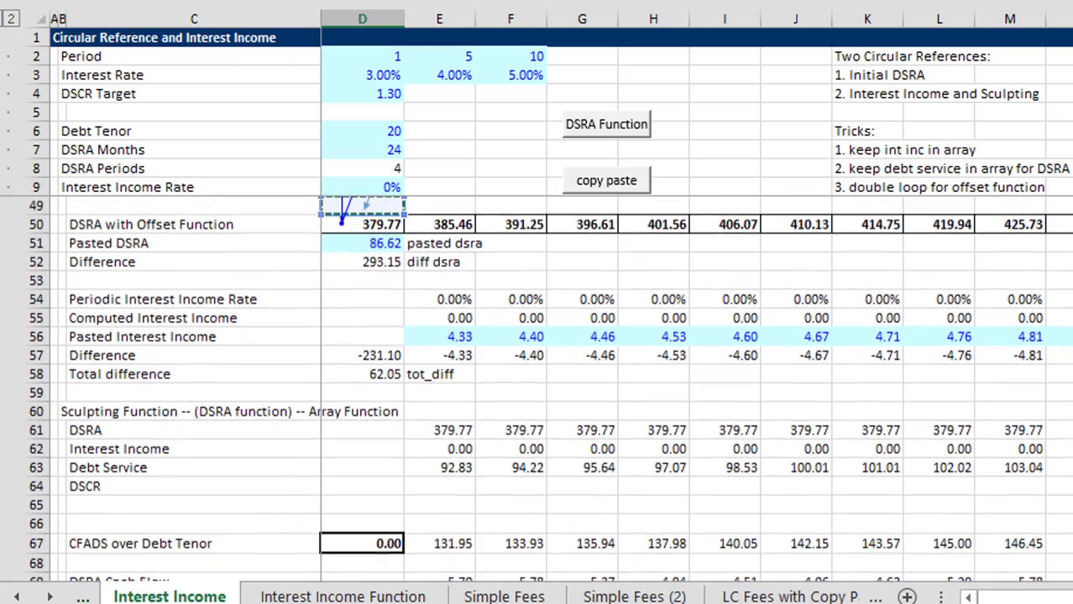
{"action": "scroll", "coordinate": [537, 386], "scroll_direction": "up", "scroll_amount": 2}
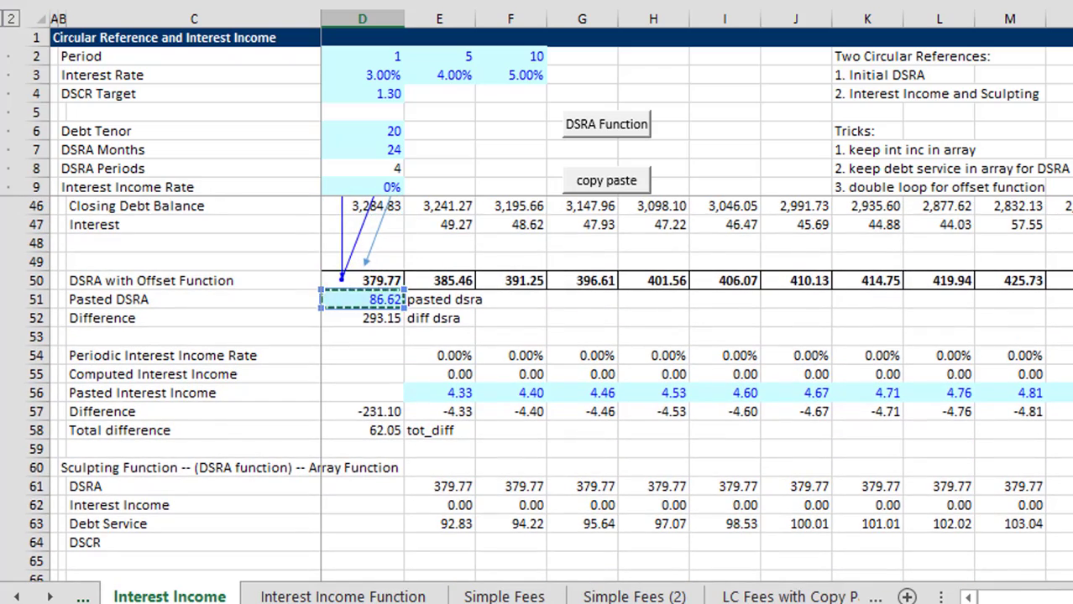
{"action": "key", "text": "Return"}
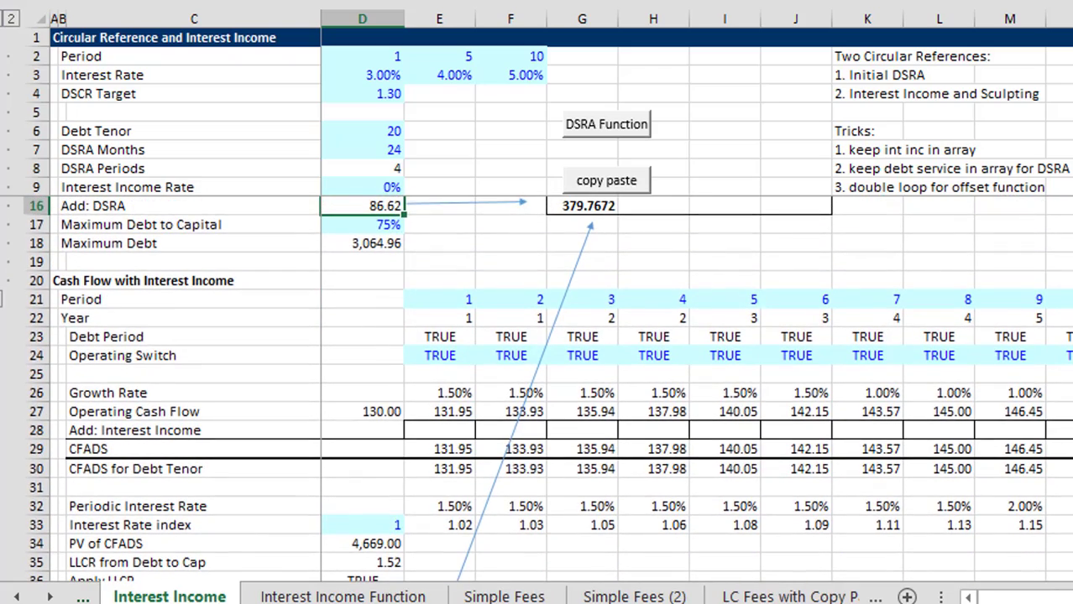
Examine the debt balance, calculated DSRA, pasted DSRA and difference rows down to the Total difference in D58
{"action": "key", "text": "Page_Down"}
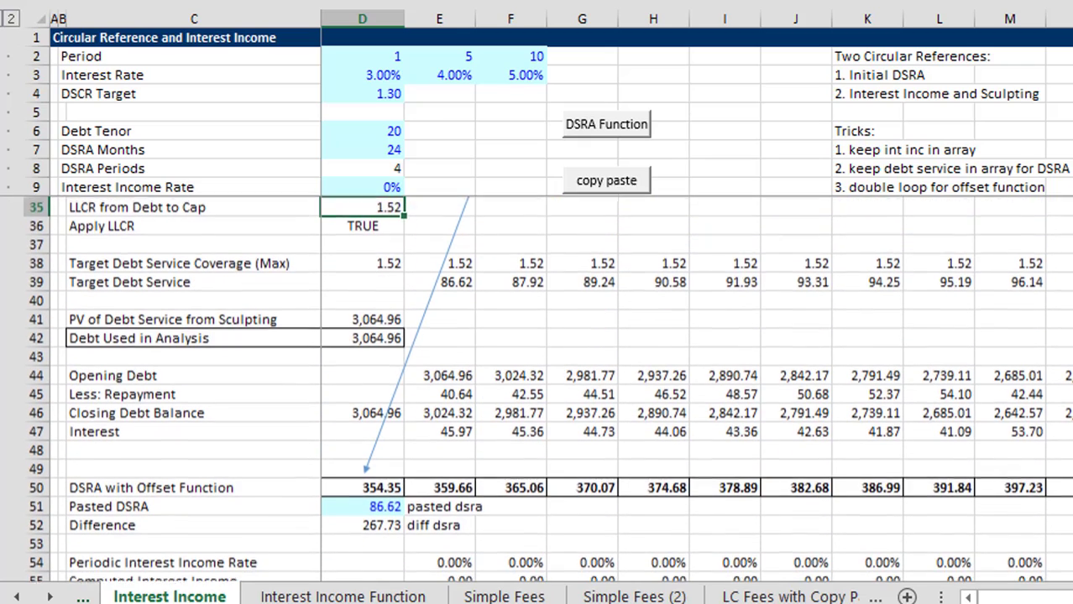
{"action": "key", "text": "Down"}
{"action": "key", "text": "Down"}
{"action": "key", "text": "Down"}
{"action": "key", "text": "Down"}
{"action": "key", "text": "Down"}
{"action": "key", "text": "Down"}
{"action": "key", "text": "Down"}
{"action": "key", "text": "Down"}
{"action": "key", "text": "Down"}
{"action": "key", "text": "Down"}
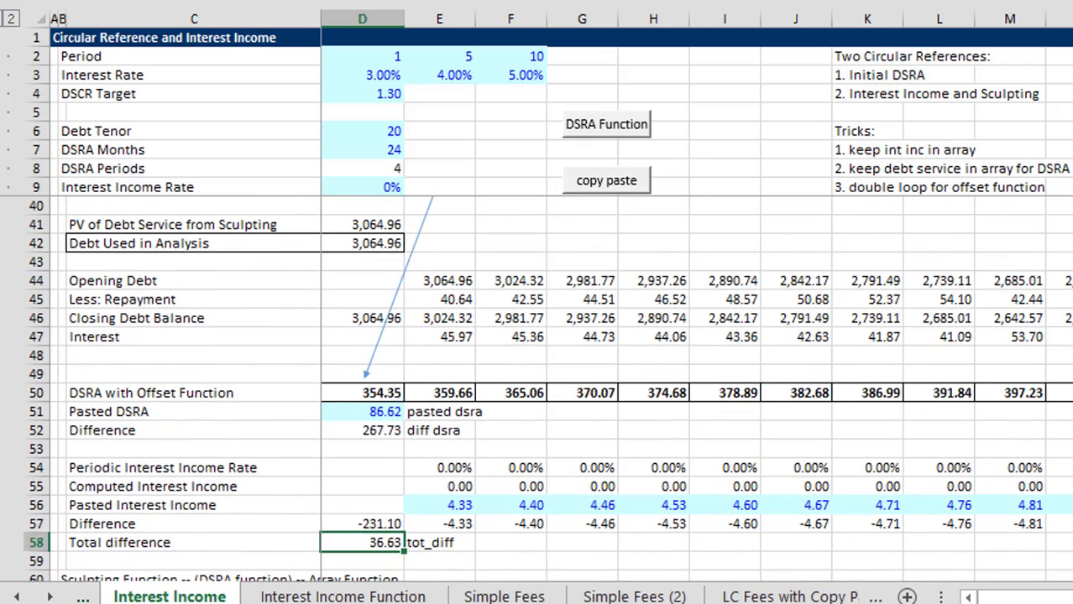
Paste the DSRA with Offset Function amount from D50 as a value into Pasted DSRA D51, and run the copy paste macro
{"action": "key", "text": "Up"}
{"action": "key", "text": "Up"}
{"action": "key", "text": "Up"}
{"action": "key", "text": "Up"}
{"action": "key", "text": "Up"}
{"action": "key", "text": "Up"}
{"action": "key", "text": "Up"}
{"action": "key", "text": "Up"}
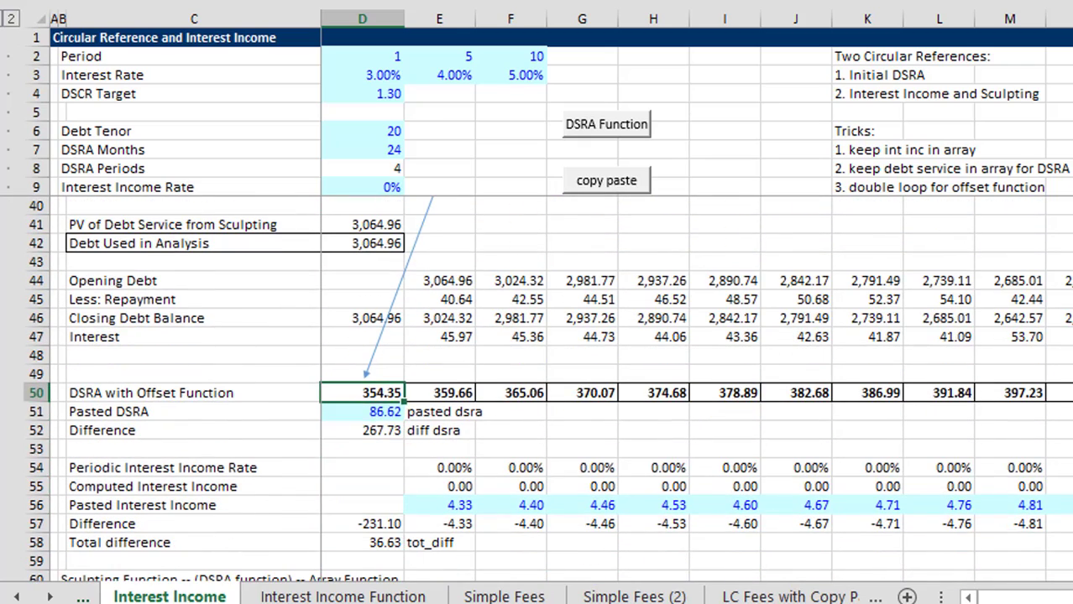
{"action": "key", "text": "Down"}
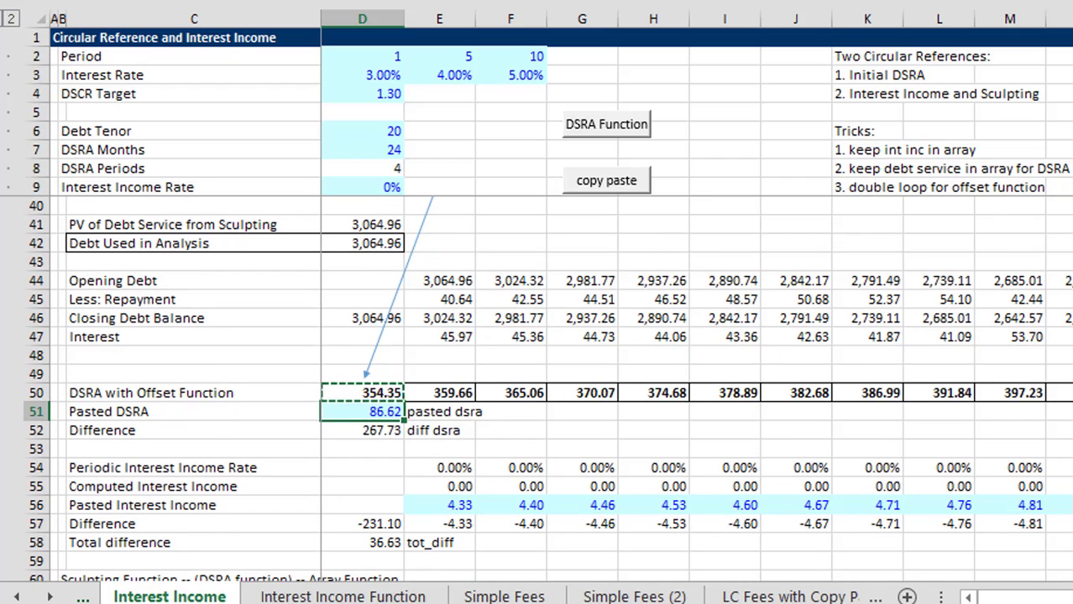
{"action": "key", "text": "ctrl+alt+v"}
{"action": "key", "text": "v"}
{"action": "key", "text": "Return"}
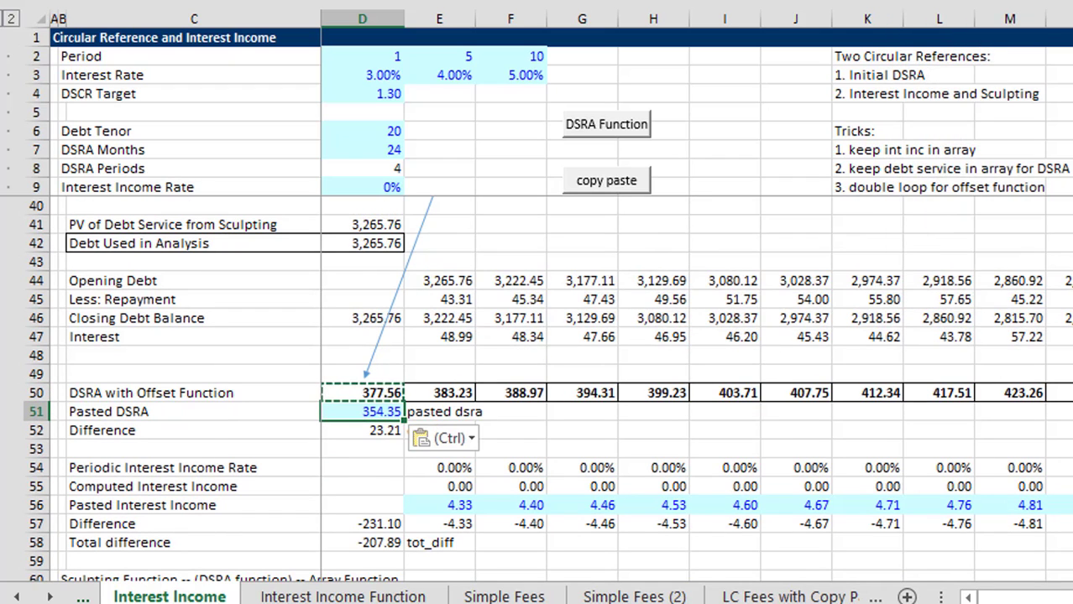
{"action": "key", "text": "Escape"}
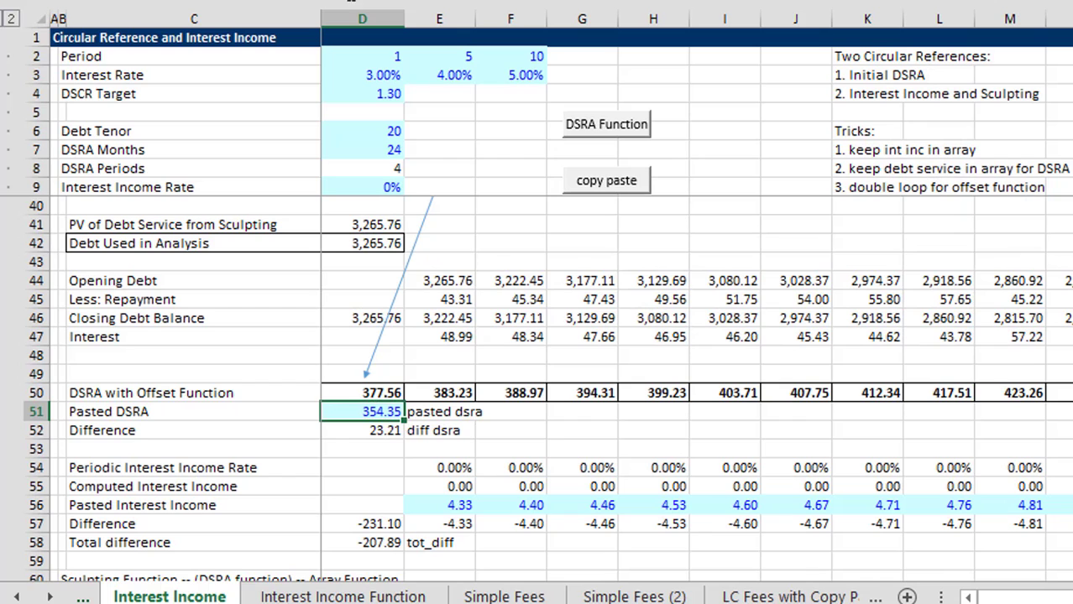
{"action": "left_click", "coordinate": [606, 181]}
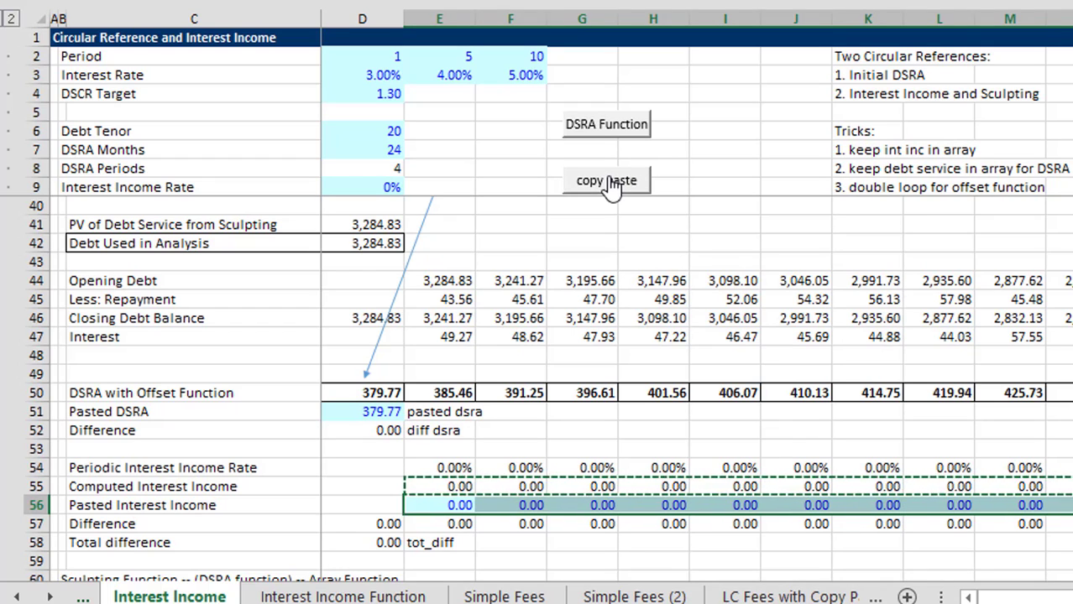
Set the Interest Income Rate in D9 to 1%
{"action": "left_click", "coordinate": [384, 185]}
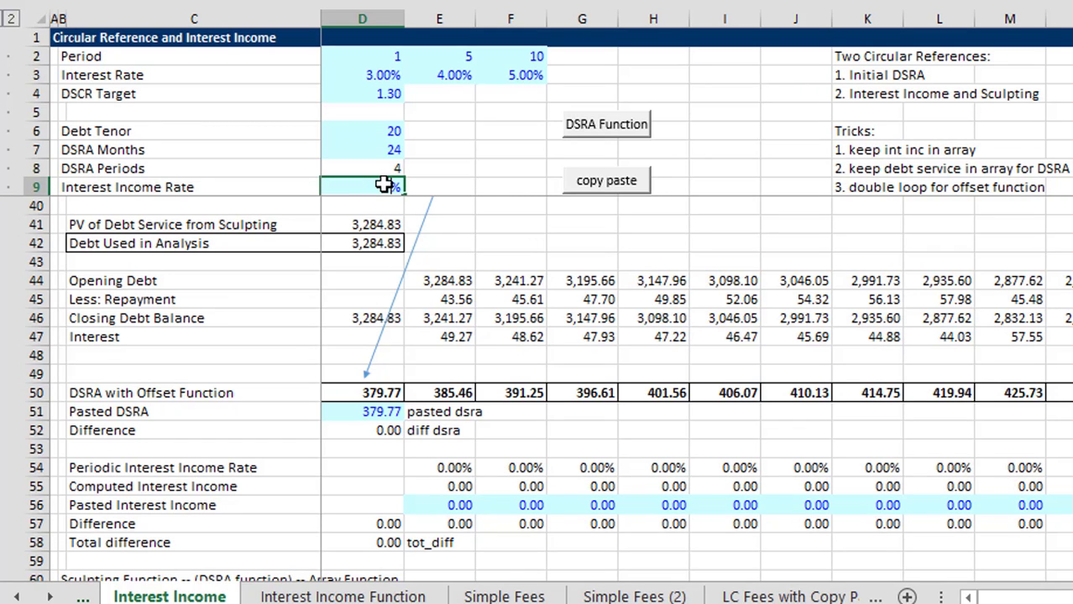
{"action": "key", "text": "Down"}
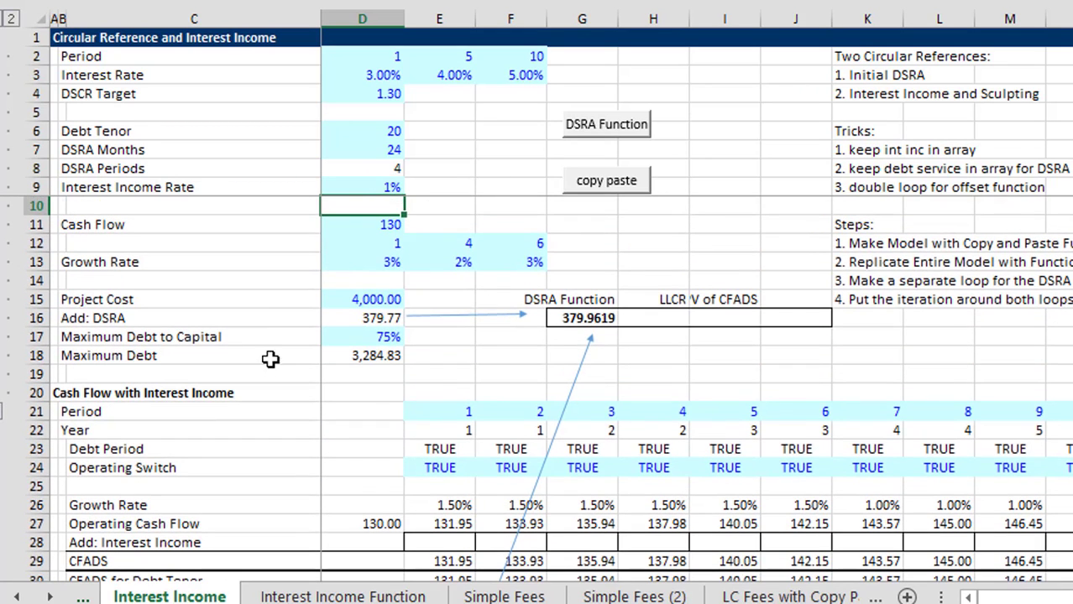
Examine the model from the cash flow section down to the periodic, computed and pasted interest income rows
{"action": "left_click", "coordinate": [451, 426]}
{"action": "key", "text": "Down"}
{"action": "key", "text": "Down"}
{"action": "key", "text": "Down"}
{"action": "key", "text": "Down"}
{"action": "key", "text": "Down"}
{"action": "key", "text": "Down"}
{"action": "key", "text": "Down"}
{"action": "key", "text": "Down"}
{"action": "key", "text": "Down"}
{"action": "key", "text": "Down"}
{"action": "key", "text": "Down"}
{"action": "key", "text": "Down"}
{"action": "key", "text": "Down"}
{"action": "key", "text": "Down"}
{"action": "key", "text": "Down"}
{"action": "key", "text": "Down"}
{"action": "key", "text": "Down"}
{"action": "key", "text": "Down"}
{"action": "key", "text": "Down"}
{"action": "key", "text": "Down"}
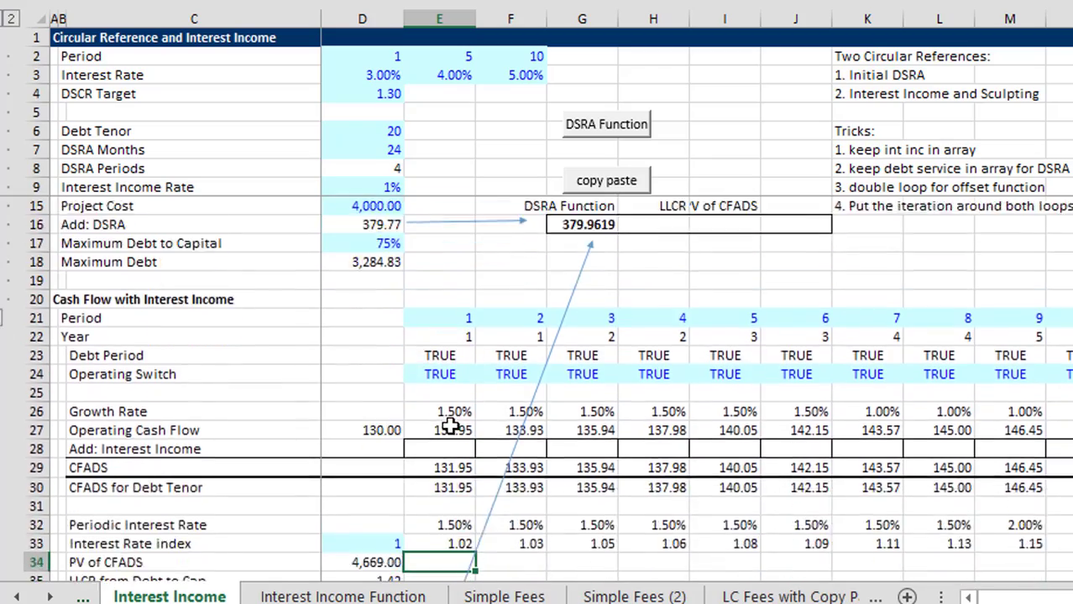
{"action": "key", "text": "Down"}
{"action": "key", "text": "Down"}
{"action": "key", "text": "Down"}
{"action": "key", "text": "Down"}
{"action": "key", "text": "Down"}
{"action": "key", "text": "Down"}
{"action": "key", "text": "Down"}
{"action": "key", "text": "Down"}
{"action": "key", "text": "Down"}
{"action": "key", "text": "Down"}
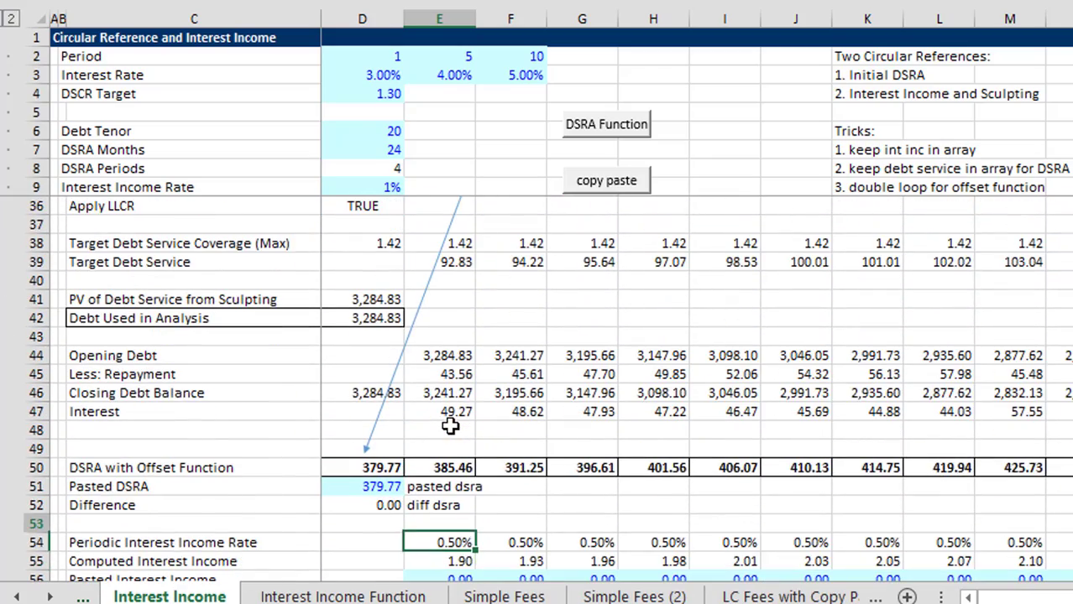
{"action": "key", "text": "Down"}
{"action": "key", "text": "Down"}
{"action": "key", "text": "Down"}
{"action": "key", "text": "Down"}
Try to link the period 1 Add: Interest Income cell E28 directly to the Computed Interest Income in E55
{"action": "key", "text": "Up"}
{"action": "key", "text": "Up"}
{"action": "key", "text": "Up"}
{"action": "key", "text": "Up"}
{"action": "key", "text": "Up"}
{"action": "key", "text": "Up"}
{"action": "key", "text": "Up"}
{"action": "key", "text": "Up"}
{"action": "key", "text": "Up"}
{"action": "key", "text": "Up"}
{"action": "key", "text": "Up"}
{"action": "key", "text": "Up"}
{"action": "key", "text": "Up"}
{"action": "key", "text": "Up"}
{"action": "key", "text": "Up"}
{"action": "key", "text": "Up"}
{"action": "key", "text": "Up"}
{"action": "key", "text": "Up"}
{"action": "key", "text": "Up"}
{"action": "key", "text": "Up"}
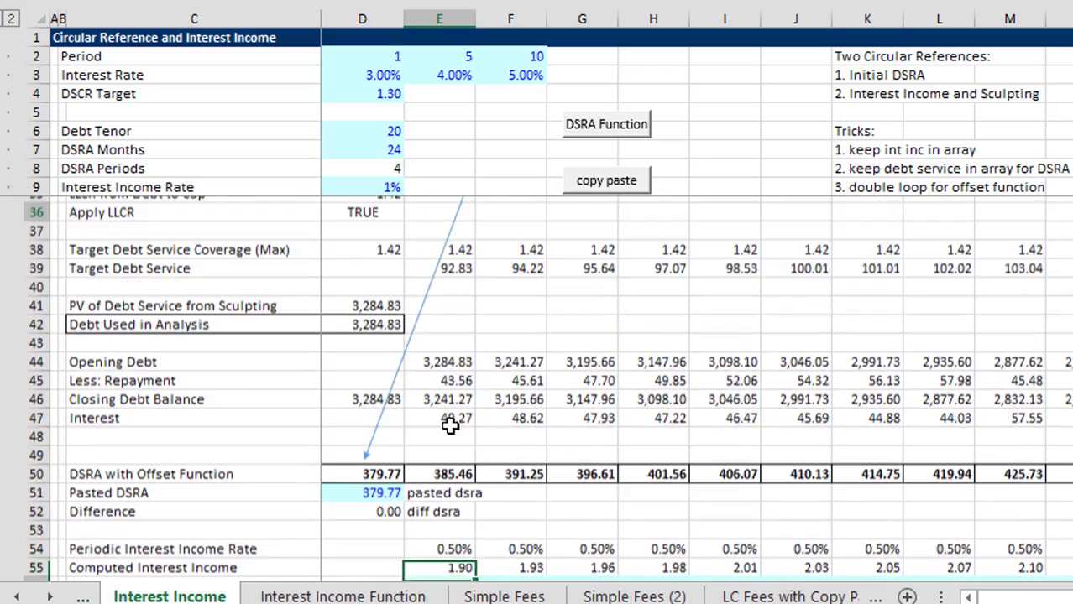
{"action": "key", "text": "Up"}
{"action": "key", "text": "Up"}
{"action": "key", "text": "Up"}
{"action": "key", "text": "Up"}
{"action": "key", "text": "Up"}
{"action": "key", "text": "Up"}
{"action": "key", "text": "Up"}
{"action": "key", "text": "Up"}
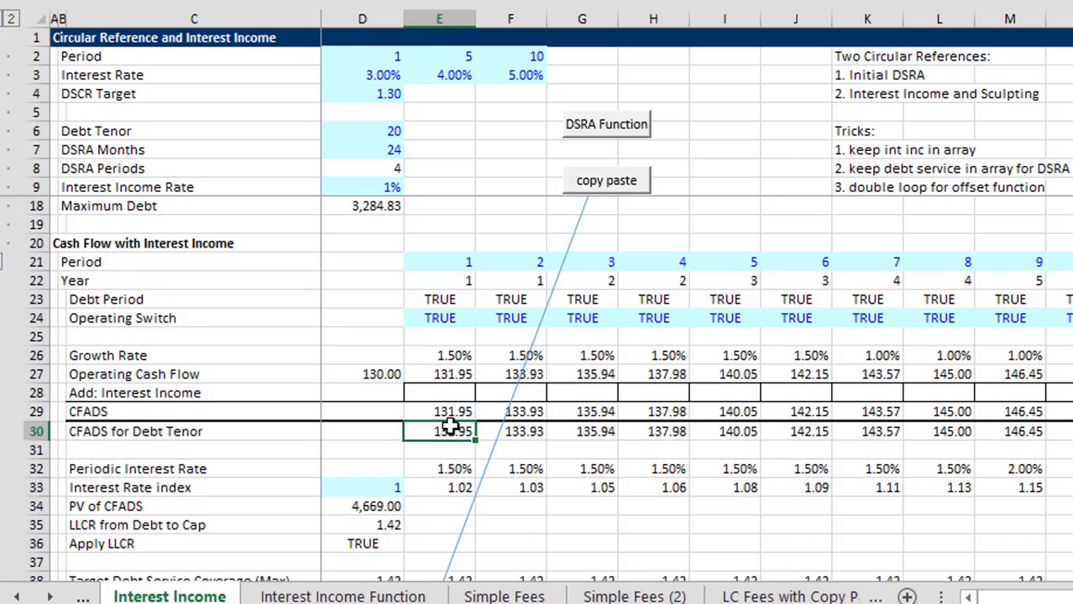
{"action": "type", "text": "="}
{"action": "key", "text": "Down"}
{"action": "key", "text": "Down"}
{"action": "key", "text": "Down"}
{"action": "key", "text": "Down"}
{"action": "key", "text": "Down"}
{"action": "key", "text": "Down"}
{"action": "key", "text": "Down"}
{"action": "key", "text": "Down"}
{"action": "key", "text": "Down"}
{"action": "key", "text": "Down"}
{"action": "key", "text": "Down"}
{"action": "key", "text": "Down"}
{"action": "key", "text": "Down"}
{"action": "key", "text": "Down"}
{"action": "key", "text": "Down"}
{"action": "key", "text": "Down"}
{"action": "key", "text": "Down"}
{"action": "key", "text": "Down"}
{"action": "key", "text": "Down"}
{"action": "key", "text": "Down"}
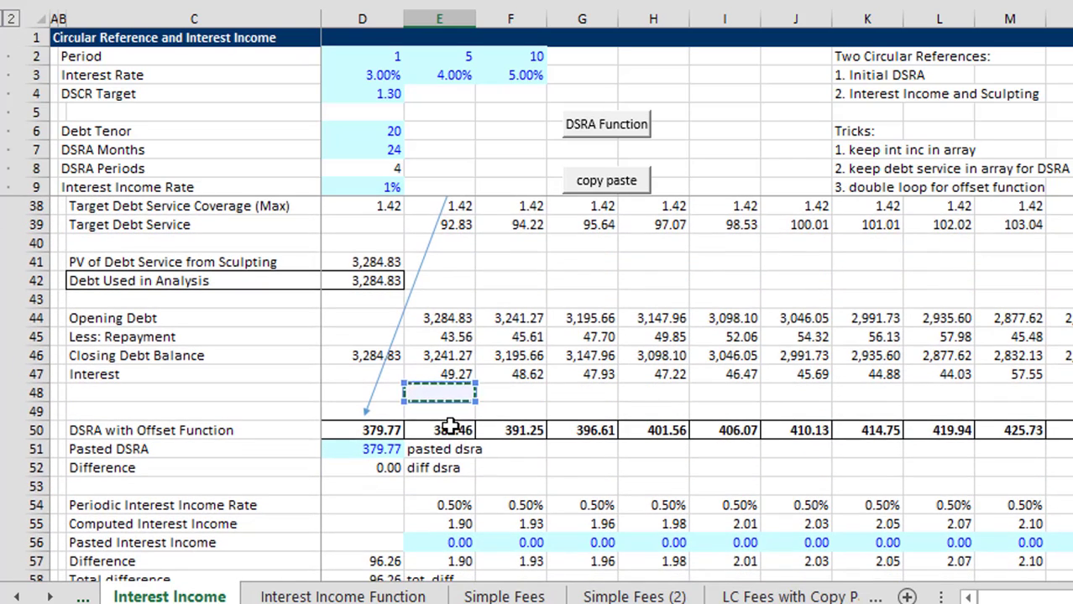
{"action": "key", "text": "Down"}
{"action": "key", "text": "Down"}
{"action": "key", "text": "Down"}
{"action": "key", "text": "Down"}
{"action": "key", "text": "Down"}
{"action": "key", "text": "Down"}
{"action": "key", "text": "Down"}
{"action": "key", "text": "Down"}
{"action": "key", "text": "Down"}
{"action": "key", "text": "Up"}
{"action": "key", "text": "Up"}
{"action": "key", "text": "Up"}
{"action": "key", "text": "Up"}
{"action": "key", "text": "Up"}
{"action": "key", "text": "Up"}
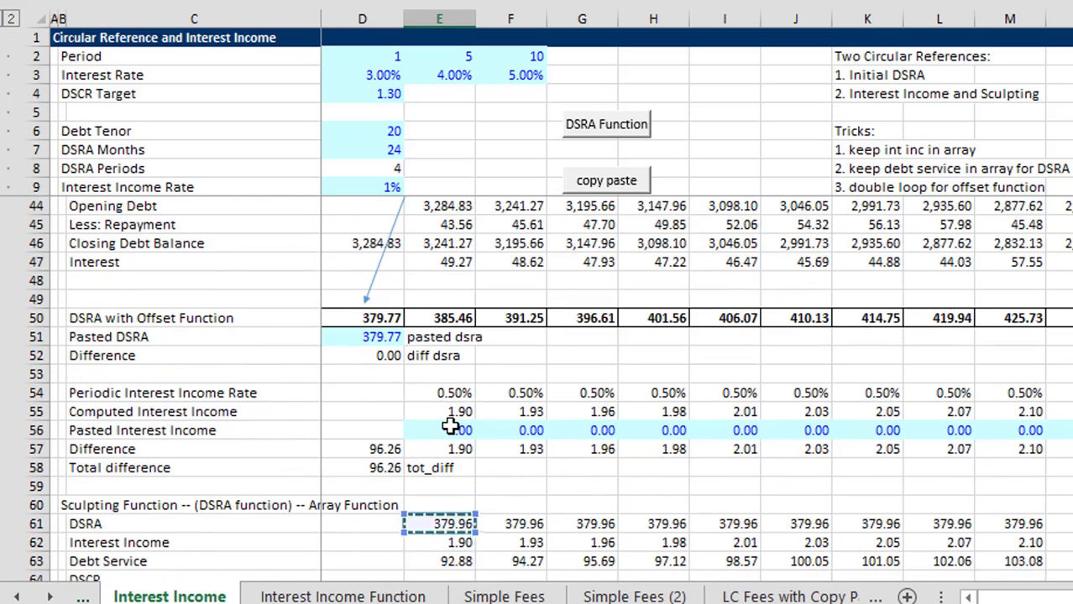
{"action": "key", "text": "Up"}
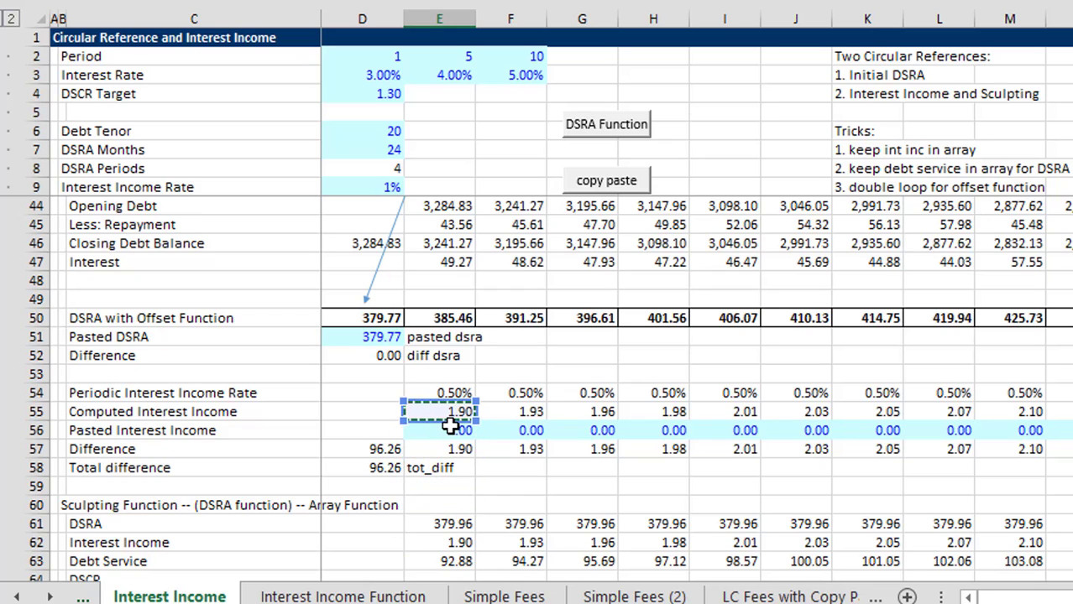
{"action": "key", "text": "Up"}
{"action": "key", "text": "Up"}
{"action": "key", "text": "Up"}
{"action": "key", "text": "Up"}
{"action": "key", "text": "Up"}
{"action": "key", "text": "Down"}
{"action": "key", "text": "Down"}
{"action": "key", "text": "Down"}
{"action": "key", "text": "Down"}
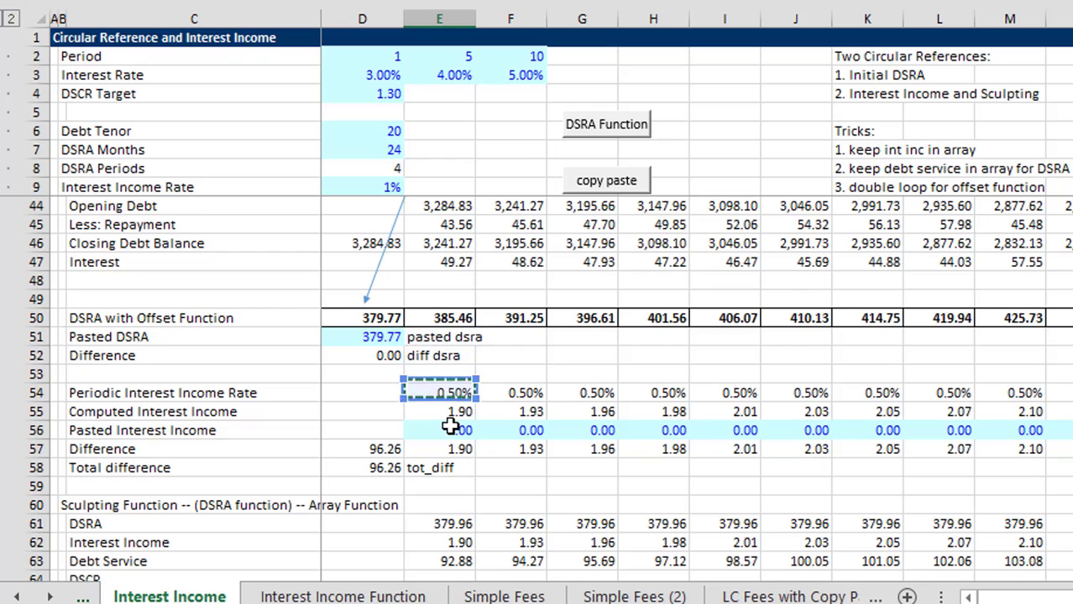
{"action": "key", "text": "Left"}
{"action": "key", "text": "Up"}
{"action": "key", "text": "Up"}
{"action": "key", "text": "Up"}
{"action": "key", "text": "Up"}
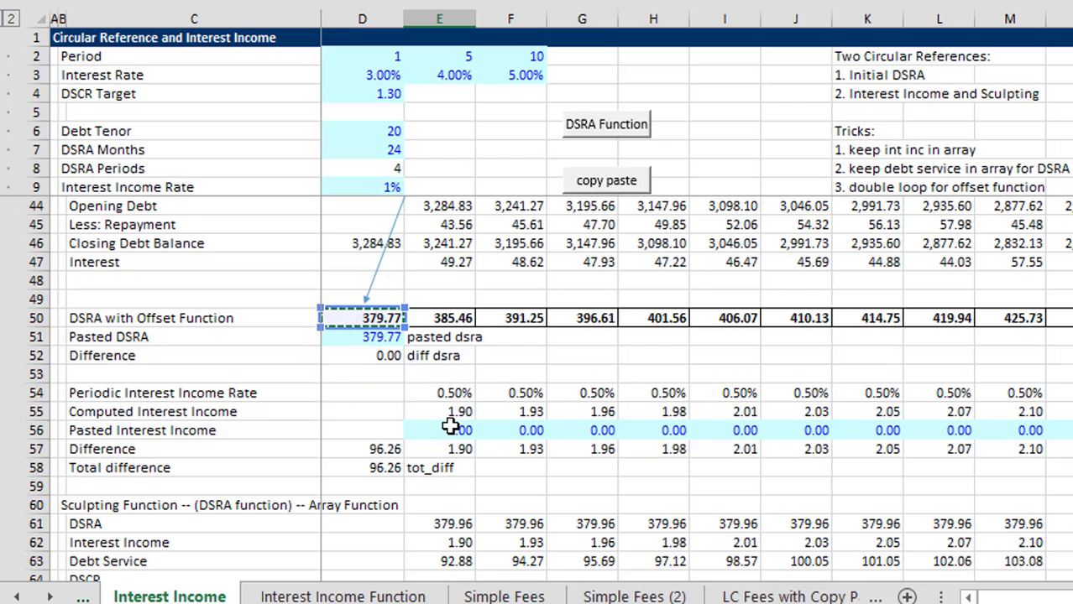
{"action": "key", "text": "Down"}
{"action": "key", "text": "Down"}
{"action": "key", "text": "Down"}
{"action": "key", "text": "Right"}
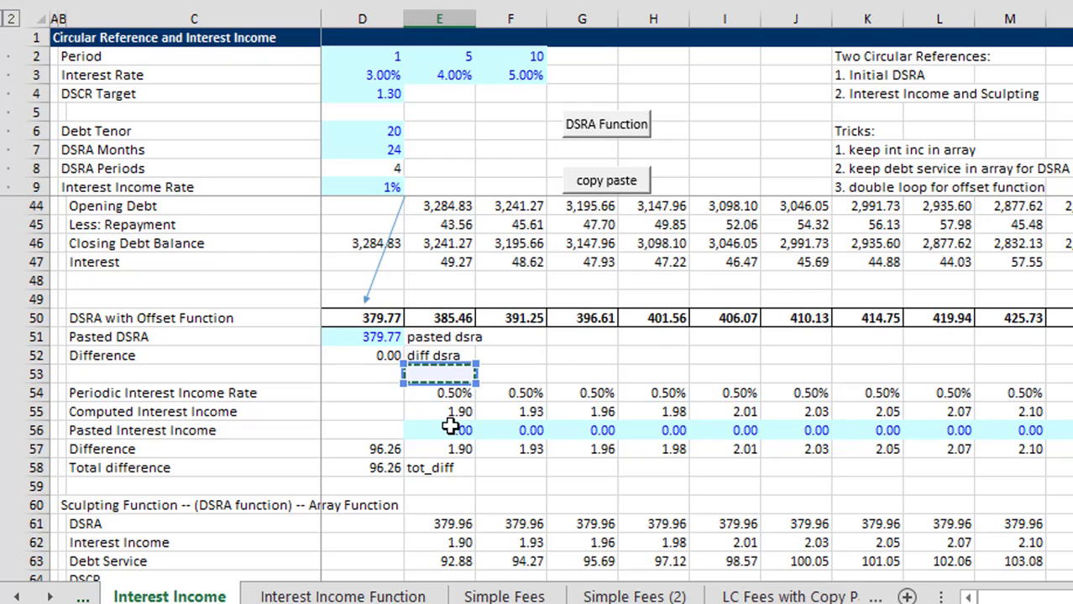
{"action": "key", "text": "Down"}
{"action": "key", "text": "Down"}
{"action": "key", "text": "Return"}
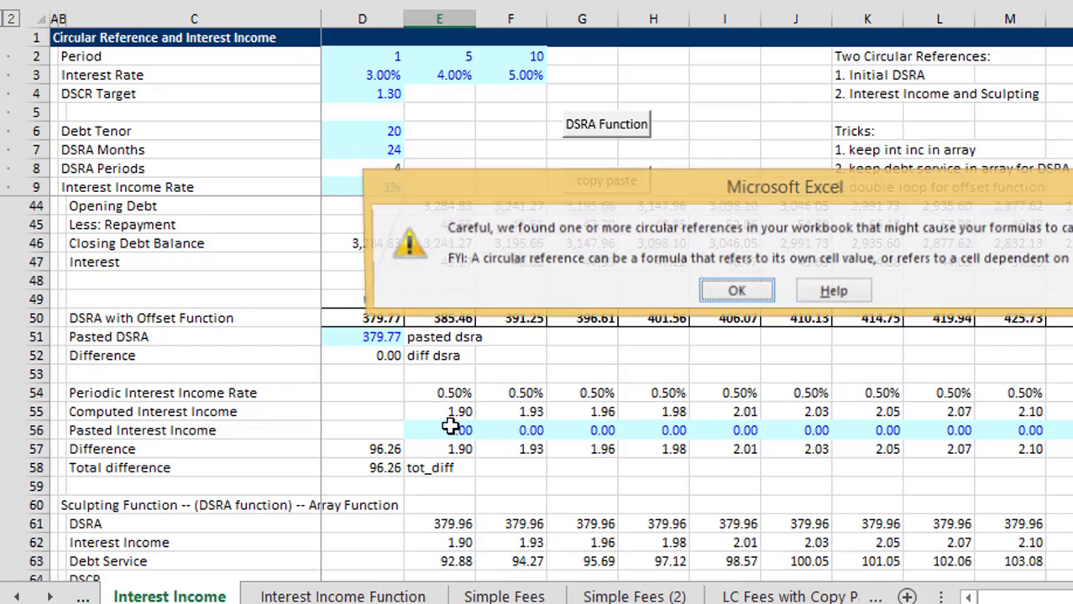
{"action": "key", "text": "Return"}
{"action": "key", "text": "Up"}
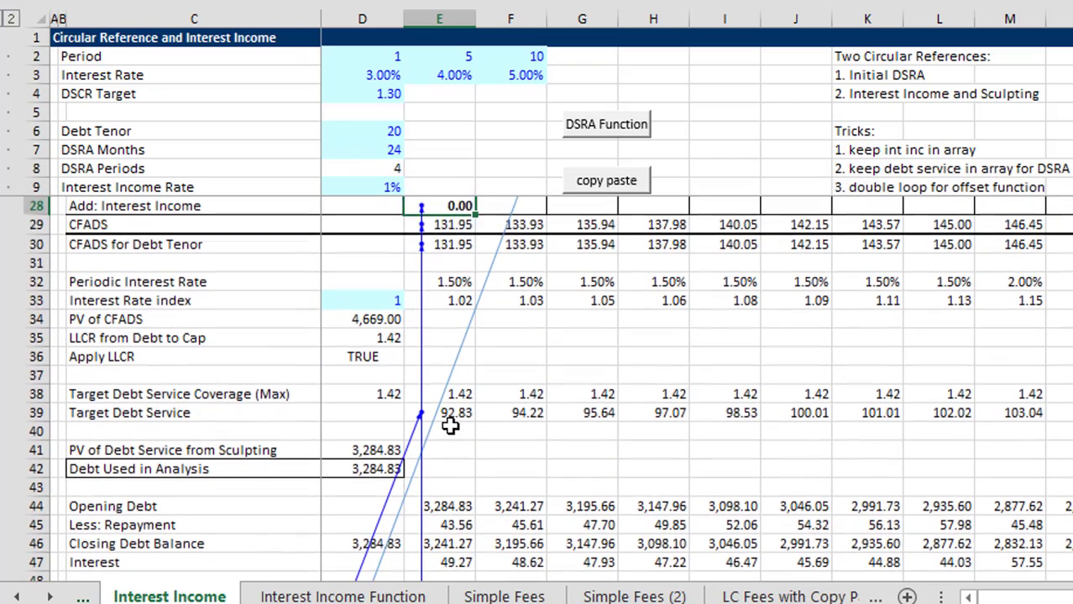
Trace the circular path from Add: Interest Income down to the DSRA rows and inspect the Computed Interest Income formula in E55
{"action": "key", "text": "Down"}
{"action": "key", "text": "Down"}
{"action": "key", "text": "Down"}
{"action": "key", "text": "Down"}
{"action": "key", "text": "Down"}
{"action": "key", "text": "Down"}
{"action": "key", "text": "Down"}
{"action": "key", "text": "Down"}
{"action": "key", "text": "Down"}
{"action": "key", "text": "Down"}
{"action": "key", "text": "Down"}
{"action": "key", "text": "Down"}
{"action": "key", "text": "Down"}
{"action": "key", "text": "Down"}
{"action": "key", "text": "Down"}
{"action": "key", "text": "Down"}
{"action": "key", "text": "Down"}
{"action": "key", "text": "Down"}
{"action": "key", "text": "Down"}
{"action": "key", "text": "Down"}
{"action": "key", "text": "Down"}
{"action": "key", "text": "Down"}
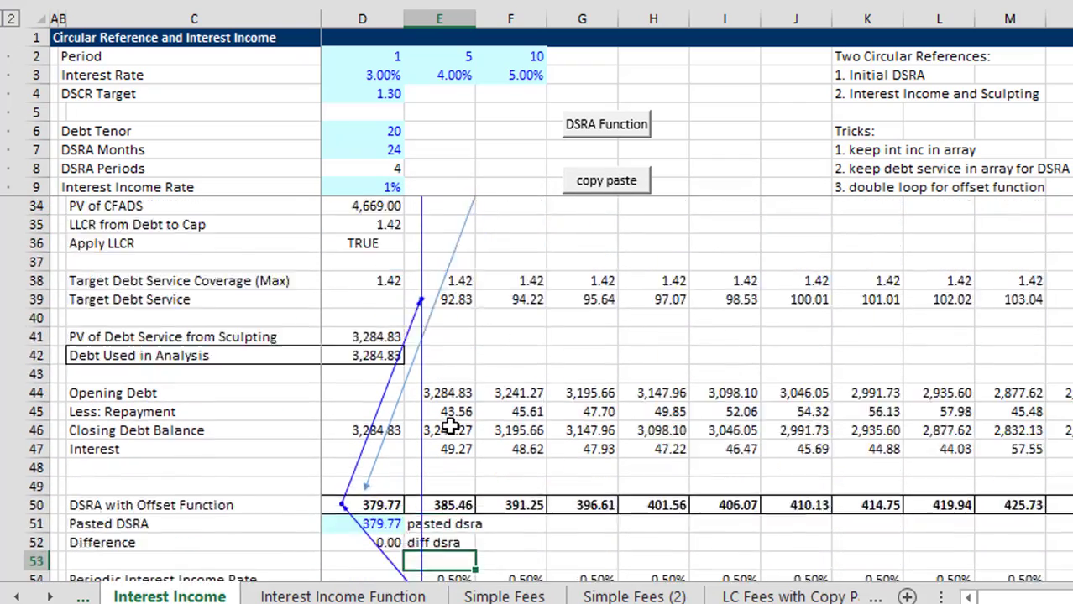
{"action": "key", "text": "Up"}
{"action": "key", "text": "Up"}
{"action": "key", "text": "Up"}
{"action": "key", "text": "Up"}
{"action": "key", "text": "Up"}
{"action": "key", "text": "Up"}
{"action": "key", "text": "Up"}
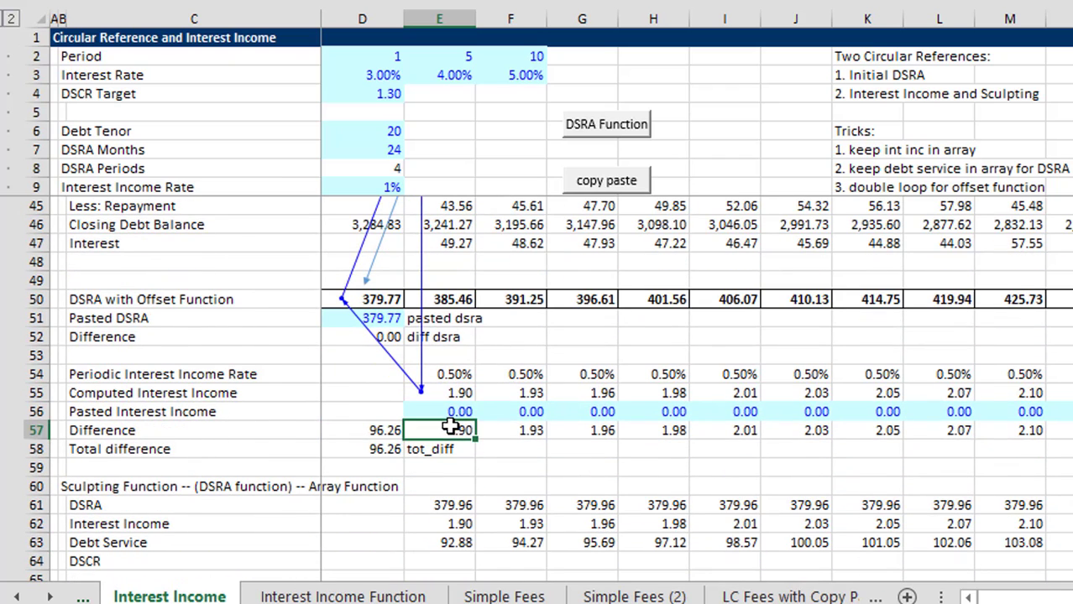
{"action": "key", "text": "Up"}
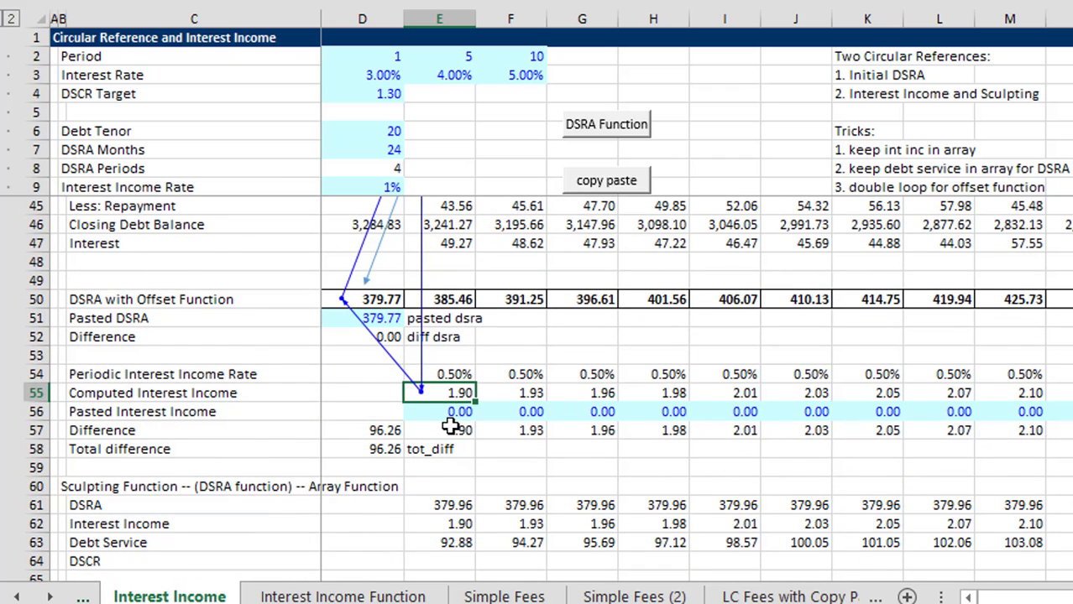
{"action": "key", "text": "F2"}
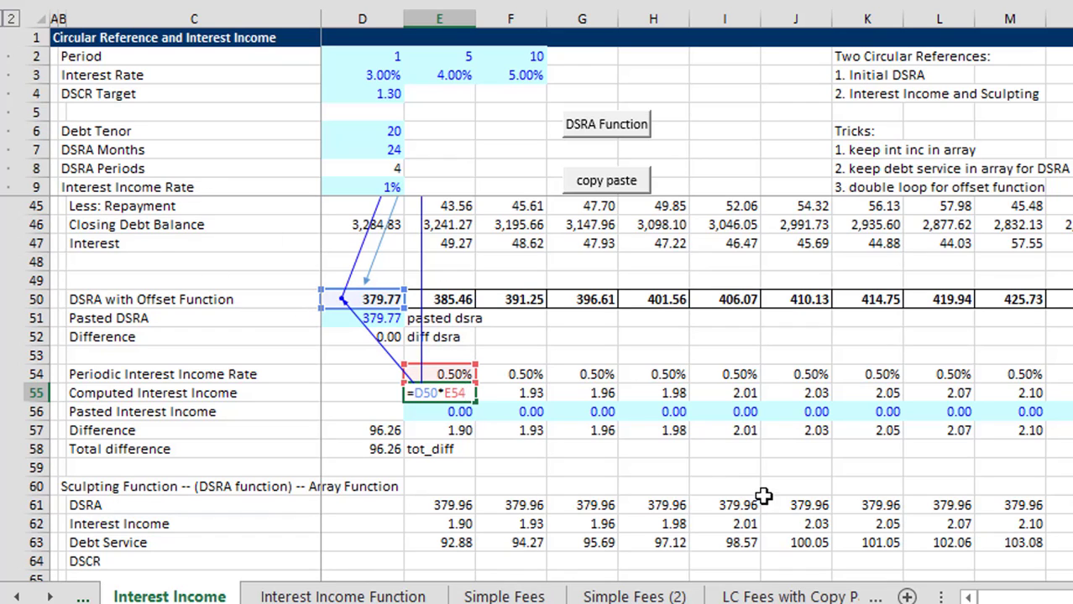
{"action": "key", "text": "Escape"}
{"action": "key", "text": "Up"}
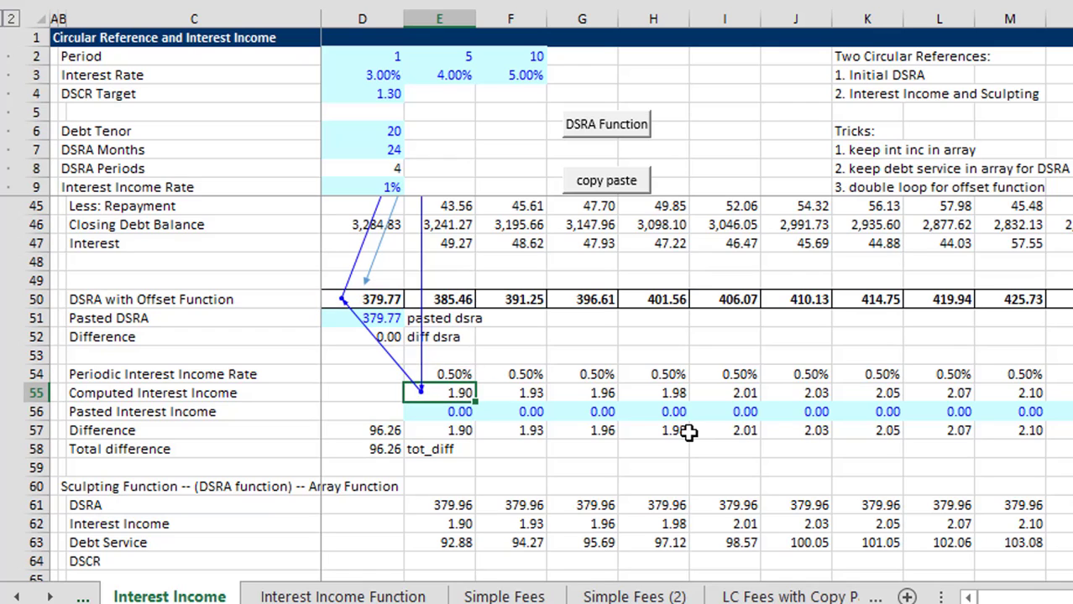
{"action": "key", "text": "F2"}
{"action": "key", "text": "Escape"}
{"action": "key", "text": "Up"}
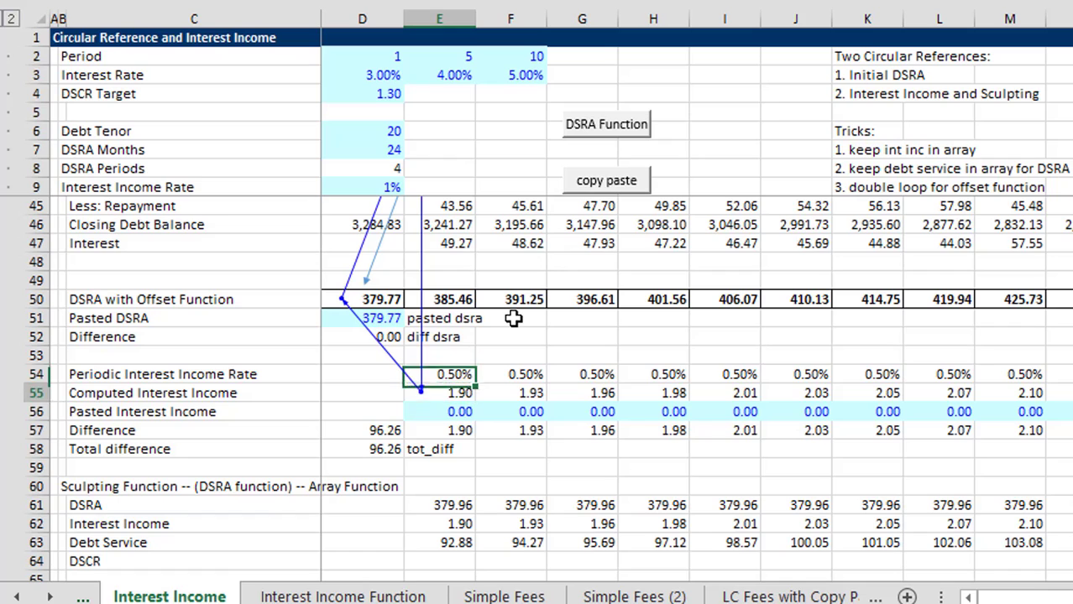
Link the period 1 Add: Interest Income cell E28 to the Pasted Interest Income in E56
{"action": "key", "text": "Down"}
{"action": "key", "text": "Down"}
{"action": "key", "text": "Up"}
{"action": "key", "text": "Up"}
{"action": "key", "text": "Up"}
{"action": "key", "text": "Up"}
{"action": "key", "text": "Up"}
{"action": "key", "text": "Up"}
{"action": "key", "text": "Up"}
{"action": "key", "text": "Up"}
{"action": "key", "text": "Up"}
{"action": "key", "text": "Up"}
{"action": "key", "text": "Up"}
{"action": "key", "text": "Up"}
{"action": "key", "text": "Up"}
{"action": "key", "text": "Up"}
{"action": "key", "text": "Up"}
{"action": "key", "text": "Up"}
{"action": "key", "text": "Up"}
{"action": "key", "text": "Up"}
{"action": "key", "text": "Up"}
{"action": "key", "text": "Up"}
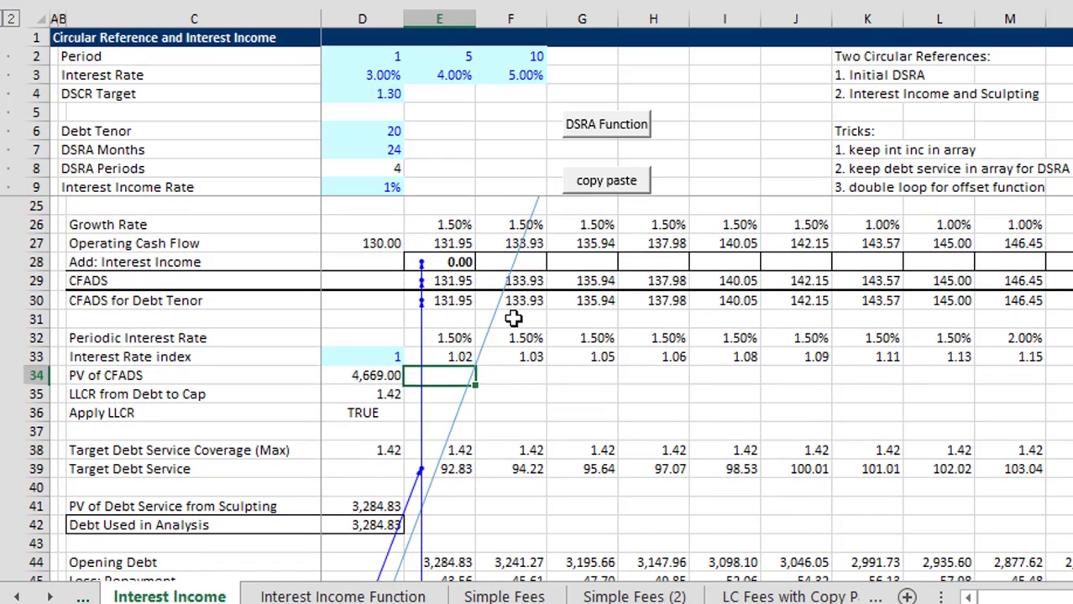
{"action": "key", "text": "Down"}
{"action": "key", "text": "Down"}
{"action": "key", "text": "Down"}
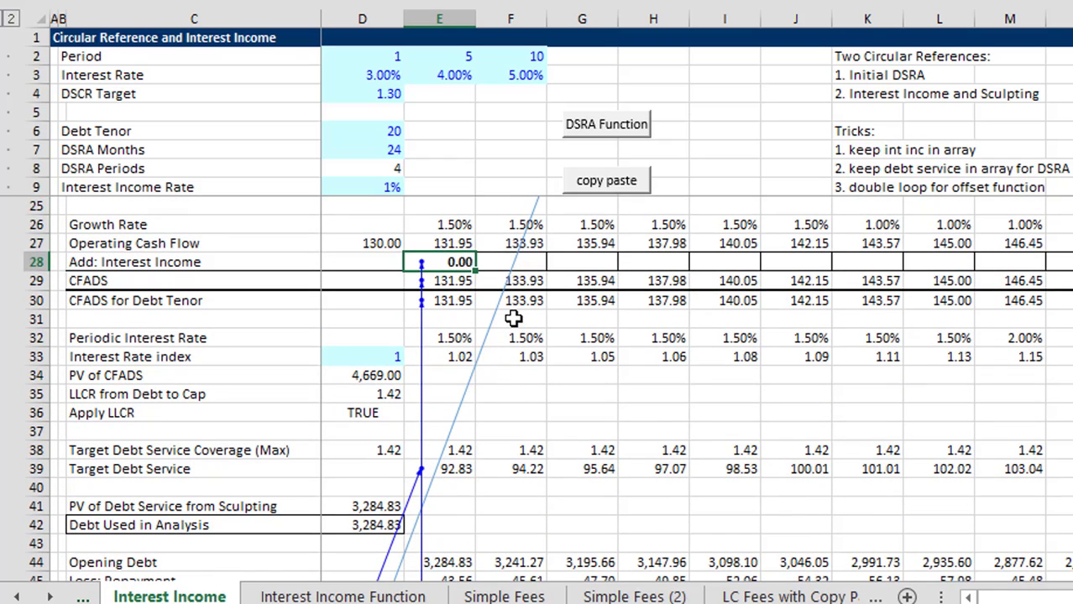
{"action": "key", "text": "Down"}
{"action": "key", "text": "Down"}
{"action": "key", "text": "Down"}
{"action": "key", "text": "Down"}
{"action": "key", "text": "Down"}
{"action": "key", "text": "Down"}
{"action": "key", "text": "Down"}
{"action": "key", "text": "Down"}
{"action": "key", "text": "Down"}
{"action": "key", "text": "Down"}
{"action": "key", "text": "Down"}
{"action": "key", "text": "Down"}
{"action": "key", "text": "Down"}
{"action": "key", "text": "Down"}
{"action": "key", "text": "Down"}
{"action": "key", "text": "Down"}
{"action": "key", "text": "Down"}
{"action": "key", "text": "Down"}
{"action": "key", "text": "Down"}
{"action": "key", "text": "Down"}
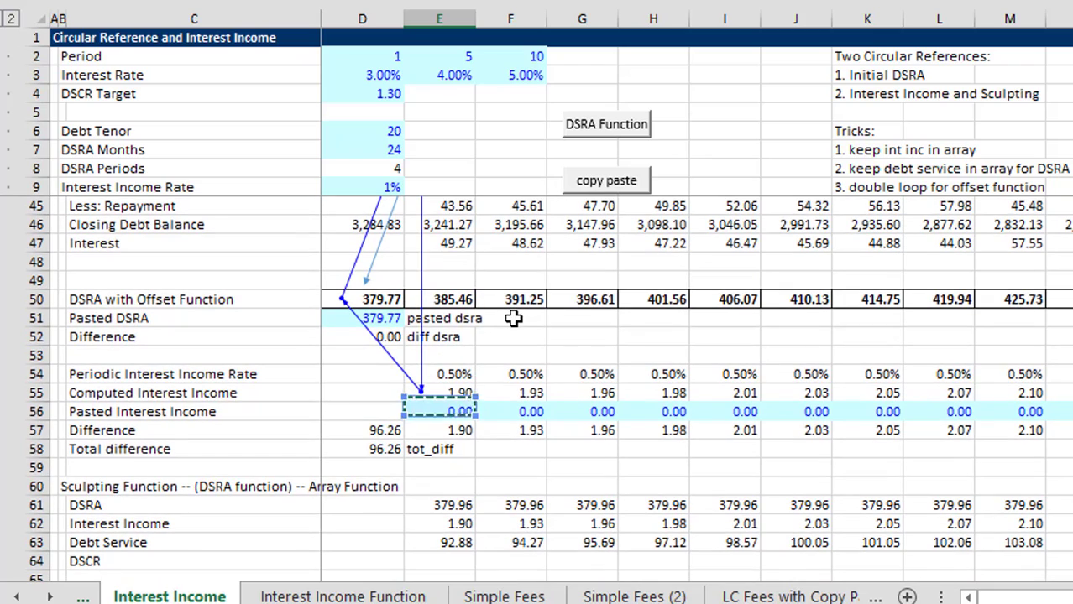
{"action": "key", "text": "Up"}
{"action": "key", "text": "Up"}
{"action": "key", "text": "Up"}
{"action": "key", "text": "Up"}
{"action": "key", "text": "Up"}
{"action": "key", "text": "Up"}
{"action": "key", "text": "Up"}
{"action": "key", "text": "Up"}
{"action": "key", "text": "Up"}
{"action": "key", "text": "Up"}
{"action": "key", "text": "Up"}
{"action": "key", "text": "Up"}
{"action": "key", "text": "Up"}
{"action": "key", "text": "Up"}
{"action": "key", "text": "Up"}
{"action": "key", "text": "Up"}
{"action": "key", "text": "Up"}
{"action": "key", "text": "Up"}
{"action": "key", "text": "Up"}
{"action": "key", "text": "Up"}
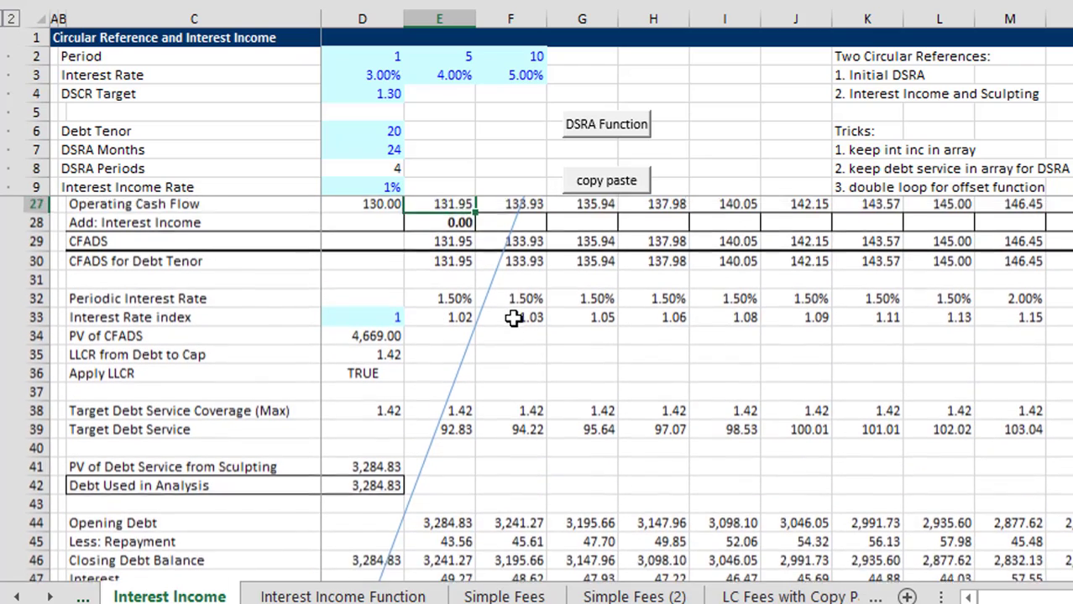
Fill the Add: Interest Income link from E28 across all remaining periods of row 28
{"action": "key", "text": "Down"}
{"action": "key", "text": "Down"}
{"action": "key", "text": "Up"}
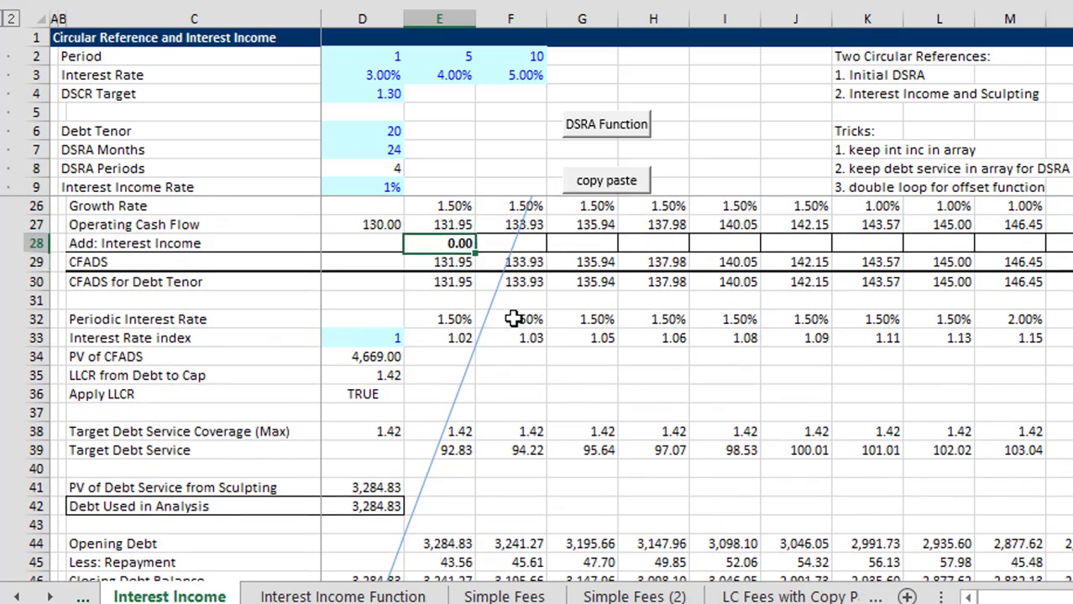
{"action": "key", "text": "ctrl+shift+Right"}
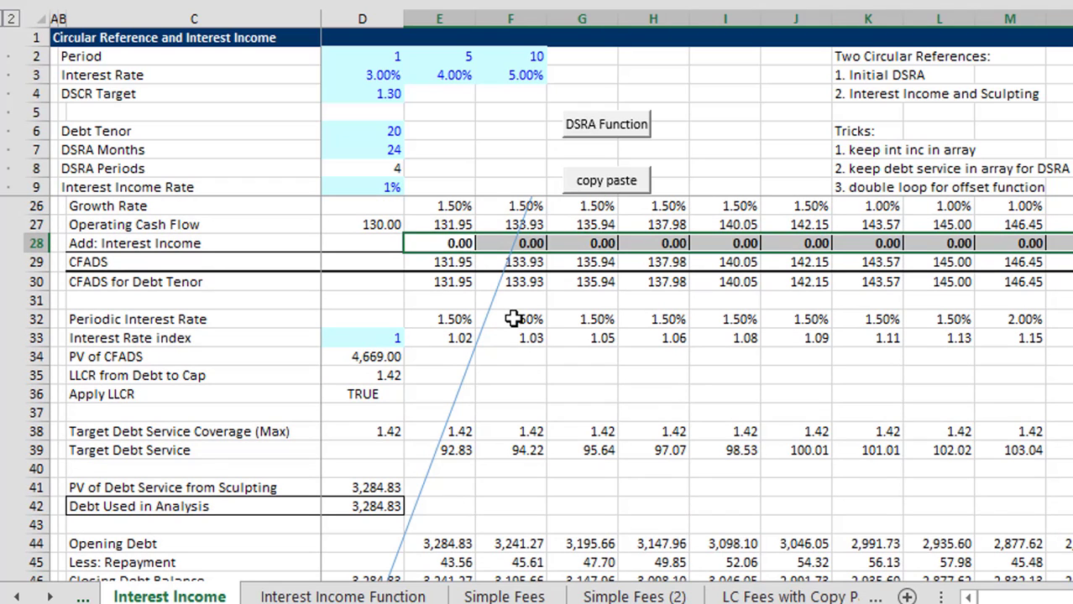
{"action": "key", "text": "ctrl+shift+Left"}
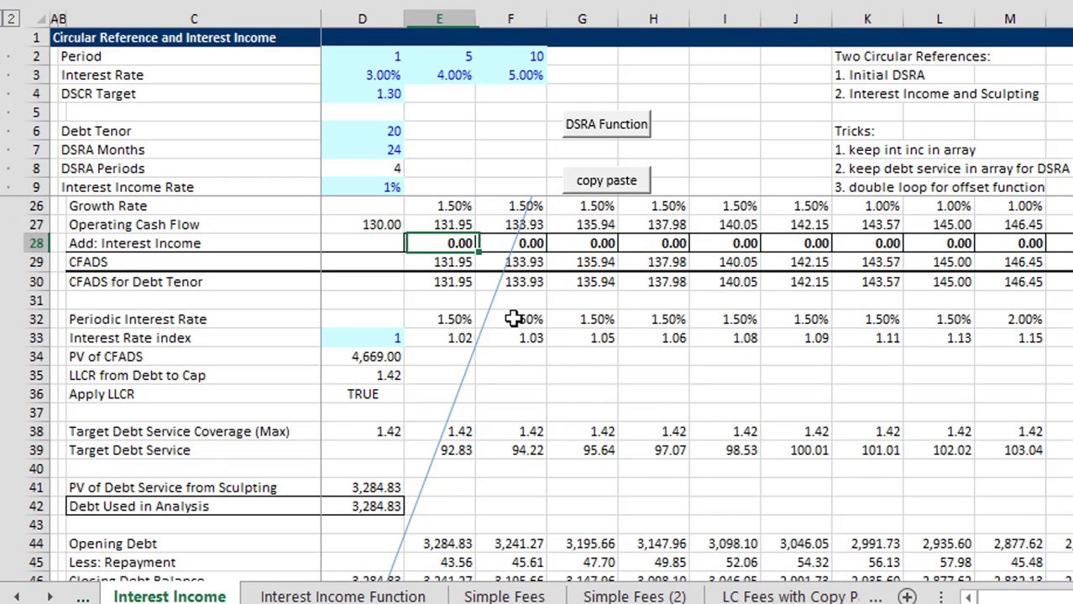
Run the copy paste macro twice to update the Pasted DSRA and Pasted Interest Income values
{"action": "left_click", "coordinate": [601, 180]}
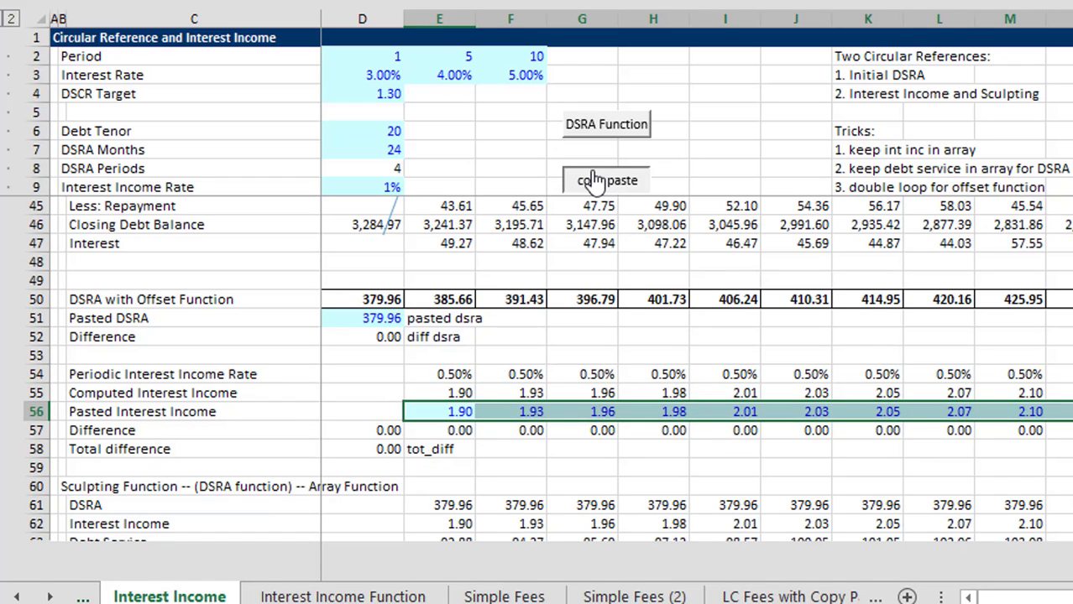
{"action": "left_click", "coordinate": [596, 181]}
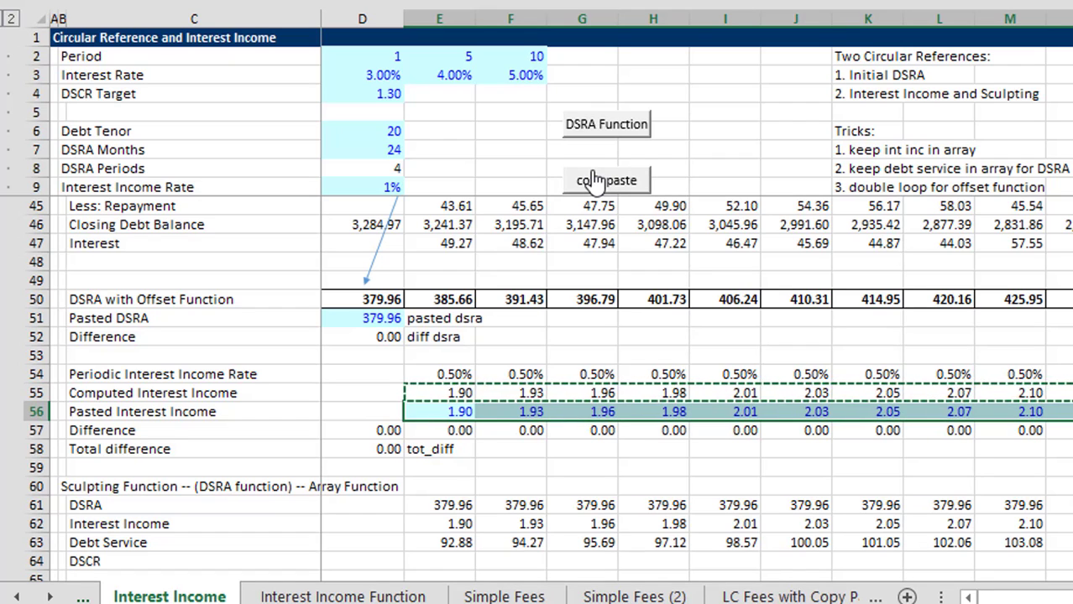
Examine the rows below the interest income differences, from the sculpting array function to the DSRA cash flow, equity cash flow and IRR
{"action": "key", "text": "Left"}
{"action": "key", "text": "Down"}
{"action": "key", "text": "Down"}
{"action": "key", "text": "Down"}
{"action": "key", "text": "Down"}
{"action": "key", "text": "Down"}
{"action": "key", "text": "Down"}
{"action": "key", "text": "Down"}
{"action": "key", "text": "Down"}
{"action": "key", "text": "Down"}
{"action": "key", "text": "Down"}
{"action": "key", "text": "Down"}
{"action": "key", "text": "Down"}
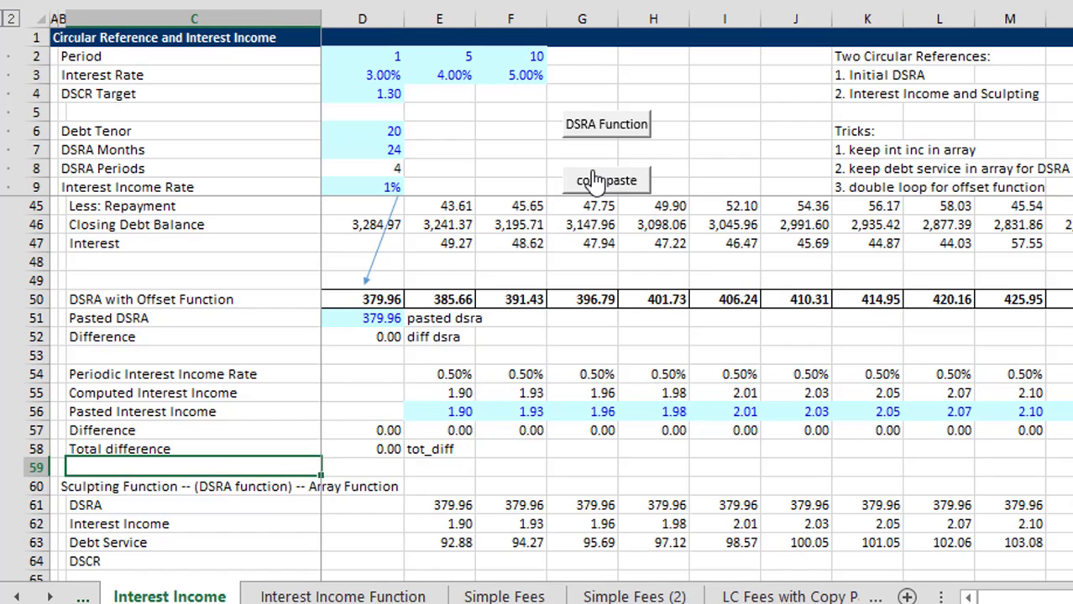
{"action": "key", "text": "Up"}
{"action": "key", "text": "Up"}
{"action": "key", "text": "Up"}
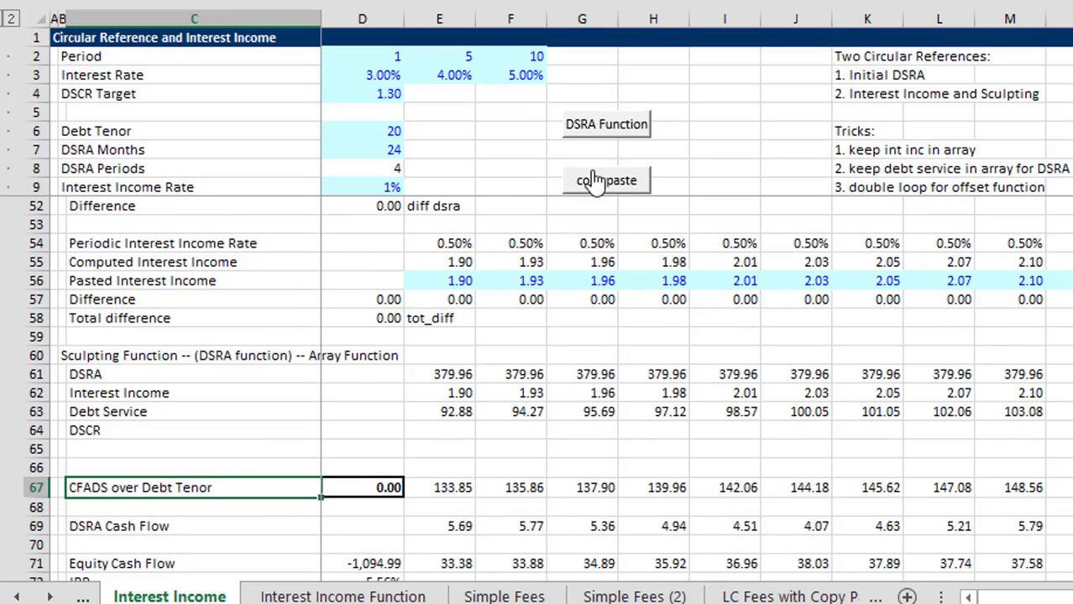
{"action": "key", "text": "Down"}
{"action": "key", "text": "Down"}
{"action": "key", "text": "Up"}
{"action": "key", "text": "Up"}
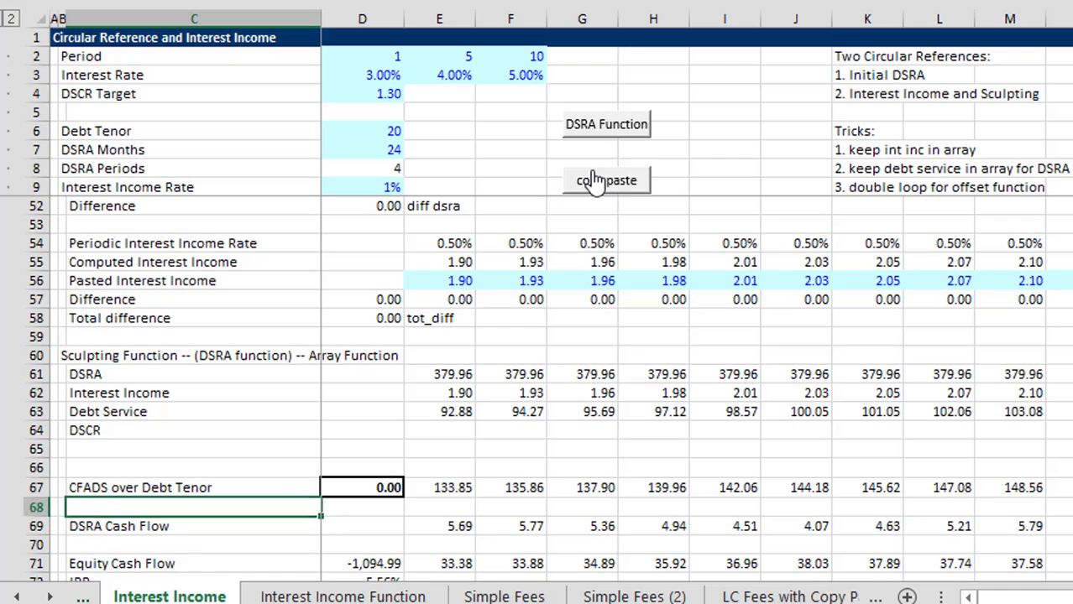
{"action": "key", "text": "Down"}
{"action": "key", "text": "Down"}
{"action": "key", "text": "Down"}
{"action": "key", "text": "Down"}
{"action": "key", "text": "Down"}
{"action": "key", "text": "Down"}
{"action": "key", "text": "Down"}
{"action": "key", "text": "Down"}
{"action": "key", "text": "Down"}
{"action": "key", "text": "Up"}
{"action": "key", "text": "Up"}
{"action": "key", "text": "Up"}
{"action": "key", "text": "Up"}
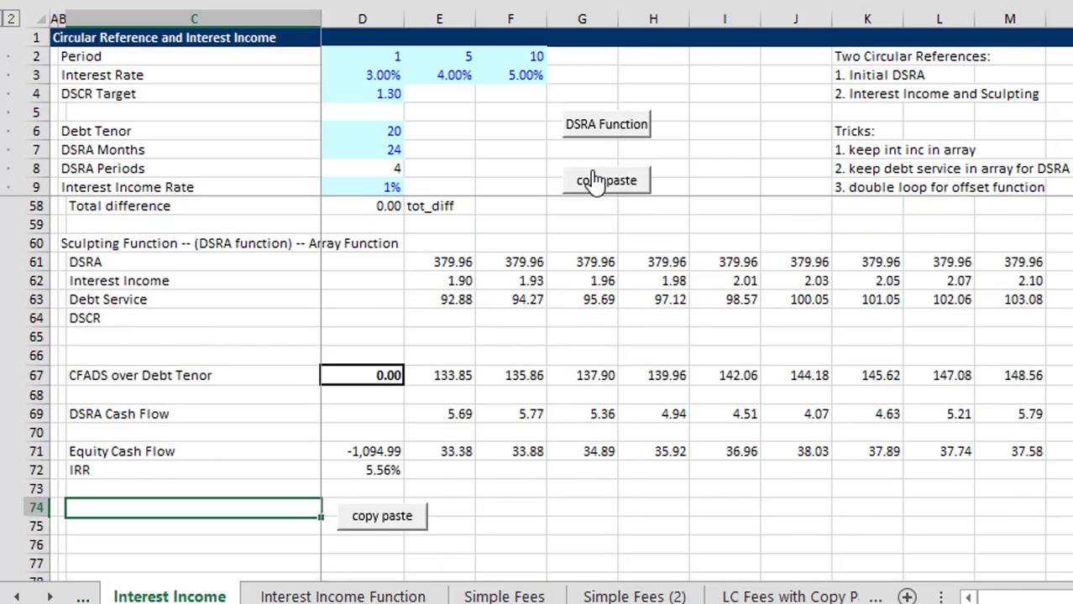
Link the period 1 Add: Interest Income cell E28 to the sculpting function's Interest Income in E62
{"action": "key", "text": "Up"}
{"action": "key", "text": "Up"}
{"action": "key", "text": "Up"}
{"action": "key", "text": "Up"}
{"action": "key", "text": "Up"}
{"action": "key", "text": "Up"}
{"action": "key", "text": "Up"}
{"action": "key", "text": "Up"}
{"action": "key", "text": "Up"}
{"action": "key", "text": "Up"}
{"action": "key", "text": "Up"}
{"action": "key", "text": "Up"}
{"action": "key", "text": "Up"}
{"action": "key", "text": "Up"}
{"action": "key", "text": "Up"}
{"action": "key", "text": "Up"}
{"action": "key", "text": "Up"}
{"action": "key", "text": "Up"}
{"action": "key", "text": "Up"}
{"action": "key", "text": "Up"}
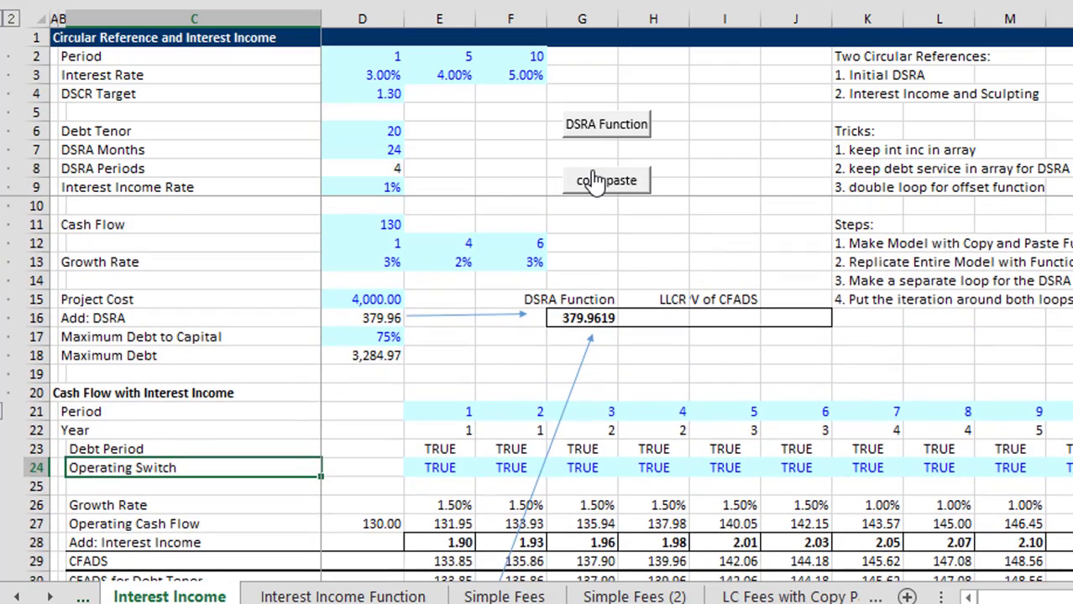
{"action": "key", "text": "Right"}
{"action": "key", "text": "Right"}
{"action": "key", "text": "Down"}
{"action": "key", "text": "Down"}
{"action": "key", "text": "Down"}
{"action": "key", "text": "Down"}
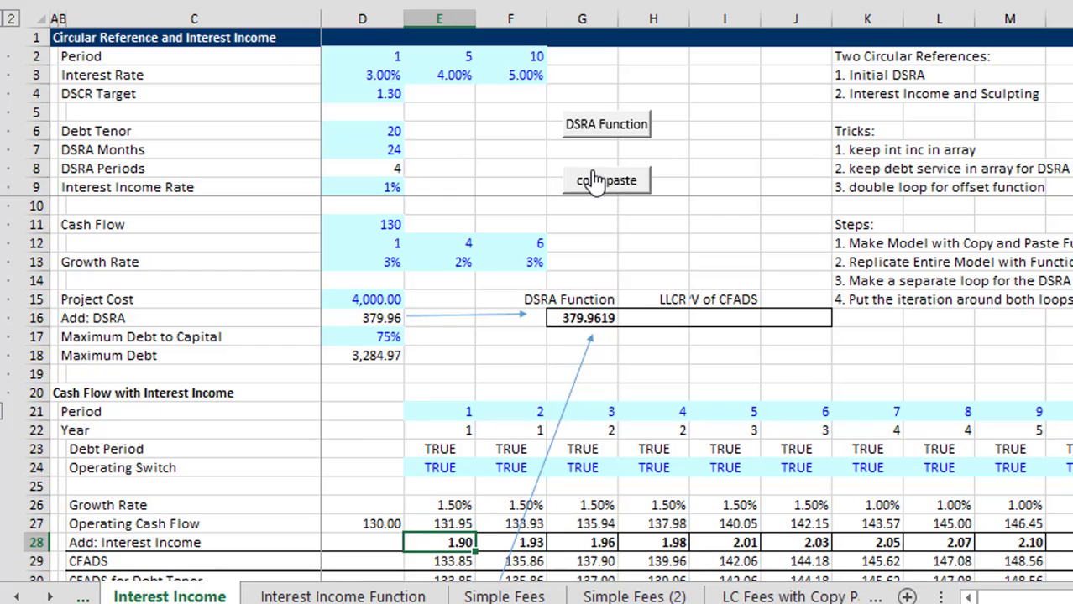
{"action": "type", "text": "="}
{"action": "key", "text": "Down"}
{"action": "key", "text": "Down"}
{"action": "key", "text": "Down"}
{"action": "key", "text": "Down"}
{"action": "key", "text": "Down"}
{"action": "key", "text": "Down"}
{"action": "key", "text": "Down"}
{"action": "key", "text": "Down"}
{"action": "key", "text": "Down"}
{"action": "key", "text": "Down"}
{"action": "key", "text": "Down"}
{"action": "key", "text": "Down"}
{"action": "key", "text": "Down"}
{"action": "key", "text": "Down"}
{"action": "key", "text": "Down"}
{"action": "key", "text": "Down"}
{"action": "key", "text": "Down"}
{"action": "key", "text": "Down"}
{"action": "key", "text": "Down"}
{"action": "key", "text": "Down"}
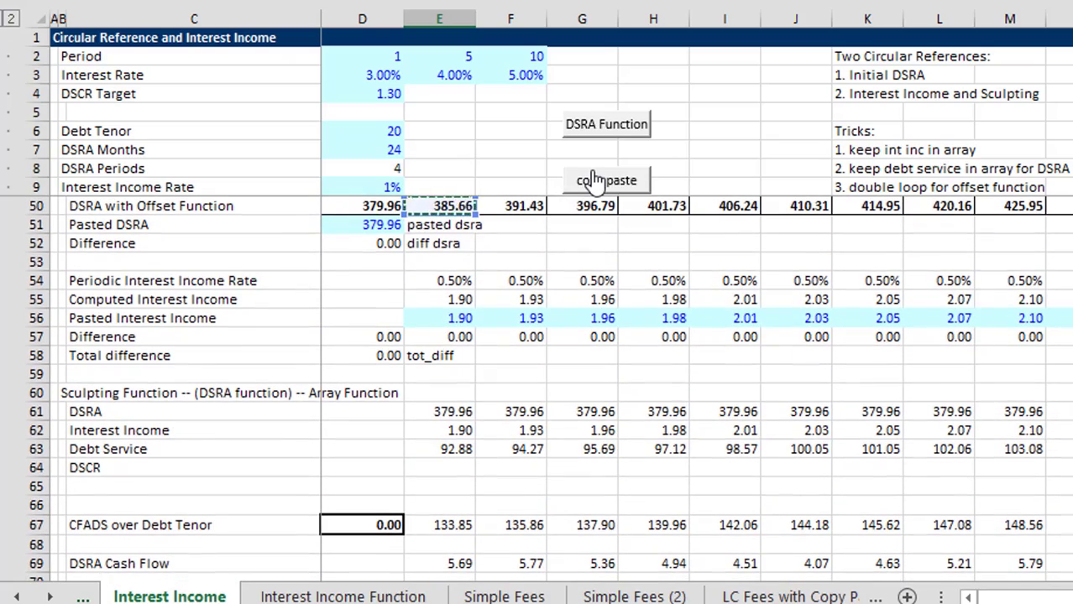
{"action": "key", "text": "Down"}
{"action": "key", "text": "Down"}
{"action": "key", "text": "Down"}
{"action": "key", "text": "Down"}
{"action": "key", "text": "Down"}
{"action": "key", "text": "Down"}
{"action": "key", "text": "Down"}
{"action": "key", "text": "Down"}
{"action": "key", "text": "Down"}
{"action": "key", "text": "Down"}
{"action": "key", "text": "Down"}
{"action": "key", "text": "Down"}
{"action": "key", "text": "Down"}
{"action": "key", "text": "Down"}
{"action": "key", "text": "Down"}
{"action": "key", "text": "Down"}
{"action": "key", "text": "Down"}
{"action": "key", "text": "Down"}
{"action": "key", "text": "Down"}
{"action": "key", "text": "Down"}
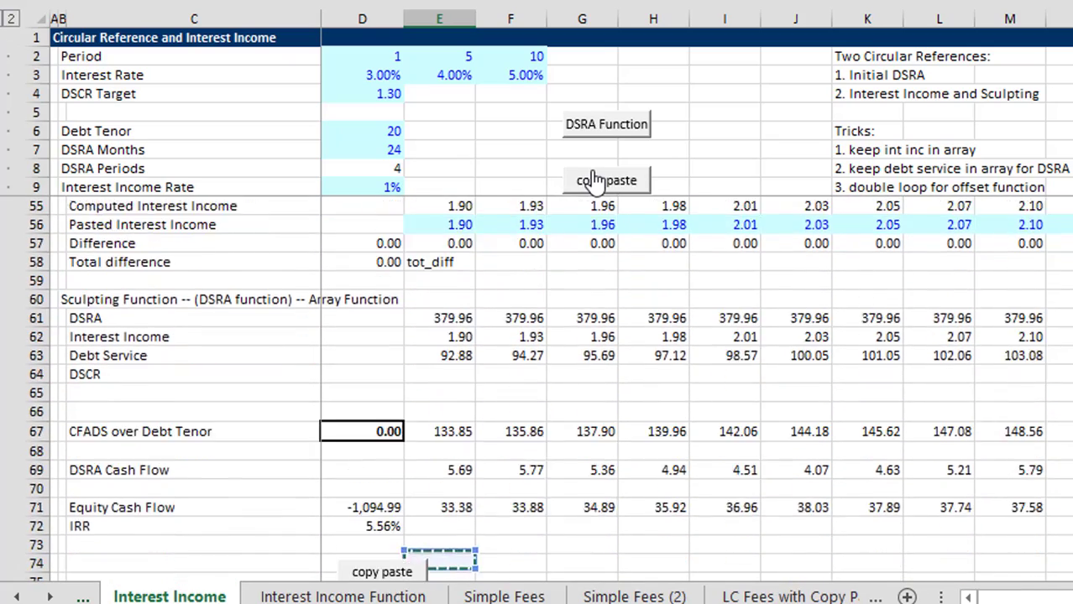
{"action": "key", "text": "Up"}
{"action": "key", "text": "Up"}
{"action": "key", "text": "Up"}
{"action": "key", "text": "Up"}
{"action": "key", "text": "Up"}
{"action": "key", "text": "Up"}
{"action": "key", "text": "Up"}
{"action": "key", "text": "Up"}
{"action": "key", "text": "Up"}
{"action": "key", "text": "Up"}
{"action": "key", "text": "Up"}
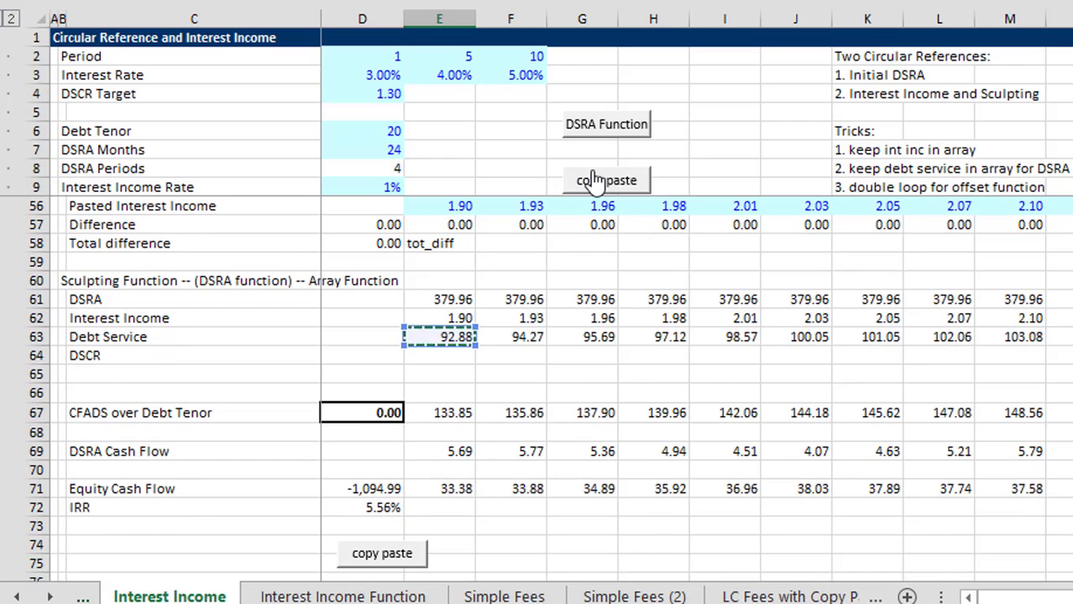
{"action": "key", "text": "ctrl+Return"}
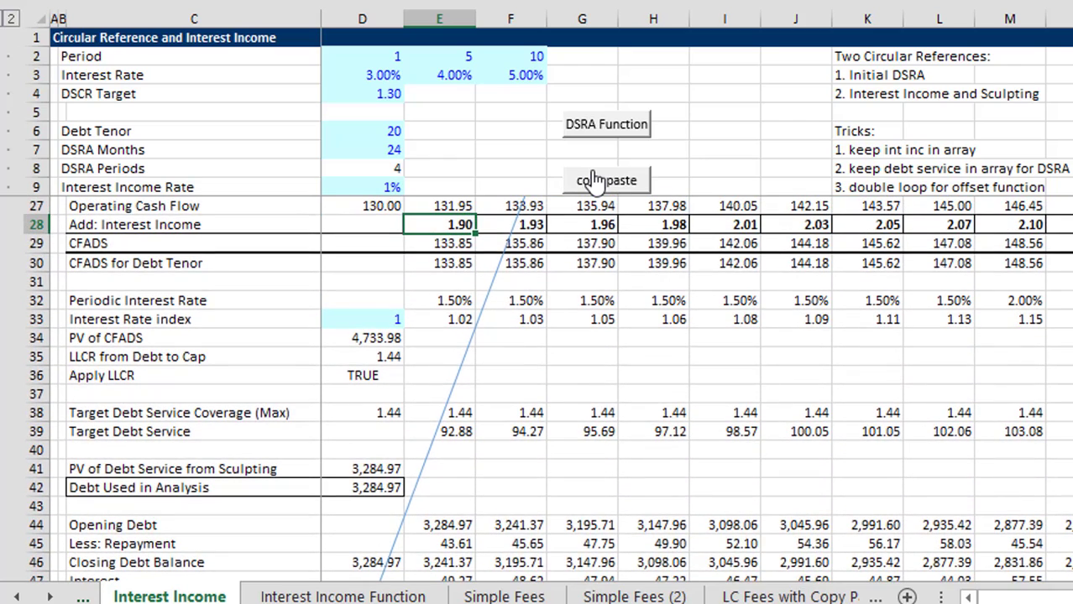
Fill the sculpting function interest income link from E28 across all remaining periods of row 28
{"action": "key", "text": "ctrl+shift+Right"}
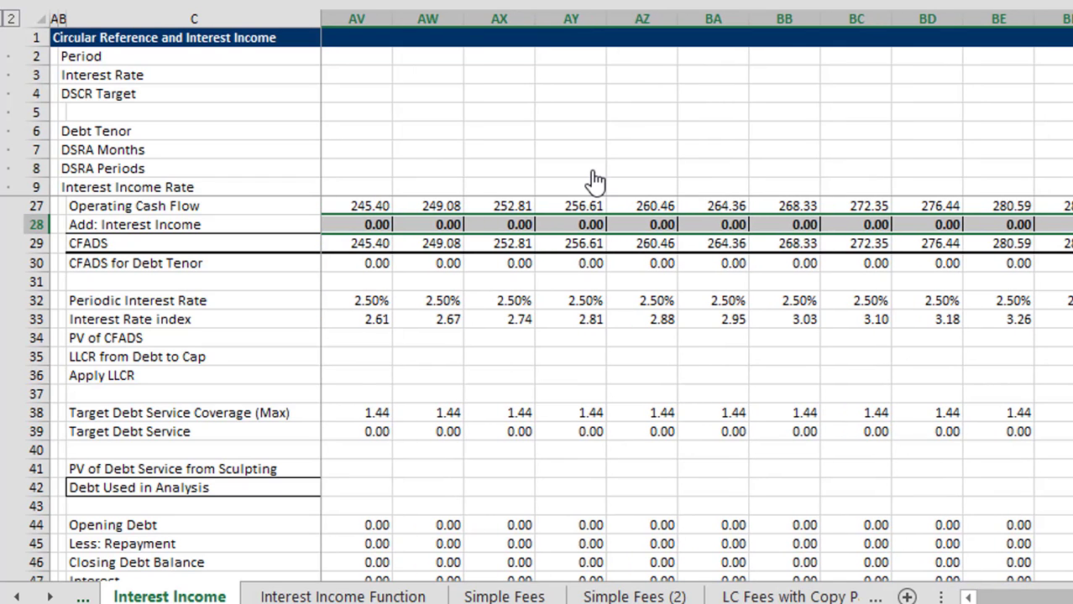
{"action": "key", "text": "Left"}
{"action": "key", "text": "Right"}
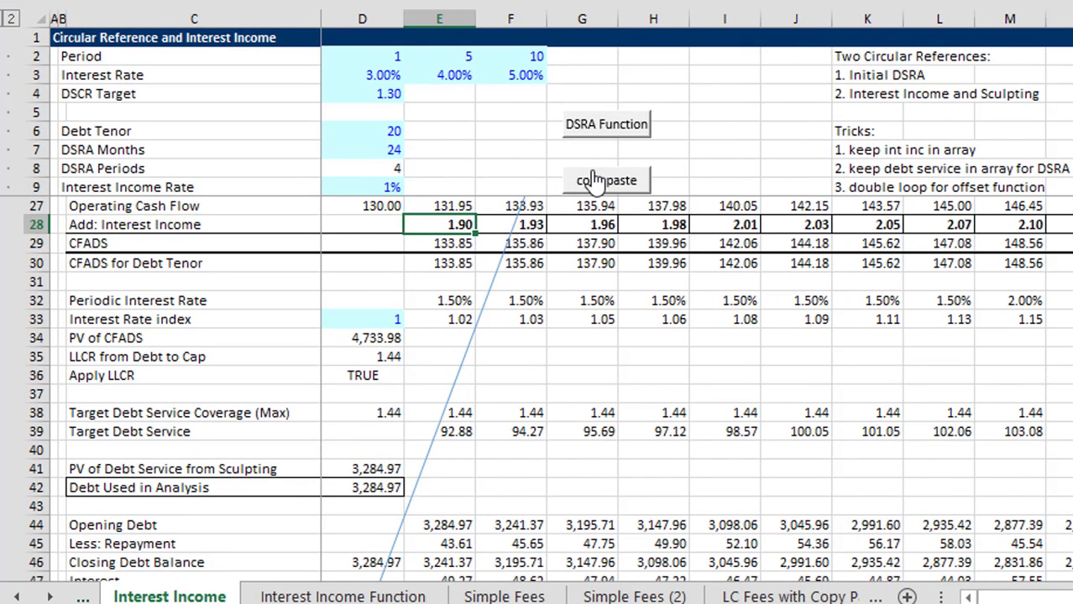
Link the Add: DSRA cell D16 to the sculpting function's period 1 DSRA in E61
{"action": "key", "text": "Left"}
{"action": "key", "text": "Up"}
{"action": "key", "text": "Up"}
{"action": "key", "text": "Up"}
{"action": "key", "text": "Up"}
{"action": "key", "text": "Up"}
{"action": "key", "text": "Up"}
{"action": "key", "text": "Up"}
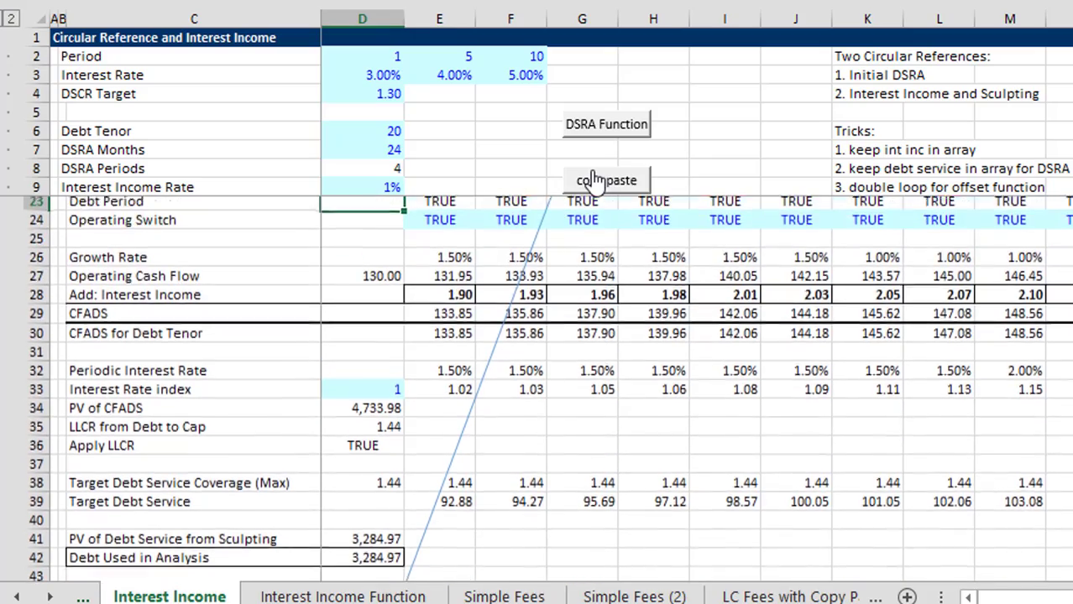
{"action": "key", "text": "Up"}
{"action": "key", "text": "Up"}
{"action": "key", "text": "Up"}
{"action": "key", "text": "Up"}
{"action": "key", "text": "Up"}
{"action": "key", "text": "Up"}
{"action": "key", "text": "Up"}
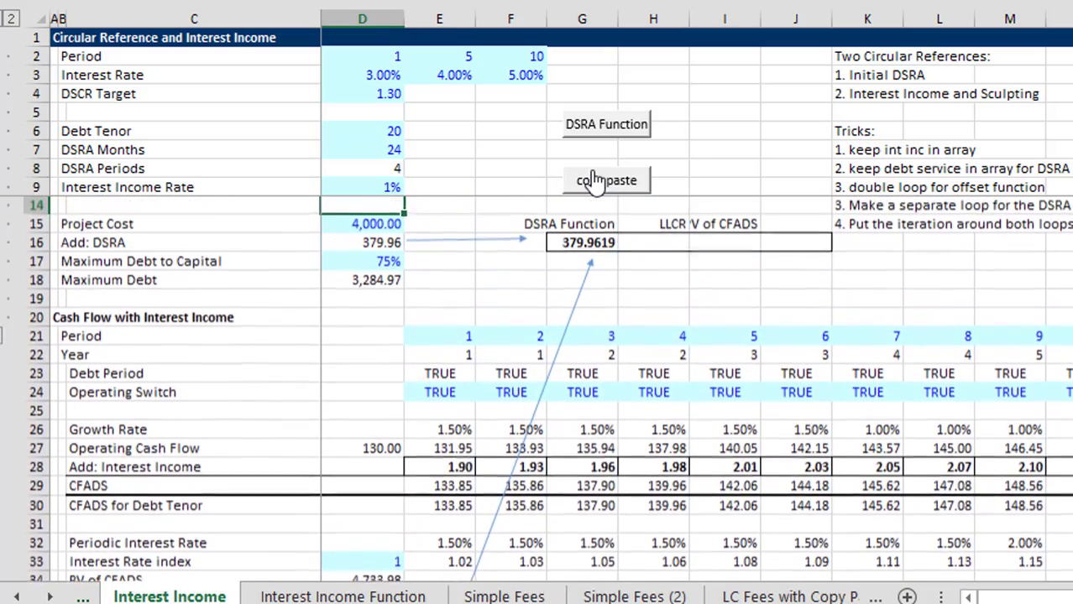
{"action": "type", "text": "=pasted_d"}
{"action": "key", "text": "Page_Down"}
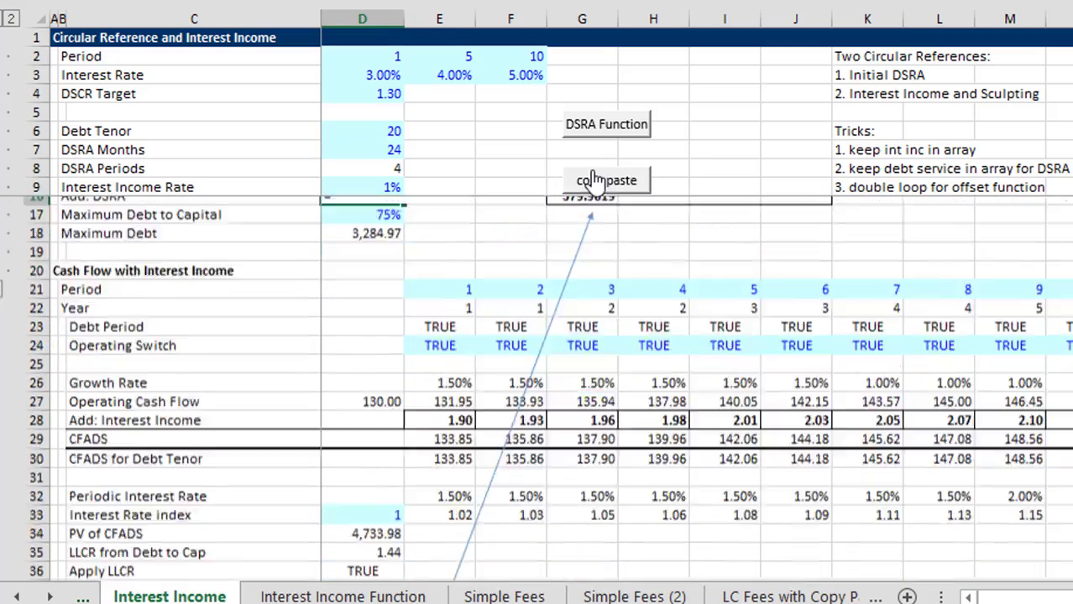
{"action": "key", "text": "Down"}
{"action": "key", "text": "Down"}
{"action": "key", "text": "Down"}
{"action": "key", "text": "Down"}
{"action": "key", "text": "Down"}
{"action": "key", "text": "Down"}
{"action": "key", "text": "Down"}
{"action": "key", "text": "Down"}
{"action": "key", "text": "Down"}
{"action": "key", "text": "Down"}
{"action": "key", "text": "Down"}
{"action": "key", "text": "Down"}
{"action": "key", "text": "Down"}
{"action": "key", "text": "Down"}
{"action": "key", "text": "Down"}
{"action": "key", "text": "Down"}
{"action": "key", "text": "Down"}
{"action": "key", "text": "Down"}
{"action": "key", "text": "Down"}
{"action": "key", "text": "Down"}
{"action": "key", "text": "Down"}
{"action": "key", "text": "Down"}
{"action": "key", "text": "Down"}
{"action": "key", "text": "Down"}
{"action": "key", "text": "Down"}
{"action": "key", "text": "Down"}
{"action": "key", "text": "Down"}
{"action": "key", "text": "Down"}
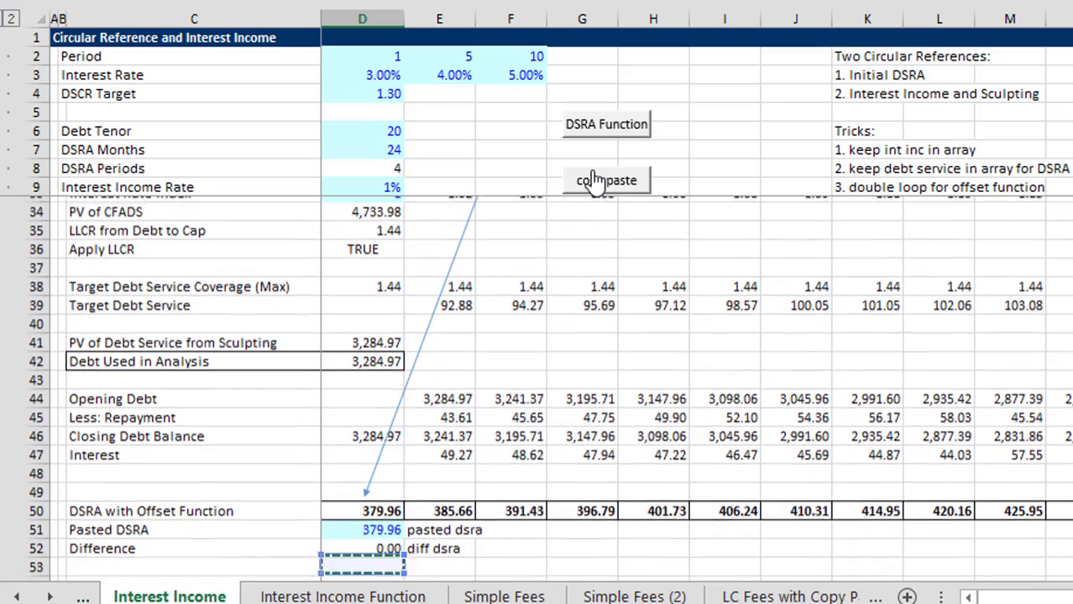
{"action": "key", "text": "Down"}
{"action": "key", "text": "Down"}
{"action": "key", "text": "Down"}
{"action": "key", "text": "Down"}
{"action": "key", "text": "Down"}
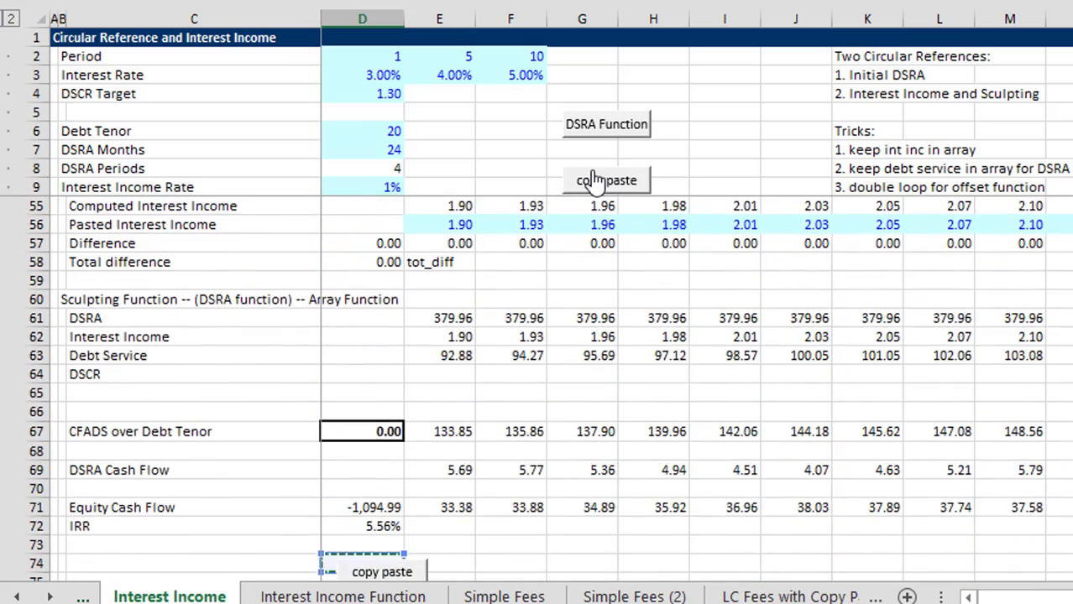
{"action": "key", "text": "Up"}
{"action": "key", "text": "Up"}
{"action": "key", "text": "Up"}
{"action": "key", "text": "Up"}
{"action": "key", "text": "Up"}
{"action": "key", "text": "Up"}
{"action": "key", "text": "Up"}
{"action": "key", "text": "Up"}
{"action": "key", "text": "Up"}
{"action": "key", "text": "Up"}
{"action": "key", "text": "Up"}
{"action": "key", "text": "Up"}
{"action": "key", "text": "Up"}
{"action": "key", "text": "Up"}
{"action": "key", "text": "Up"}
{"action": "key", "text": "Up"}
{"action": "key", "text": "Up"}
{"action": "key", "text": "Up"}
{"action": "key", "text": "Up"}
{"action": "key", "text": "Up"}
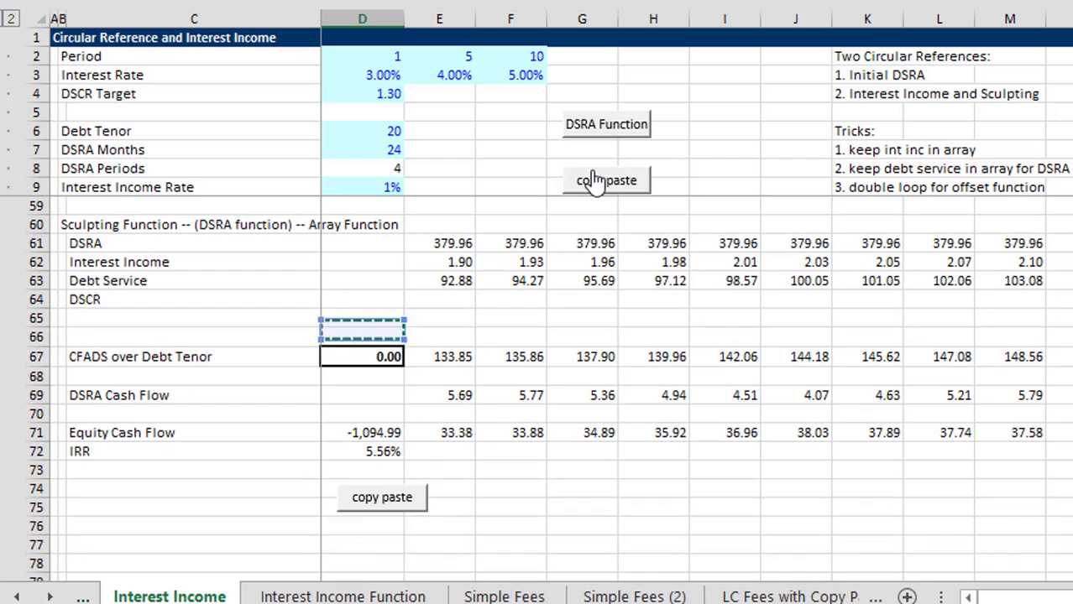
{"action": "key", "text": "Down"}
{"action": "key", "text": "Down"}
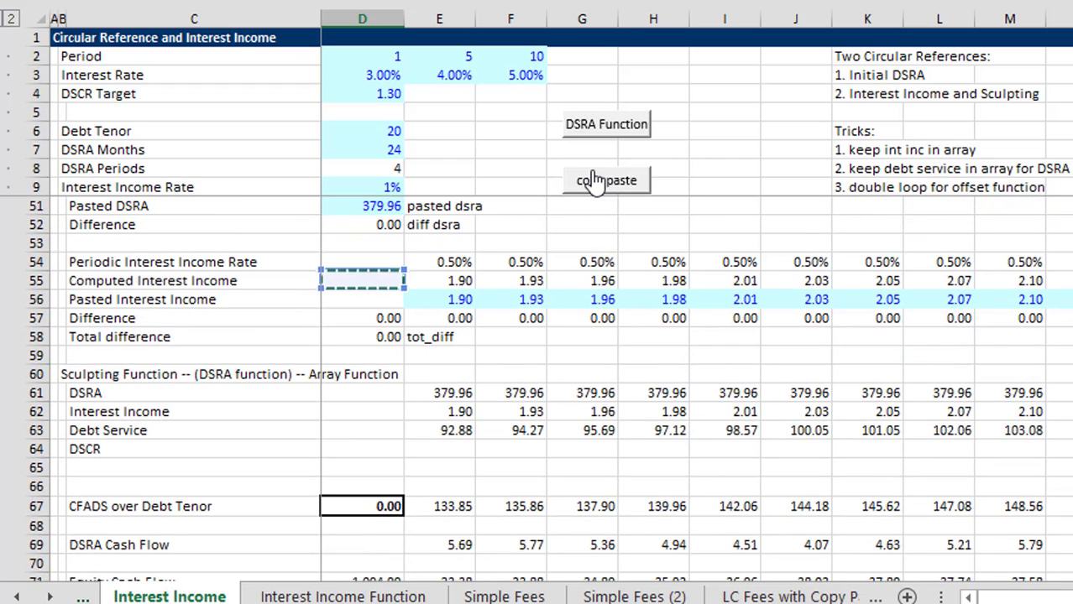
{"action": "key", "text": "Down"}
{"action": "key", "text": "Down"}
{"action": "key", "text": "Down"}
{"action": "key", "text": "Down"}
{"action": "key", "text": "Right"}
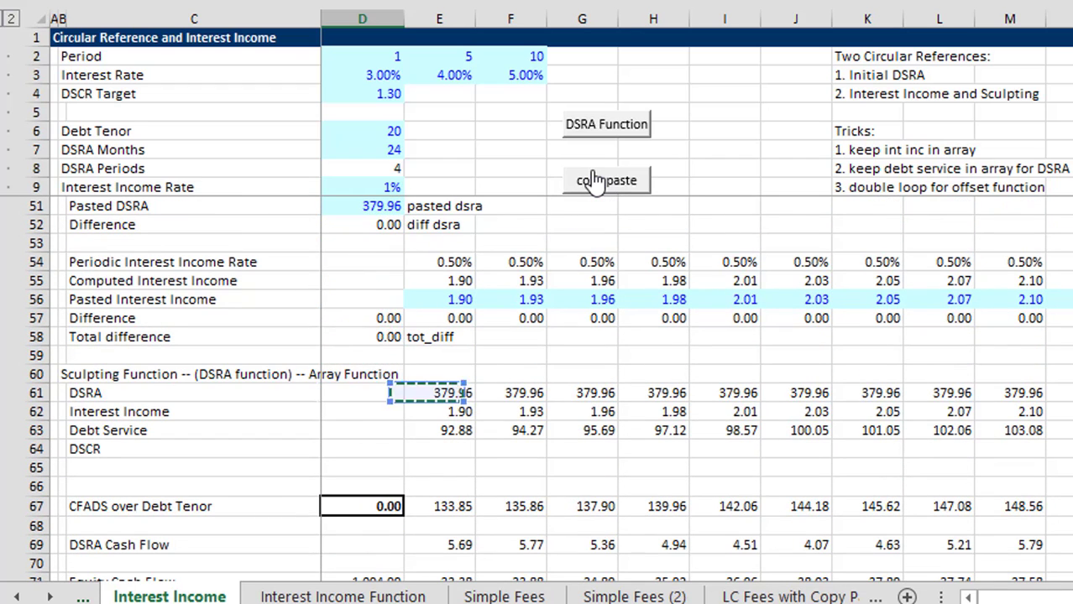
{"action": "key", "text": "Return"}
Examine the model from the project cost and DSRA inputs down to the sculpting function's DSRA, Interest Income and Debt Service rows
{"action": "key", "text": "ctrl+Up"}
{"action": "key", "text": "ctrl+Up"}
{"action": "key", "text": "ctrl+Up"}
{"action": "key", "text": "ctrl+Up"}
{"action": "key", "text": "ctrl+Up"}
{"action": "key", "text": "ctrl+Up"}
{"action": "key", "text": "ctrl+Up"}
{"action": "key", "text": "ctrl+Up"}
{"action": "key", "text": "ctrl+Up"}
{"action": "key", "text": "ctrl+Up"}
{"action": "key", "text": "ctrl+Up"}
{"action": "key", "text": "ctrl+Up"}
{"action": "key", "text": "ctrl+Up"}
{"action": "key", "text": "ctrl+Up"}
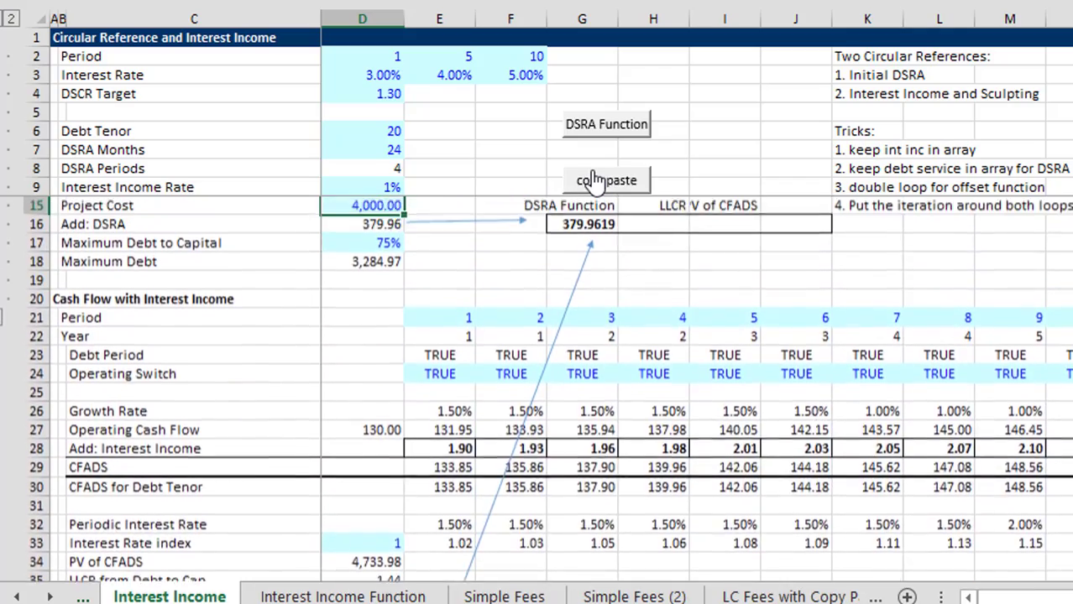
{"action": "key", "text": "ctrl+Down"}
{"action": "key", "text": "ctrl+Down"}
{"action": "key", "text": "ctrl+Down"}
{"action": "key", "text": "ctrl+Down"}
{"action": "key", "text": "ctrl+Down"}
{"action": "key", "text": "ctrl+Down"}
{"action": "key", "text": "ctrl+Down"}
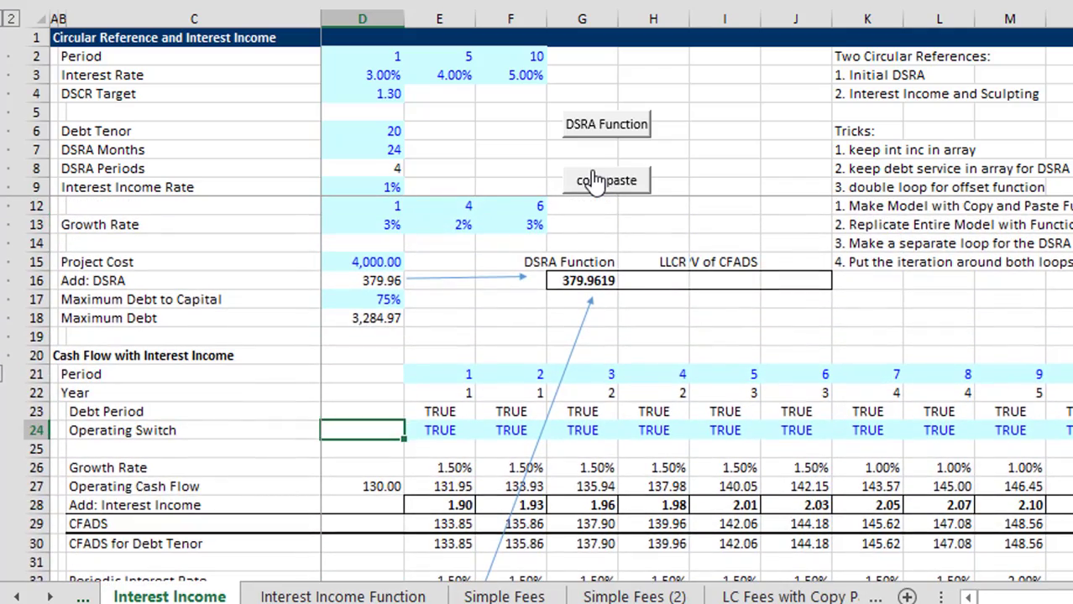
{"action": "key", "text": "ctrl+Down"}
{"action": "key", "text": "ctrl+Down"}
{"action": "key", "text": "Down"}
{"action": "key", "text": "Down"}
{"action": "key", "text": "Down"}
{"action": "key", "text": "Down"}
{"action": "key", "text": "Down"}
{"action": "key", "text": "Down"}
{"action": "key", "text": "Down"}
{"action": "key", "text": "Down"}
{"action": "key", "text": "Down"}
{"action": "key", "text": "Down"}
{"action": "key", "text": "Down"}
{"action": "key", "text": "Down"}
{"action": "key", "text": "Down"}
{"action": "key", "text": "Down"}
{"action": "key", "text": "Down"}
{"action": "key", "text": "Down"}
{"action": "key", "text": "Down"}
{"action": "key", "text": "Down"}
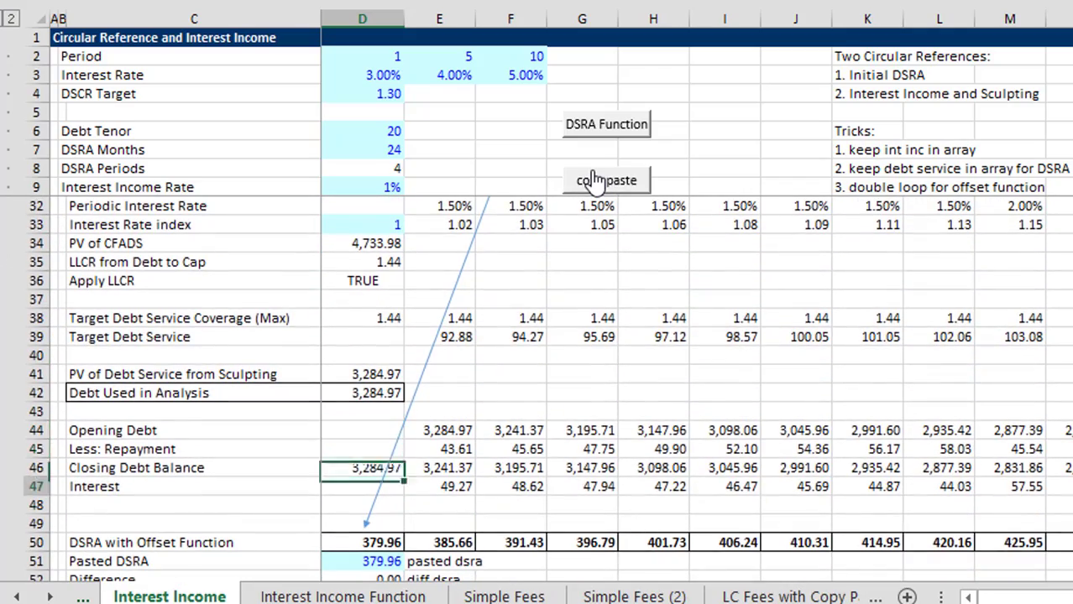
{"action": "key", "text": "Up"}
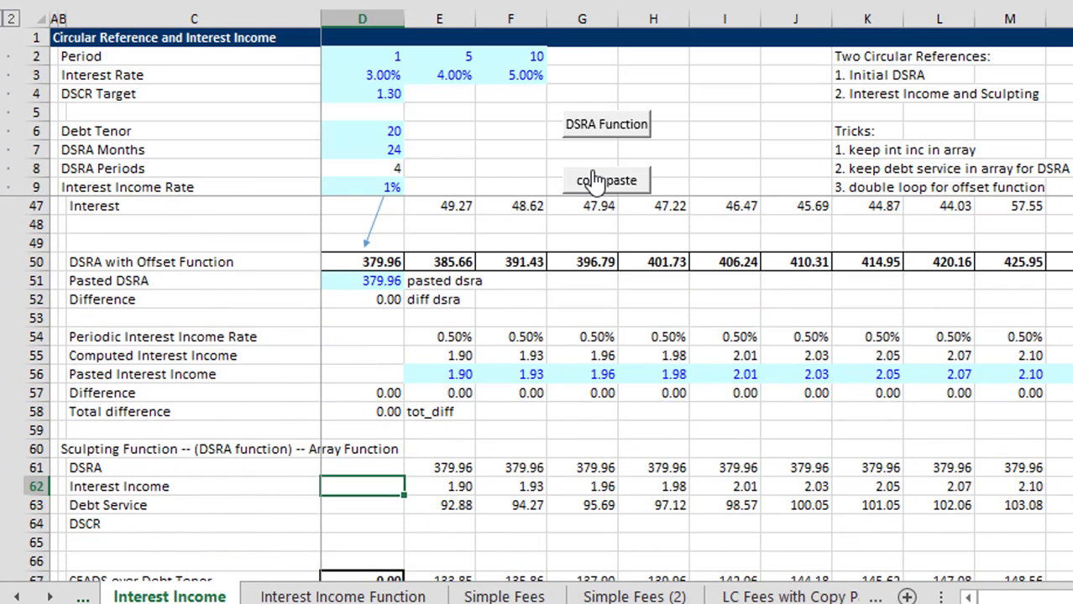
{"action": "key", "text": "Up"}
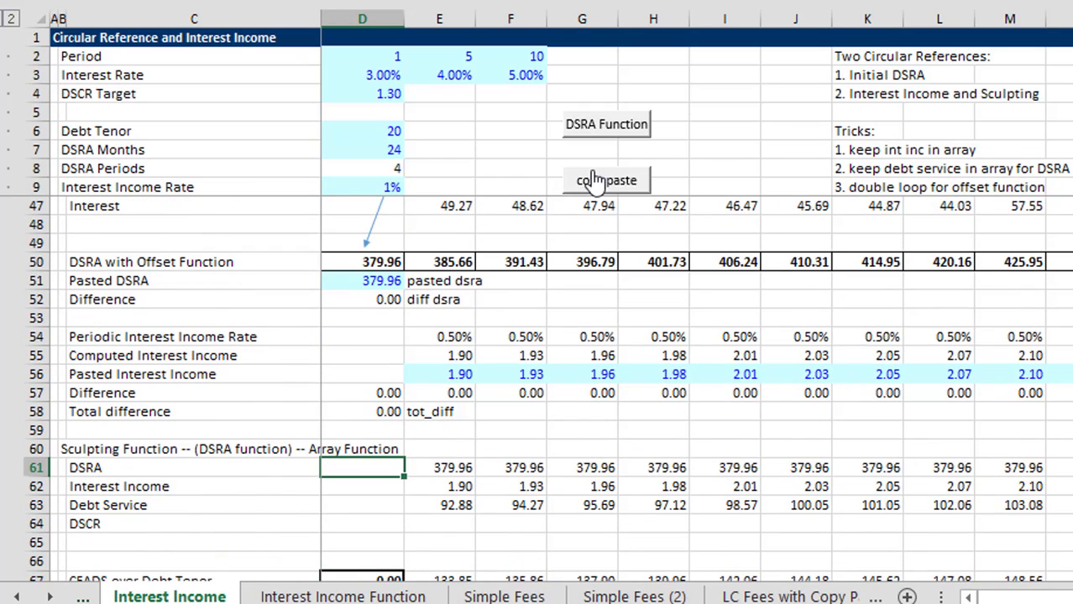
{"action": "key", "text": "Right"}
{"action": "key", "text": "Down"}
{"action": "key", "text": "Page_Up"}
{"action": "key", "text": "Up"}
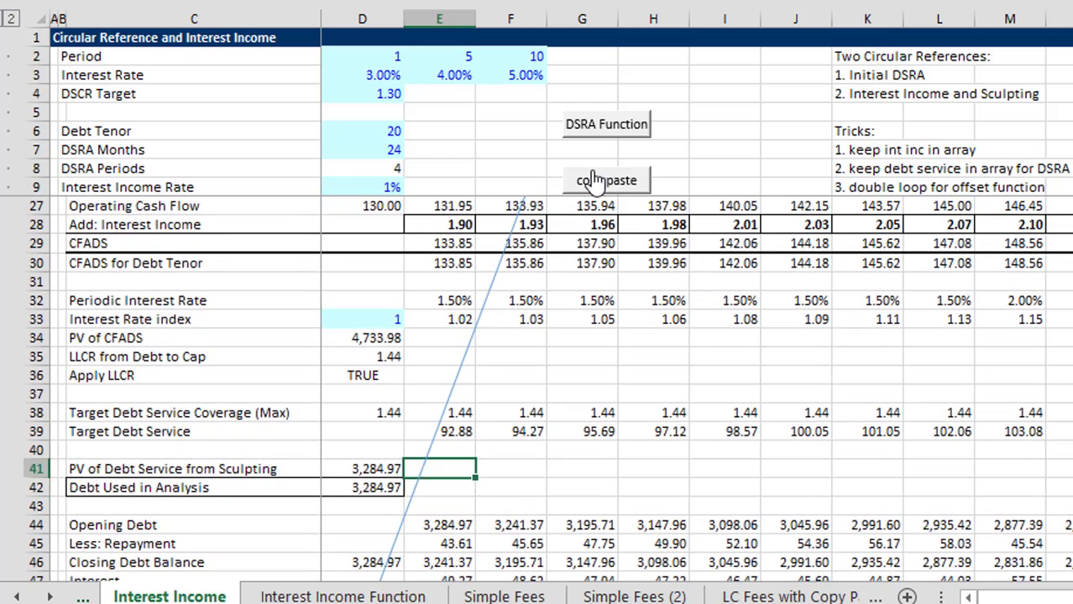
{"action": "key", "text": "Down"}
{"action": "key", "text": "Down"}
{"action": "key", "text": "Down"}
{"action": "key", "text": "Down"}
{"action": "key", "text": "Down"}
{"action": "key", "text": "Down"}
{"action": "key", "text": "Down"}
{"action": "key", "text": "Down"}
{"action": "key", "text": "Down"}
{"action": "key", "text": "Down"}
{"action": "key", "text": "Down"}
{"action": "key", "text": "Down"}
{"action": "key", "text": "Down"}
{"action": "key", "text": "Down"}
{"action": "key", "text": "Down"}
{"action": "key", "text": "Down"}
{"action": "key", "text": "Down"}
{"action": "key", "text": "Down"}
{"action": "key", "text": "Down"}
{"action": "key", "text": "Down"}
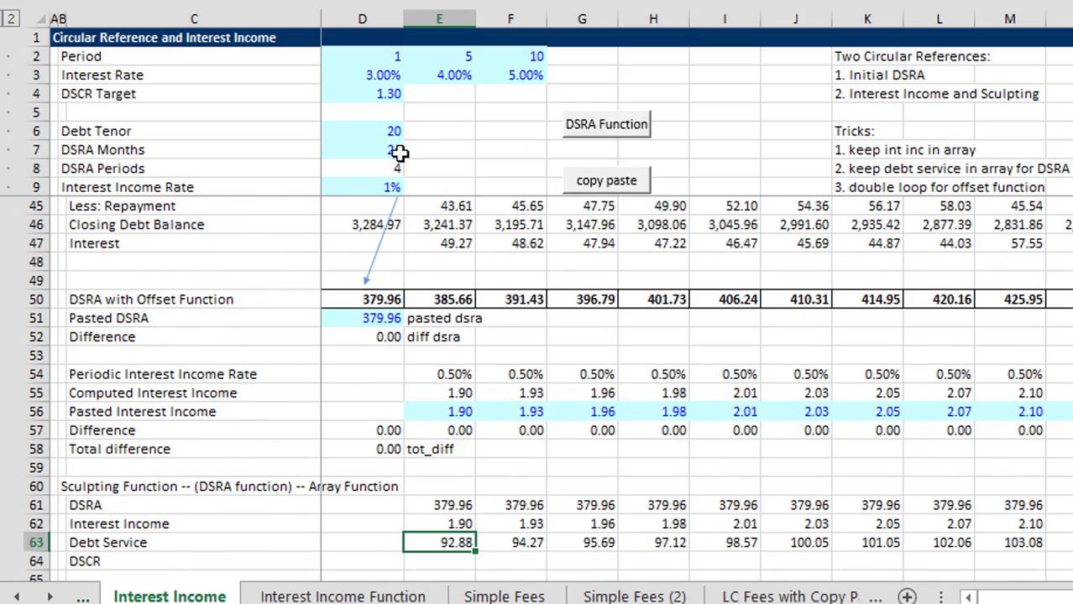
Set the Interest Income Rate to 2% and the DSRA Periods to 3
{"action": "left_click", "coordinate": [374, 181]}
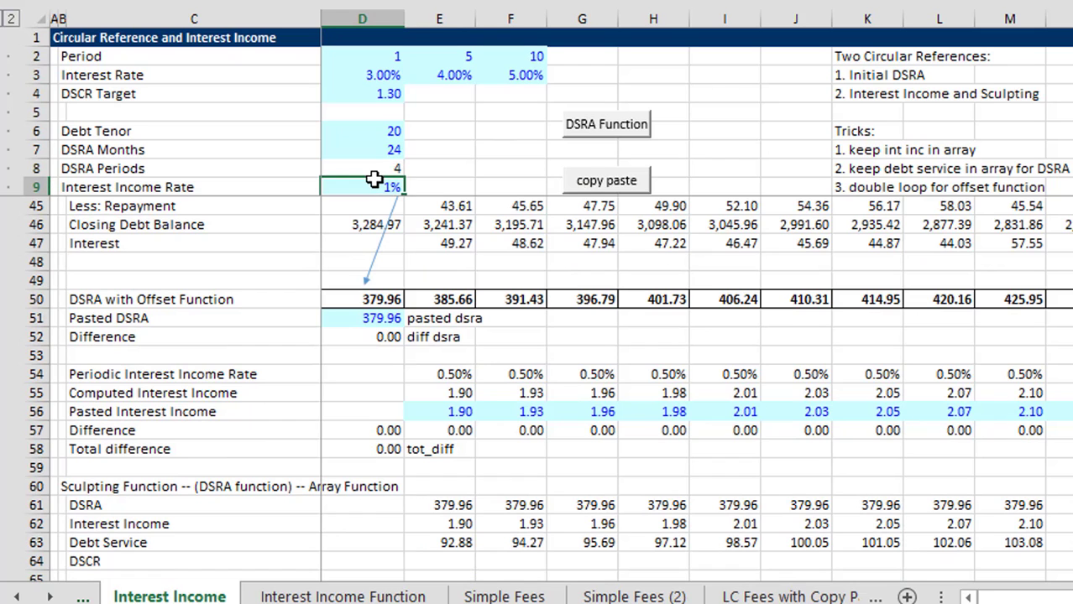
{"action": "key", "text": "Up"}
{"action": "key", "text": "Up"}
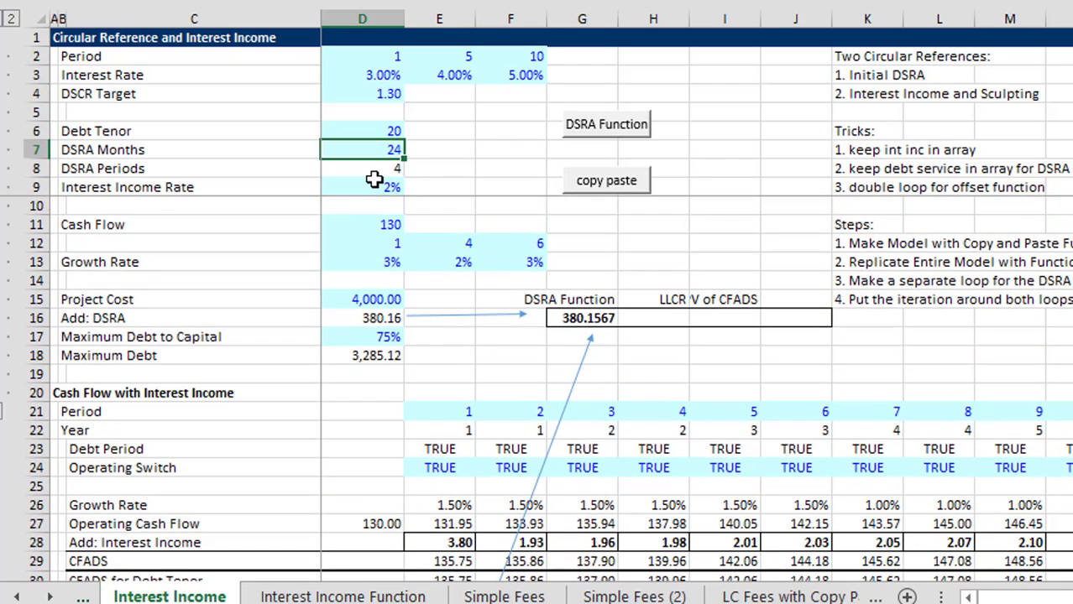
{"action": "type", "text": "3"}
{"action": "key", "text": "Return"}
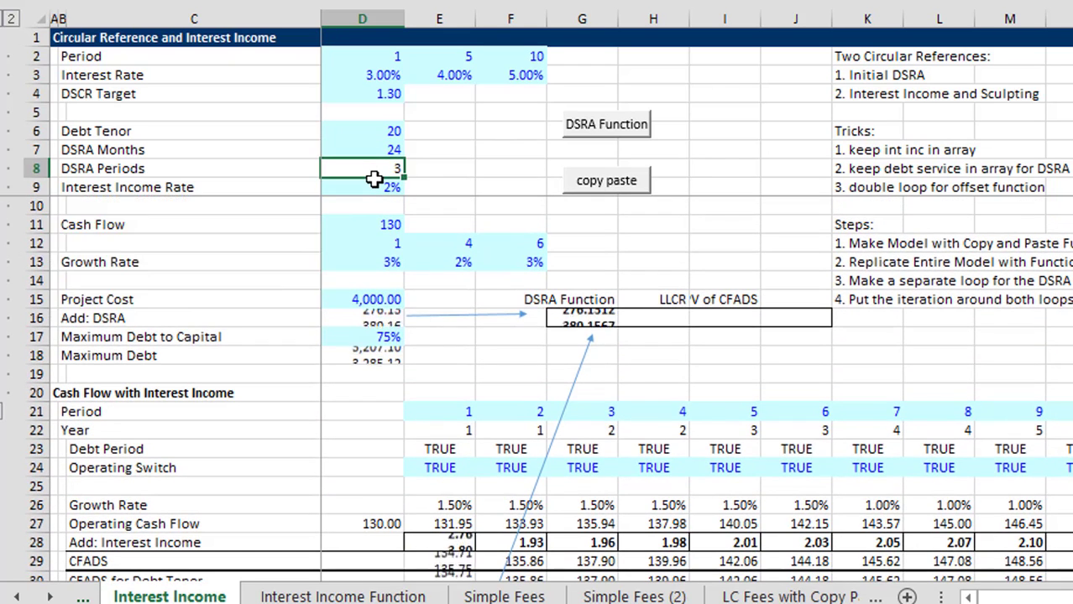
Compare the offset DSRA, pasted interest income and their differences with the sculpting function's DSRA, Interest Income and Debt Service rows
{"action": "key", "text": "Down"}
{"action": "key", "text": "Down"}
{"action": "key", "text": "Down"}
{"action": "key", "text": "Down"}
{"action": "key", "text": "Down"}
{"action": "key", "text": "Down"}
{"action": "key", "text": "Down"}
{"action": "key", "text": "Down"}
{"action": "key", "text": "Down"}
{"action": "key", "text": "Down"}
{"action": "key", "text": "Down"}
{"action": "key", "text": "Down"}
{"action": "key", "text": "Down"}
{"action": "key", "text": "Down"}
{"action": "key", "text": "Down"}
{"action": "key", "text": "Down"}
{"action": "key", "text": "Down"}
{"action": "key", "text": "Down"}
{"action": "key", "text": "Down"}
{"action": "key", "text": "Down"}
{"action": "key", "text": "Down"}
{"action": "key", "text": "Down"}
{"action": "key", "text": "Down"}
{"action": "key", "text": "Down"}
{"action": "key", "text": "Down"}
{"action": "key", "text": "Down"}
{"action": "key", "text": "Down"}
{"action": "key", "text": "Down"}
{"action": "key", "text": "Down"}
{"action": "key", "text": "Down"}
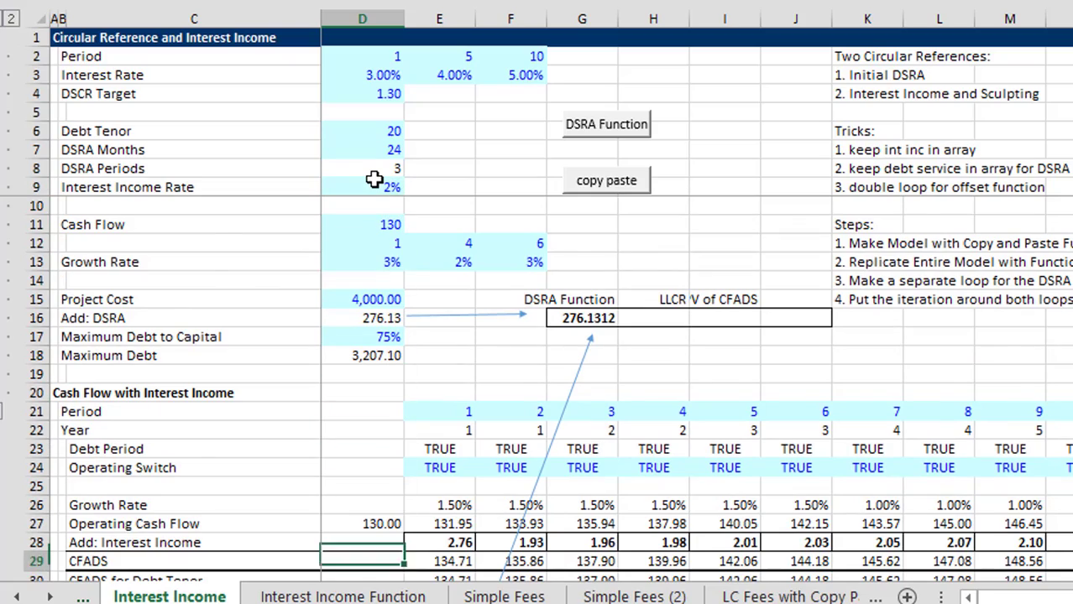
{"action": "scroll", "coordinate": [373, 180], "scroll_direction": "down", "scroll_amount": 1}
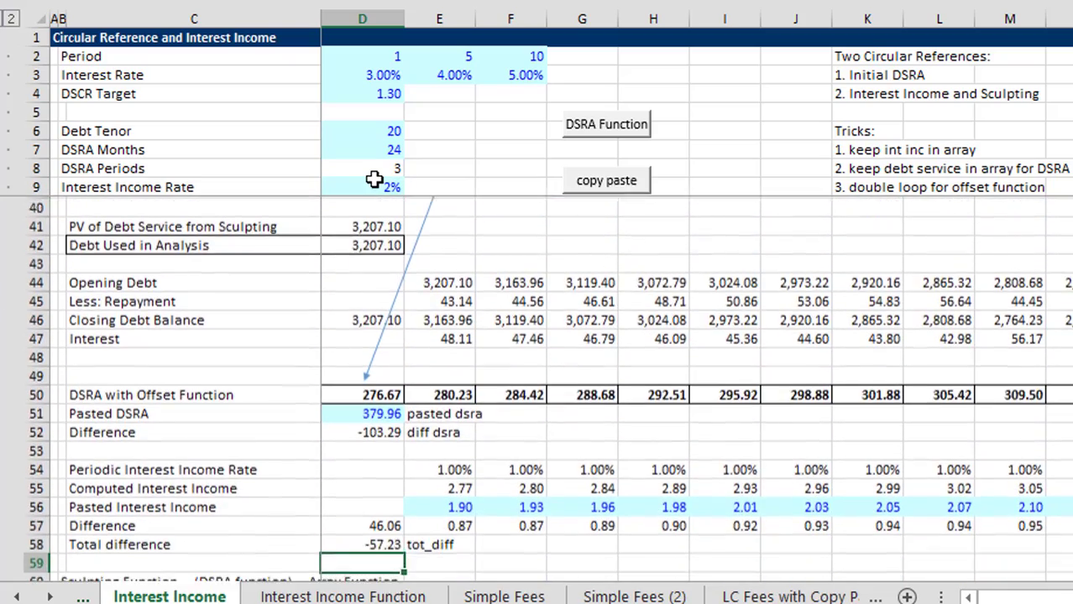
{"action": "key", "text": "Down"}
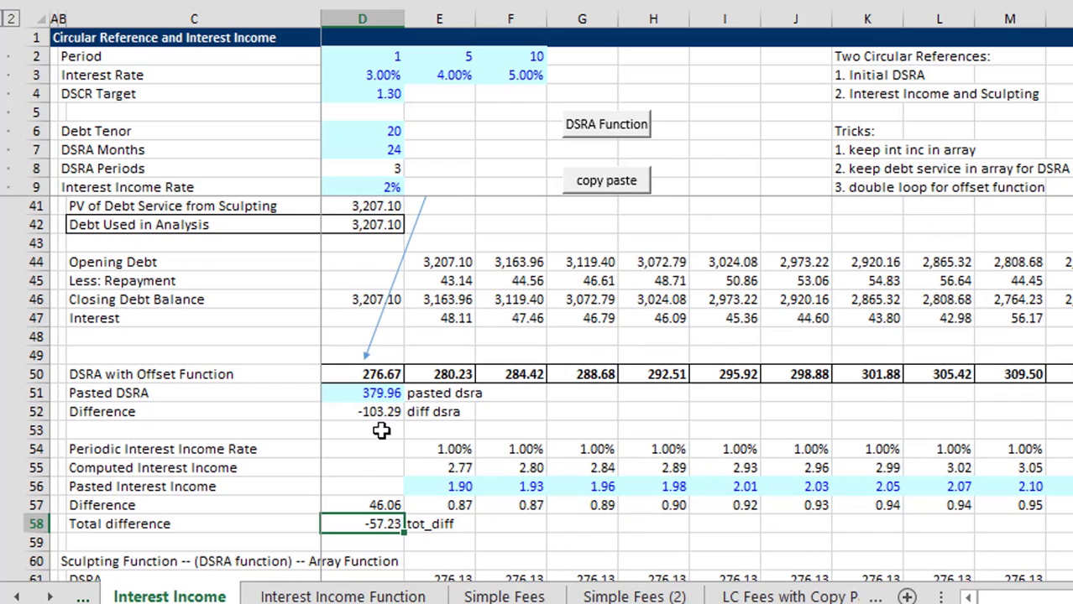
{"action": "key", "text": "Down"}
{"action": "key", "text": "Down"}
{"action": "key", "text": "Down"}
{"action": "key", "text": "Down"}
{"action": "key", "text": "Down"}
{"action": "key", "text": "Down"}
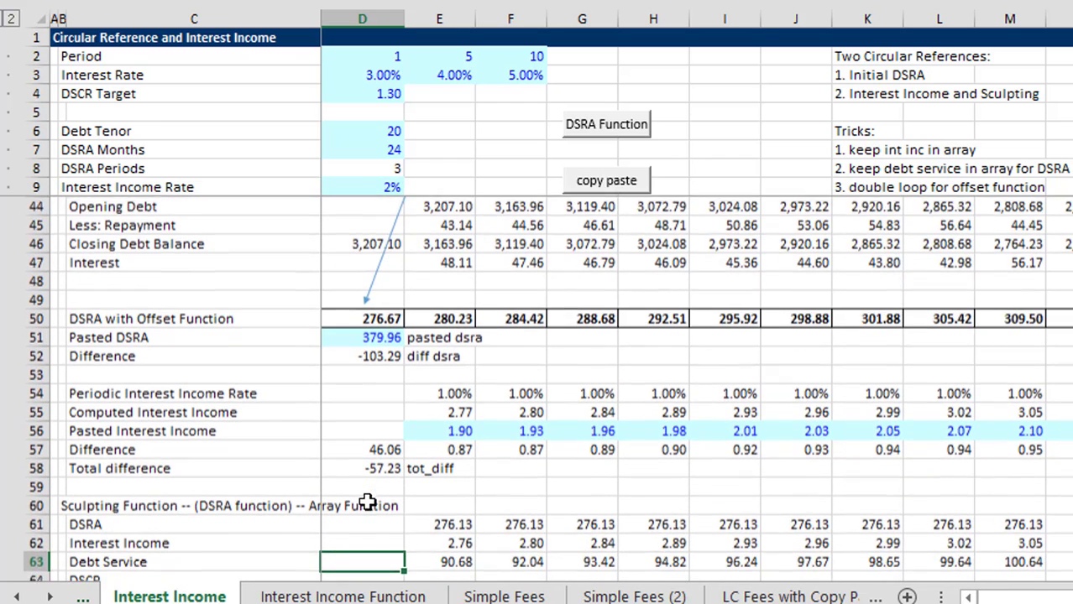
{"action": "key", "text": "Right"}
{"action": "key", "text": "Up"}
{"action": "key", "text": "Up"}
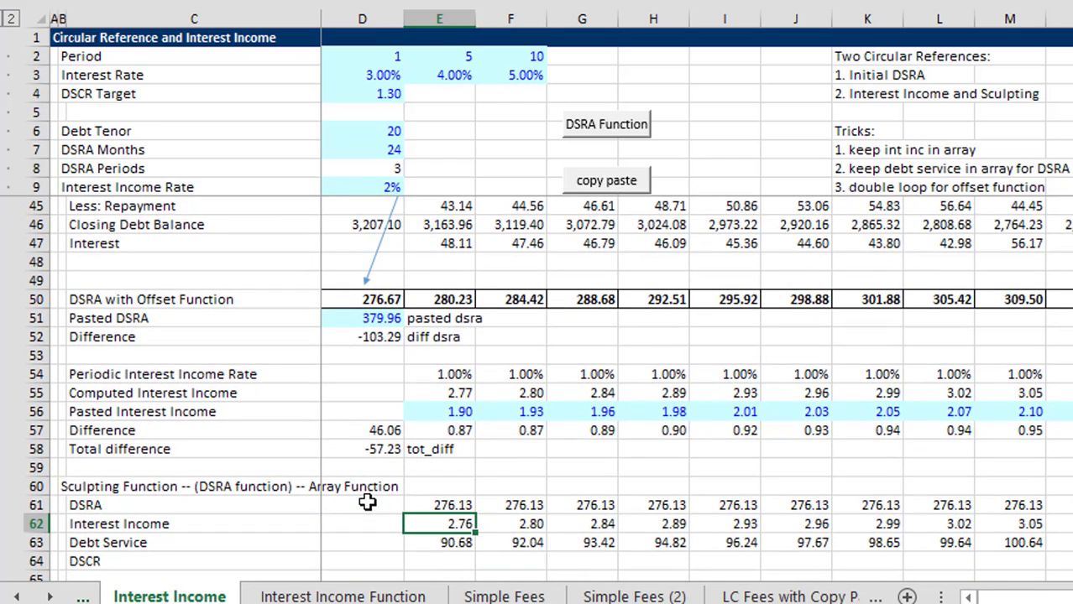
{"action": "key", "text": "Right"}
{"action": "key", "text": "Right"}
{"action": "key", "text": "Left"}
{"action": "key", "text": "Down"}
{"action": "key", "text": "Down"}
{"action": "key", "text": "Down"}
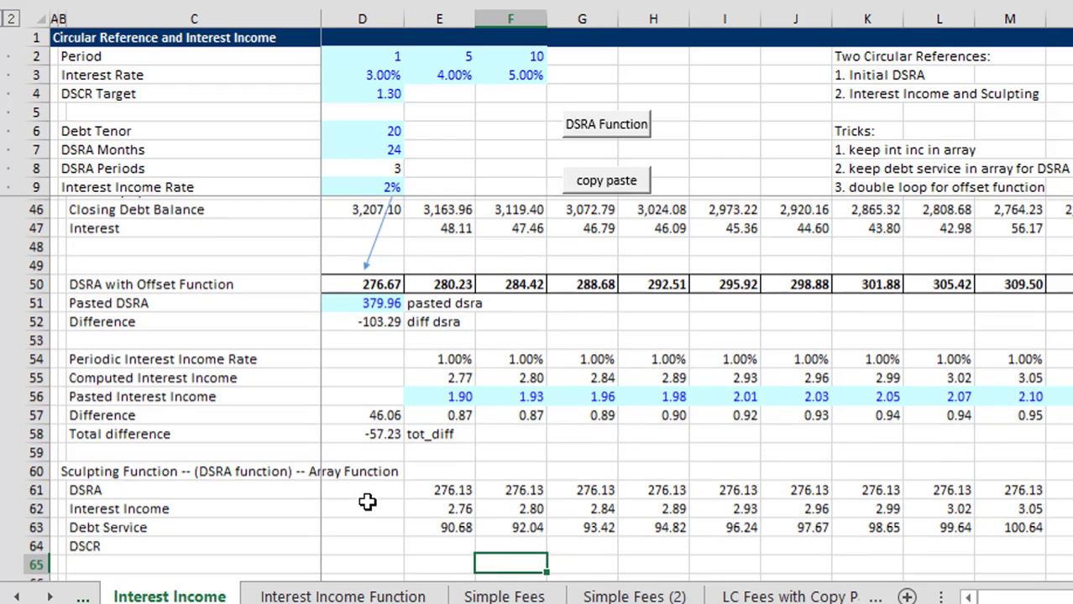
{"action": "key", "text": "Down"}
{"action": "key", "text": "Up"}
{"action": "key", "text": "Up"}
{"action": "key", "text": "Up"}
{"action": "key", "text": "Up"}
{"action": "key", "text": "Left"}
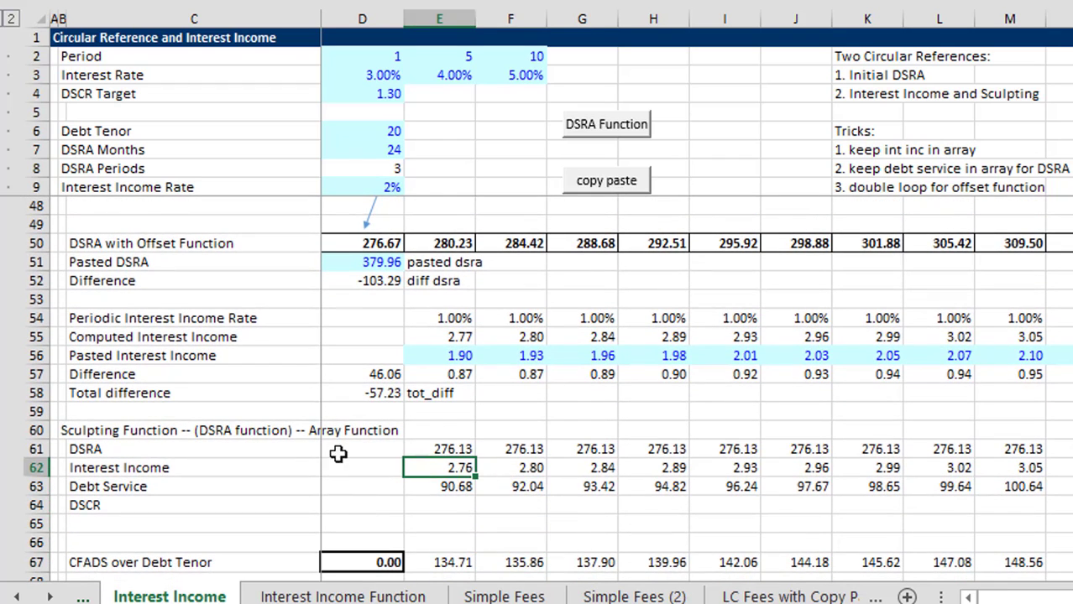
Run the copy paste macro to update the Pasted DSRA and Pasted Interest Income
{"action": "left_click", "coordinate": [595, 189]}
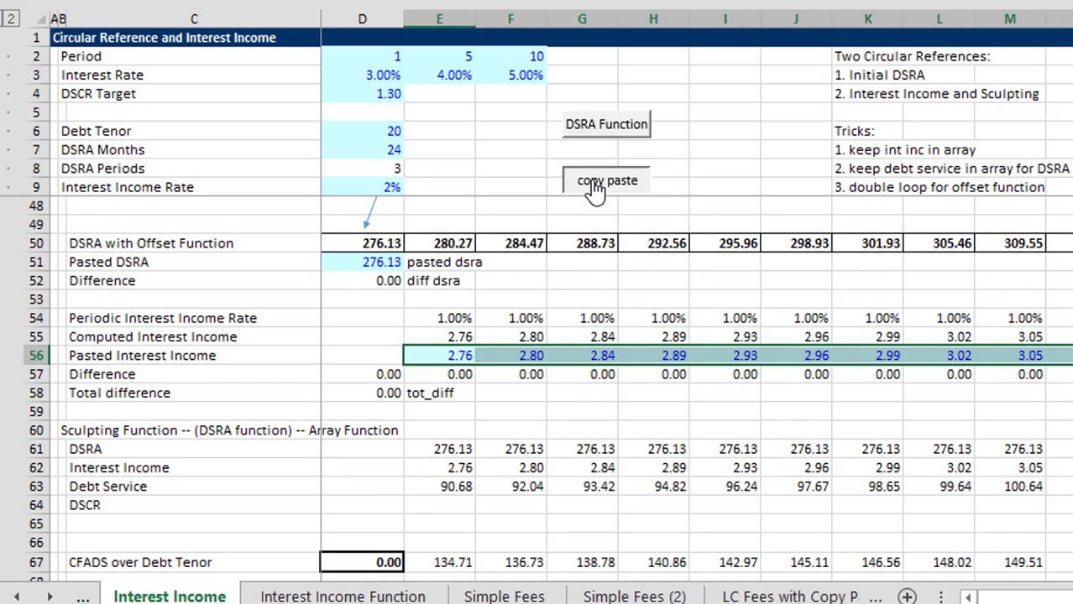
{"action": "left_click", "coordinate": [595, 189]}
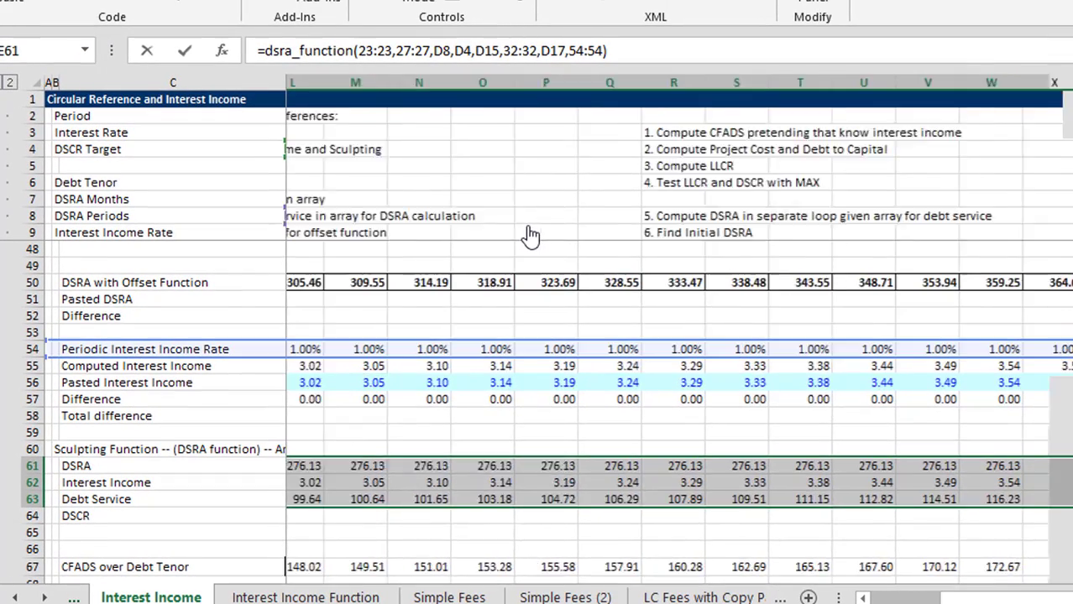
Review all arguments of the dsra_function array in E61, from Debt_switch through Int_inc_rate, and confirm the array formula again
{"action": "key", "text": "F2"}
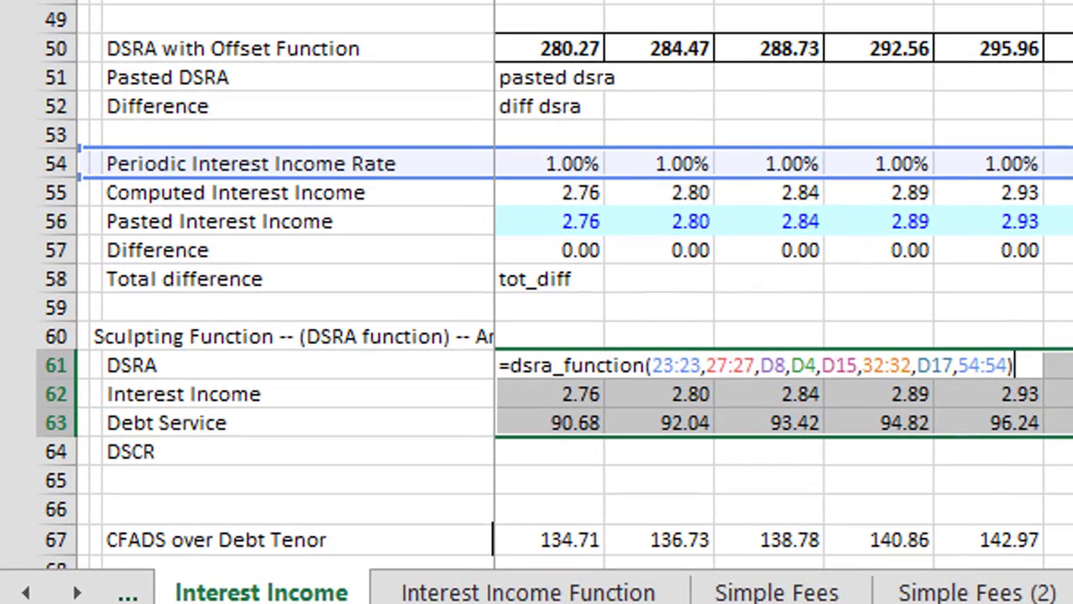
{"action": "key", "text": "ctrl+shift+Return"}
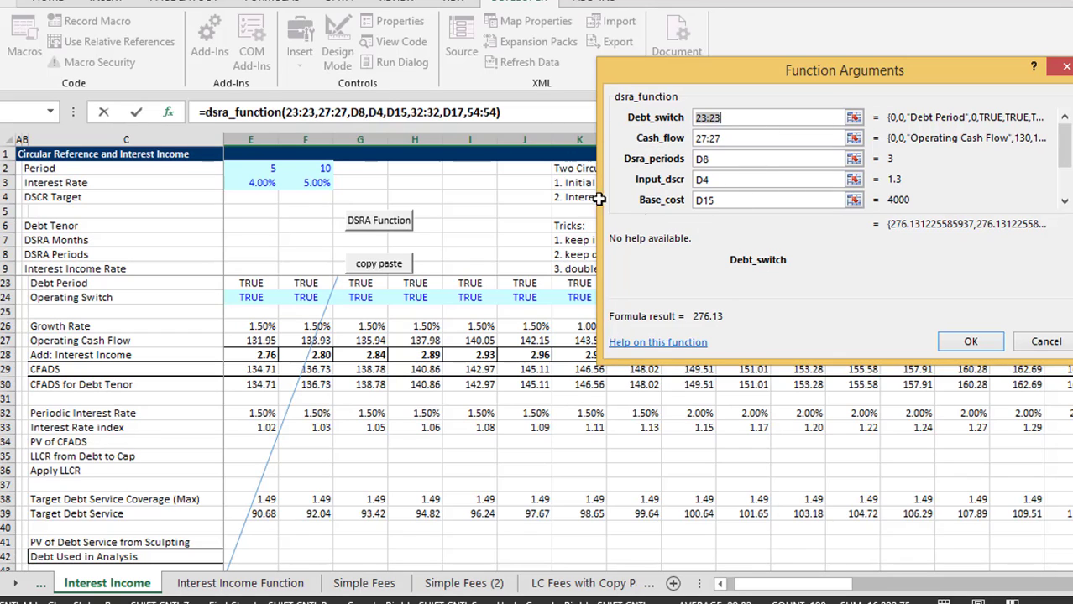
{"action": "left_click", "coordinate": [1064, 203]}
{"action": "left_click", "coordinate": [1064, 203]}
{"action": "left_click", "coordinate": [1065, 202]}
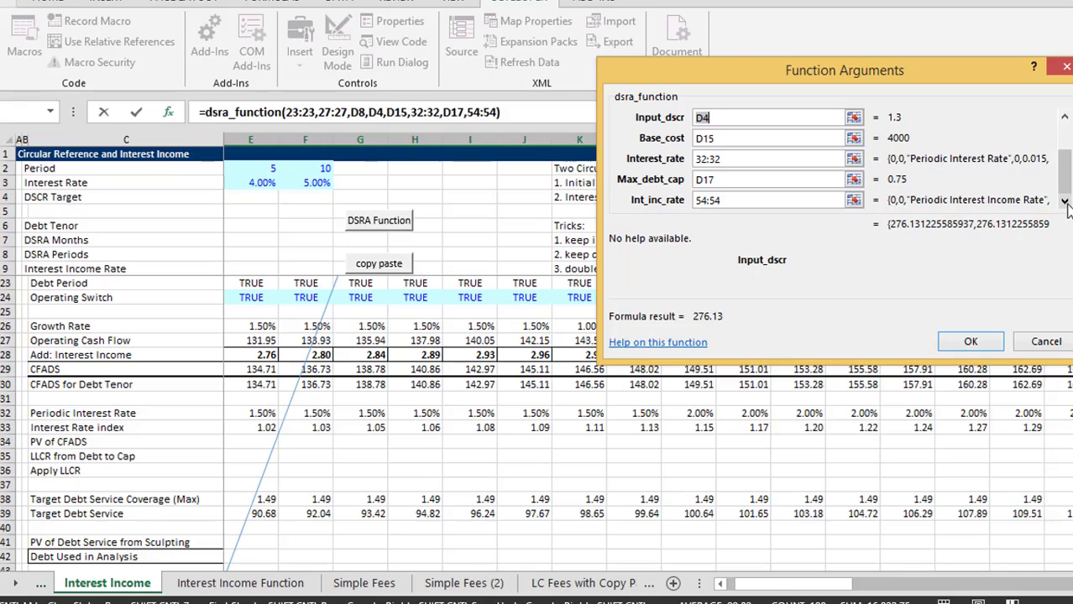
{"action": "key", "text": "ctrl+shift+Return"}
Examine how far the sculpting function array extends across the periods and look briefly at the Interest Income Function sheet
{"action": "scroll", "coordinate": [1066, 338], "scroll_direction": "down", "scroll_amount": 3}
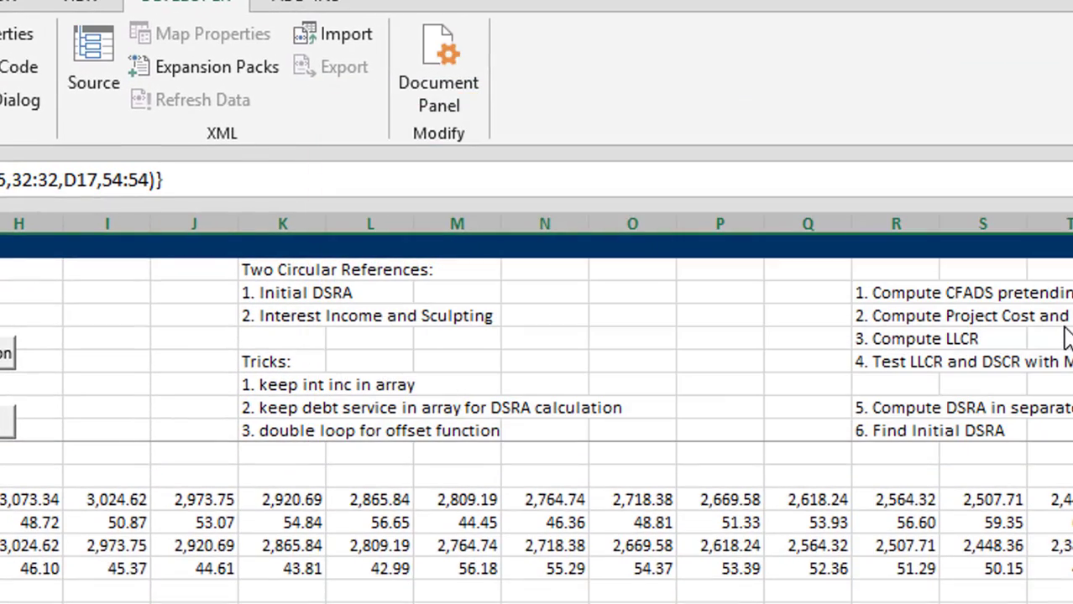
{"action": "scroll", "coordinate": [1066, 339], "scroll_direction": "down", "scroll_amount": 1}
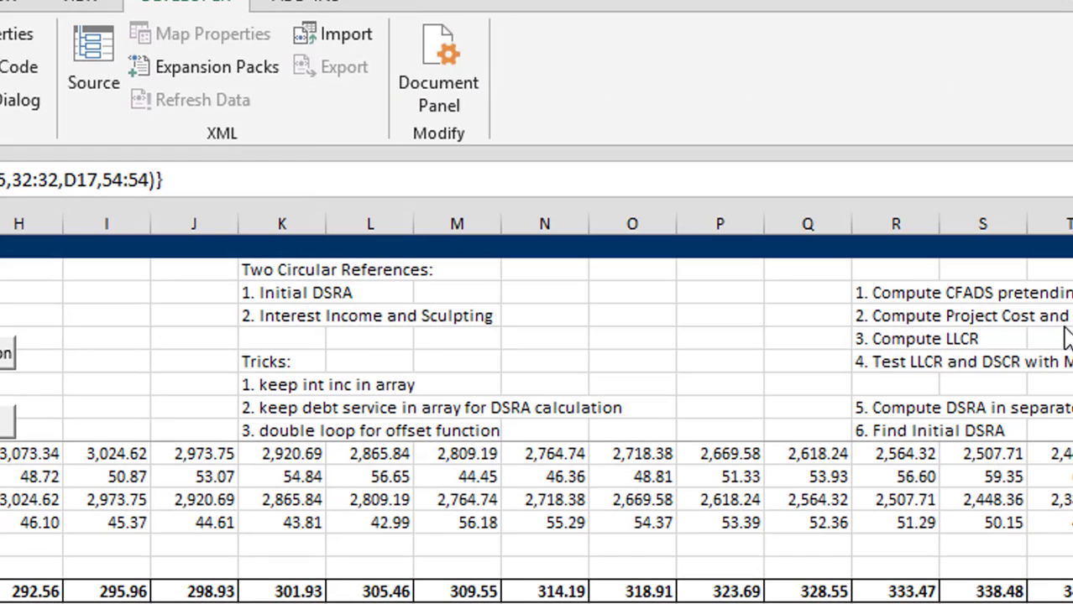
{"action": "key", "text": "ctrl+shift+Right"}
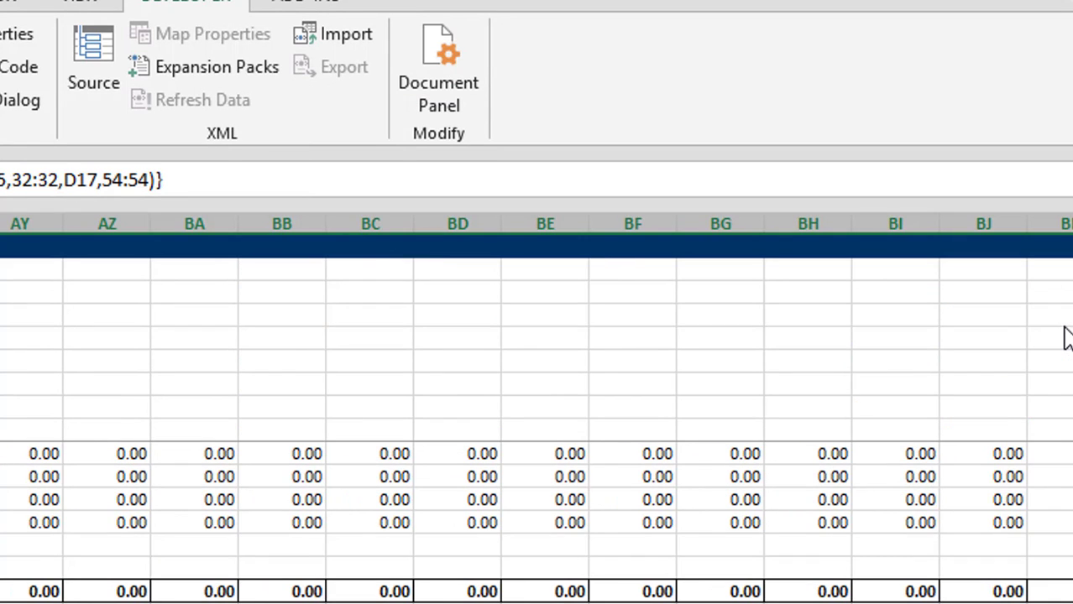
{"action": "key", "text": "Left"}
{"action": "key", "text": "Right"}
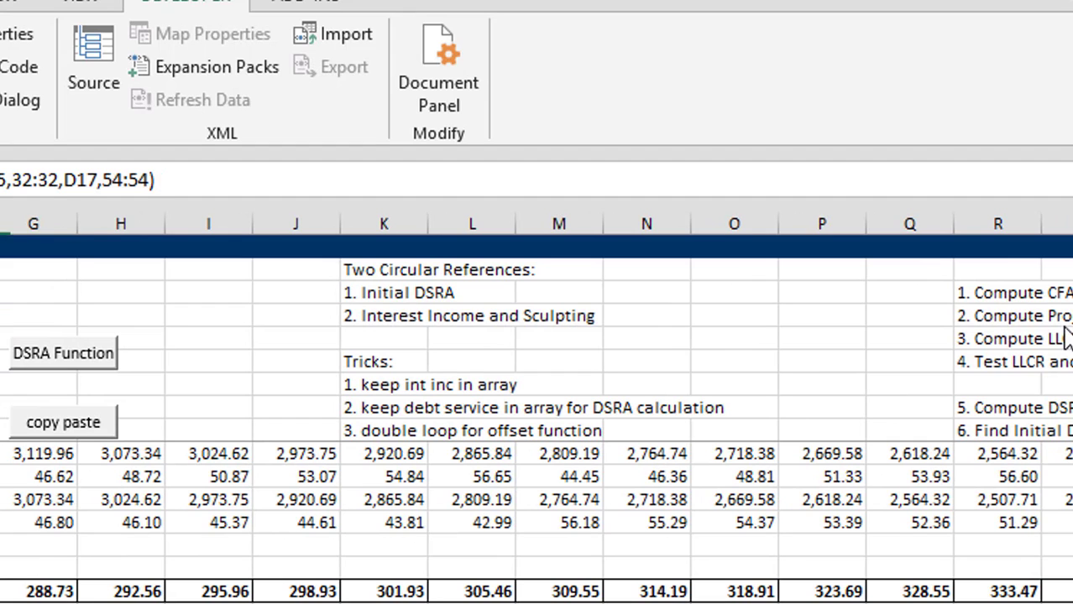
{"action": "scroll", "coordinate": [1066, 338], "scroll_direction": "down", "scroll_amount": 2}
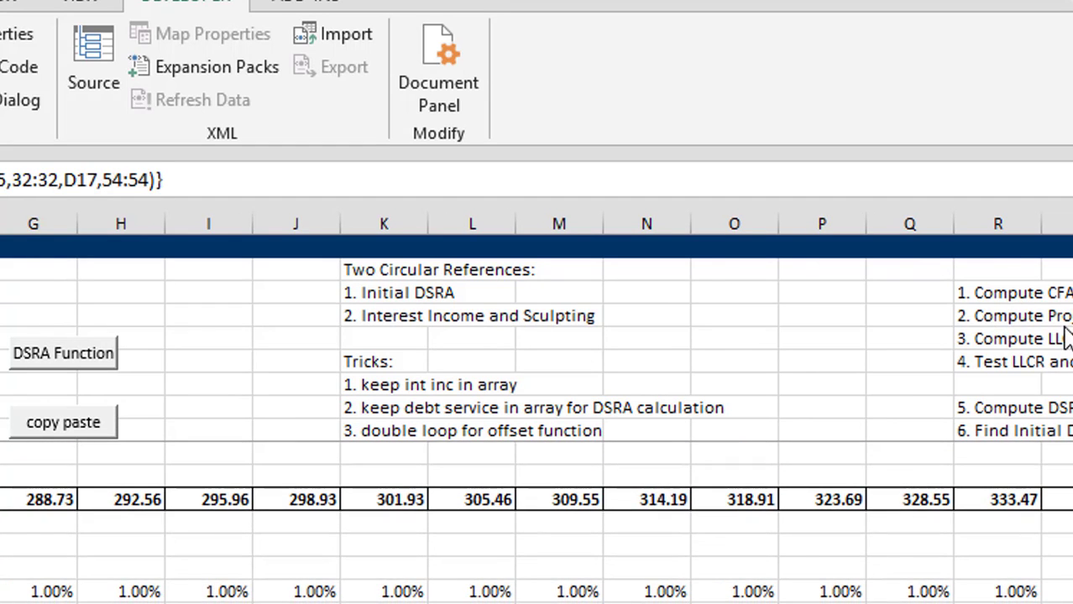
{"action": "key", "text": "ctrl+Page_Down"}
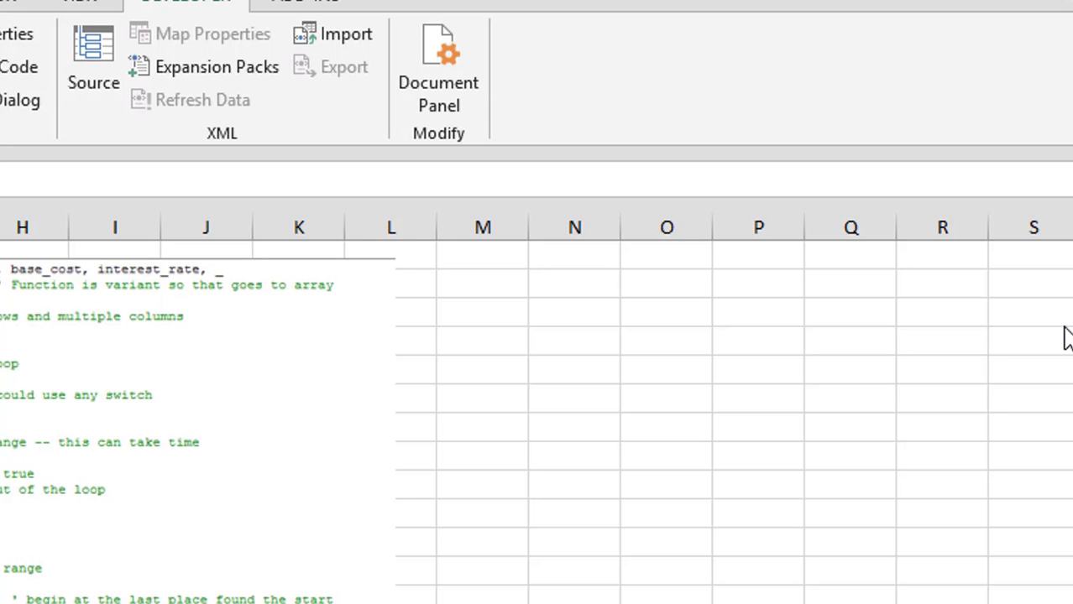
{"action": "key", "text": "alt+F11"}
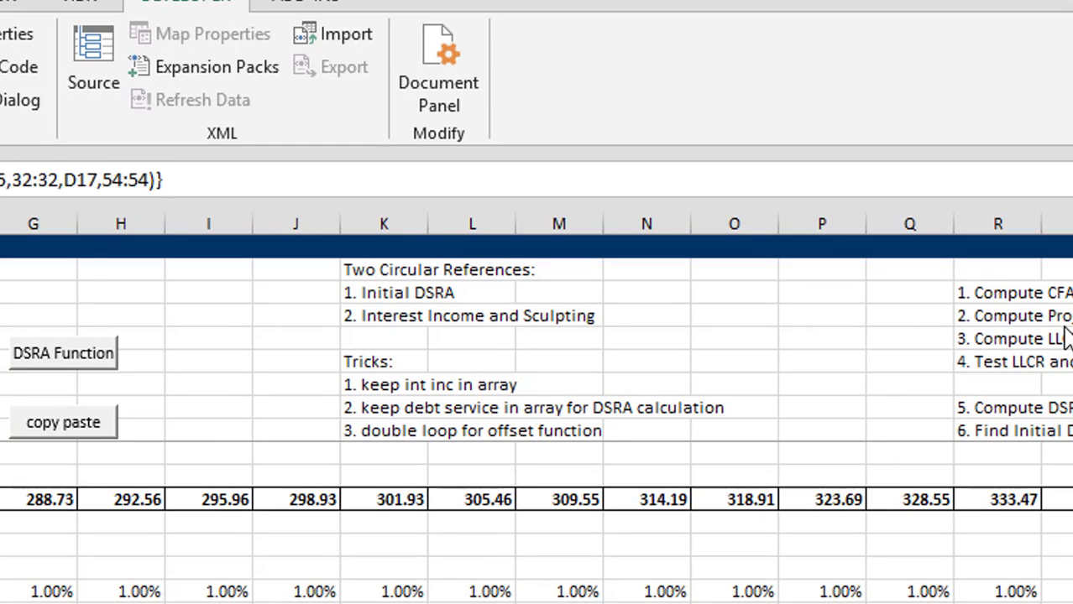
Select the sculpting function array in rows 61 to 63 from E61 across all periods, inspect its dsra_function formula and re-enter the array
{"action": "key", "text": "Up"}
{"action": "key", "text": "Up"}
{"action": "key", "text": "Up"}
{"action": "key", "text": "Up"}
{"action": "key", "text": "Up"}
{"action": "key", "text": "Up"}
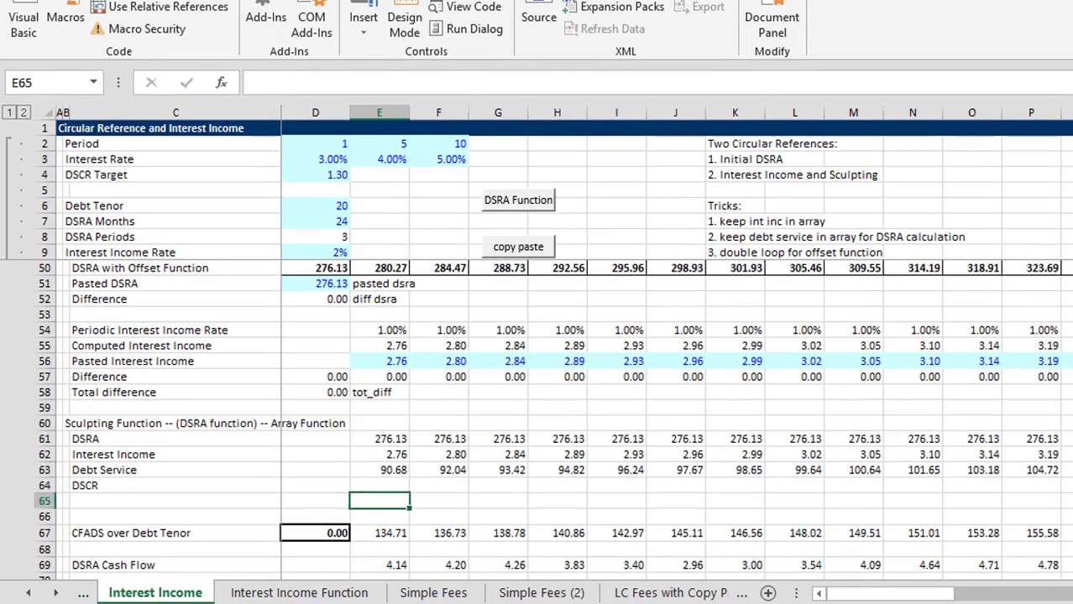
{"action": "key", "text": "shift+Down"}
{"action": "key", "text": "shift+Down"}
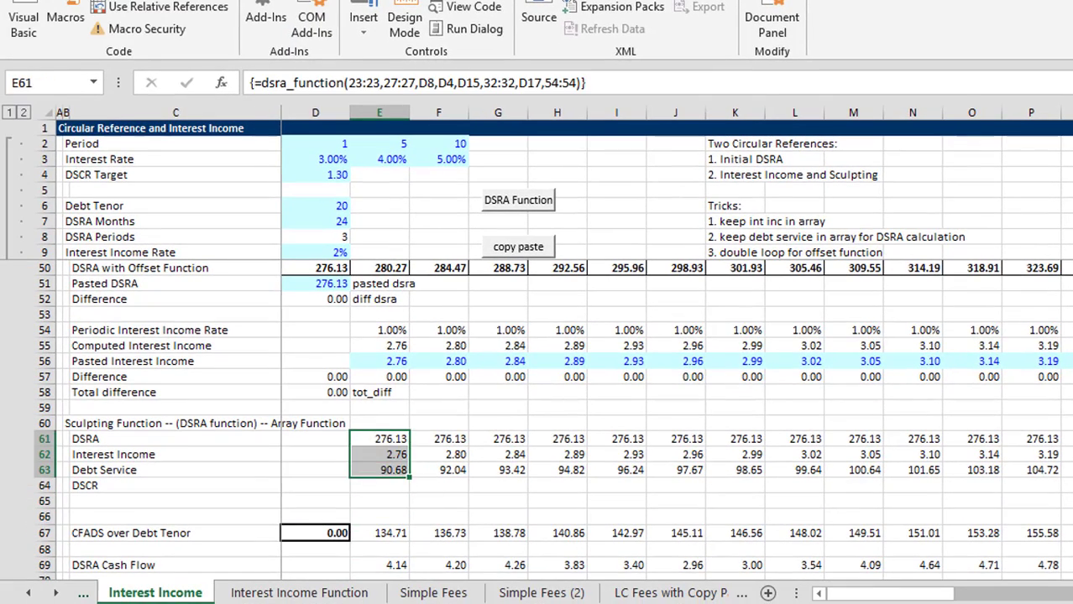
{"action": "key", "text": "ctrl+shift+Right"}
{"action": "key", "text": "F2"}
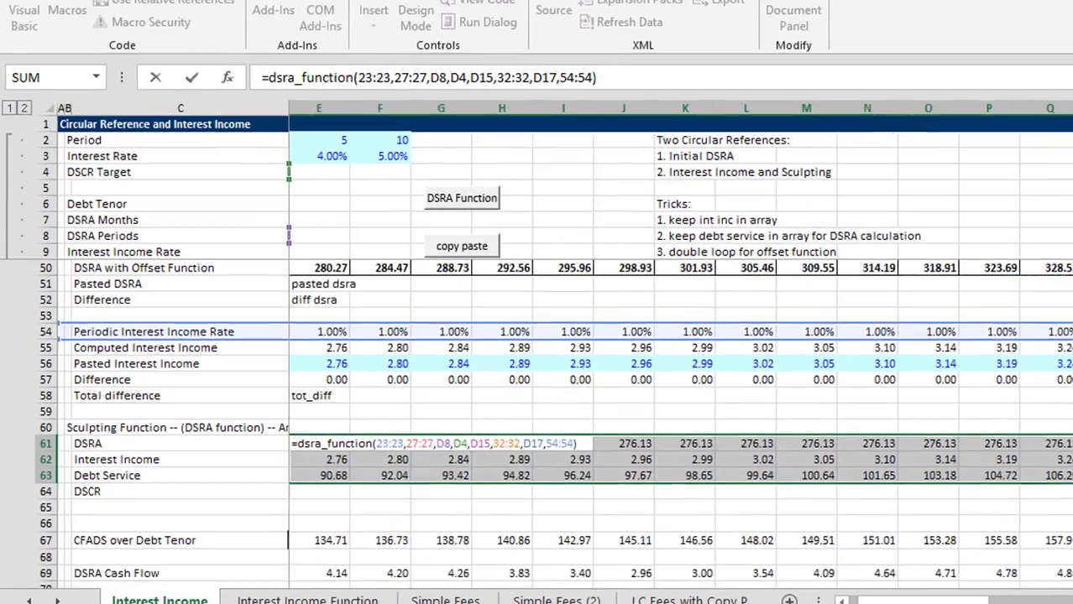
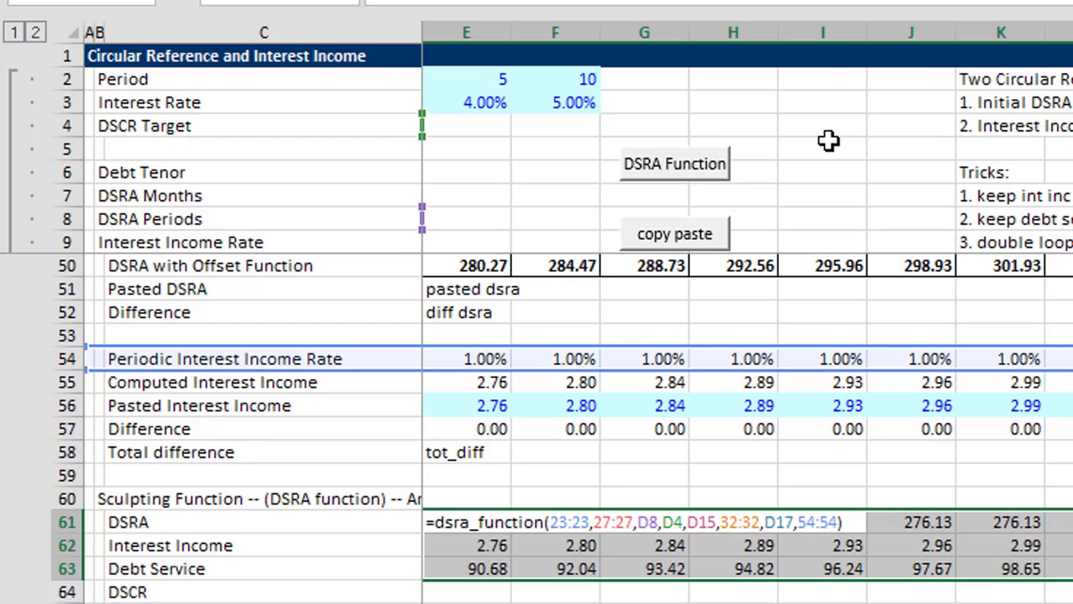
{"action": "key", "text": "ctrl+shift+Return"}
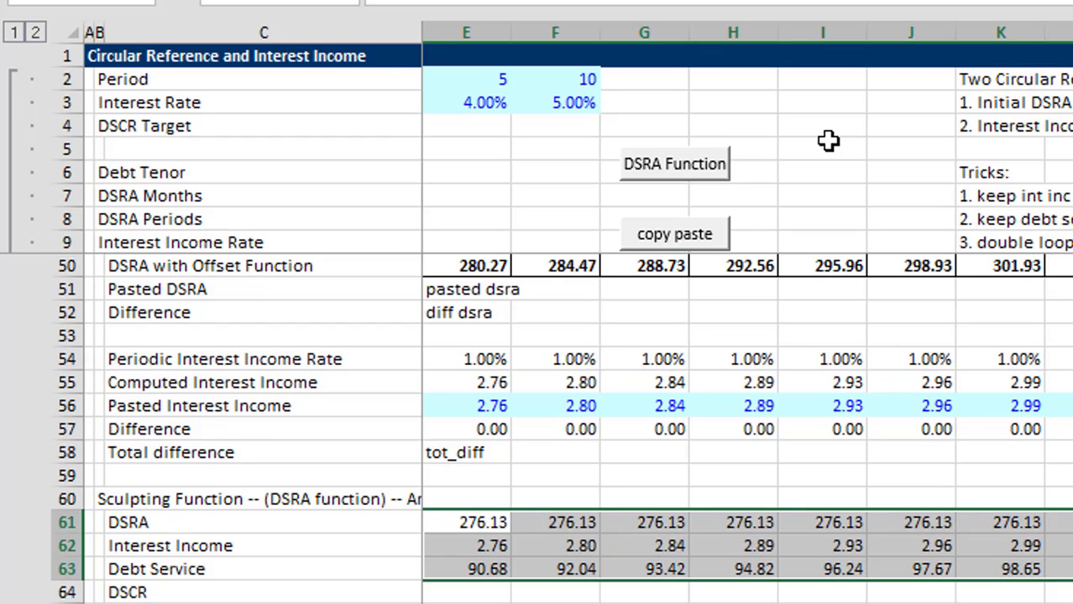
Read the dsra_function code on the Interest Income Function sheet, from its declaration through the loops that find the debt start and end columns
{"action": "key", "text": "Left"}
{"action": "key", "text": "Right"}
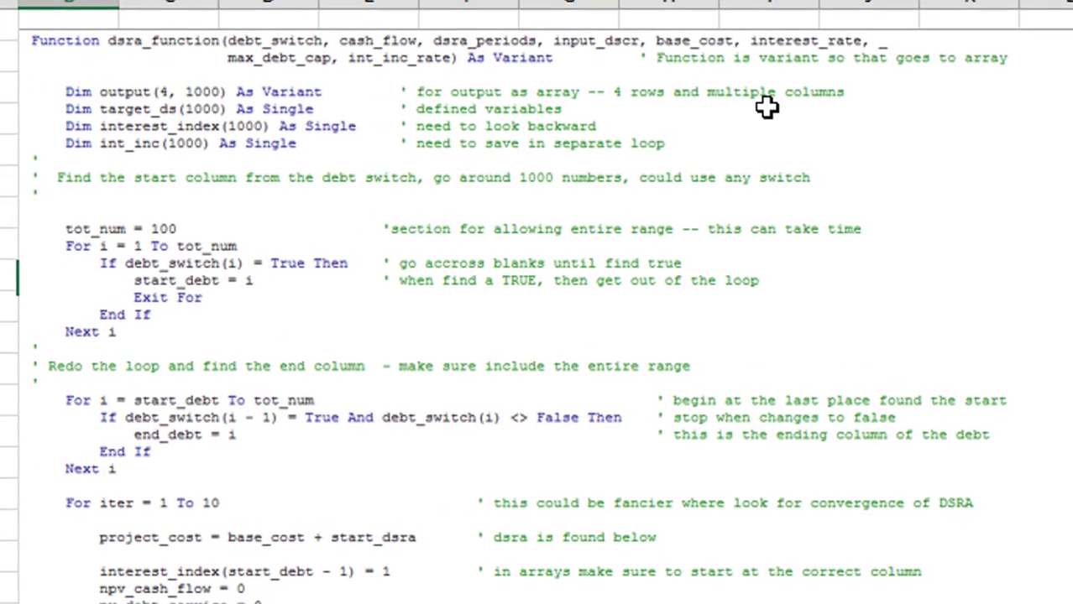
{"action": "key", "text": "Up"}
{"action": "key", "text": "Up"}
{"action": "key", "text": "Up"}
{"action": "key", "text": "Up"}
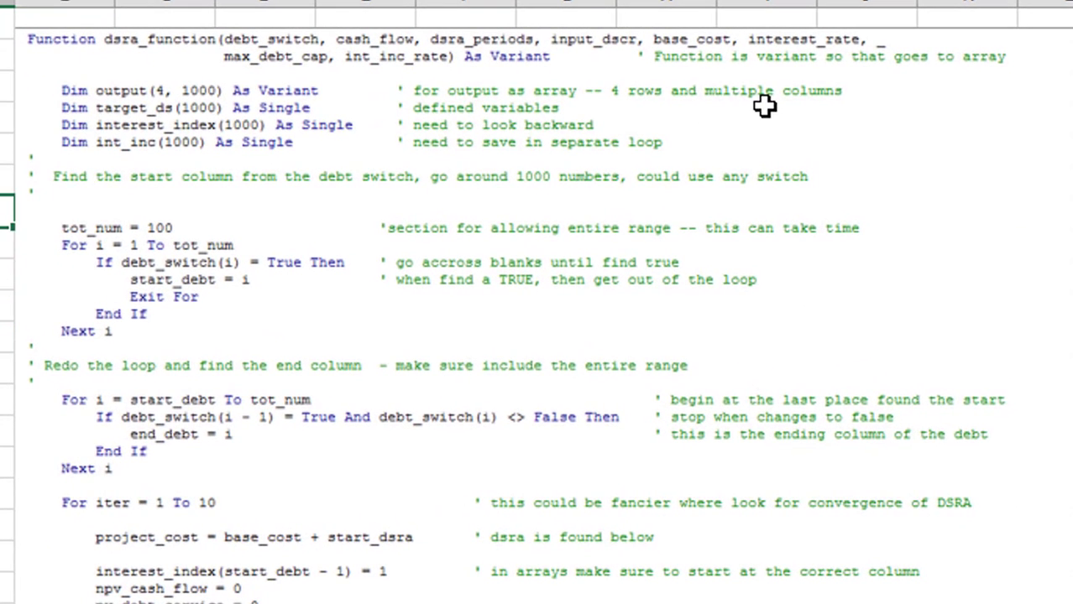
{"action": "key", "text": "Down"}
{"action": "key", "text": "Down"}
{"action": "key", "text": "Down"}
{"action": "key", "text": "Down"}
{"action": "key", "text": "Down"}
{"action": "key", "text": "Down"}
{"action": "scroll", "coordinate": [764, 105], "scroll_direction": "down", "scroll_amount": 5}
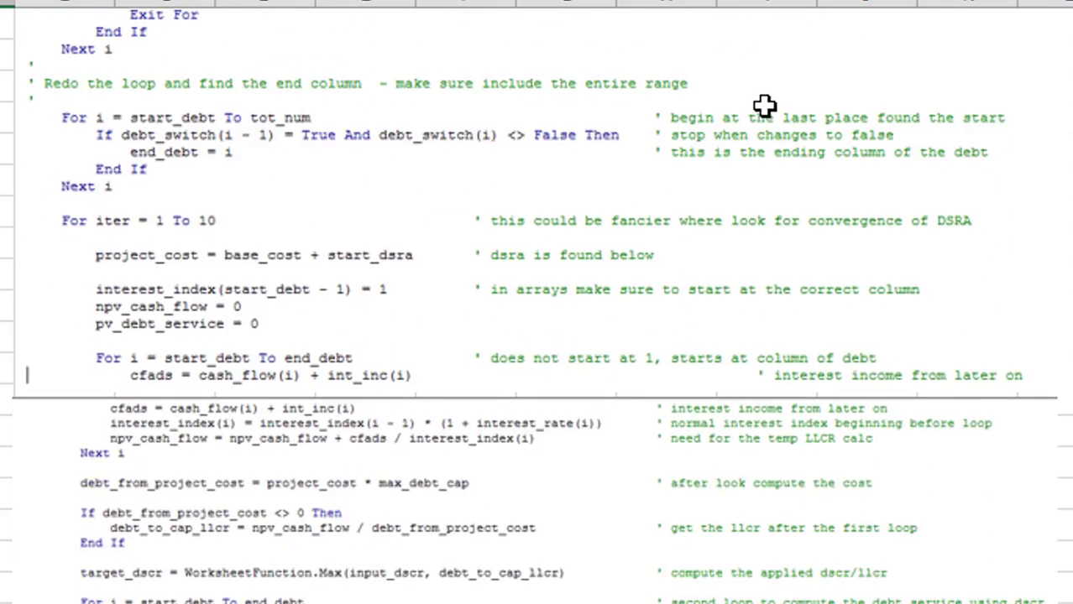
Study the code's iteration loop, covering project cost with DSRA, CFADS with interest income, the interest index and the LLCR from maximum debt
{"action": "key", "text": "Up"}
{"action": "key", "text": "Up"}
{"action": "key", "text": "Up"}
{"action": "key", "text": "Up"}
{"action": "key", "text": "Up"}
{"action": "key", "text": "Up"}
{"action": "key", "text": "Up"}
{"action": "key", "text": "Down"}
{"action": "key", "text": "Down"}
{"action": "key", "text": "Down"}
{"action": "key", "text": "Down"}
{"action": "key", "text": "Down"}
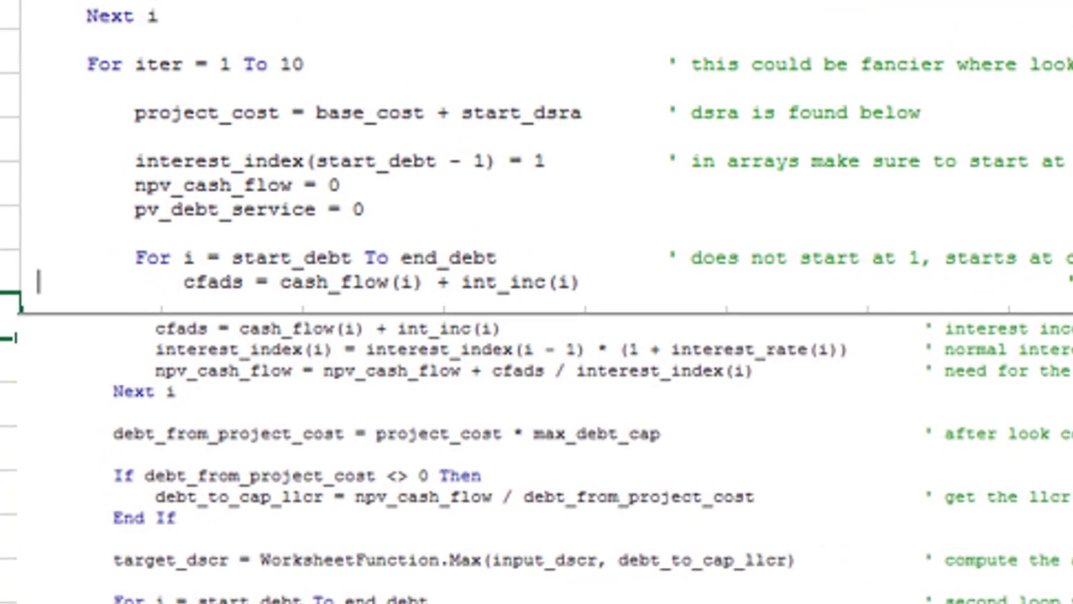
{"action": "key", "text": "Down"}
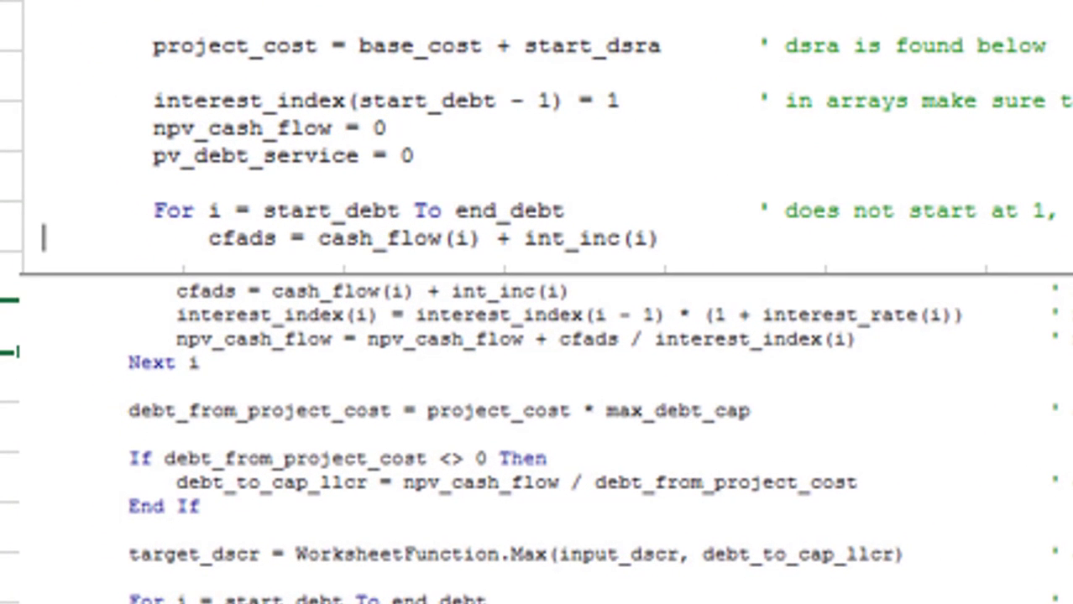
{"action": "key", "text": "Up"}
{"action": "key", "text": "Up"}
{"action": "key", "text": "Down"}
{"action": "key", "text": "Down"}
{"action": "key", "text": "Down"}
{"action": "key", "text": "Down"}
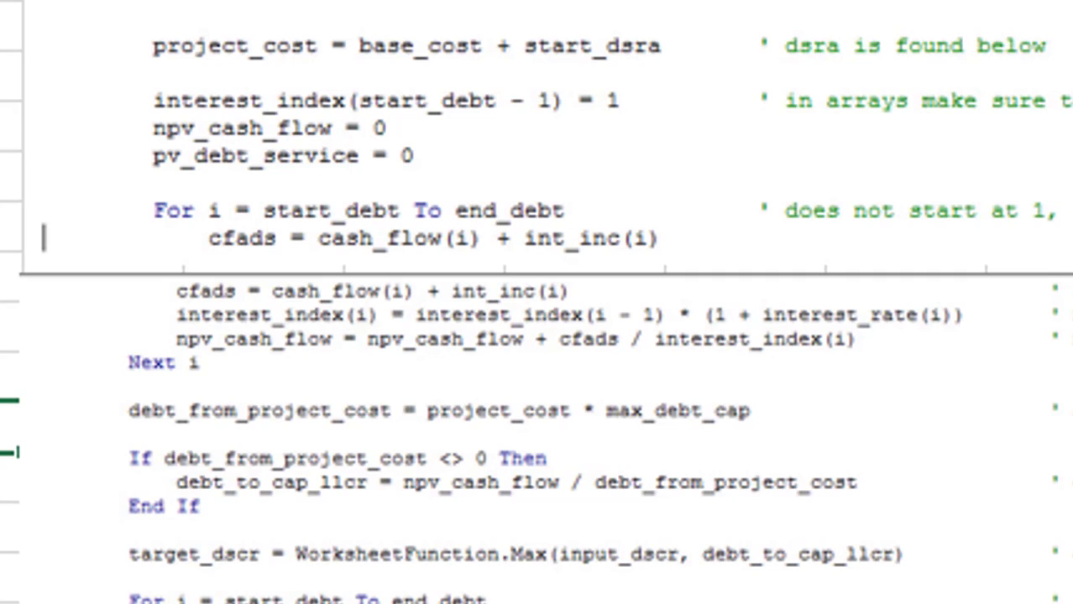
{"action": "key", "text": "Up"}
{"action": "key", "text": "Up"}
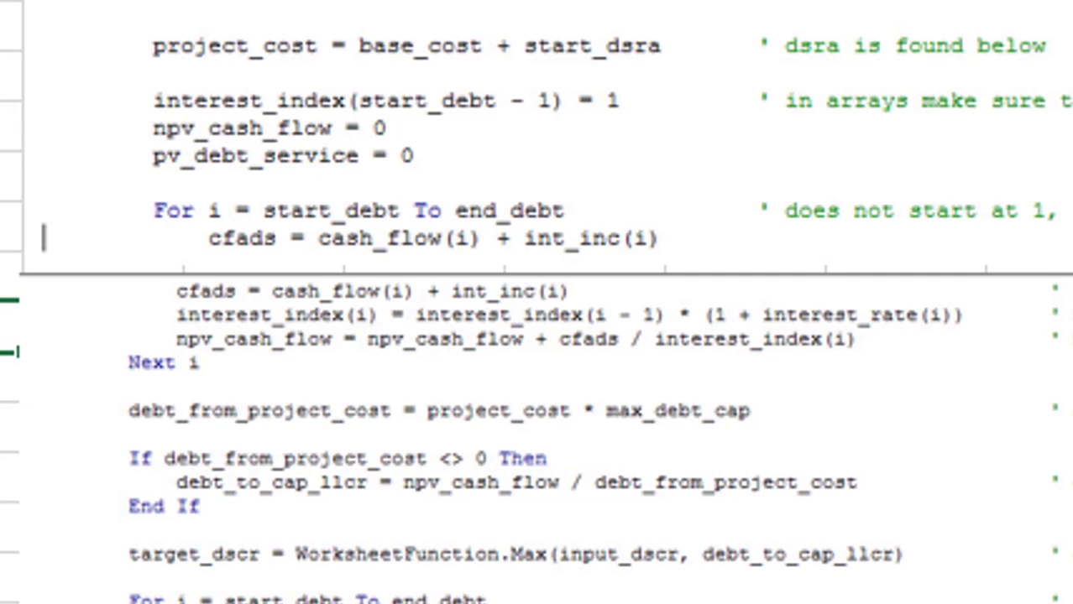
{"action": "key", "text": "Down"}
{"action": "key", "text": "Down"}
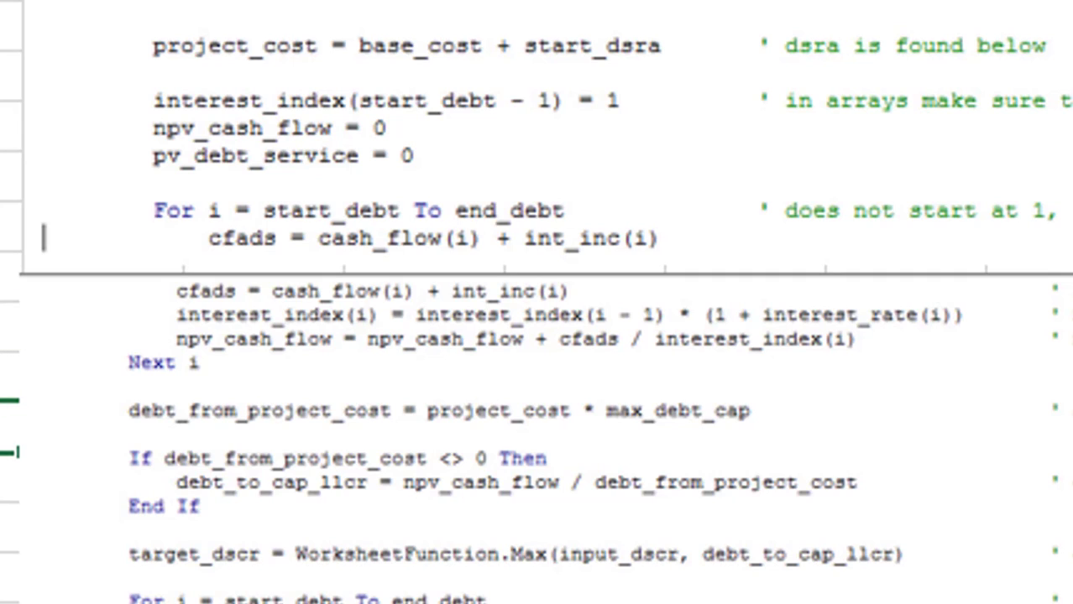
Study the code that sets the target DSCR and the second loop that computes target debt service and its present value
{"action": "key", "text": "Down"}
{"action": "key", "text": "Down"}
{"action": "key", "text": "Down"}
{"action": "key", "text": "Down"}
{"action": "key", "text": "Down"}
{"action": "key", "text": "Down"}
{"action": "key", "text": "Down"}
{"action": "key", "text": "Down"}
{"action": "key", "text": "Down"}
{"action": "key", "text": "Down"}
{"action": "key", "text": "Down"}
{"action": "key", "text": "Down"}
{"action": "key", "text": "Down"}
{"action": "key", "text": "Down"}
{"action": "key", "text": "Up"}
{"action": "key", "text": "Up"}
{"action": "key", "text": "Up"}
{"action": "key", "text": "Up"}
{"action": "key", "text": "Up"}
{"action": "key", "text": "Up"}
{"action": "key", "text": "Up"}
{"action": "key", "text": "Up"}
{"action": "key", "text": "Up"}
{"action": "key", "text": "Up"}
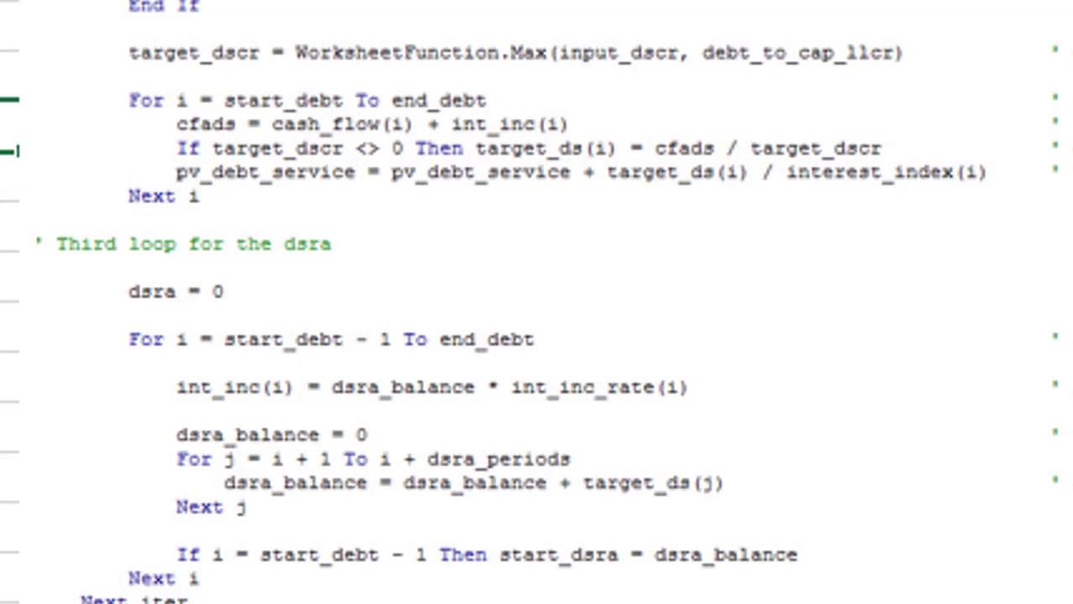
Examine the transition from the debt service loop to the third loop, which calculates interest income and the DSRA balance
{"action": "left_click", "coordinate": [10, 176]}
{"action": "key", "text": "Up"}
{"action": "key", "text": "Up"}
{"action": "key", "text": "Up"}
{"action": "key", "text": "Down"}
{"action": "key", "text": "Down"}
{"action": "key", "text": "Down"}
{"action": "key", "text": "Down"}
{"action": "key", "text": "Down"}
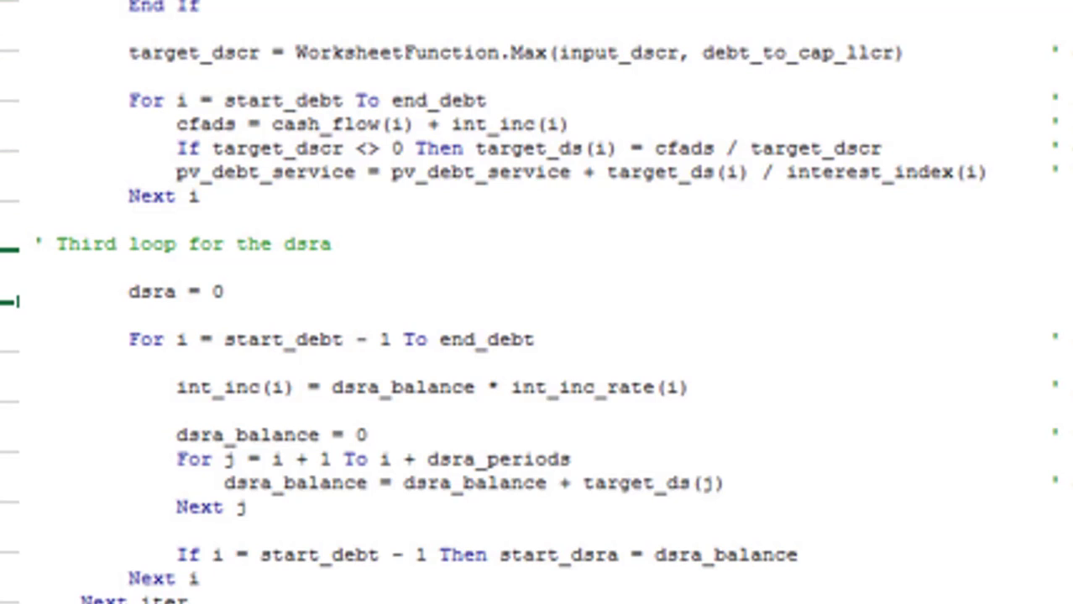
Study the third loop's code for interest income, the DSRA balance accumulated from target debt service over dsra_periods, and the starting DSRA
{"action": "key", "text": "Up"}
{"action": "key", "text": "Up"}
{"action": "key", "text": "Up"}
{"action": "key", "text": "Down"}
{"action": "key", "text": "Down"}
{"action": "key", "text": "Up"}
{"action": "key", "text": "Up"}
{"action": "key", "text": "Down"}
{"action": "key", "text": "Down"}
{"action": "key", "text": "Down"}
{"action": "key", "text": "Down"}
{"action": "key", "text": "Down"}
{"action": "key", "text": "Down"}
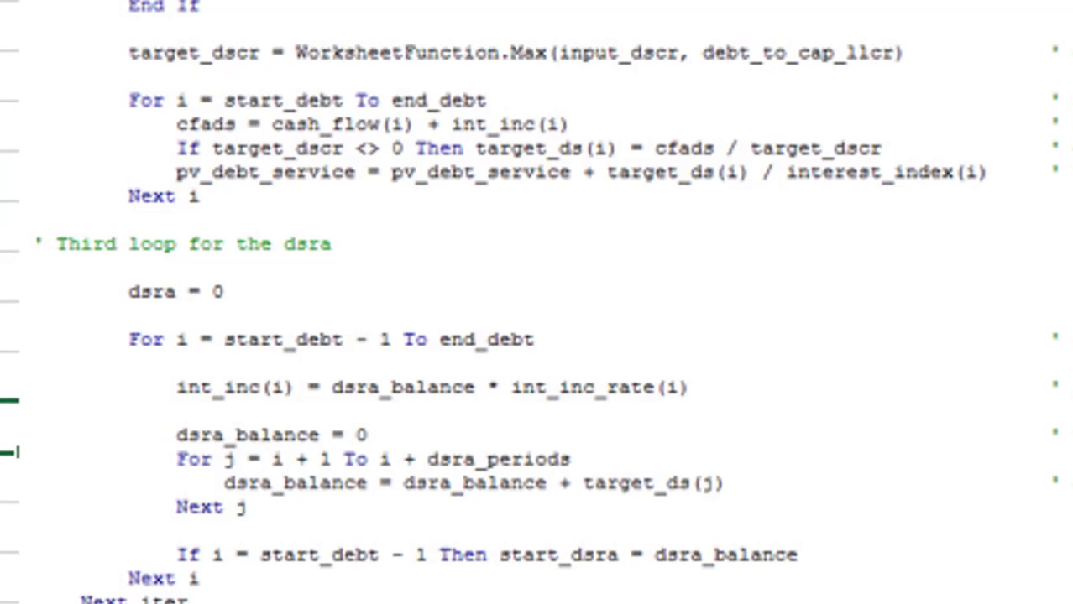
{"action": "key", "text": "Up"}
{"action": "key", "text": "Down"}
{"action": "key", "text": "Down"}
{"action": "key", "text": "Up"}
{"action": "key", "text": "Down"}
{"action": "key", "text": "Down"}
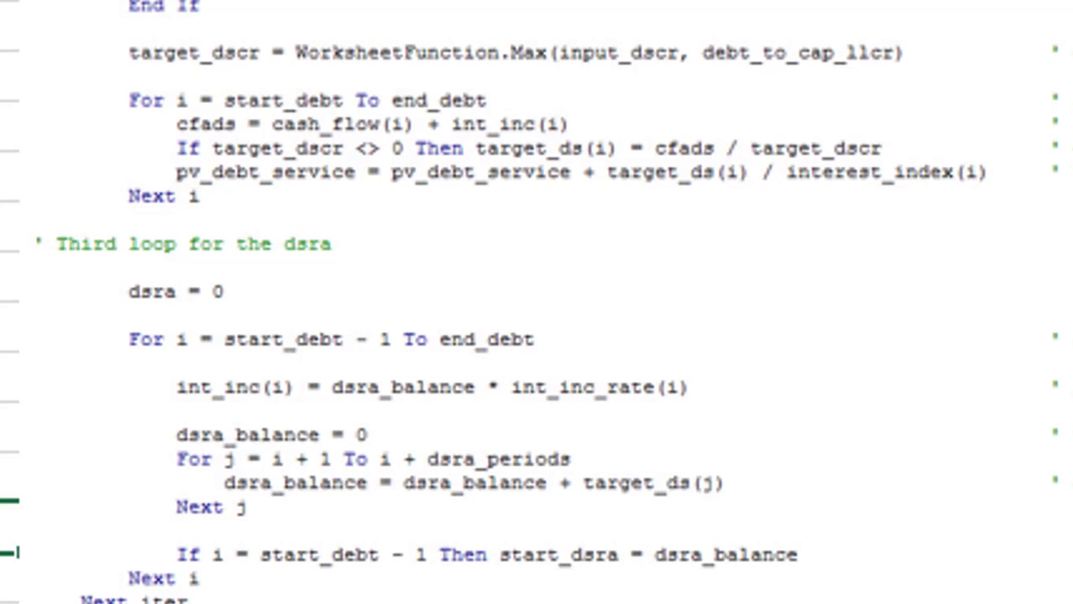
{"action": "key", "text": "Up"}
{"action": "key", "text": "Up"}
{"action": "key", "text": "Down"}
{"action": "key", "text": "Down"}
{"action": "key", "text": "Up"}
{"action": "key", "text": "Up"}
Read the output section that writes start_dsra, int_inc and target_ds to the output rows and assigns output to dsra_function
{"action": "key", "text": "Down"}
{"action": "key", "text": "Down"}
{"action": "key", "text": "Down"}
{"action": "key", "text": "Down"}
{"action": "key", "text": "Down"}
{"action": "key", "text": "Down"}
{"action": "key", "text": "Down"}
{"action": "scroll", "coordinate": [538, 303], "scroll_direction": "down", "scroll_amount": 4}
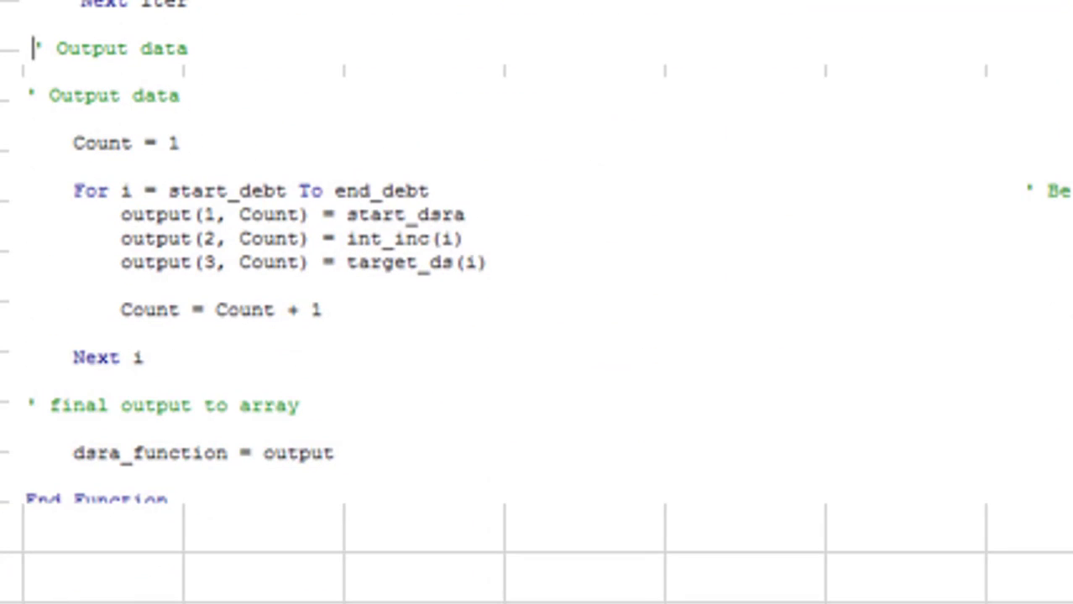
{"action": "key", "text": "Up"}
{"action": "key", "text": "Up"}
{"action": "key", "text": "Up"}
{"action": "key", "text": "Up"}
{"action": "key", "text": "Up"}
{"action": "key", "text": "Up"}
{"action": "key", "text": "Up"}
{"action": "key", "text": "Up"}
{"action": "key", "text": "Up"}
{"action": "key", "text": "Up"}
{"action": "key", "text": "Down"}
{"action": "key", "text": "Down"}
{"action": "key", "text": "Down"}
{"action": "key", "text": "Down"}
{"action": "key", "text": "Down"}
Go back through the code on the sheet to the dsra_function declaration and its variable definitions
{"action": "key", "text": "Up"}
{"action": "key", "text": "Up"}
{"action": "key", "text": "Up"}
{"action": "key", "text": "Up"}
{"action": "key", "text": "Up"}
{"action": "key", "text": "Up"}
{"action": "key", "text": "Up"}
{"action": "key", "text": "Up"}
{"action": "key", "text": "Up"}
{"action": "key", "text": "Up"}
{"action": "key", "text": "Up"}
{"action": "key", "text": "Up"}
{"action": "key", "text": "Up"}
{"action": "key", "text": "Up"}
{"action": "key", "text": "Up"}
{"action": "key", "text": "Up"}
{"action": "key", "text": "Up"}
{"action": "key", "text": "Up"}
{"action": "key", "text": "Up"}
{"action": "key", "text": "Up"}
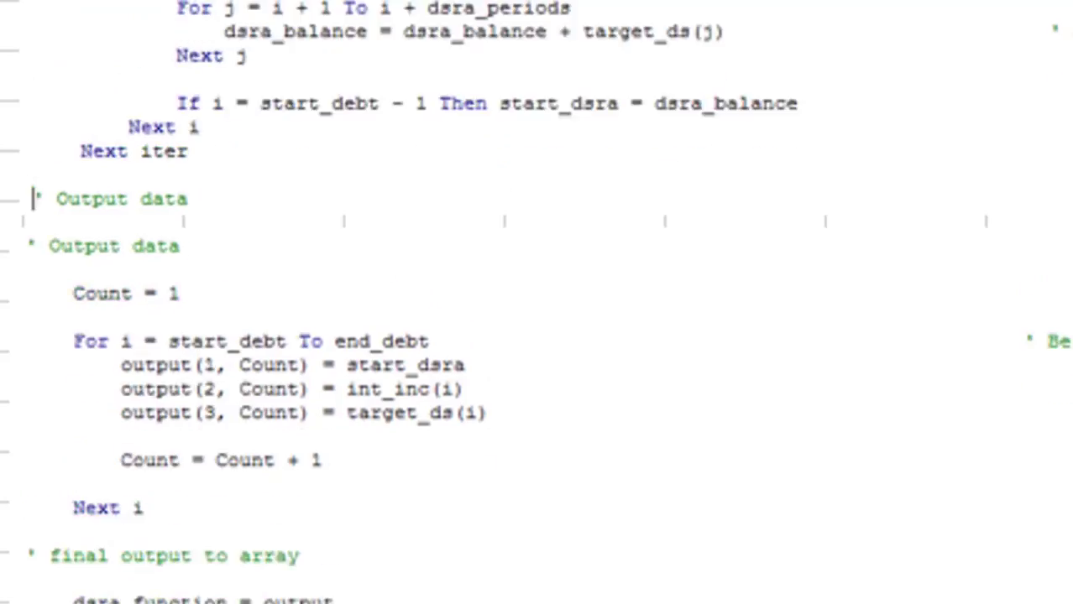
{"action": "key", "text": "Up"}
{"action": "key", "text": "Up"}
{"action": "key", "text": "Up"}
{"action": "key", "text": "Up"}
{"action": "key", "text": "Up"}
{"action": "key", "text": "Up"}
{"action": "key", "text": "Up"}
{"action": "key", "text": "Up"}
{"action": "key", "text": "Up"}
{"action": "key", "text": "Up"}
{"action": "key", "text": "Up"}
{"action": "key", "text": "Up"}
{"action": "key", "text": "Up"}
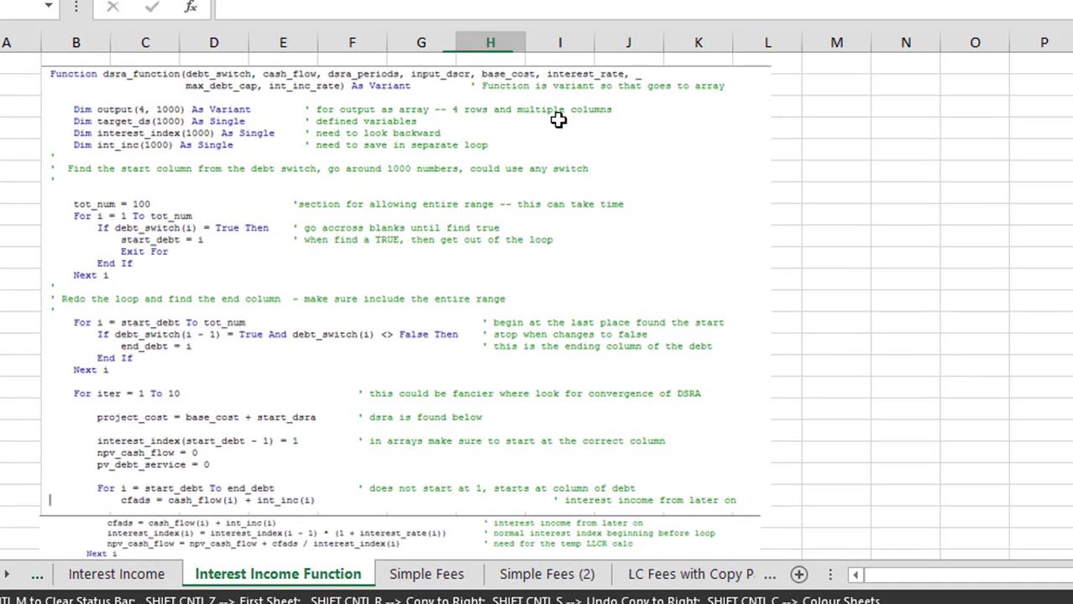
{"action": "key", "text": "Right"}
{"action": "key", "text": "Left"}
{"action": "key", "text": "Left"}
{"action": "key", "text": "Left"}
{"action": "key", "text": "Home"}
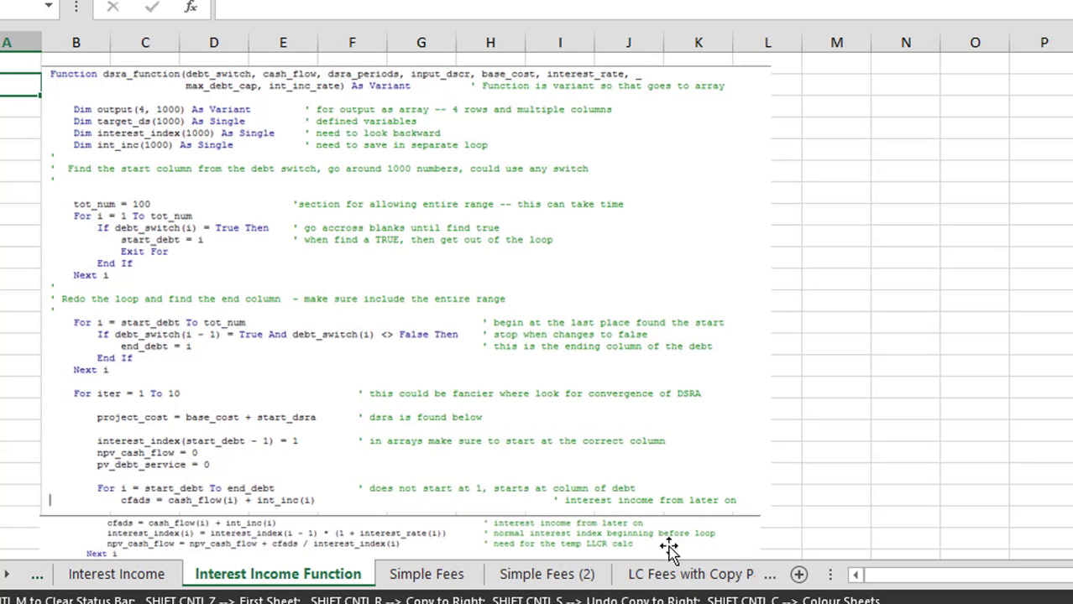
Switch to the Visual Basic editor and open the dsra_resolve macro for editing from the workbook's macro list
{"action": "mouse_move", "coordinate": [646, 602]}
{"action": "left_click", "coordinate": [1047, 537]}
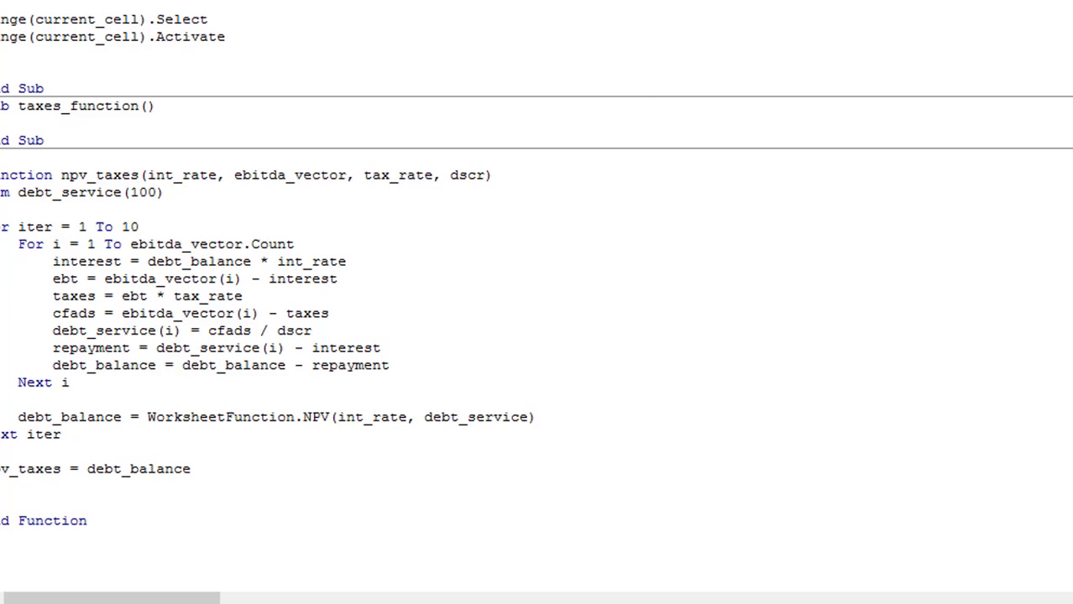
{"action": "left_click", "coordinate": [436, 0]}
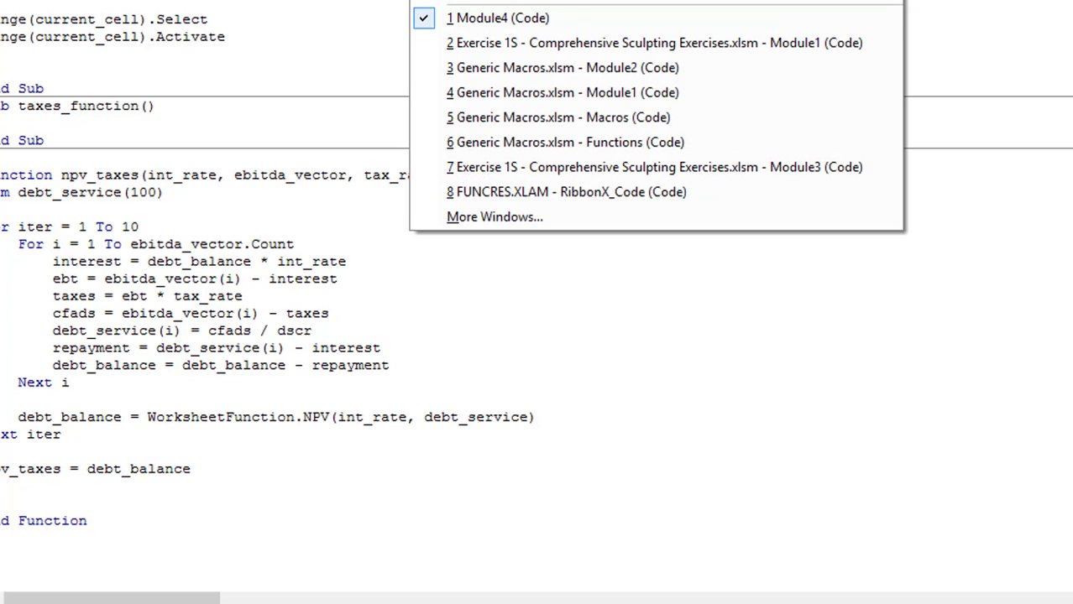
{"action": "mouse_move", "coordinate": [321, 1]}
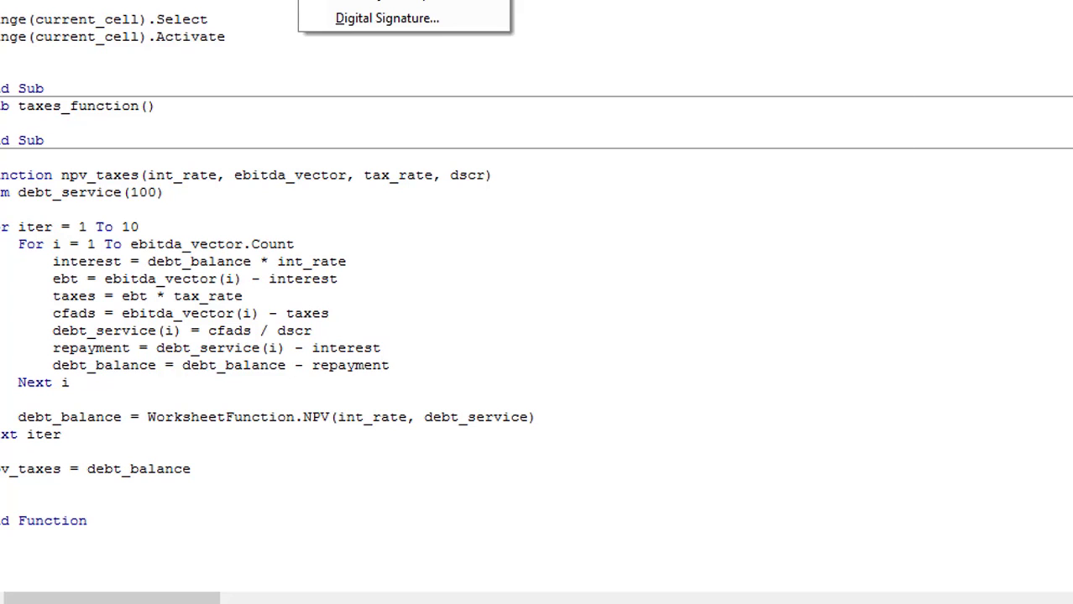
{"action": "left_click", "coordinate": [360, 0]}
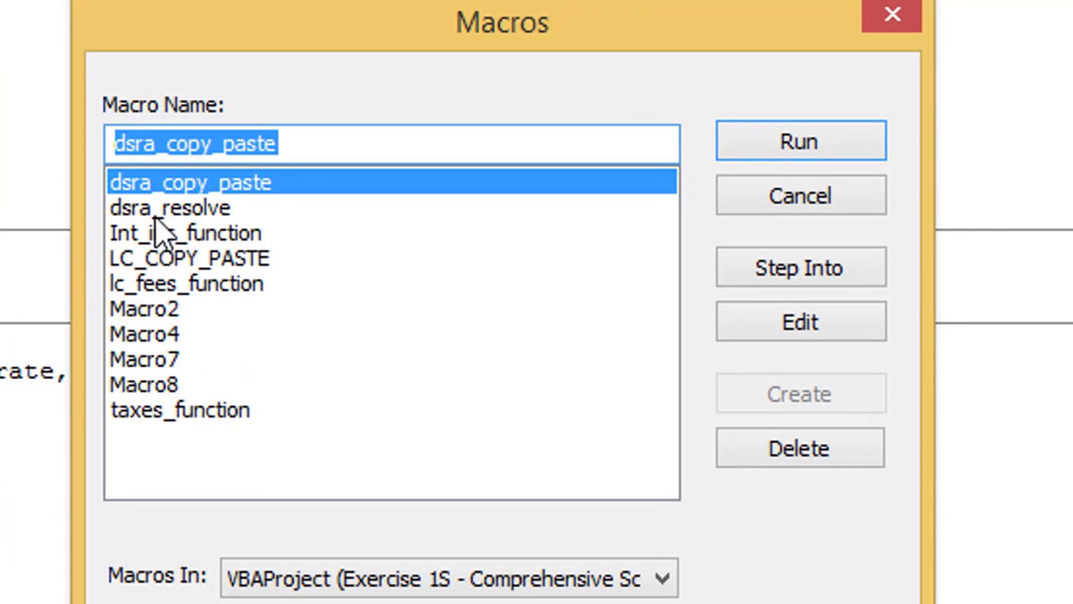
{"action": "left_click", "coordinate": [151, 211]}
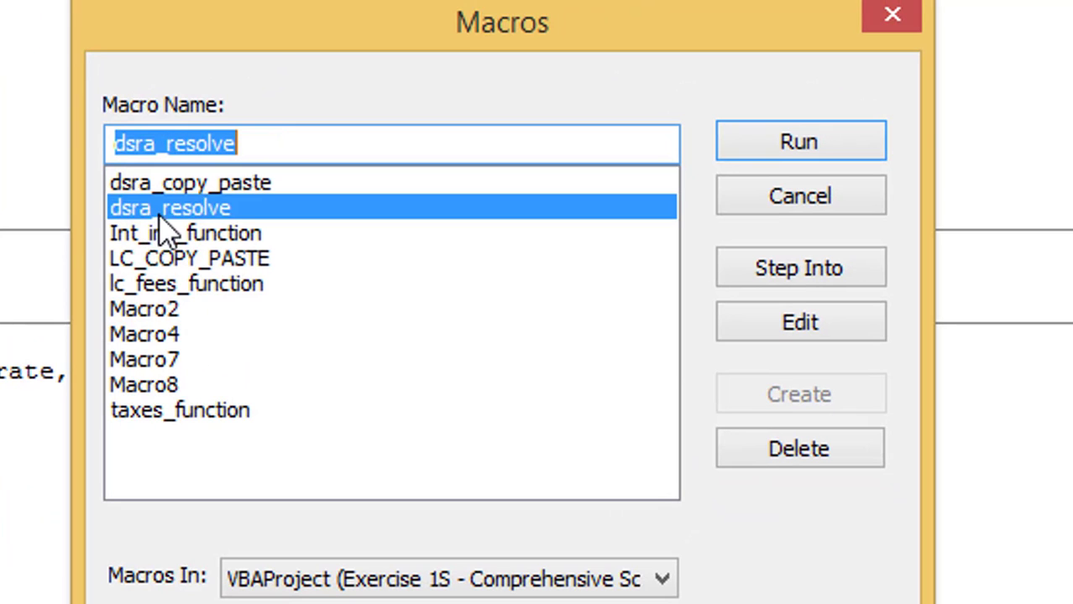
{"action": "left_click", "coordinate": [860, 326]}
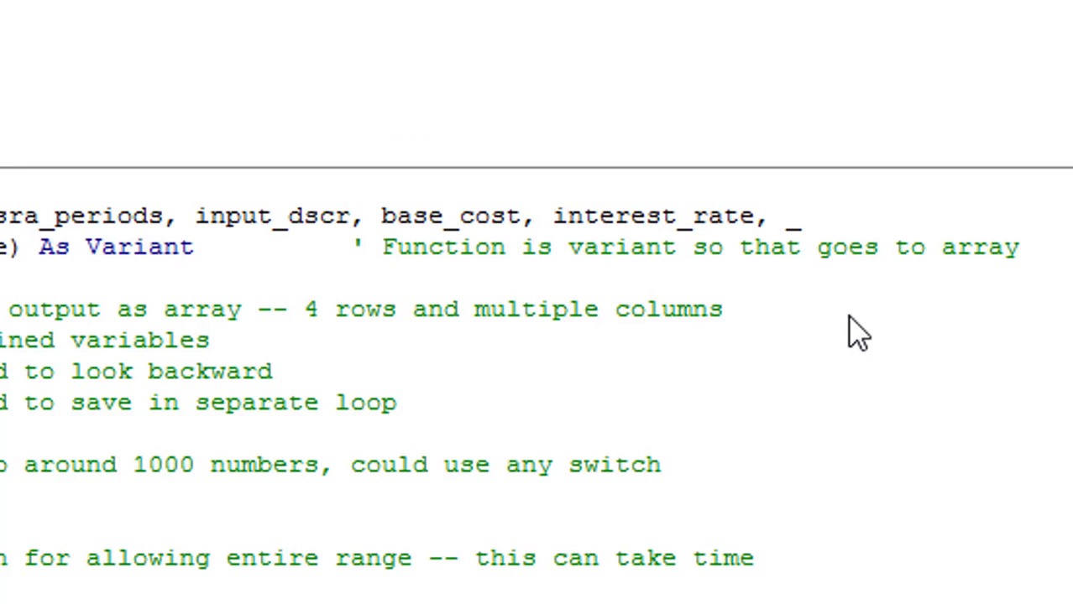
Review the dsra_function source code in the module, from its declaration through the three loops to the final array output
{"action": "scroll", "coordinate": [836, 278], "scroll_direction": "down", "scroll_amount": 15}
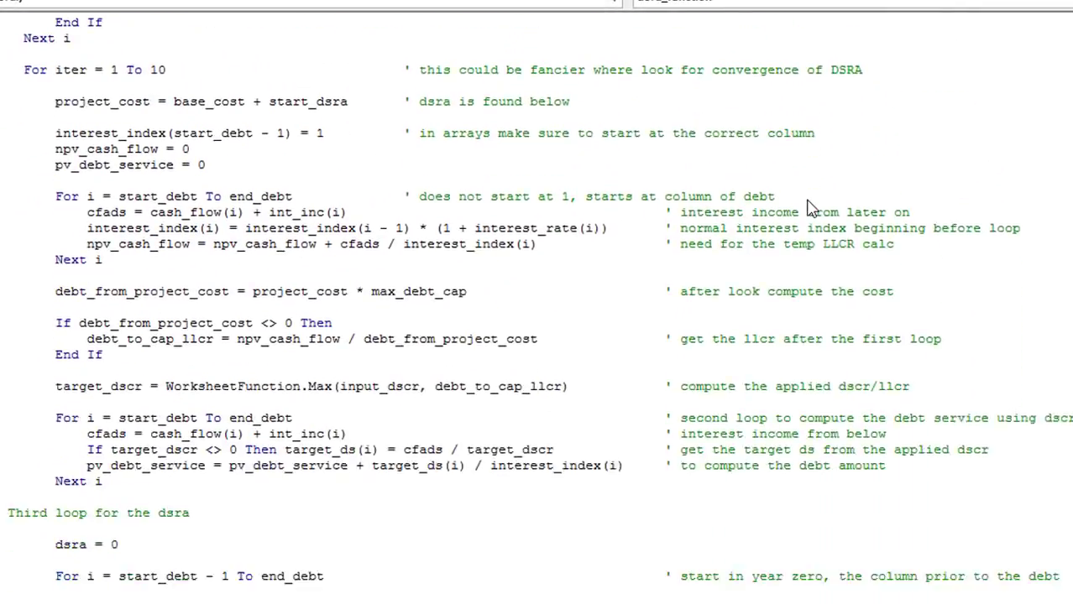
{"action": "scroll", "coordinate": [810, 209], "scroll_direction": "down", "scroll_amount": 7}
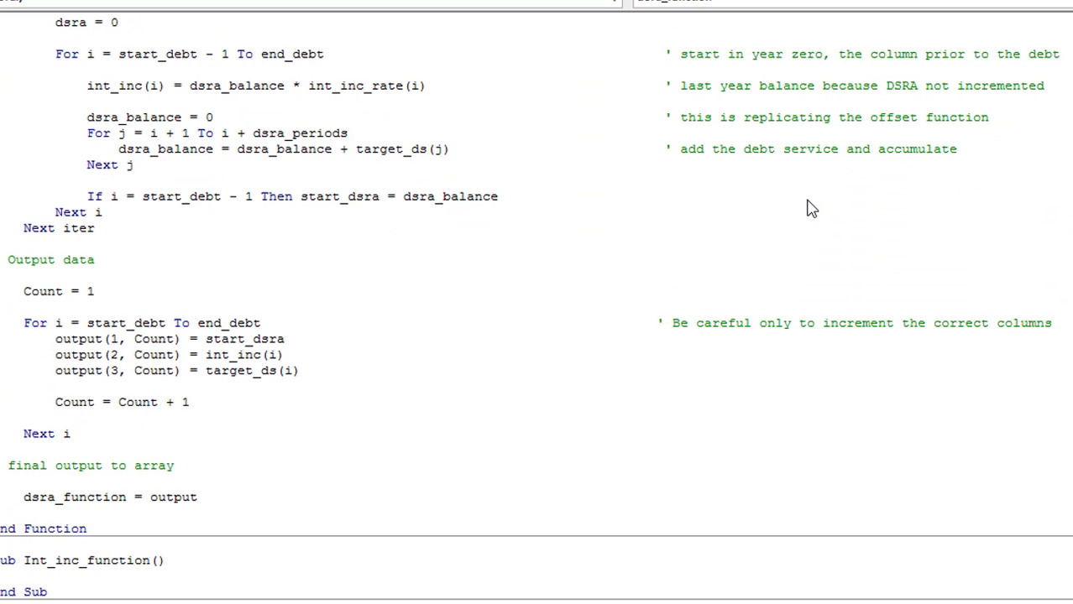
{"action": "scroll", "coordinate": [810, 209], "scroll_direction": "up", "scroll_amount": 6}
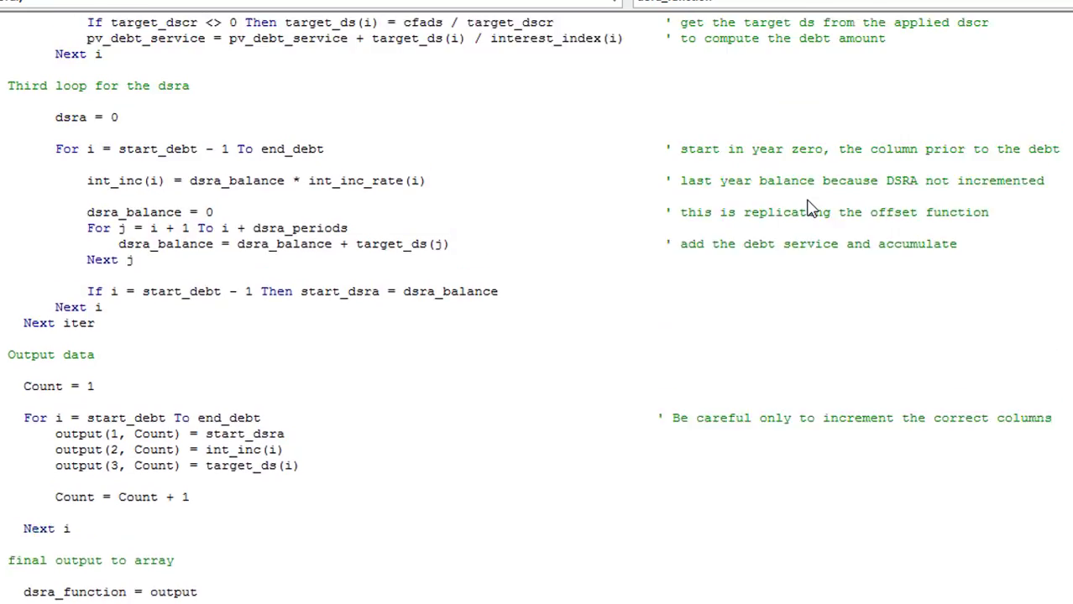
{"action": "scroll", "coordinate": [811, 209], "scroll_direction": "up", "scroll_amount": 10}
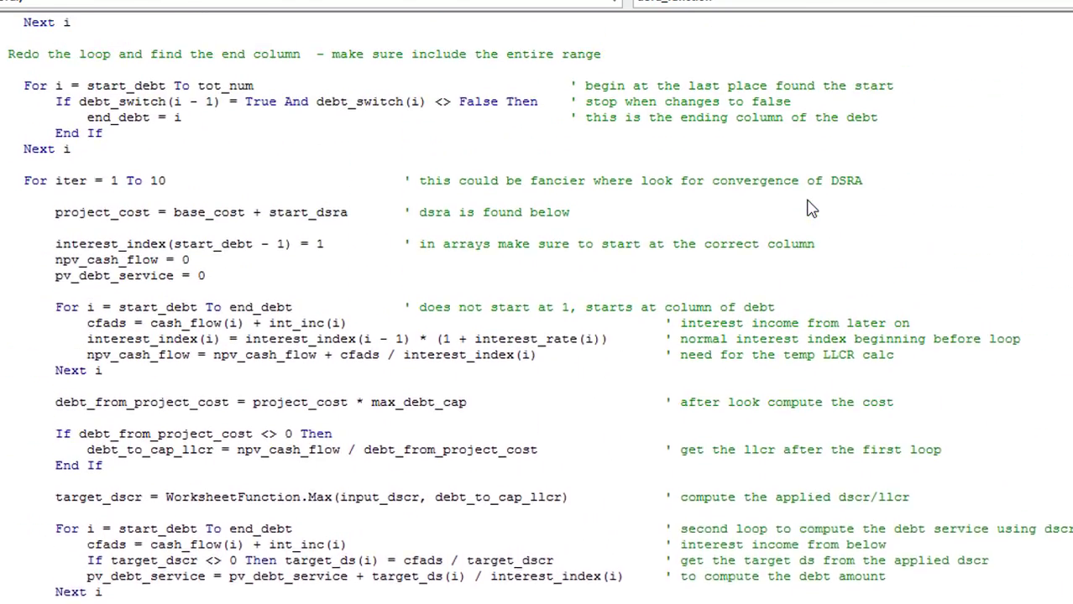
{"action": "scroll", "coordinate": [811, 209], "scroll_direction": "up", "scroll_amount": 7}
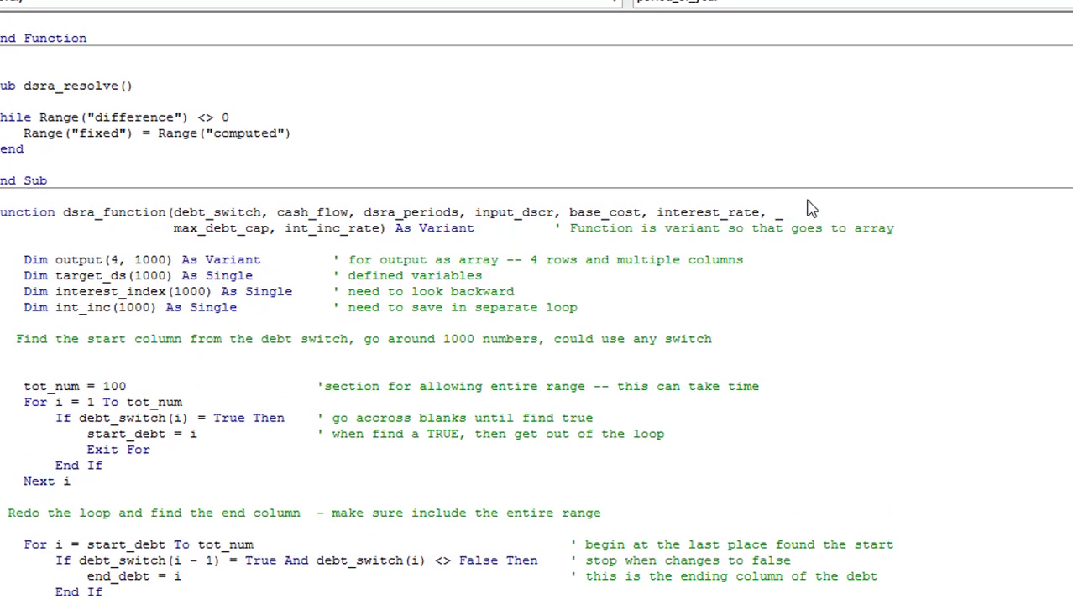